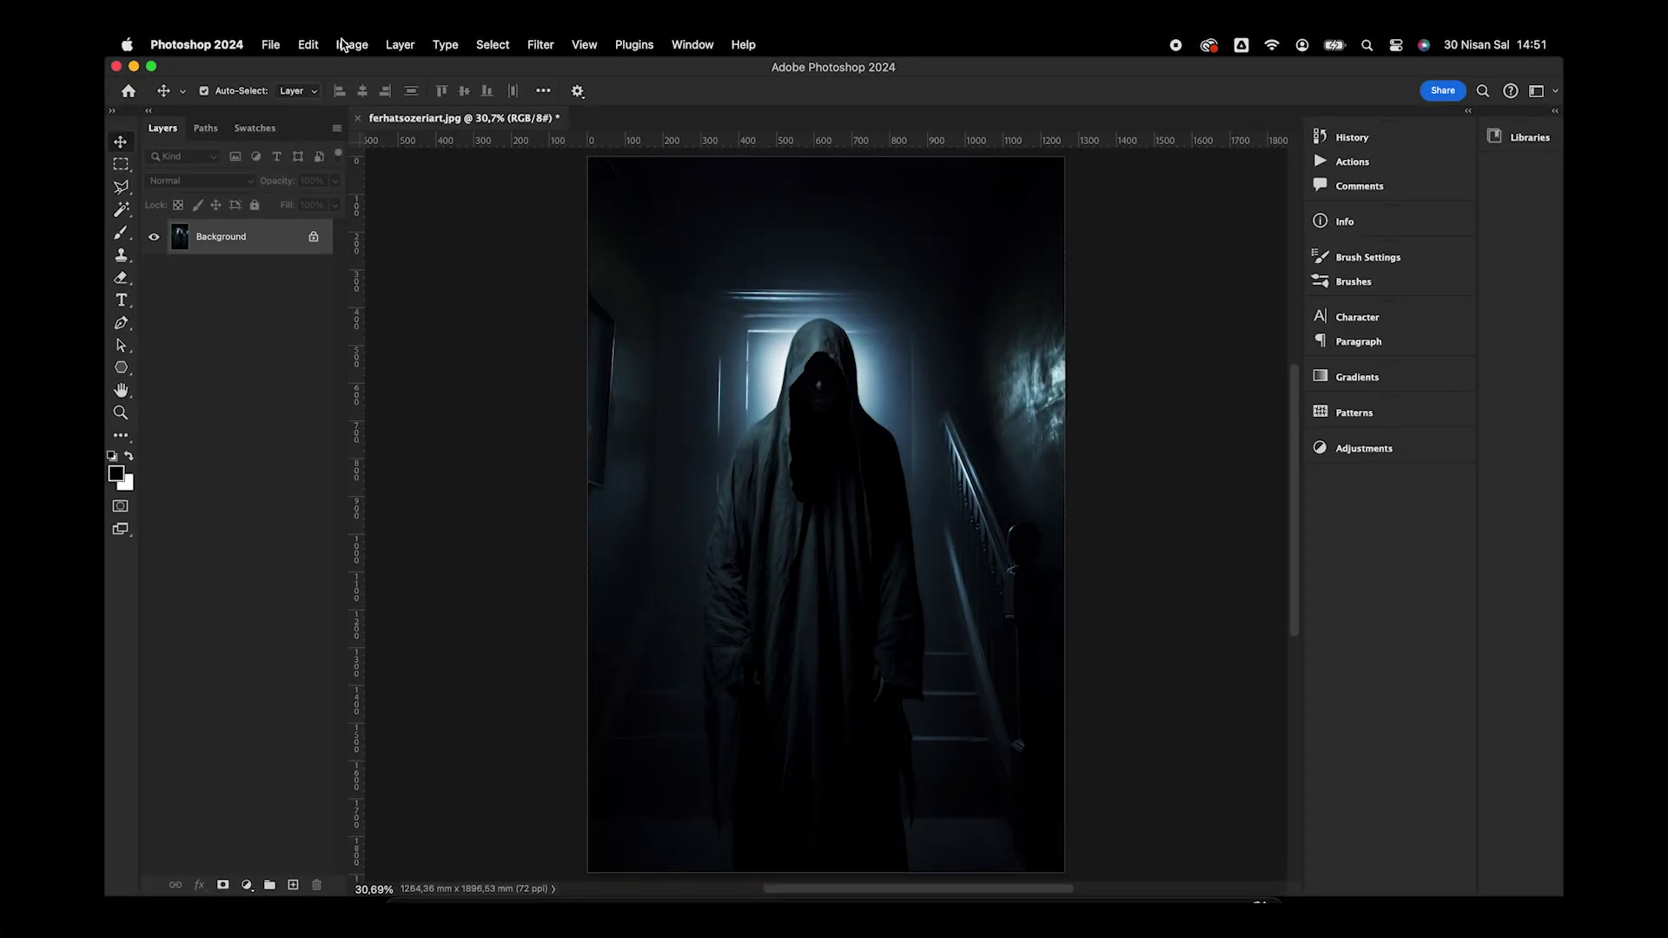
Resize the hooded ghost image to 1500 px wide (1500 × 2250) and fit it on screen
left_click(342, 44)
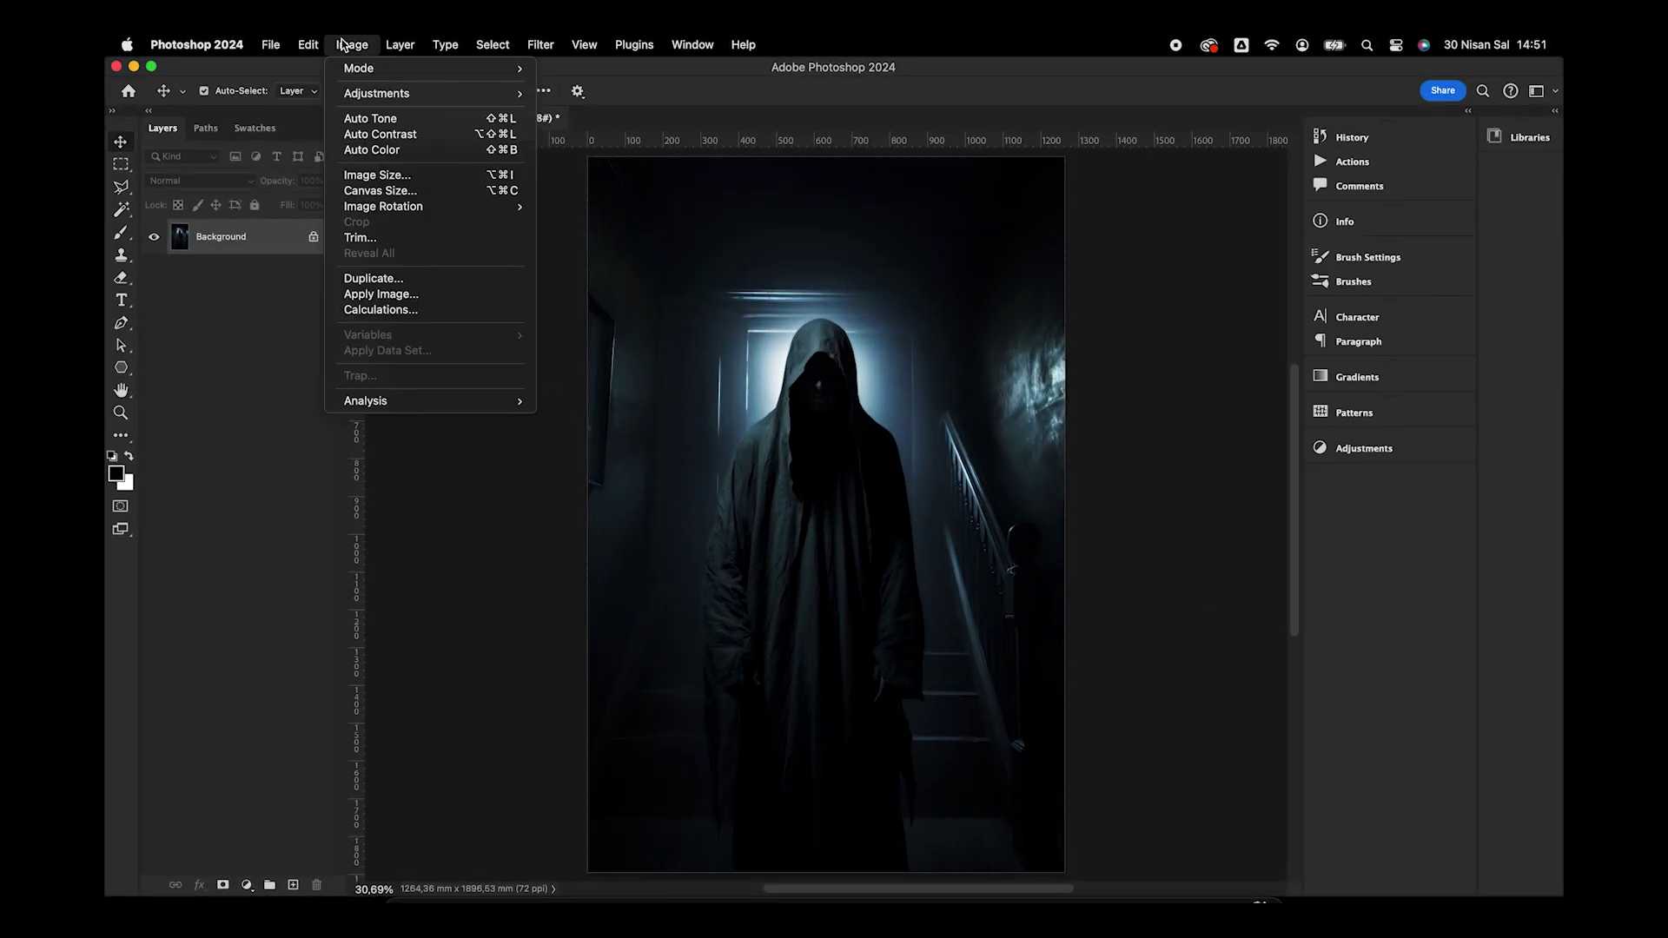
left_click(363, 173)
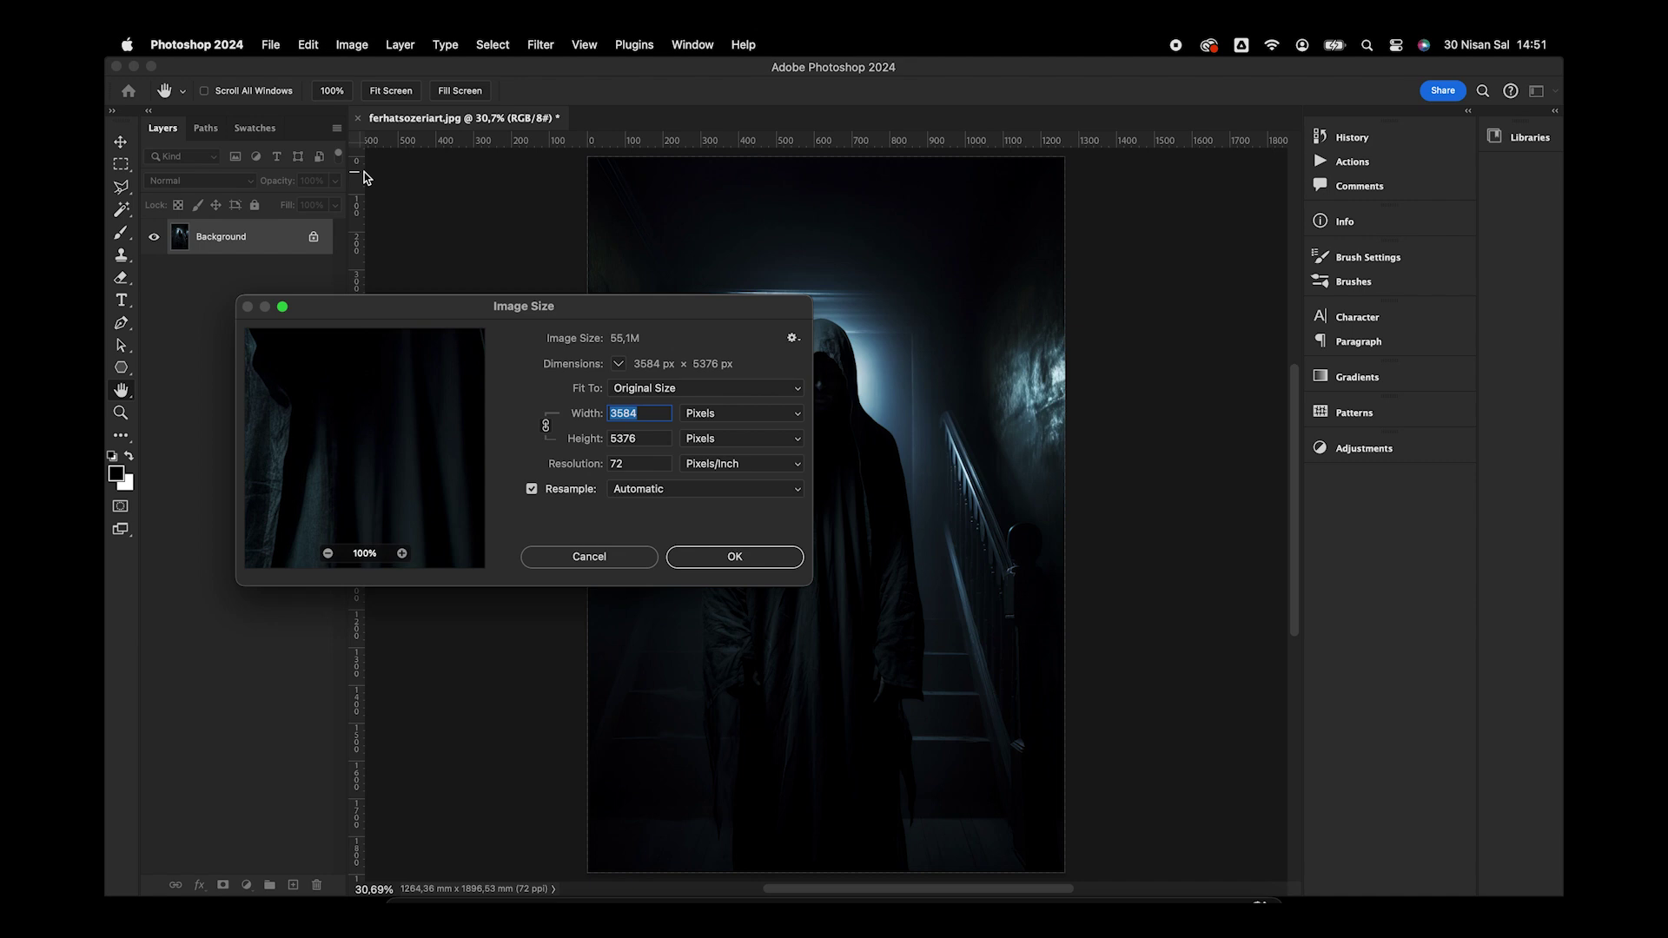
type("1500")
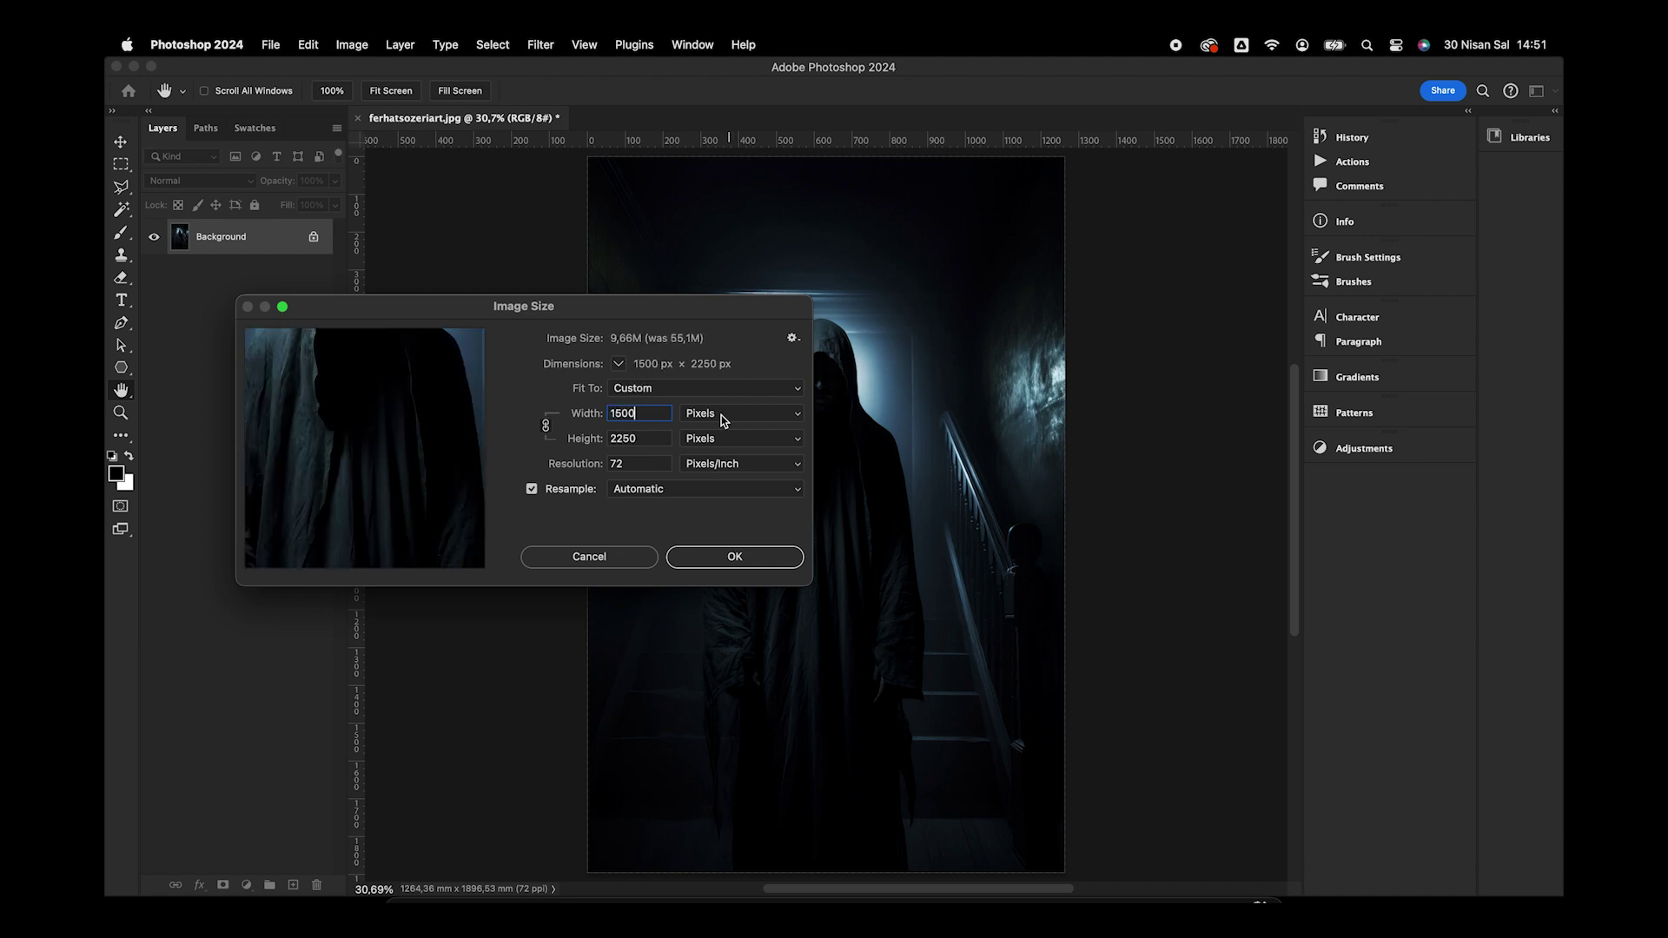
left_click(706, 569)
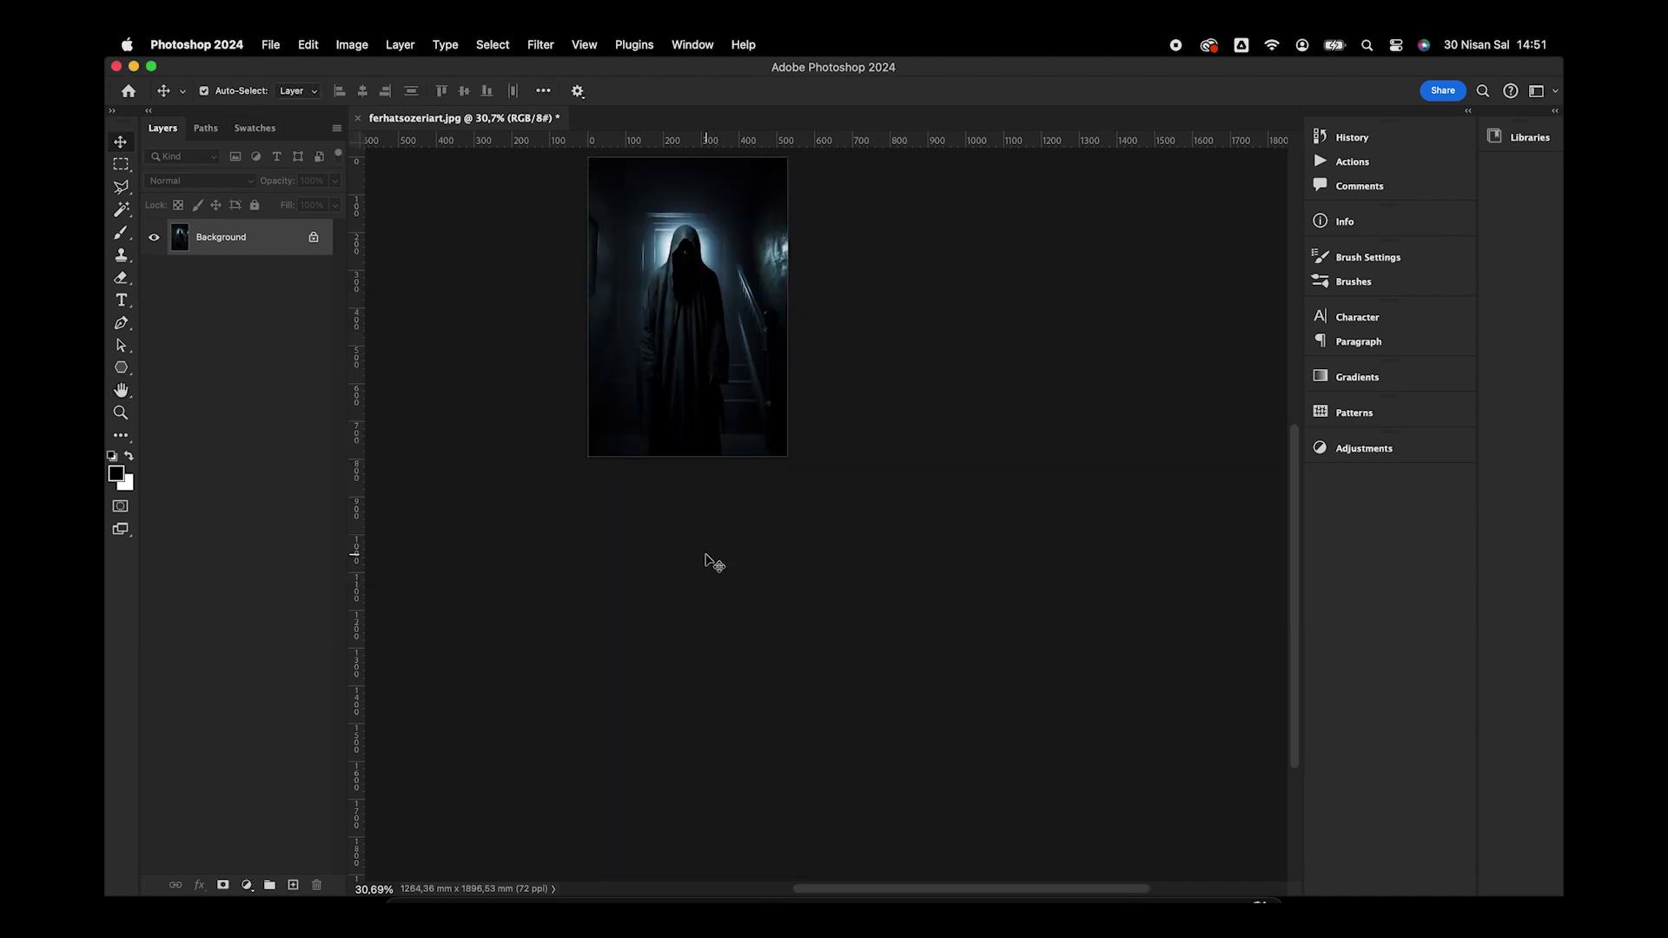
key("super+0")
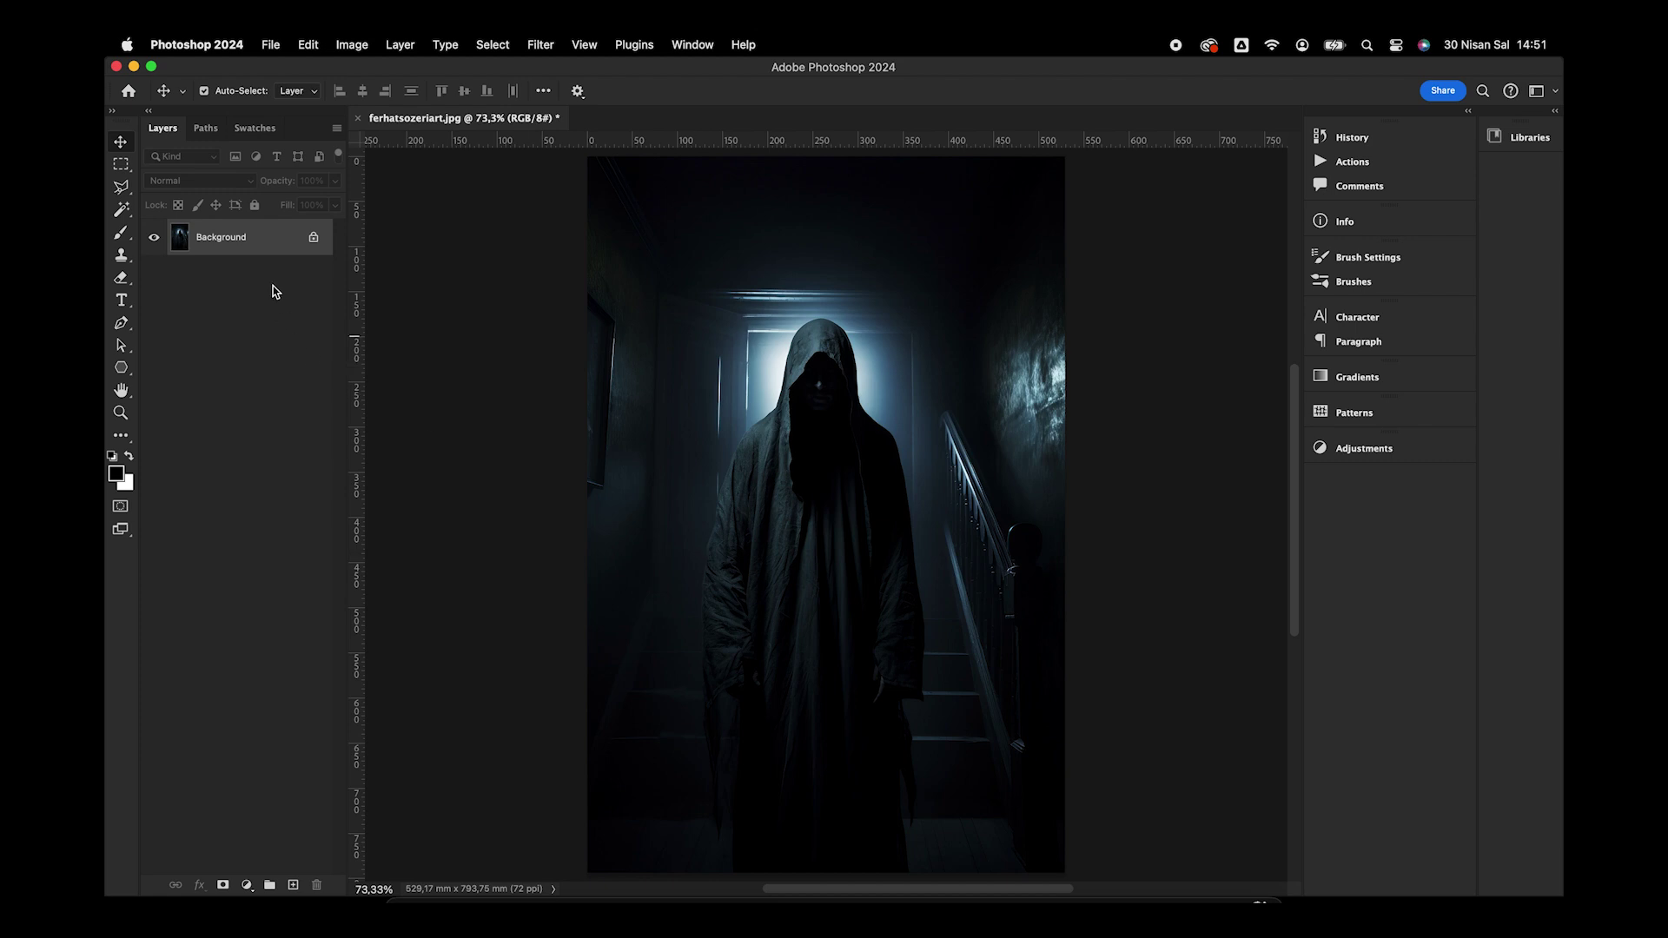
Duplicate the background as Layer 1 and rotate the canvas 90° clockwise into landscape
key("super+j")
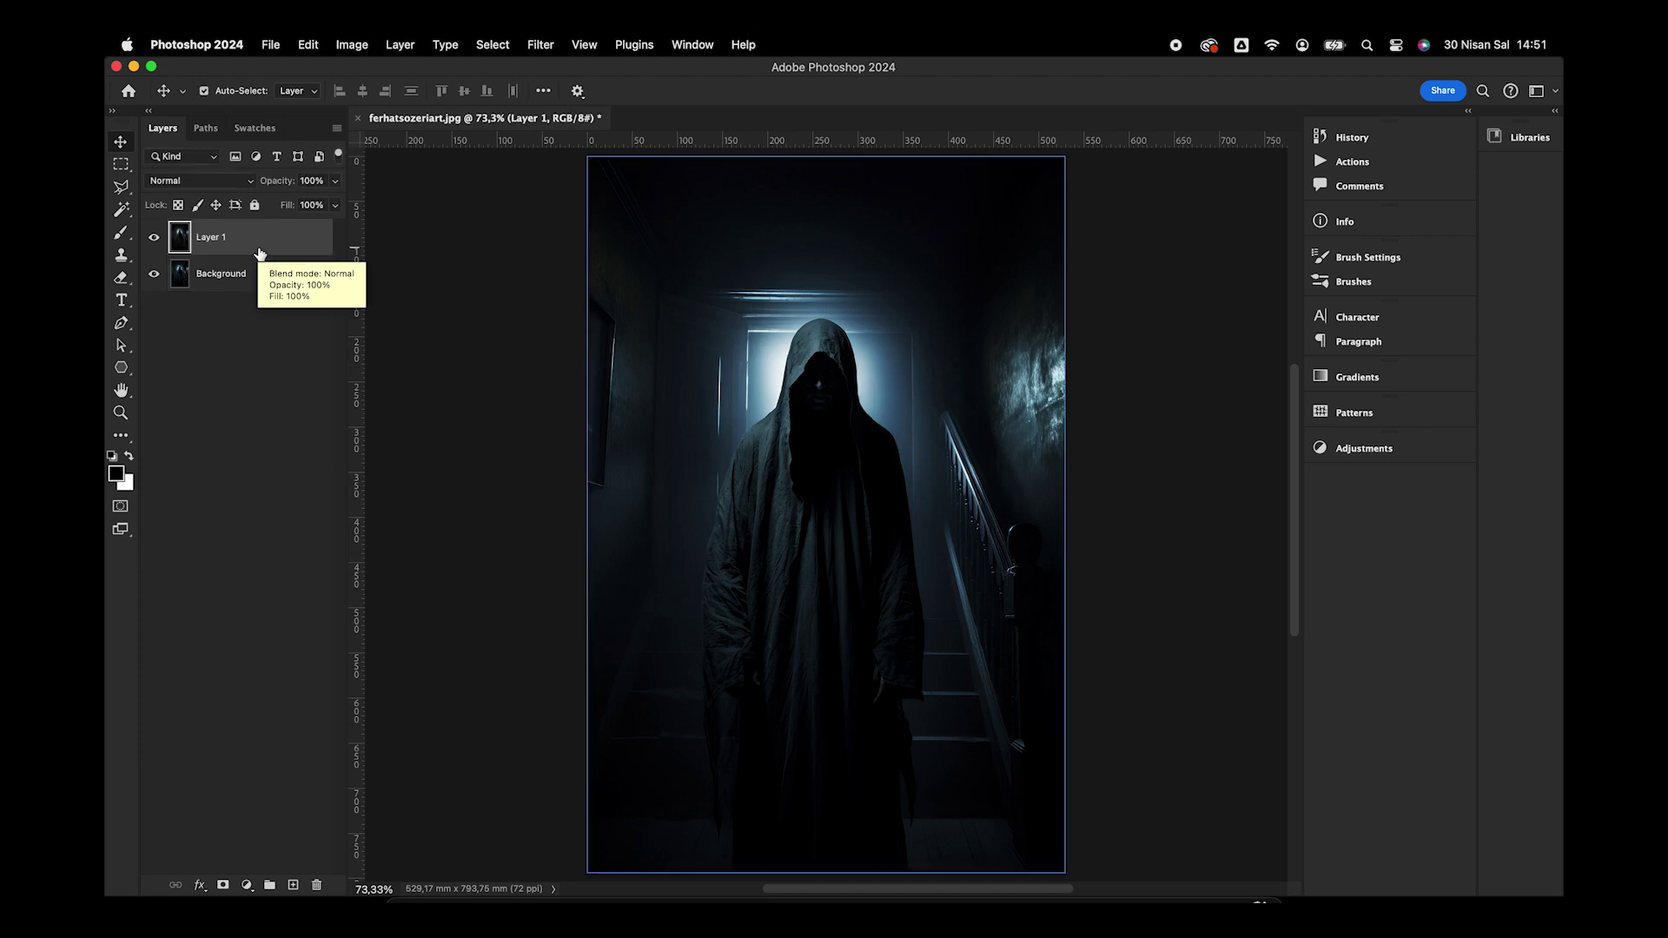
left_click(350, 45)
mouse_move(383, 206)
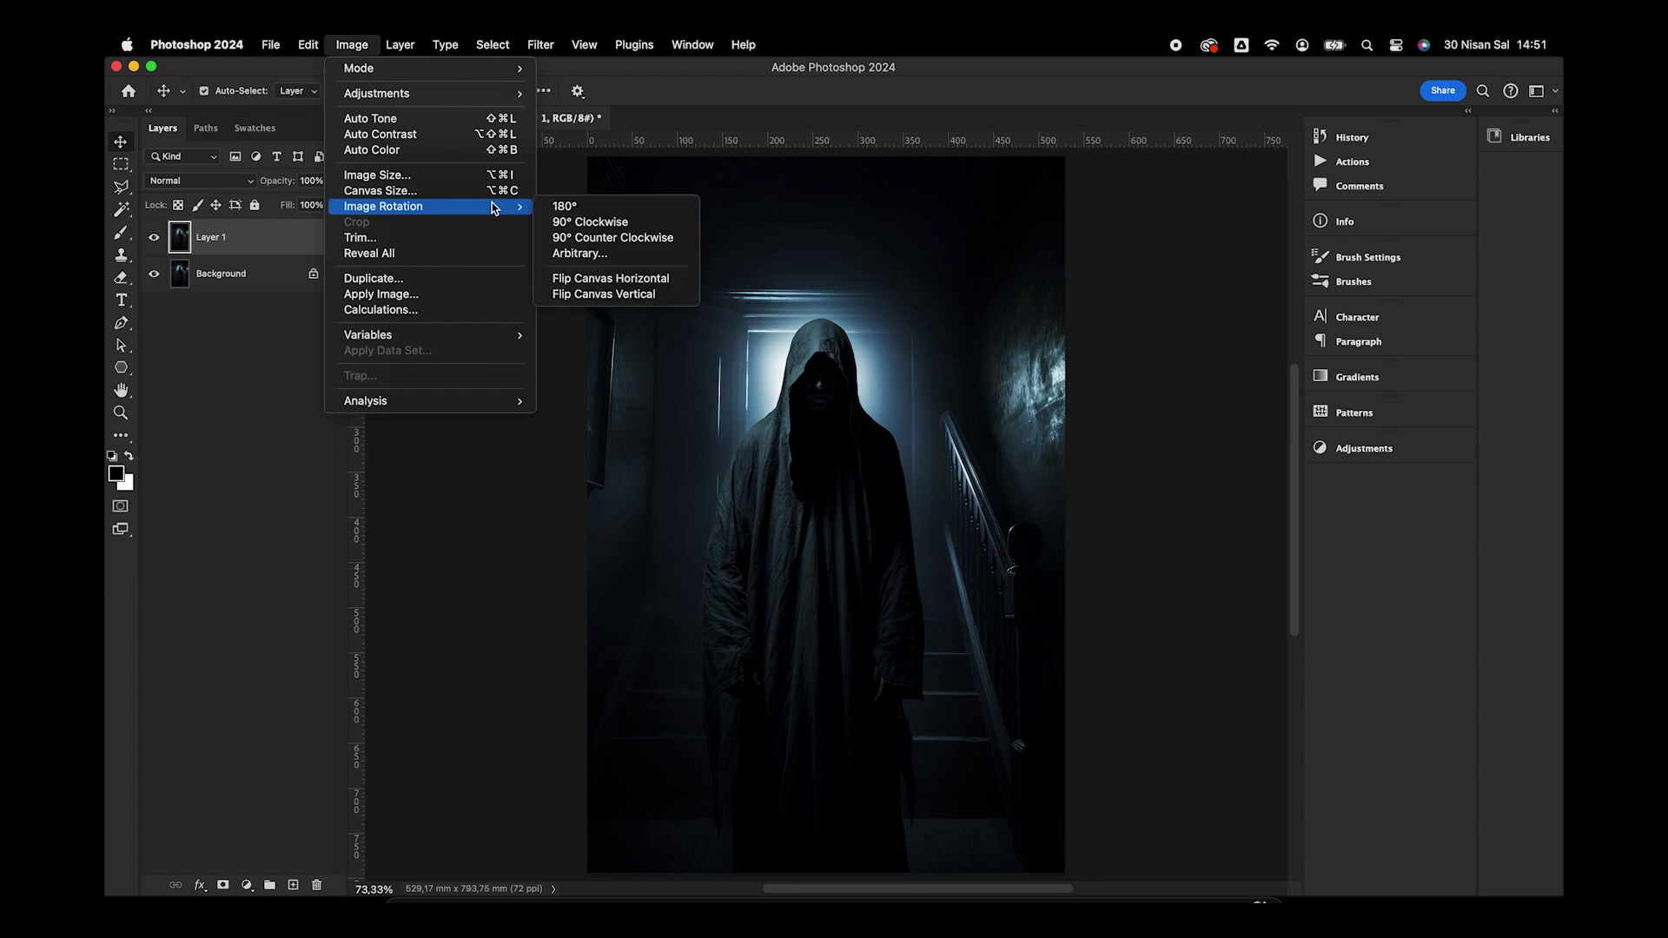
left_click(619, 224)
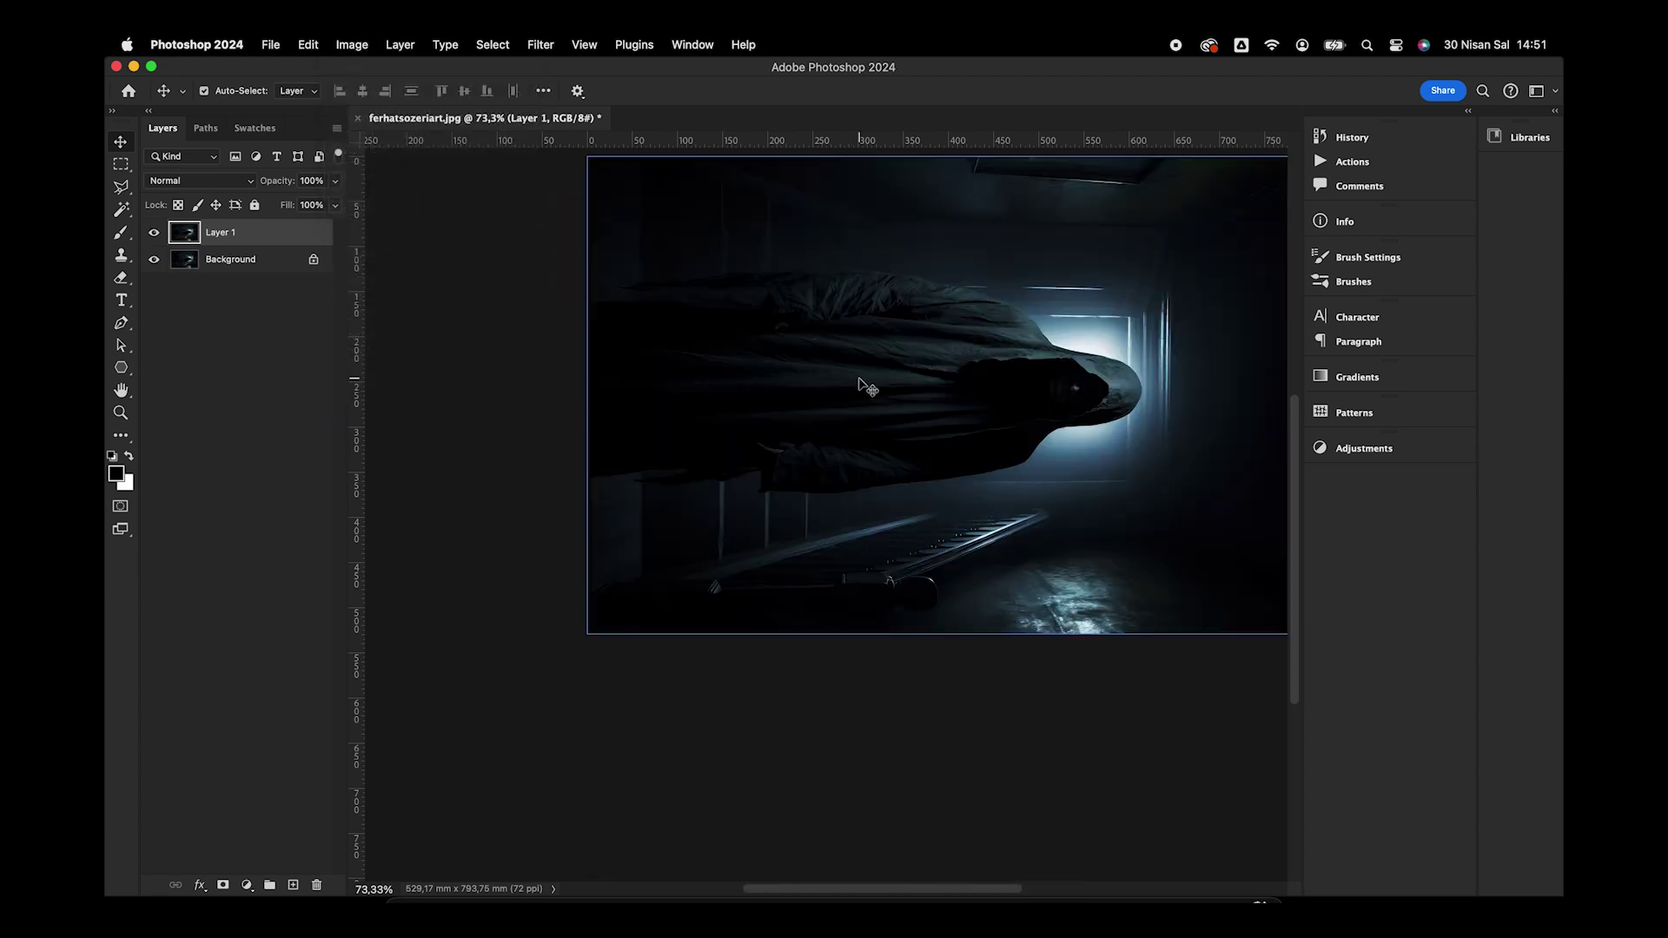
key("super+0")
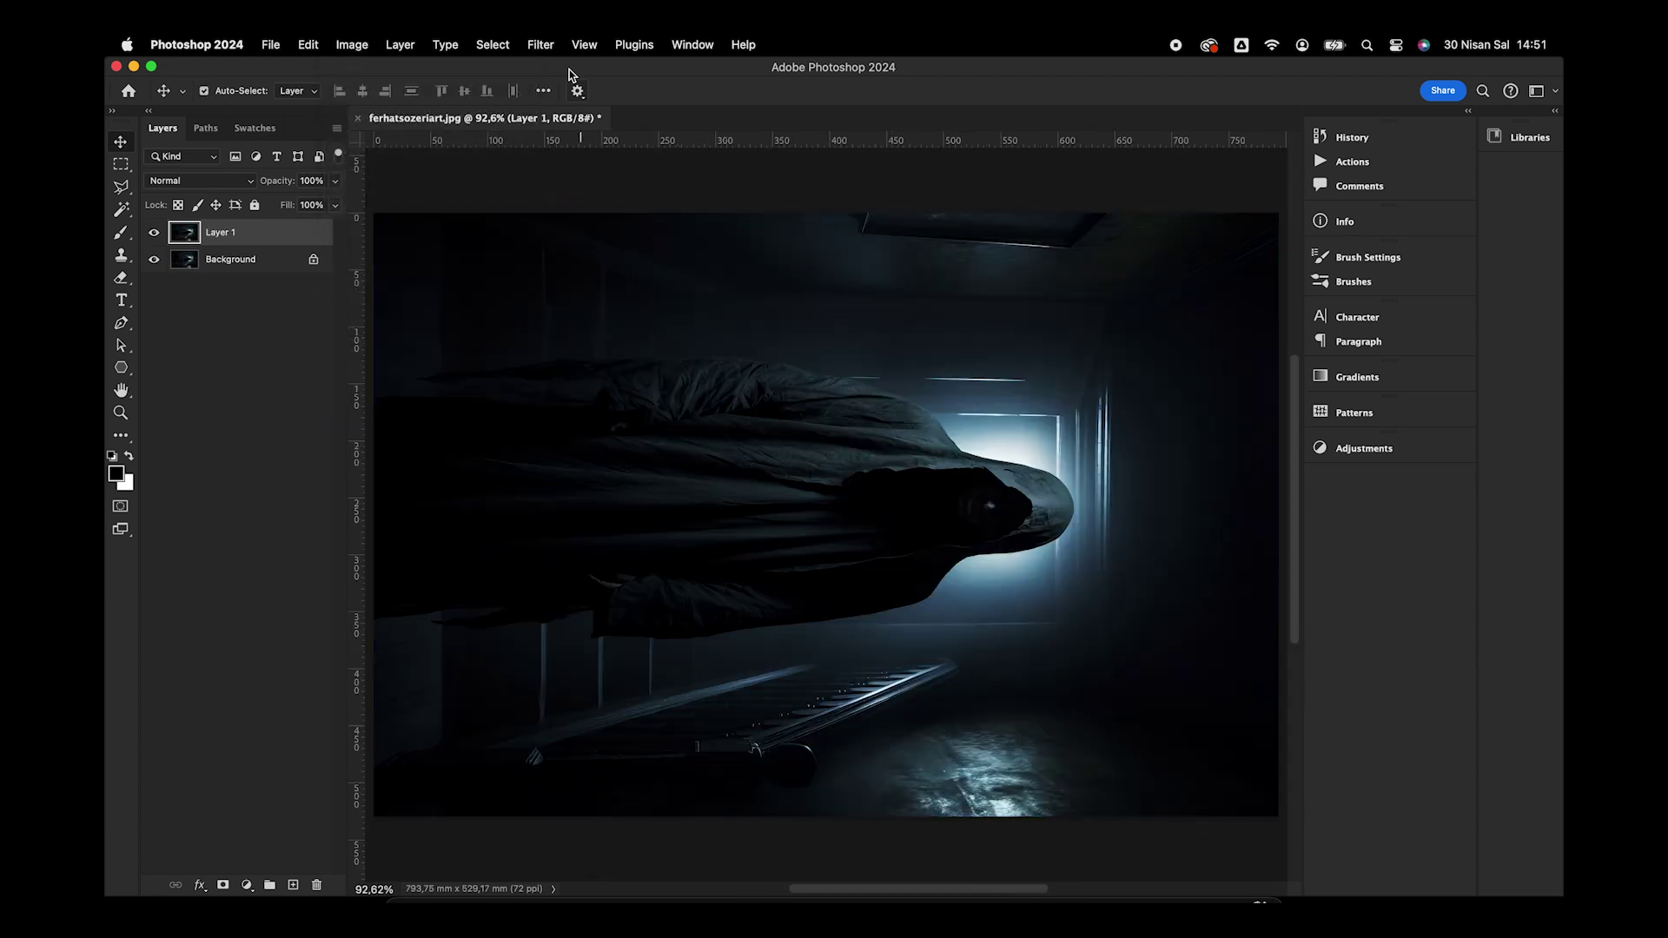
Apply the Wind filter to Layer 1 using the Blast method from the right
left_click(550, 48)
mouse_move(646, 450)
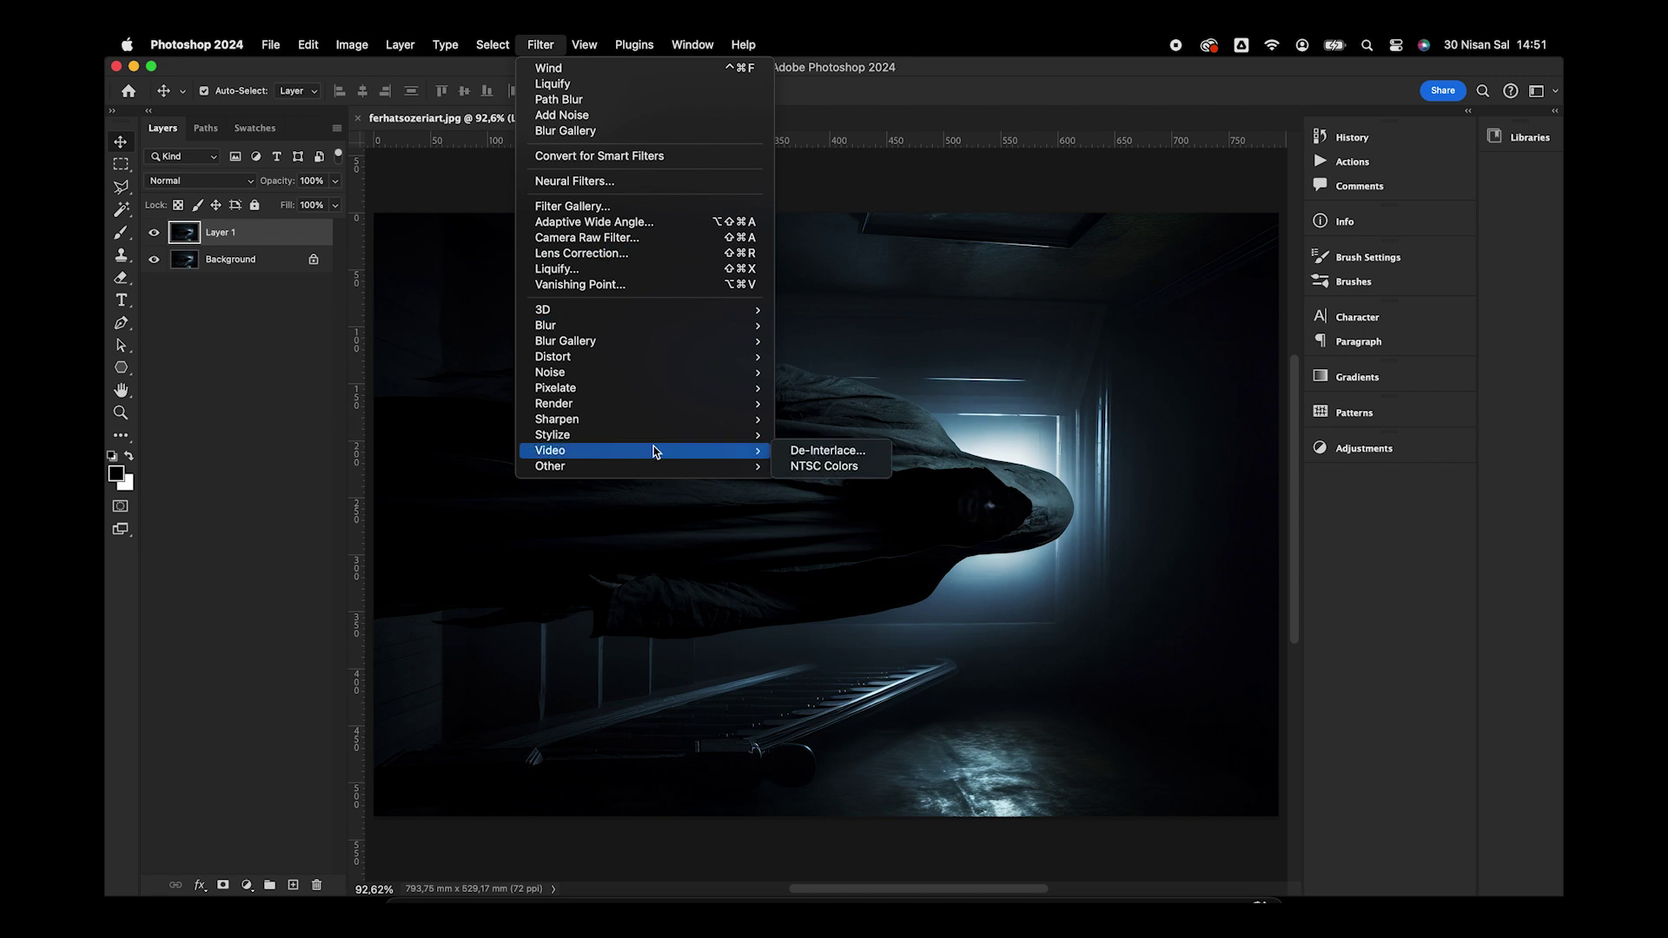
left_click(839, 559)
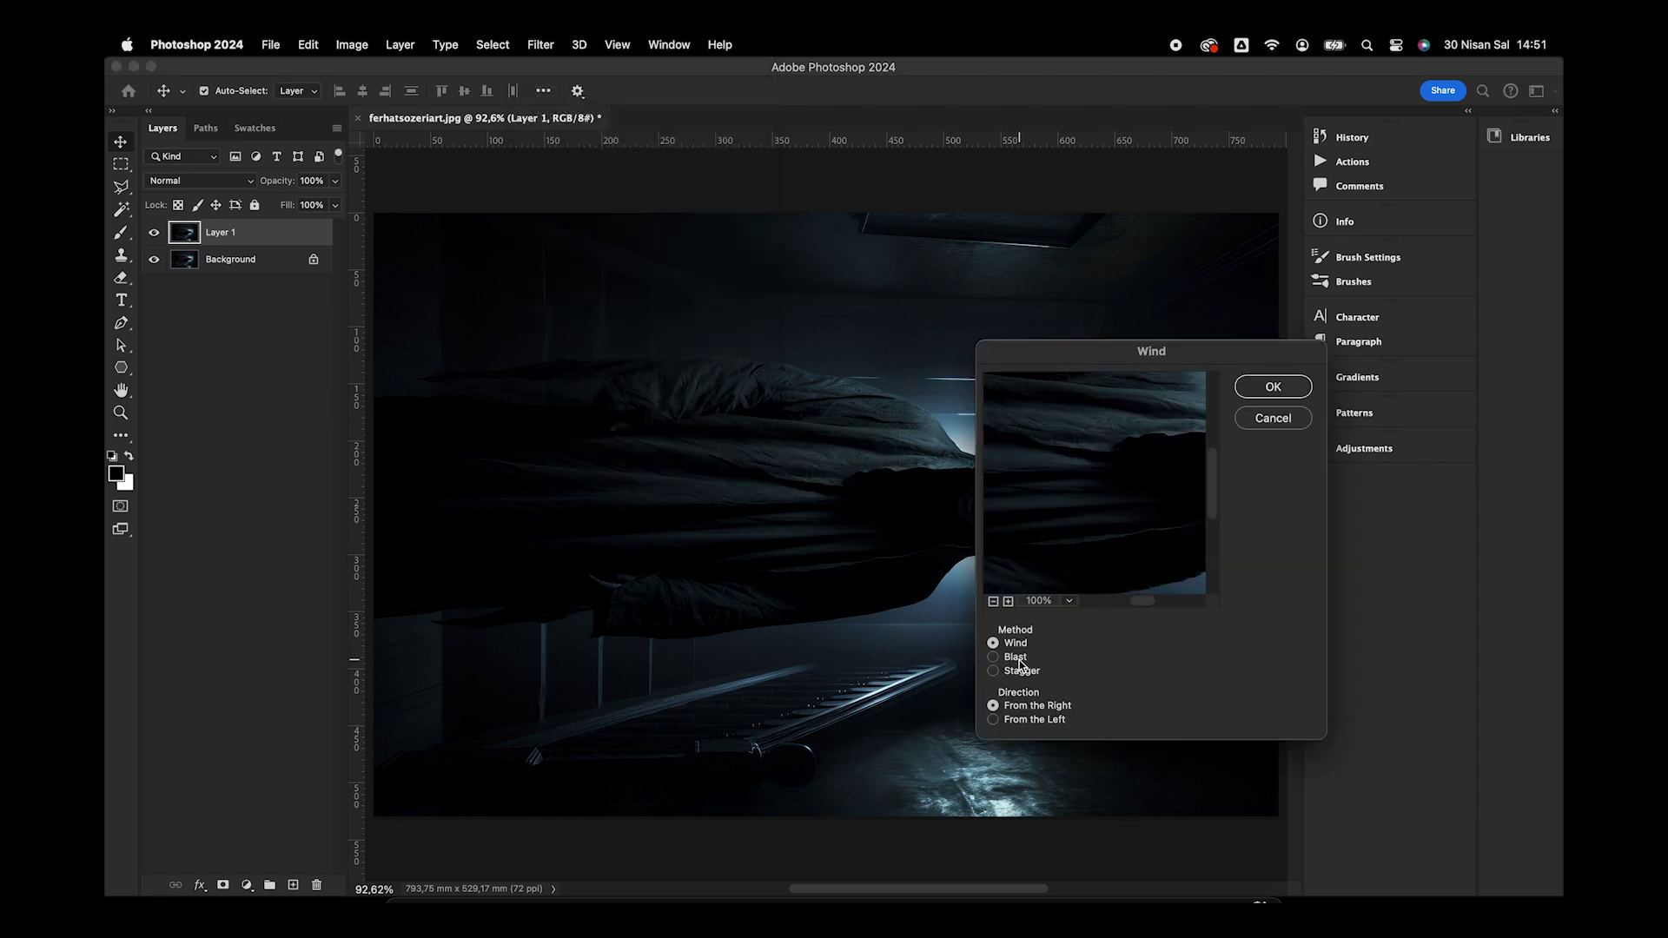
left_click(1268, 388)
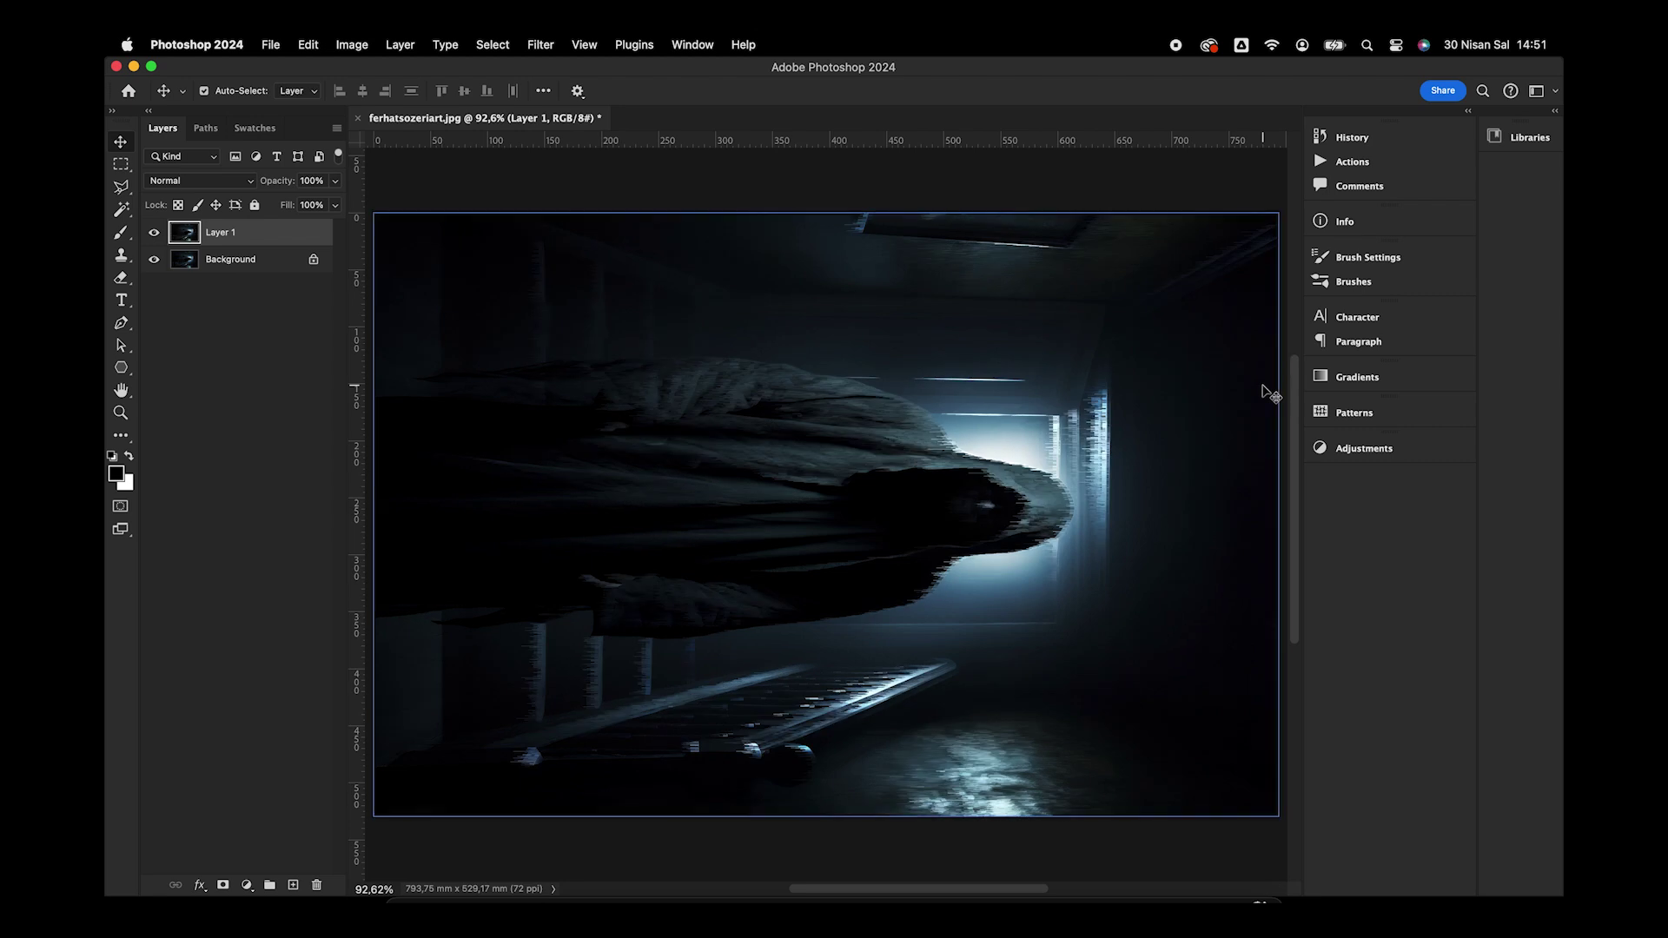
Reapply the Wind filter seven more times to lengthen the horizontal glitch streaks
left_click(530, 48)
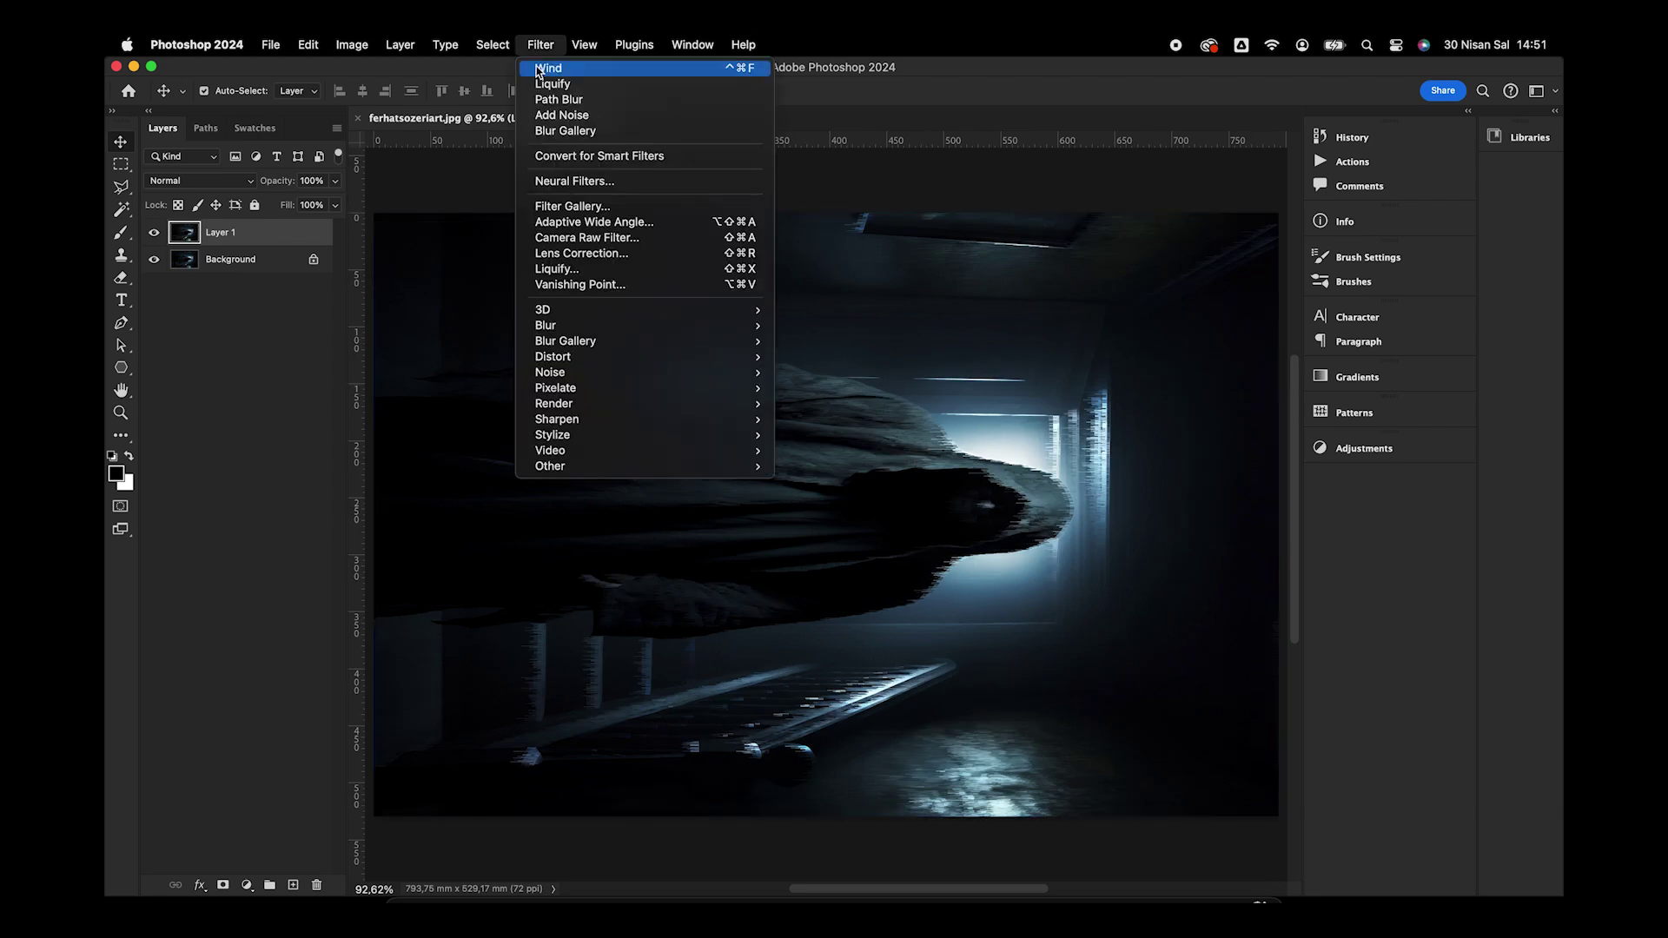
left_click(535, 50)
left_click(542, 67)
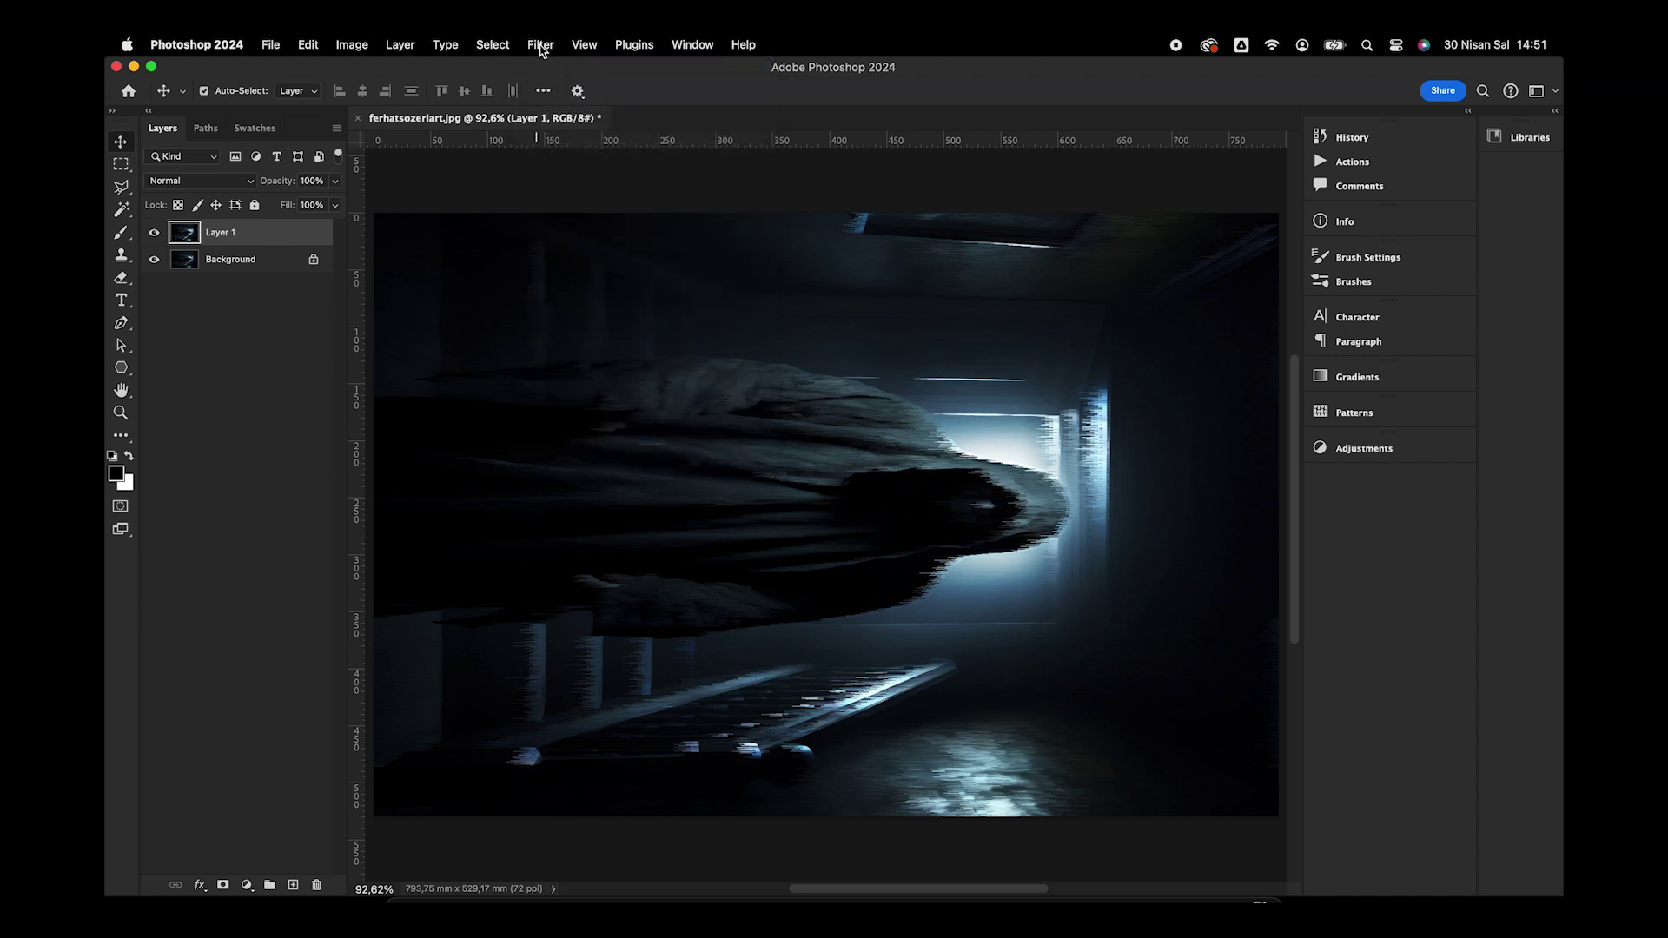
left_click(542, 68)
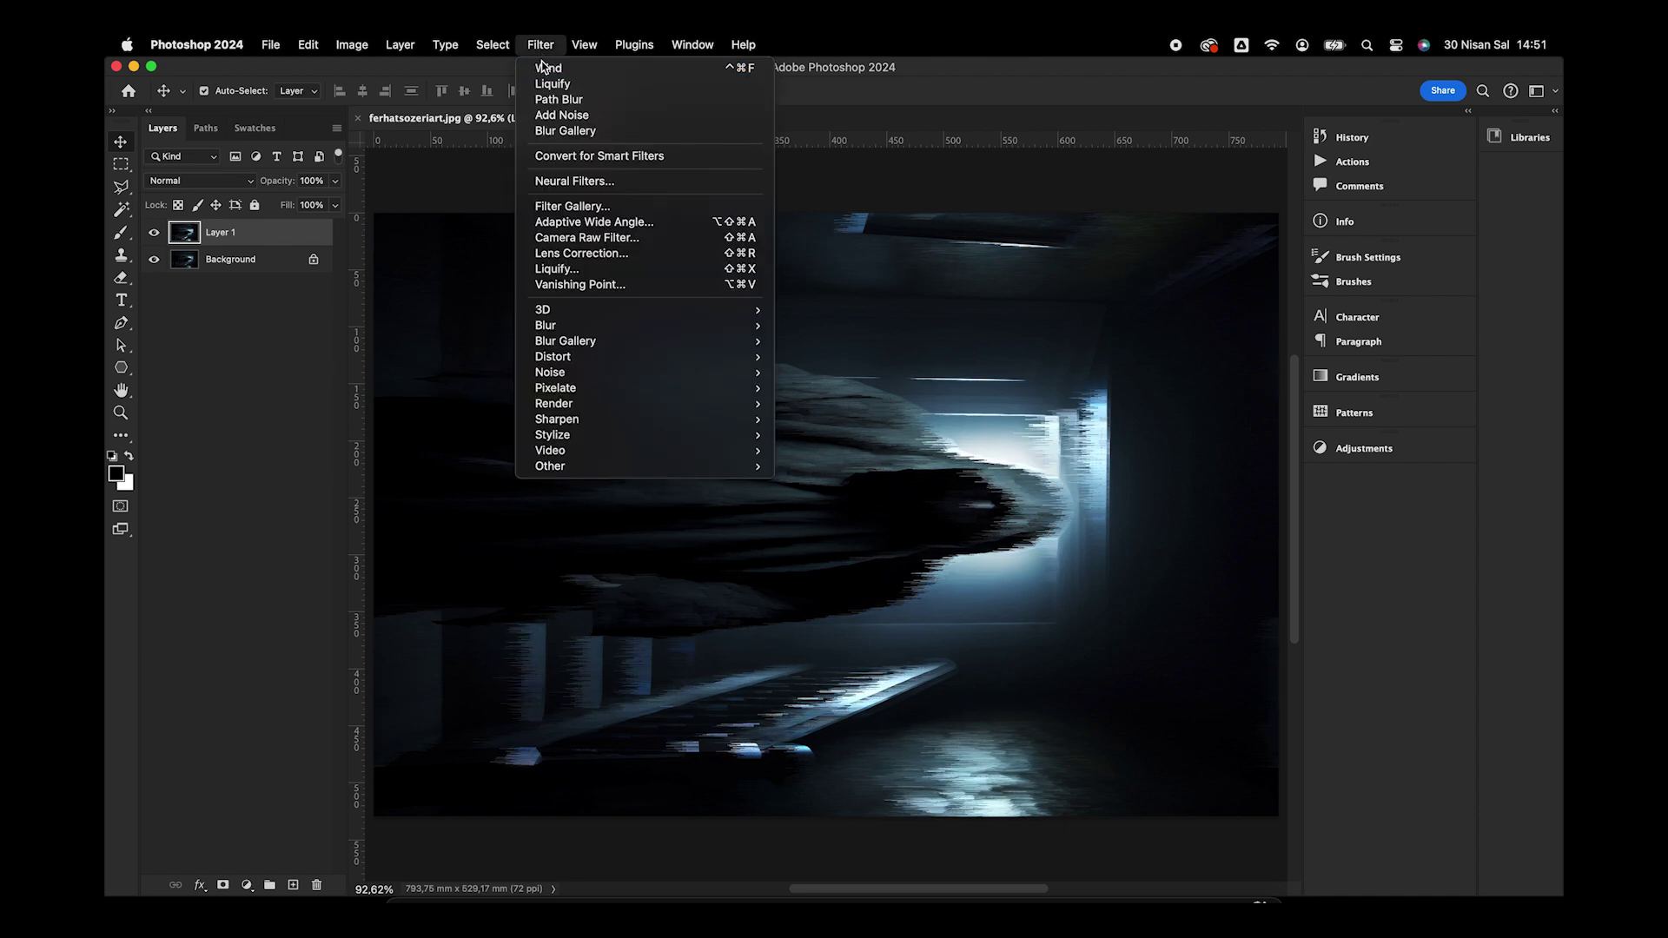
left_click(542, 68)
left_click(542, 67)
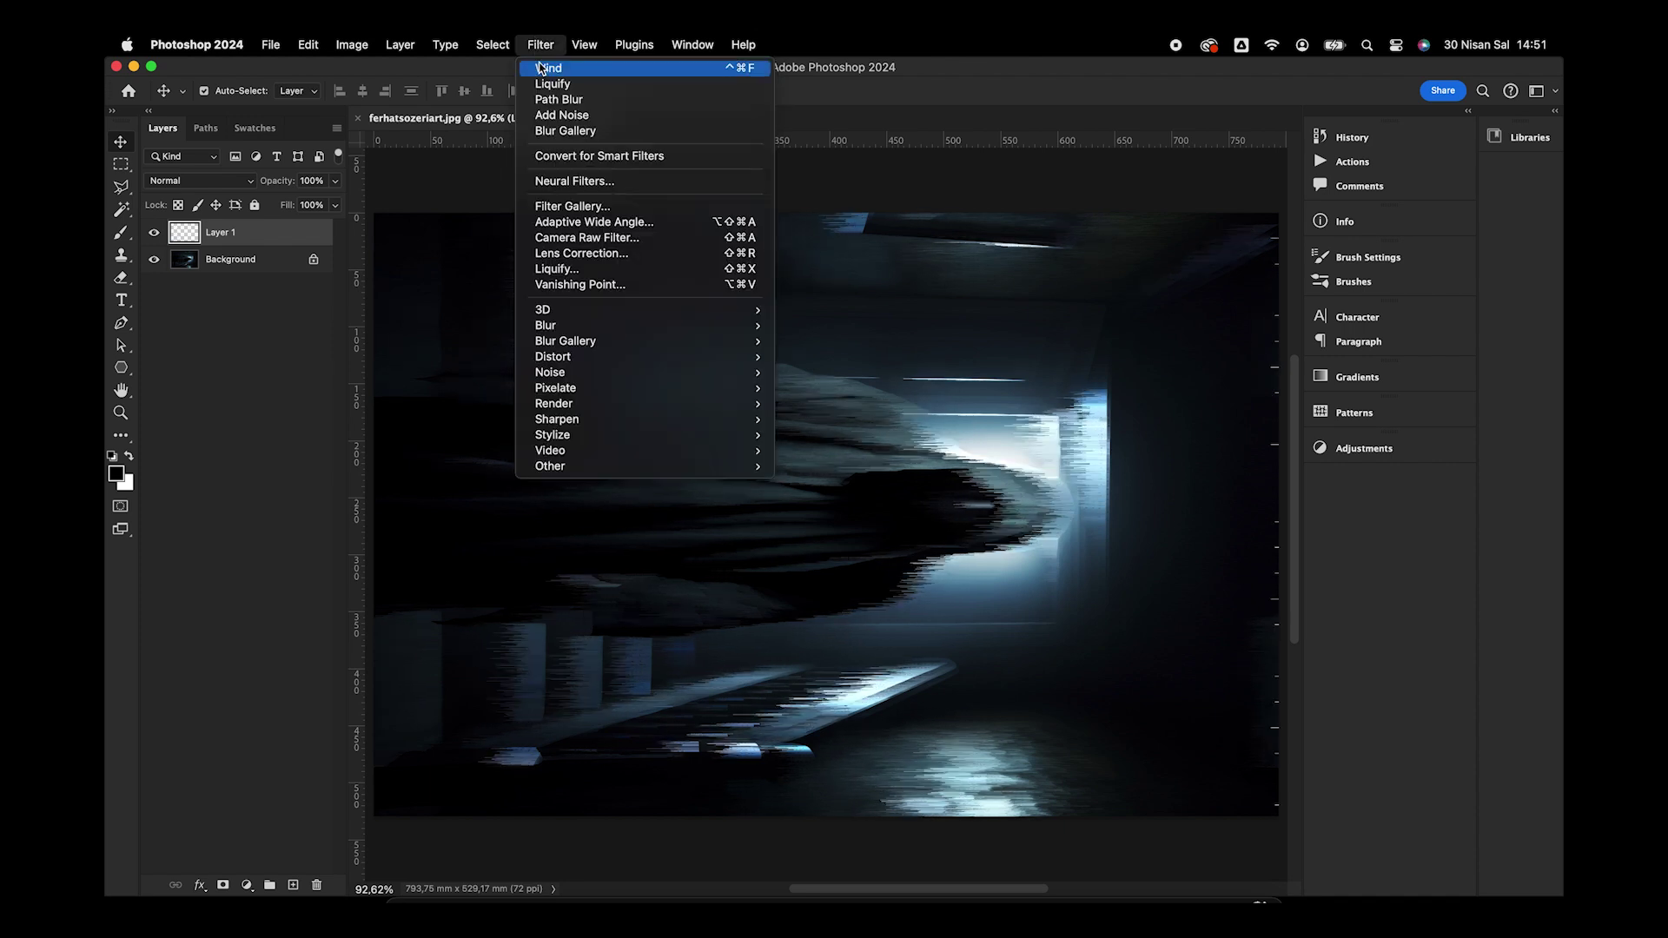
left_click(542, 68)
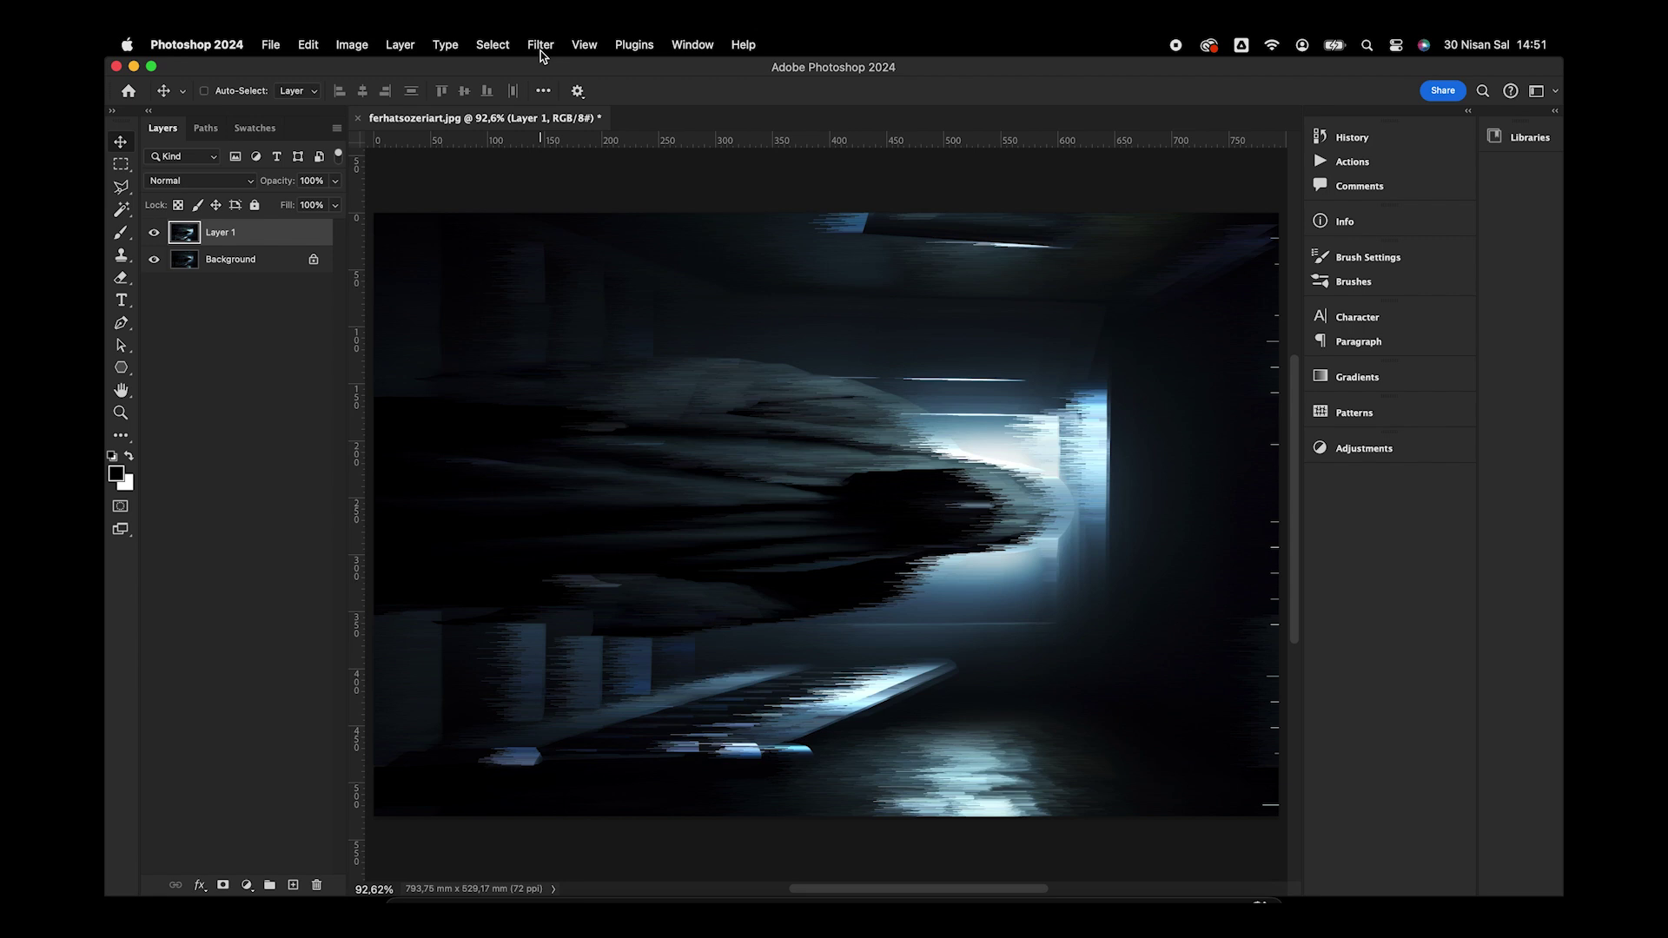
key("ctrl+super+f")
key("ctrl+super+f")
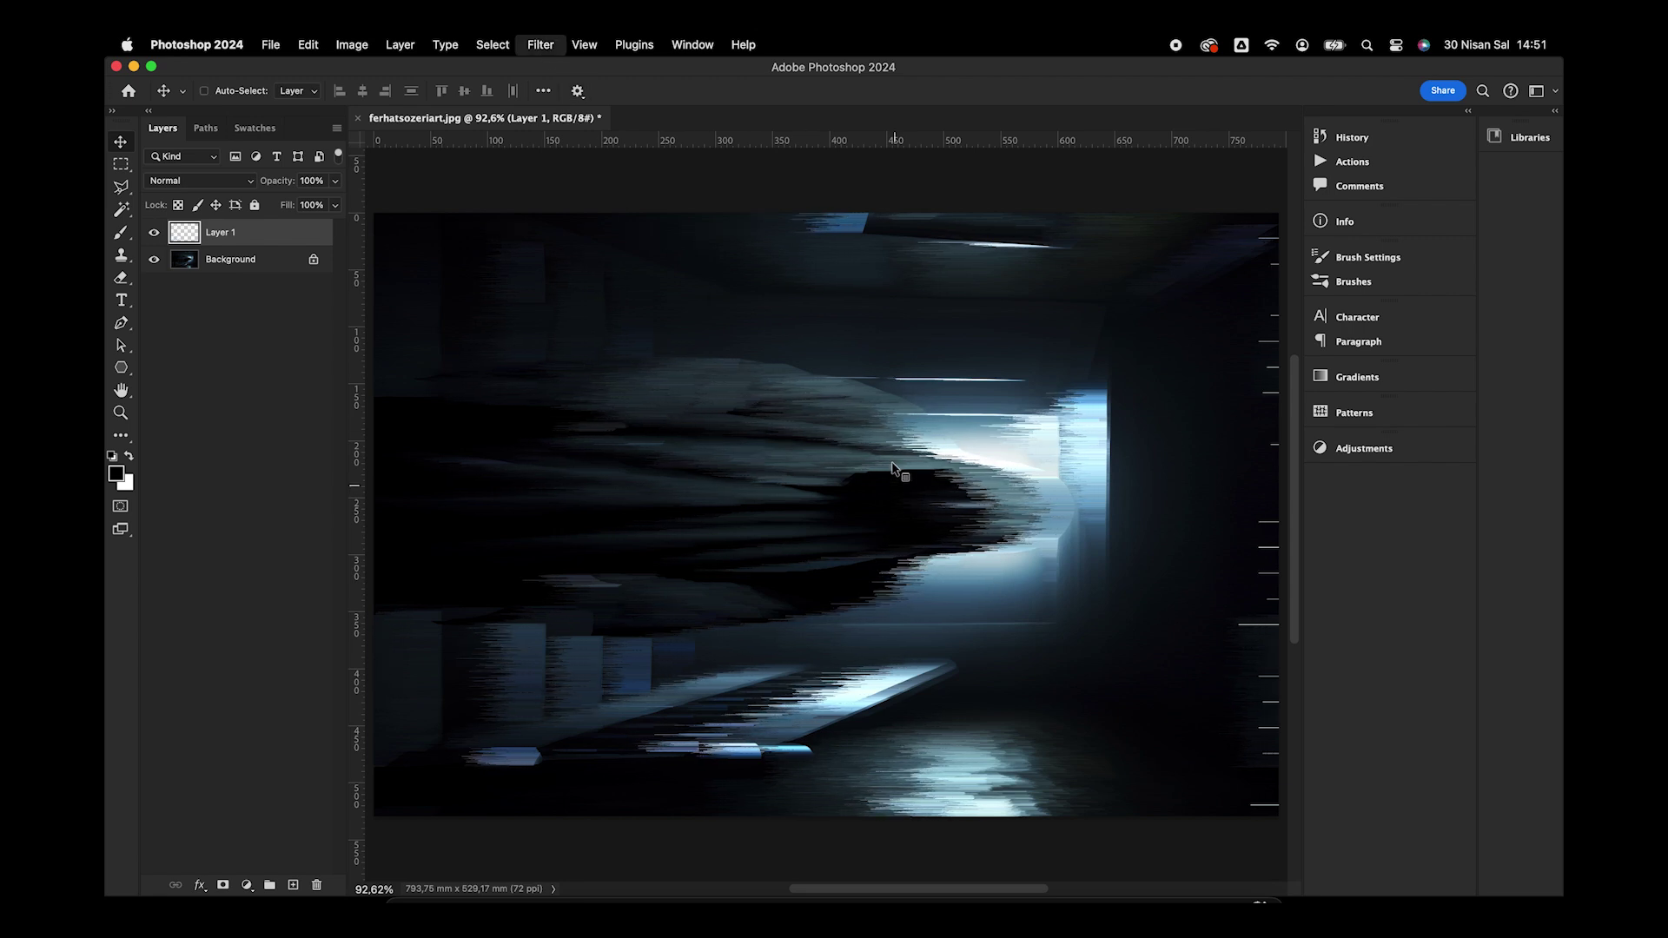
key("ctrl+super+f")
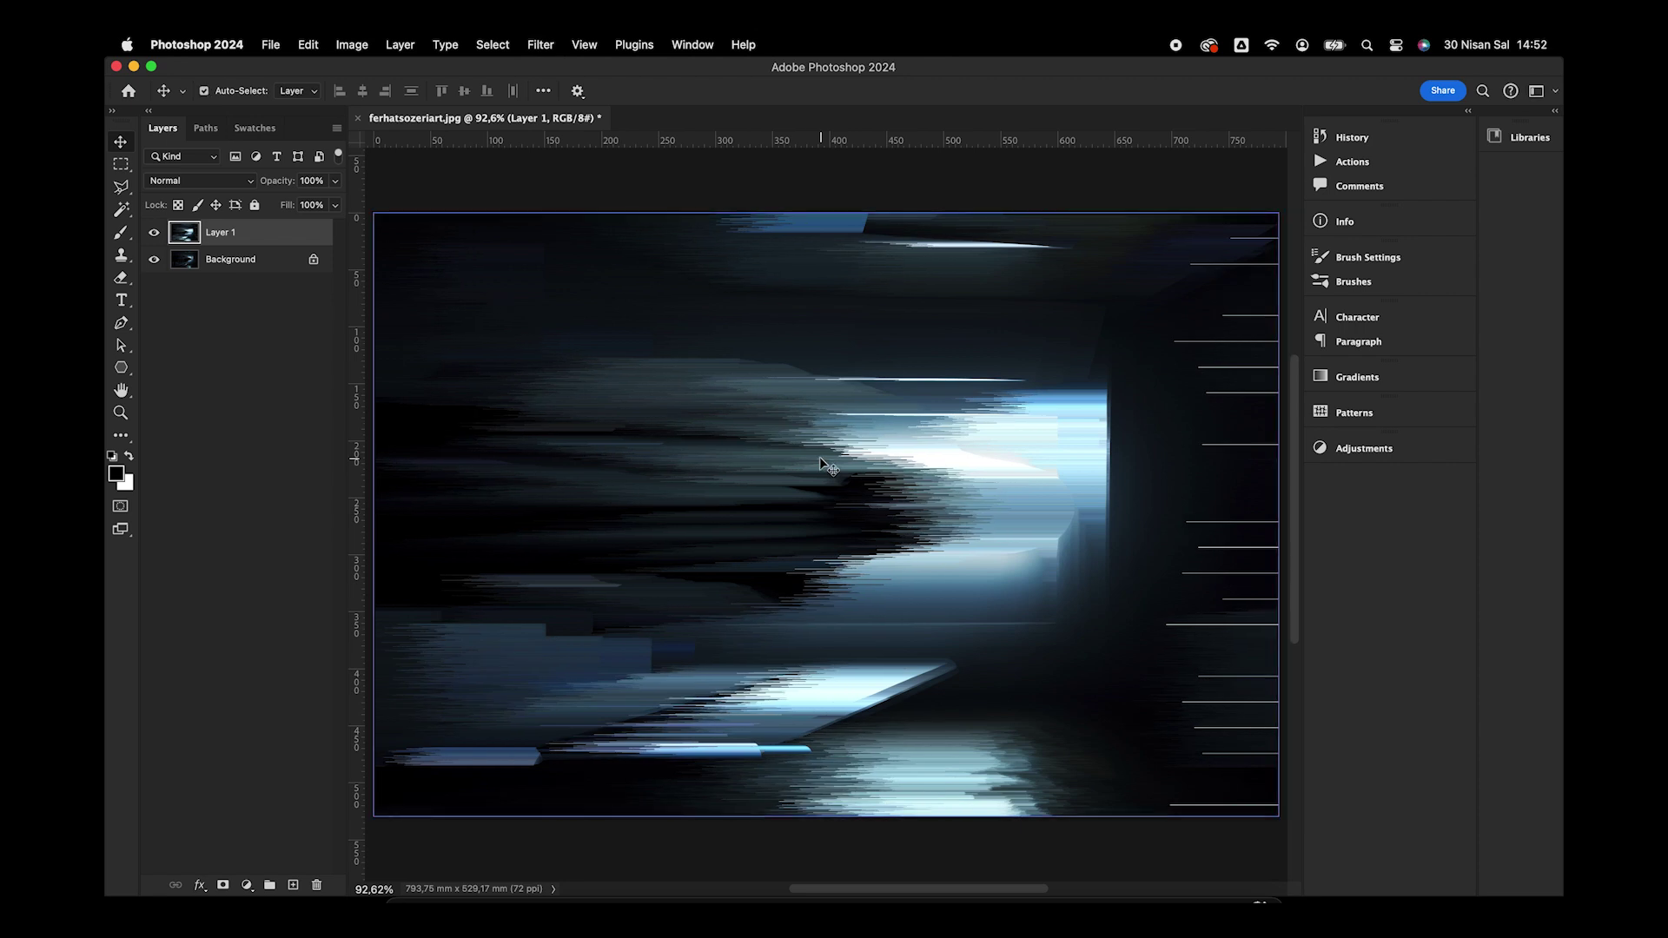
left_click(351, 45)
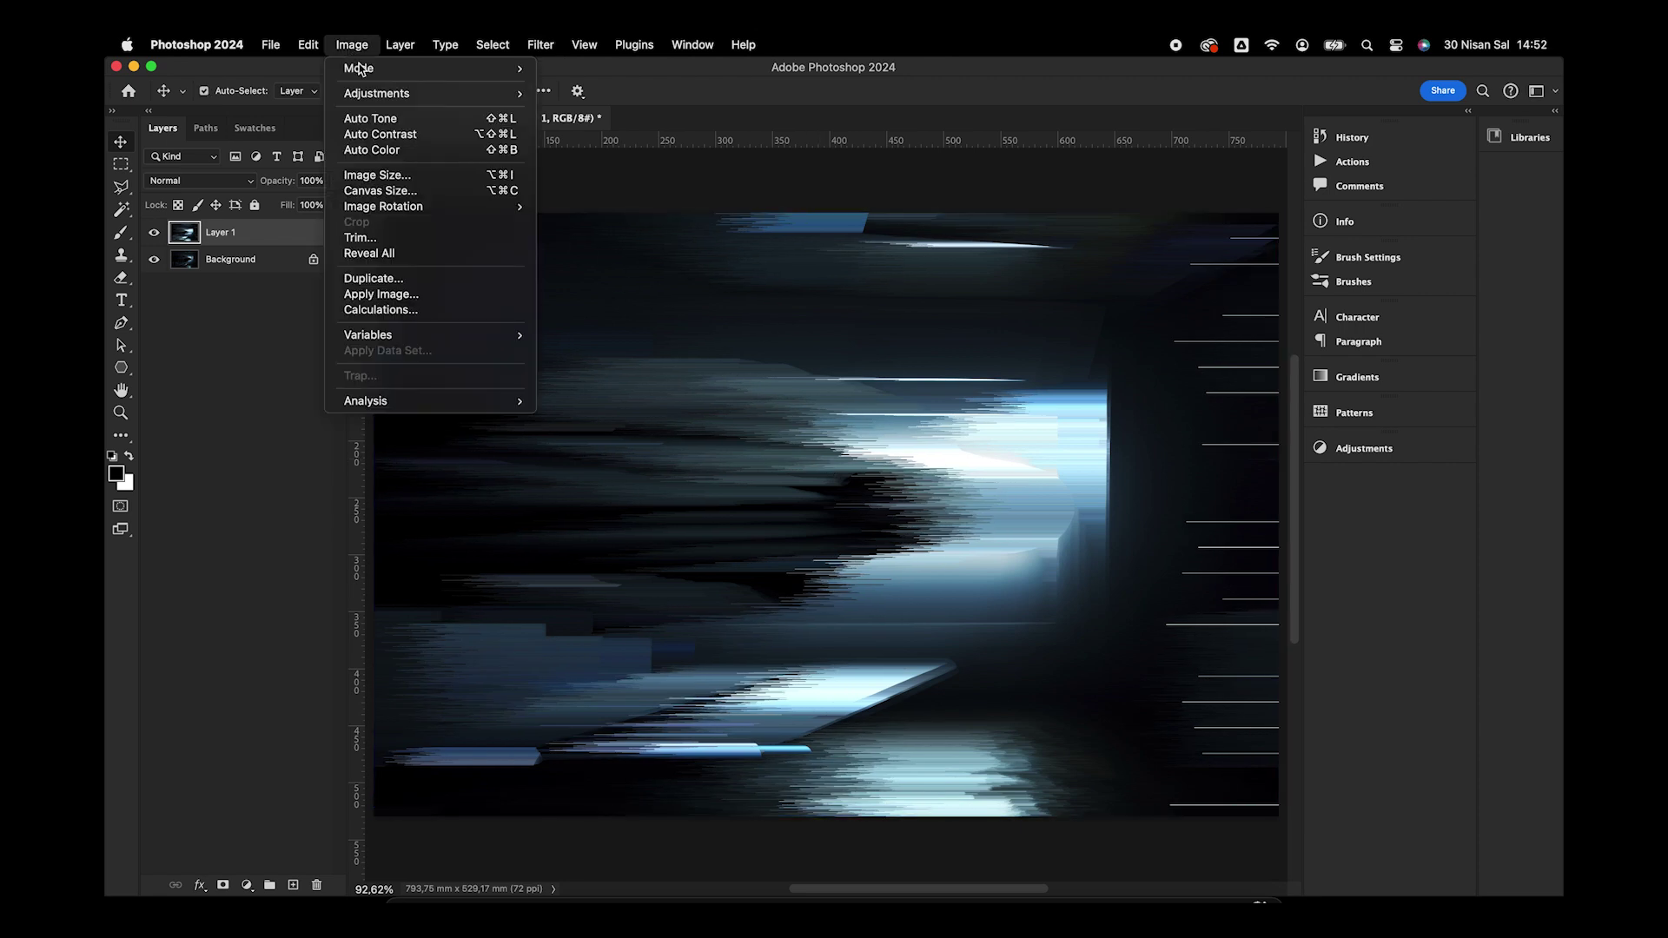
Rotate the canvas back 90° counter-clockwise, set Layer 1 to 65% opacity, and nudge it upward
left_click(613, 236)
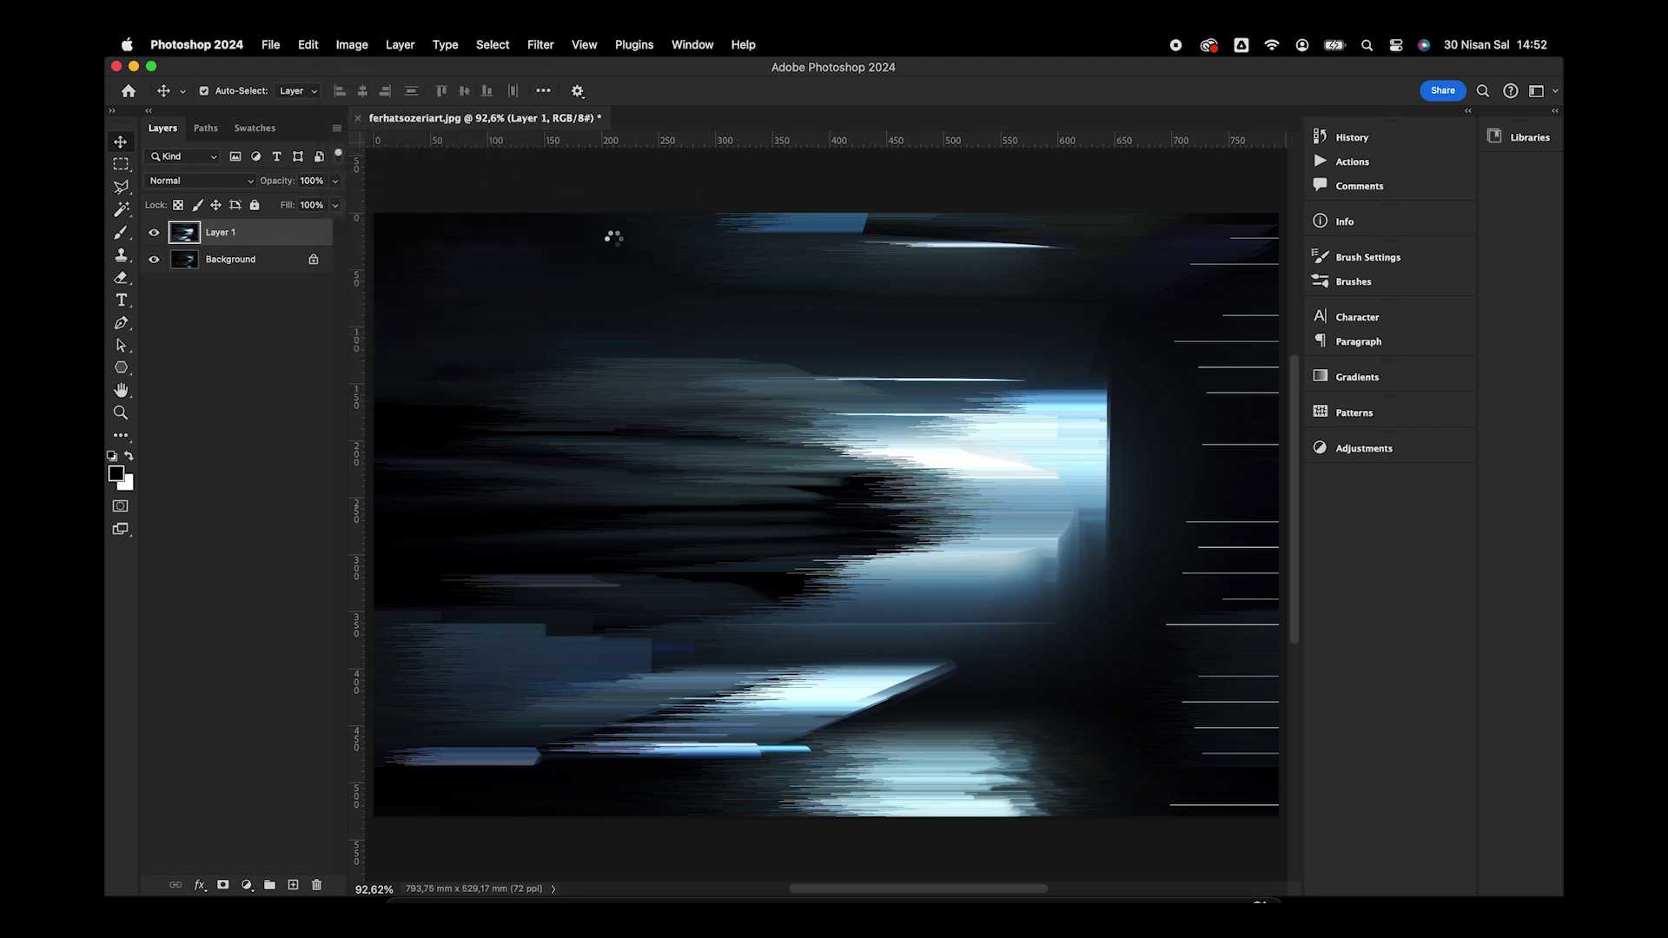
left_click_drag(724, 319, 818, 177)
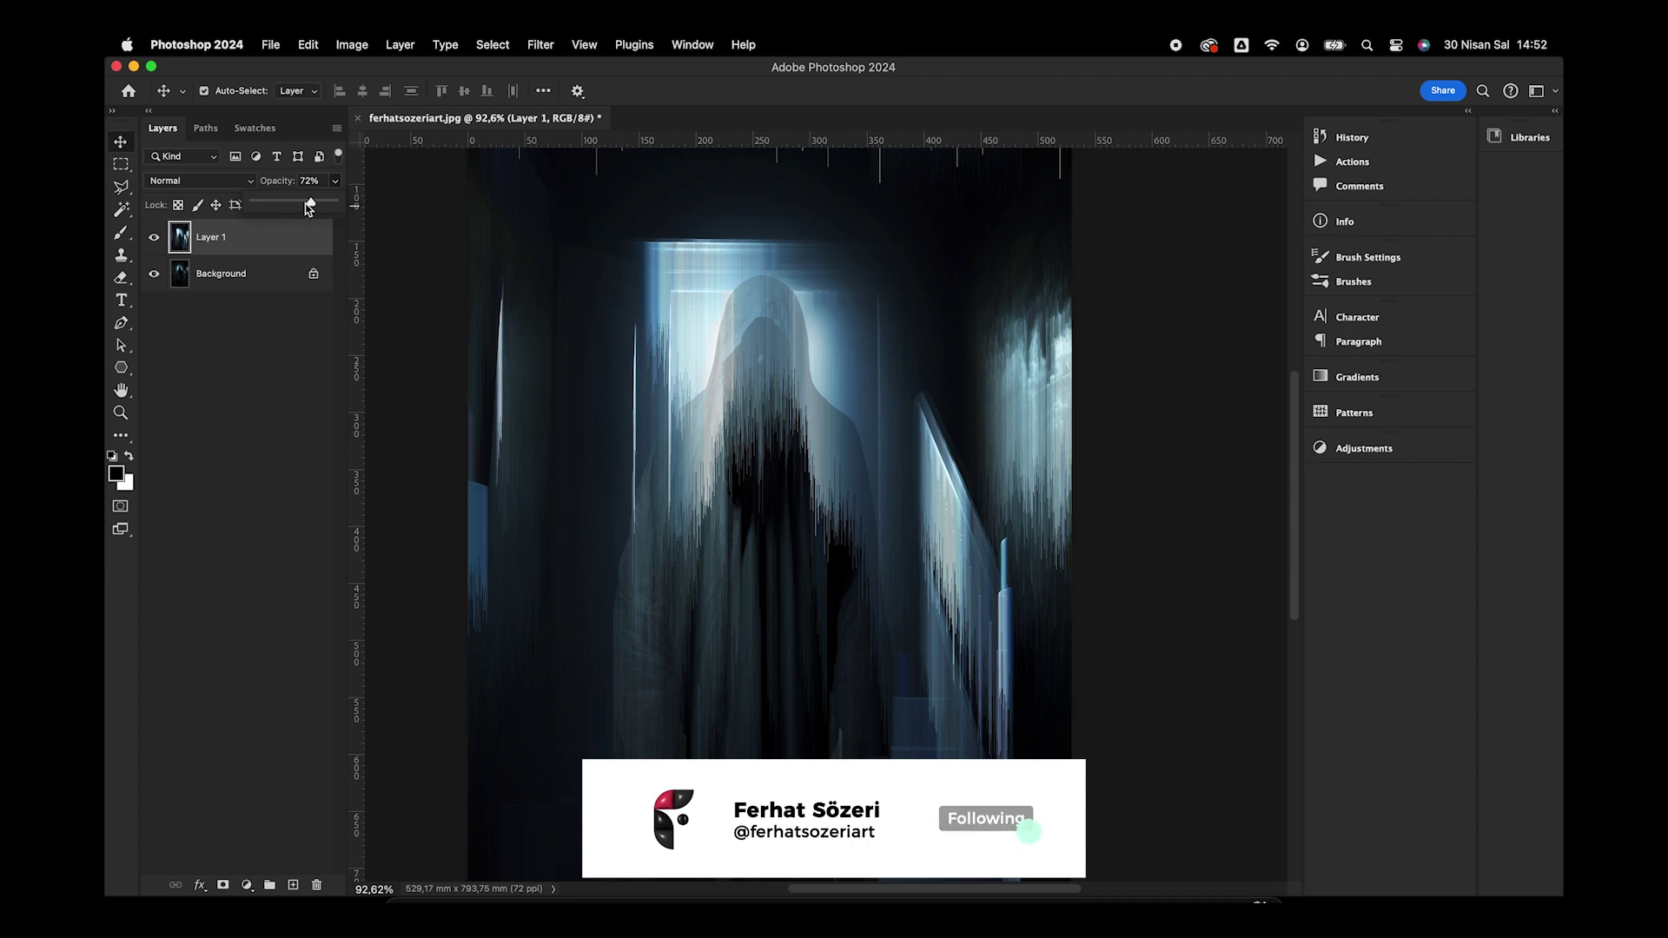
left_click_drag(333, 205, 305, 205)
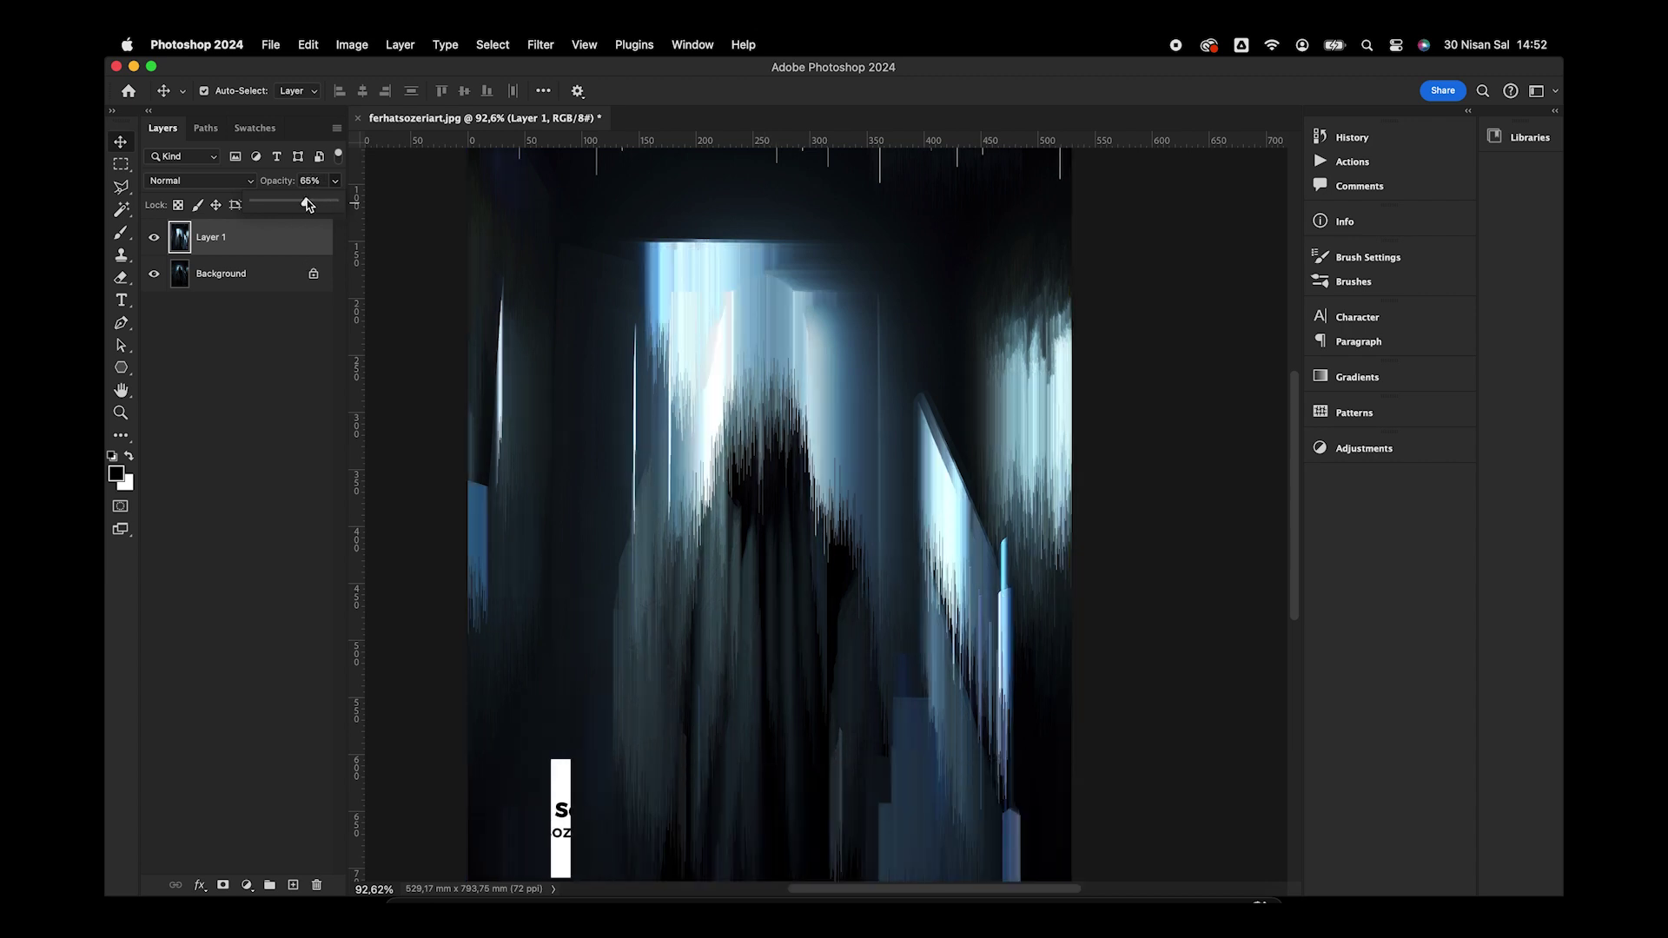
mouse_move(783, 408)
left_mouse_down()
mouse_move(781, 389)
mouse_move(890, 484)
left_mouse_up()
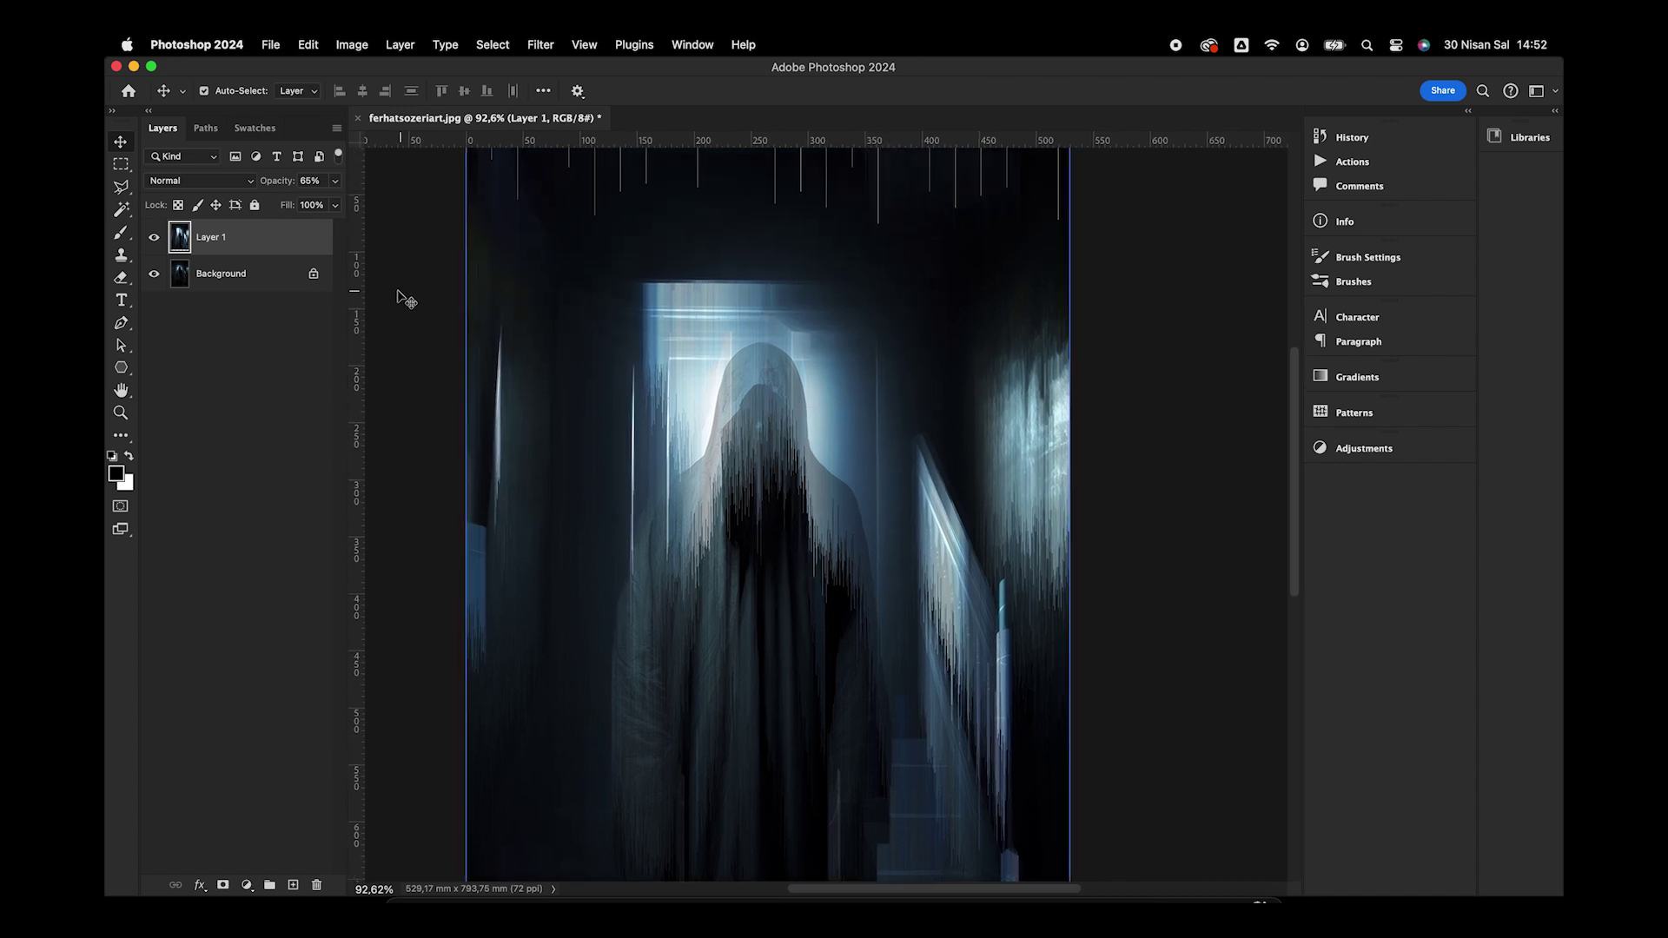
Erase Layer 1's streaks on the right with a soft eraser, revealing the wall, rail and doorway
left_click(122, 278)
scroll(686, 313, "up", 2)
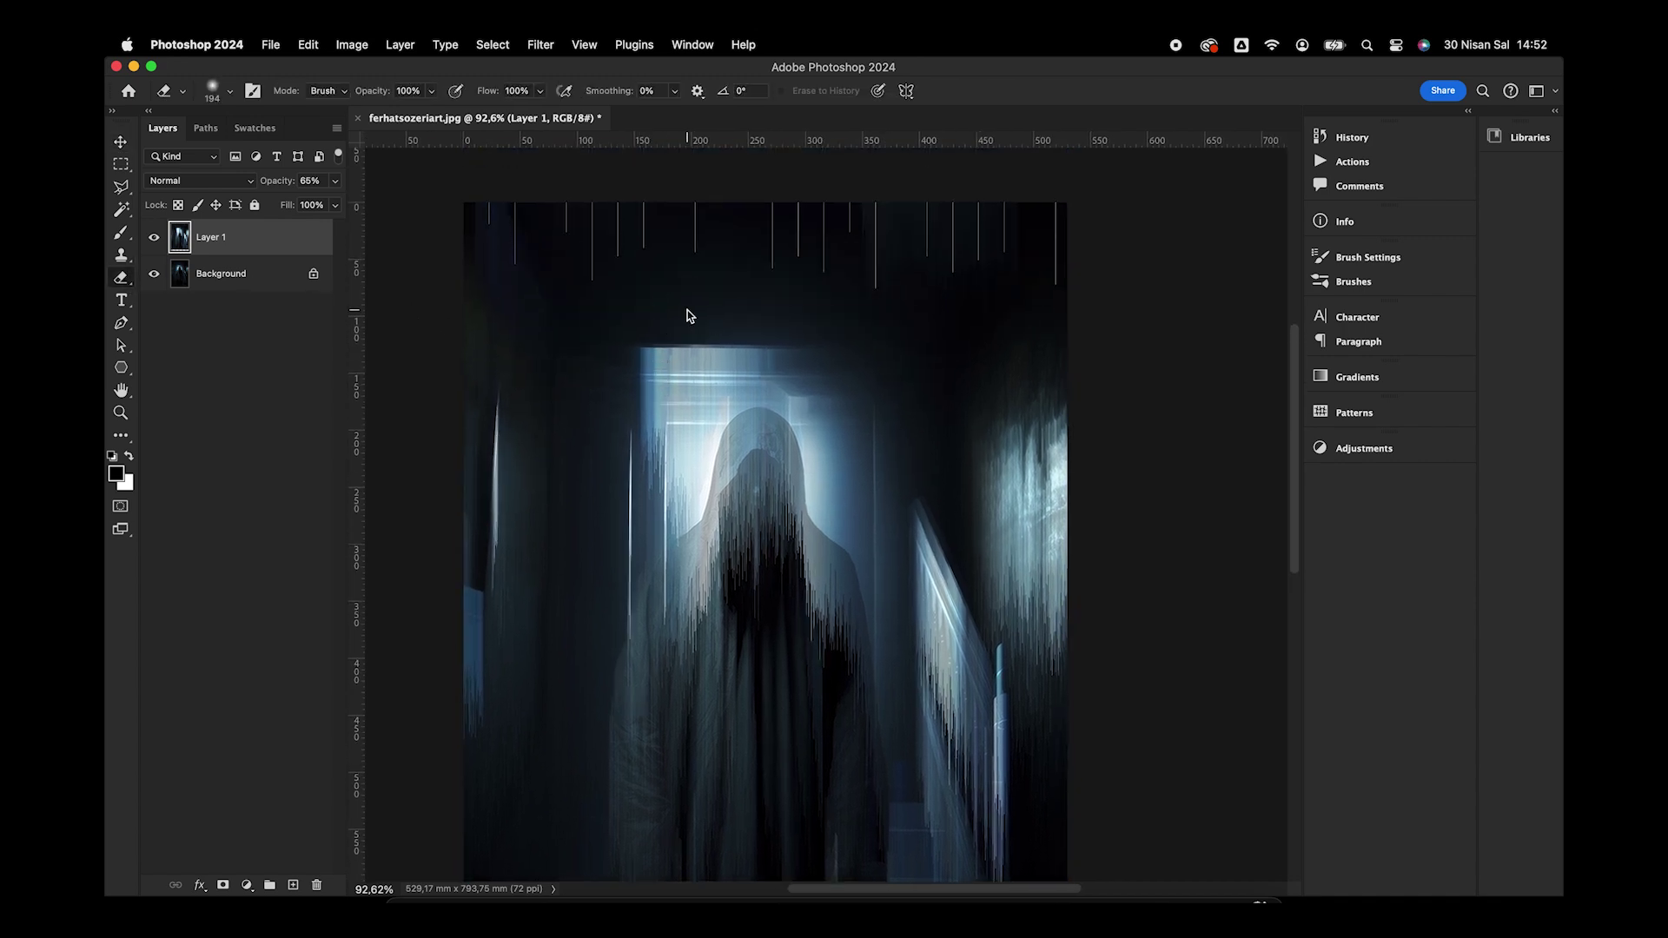
right_click(686, 314)
key("Return")
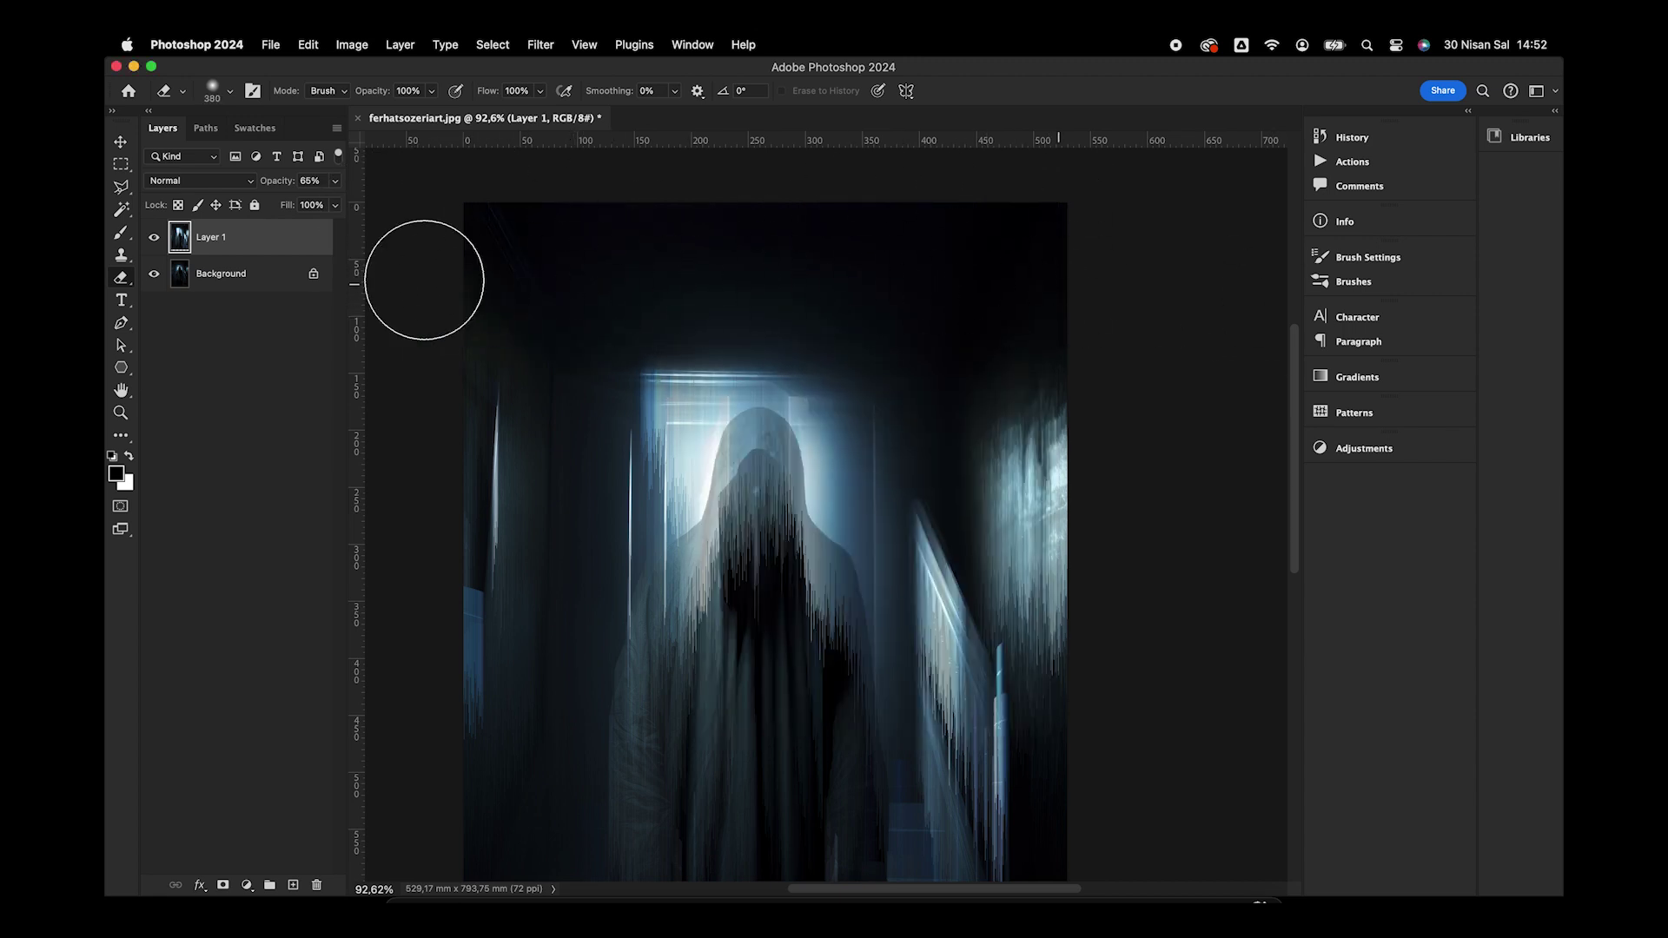
mouse_move(1057, 341)
left_mouse_down()
mouse_move(1005, 354)
mouse_move(975, 559)
mouse_move(930, 409)
left_mouse_up()
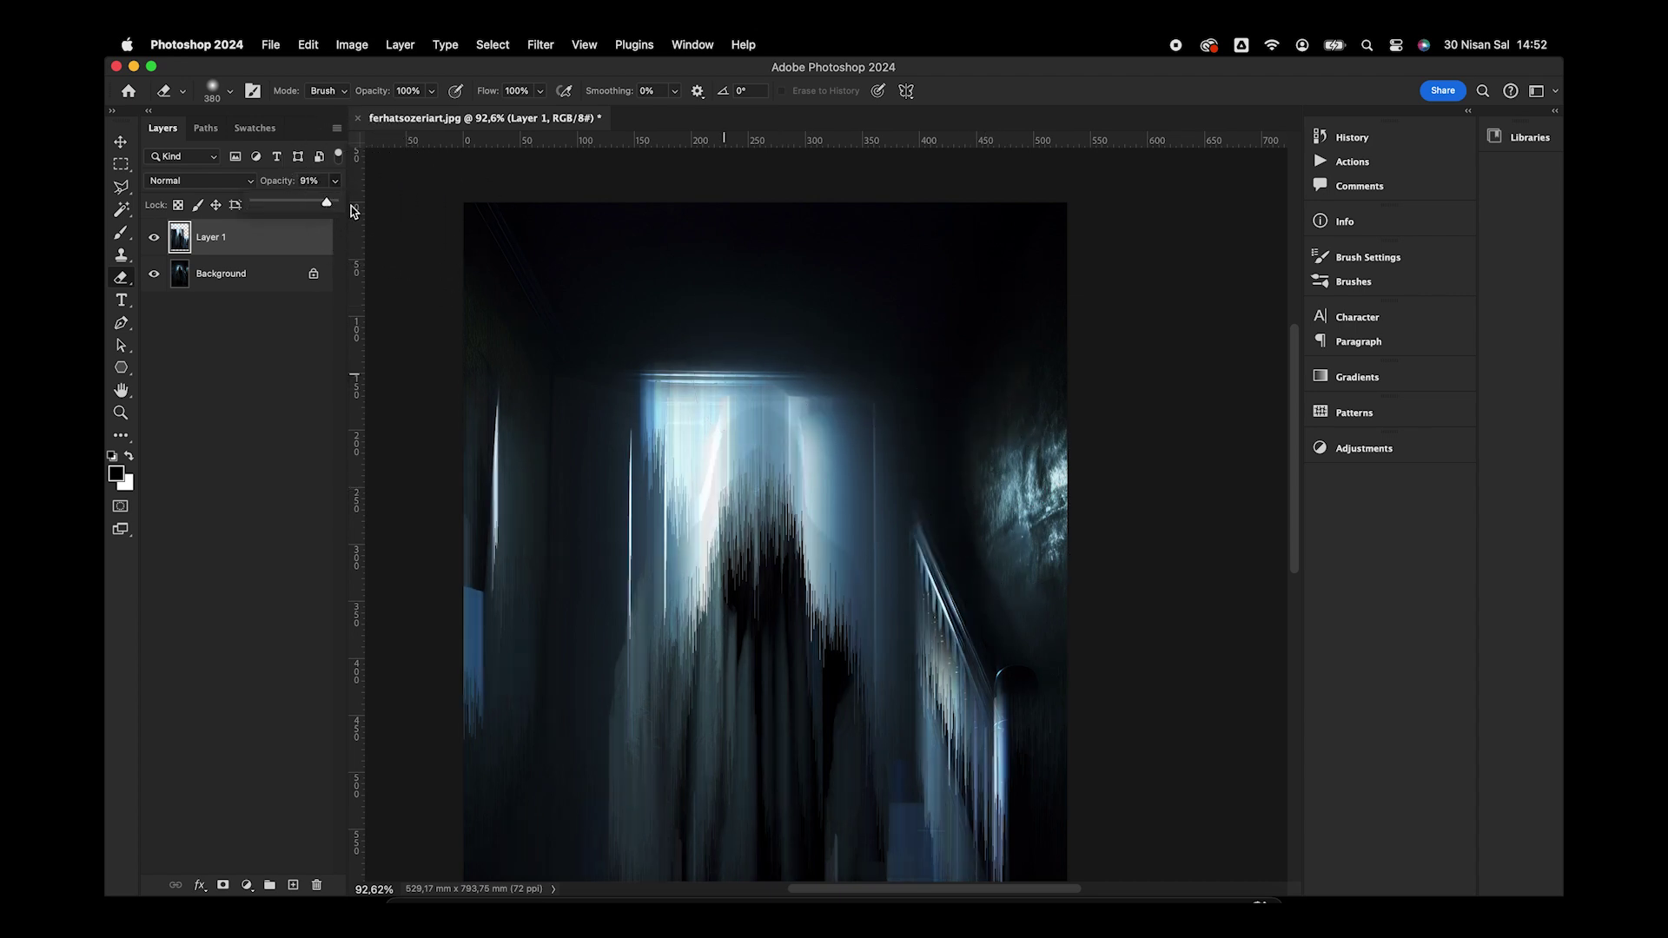
scroll(913, 441, "up", 5)
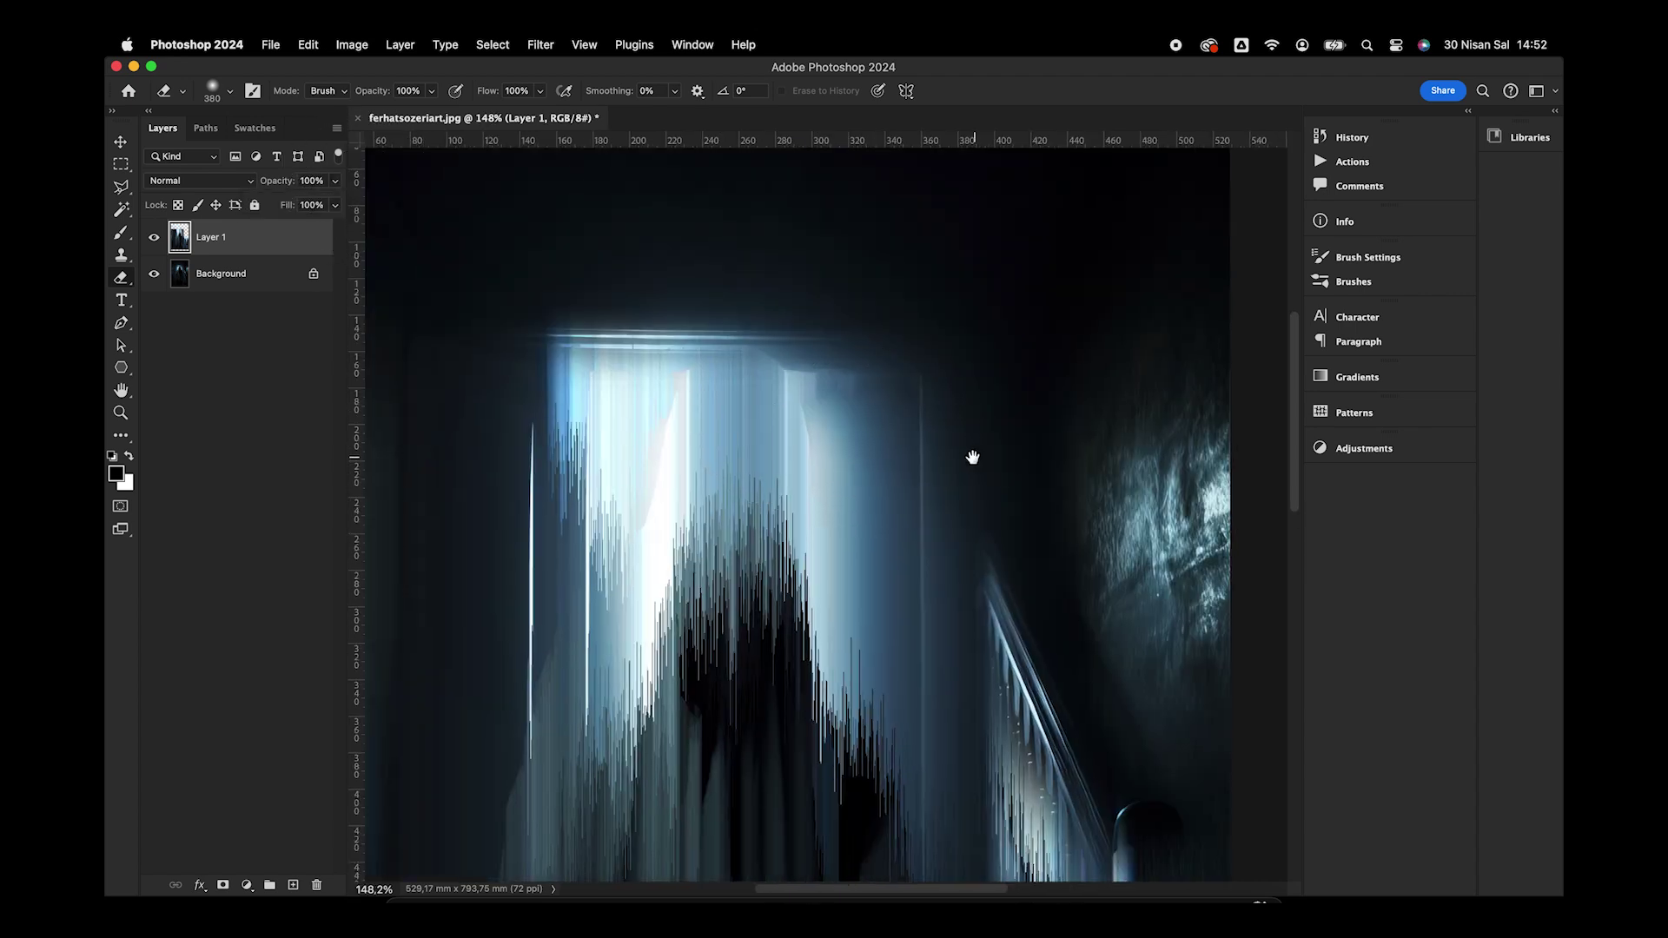
right_click(946, 353)
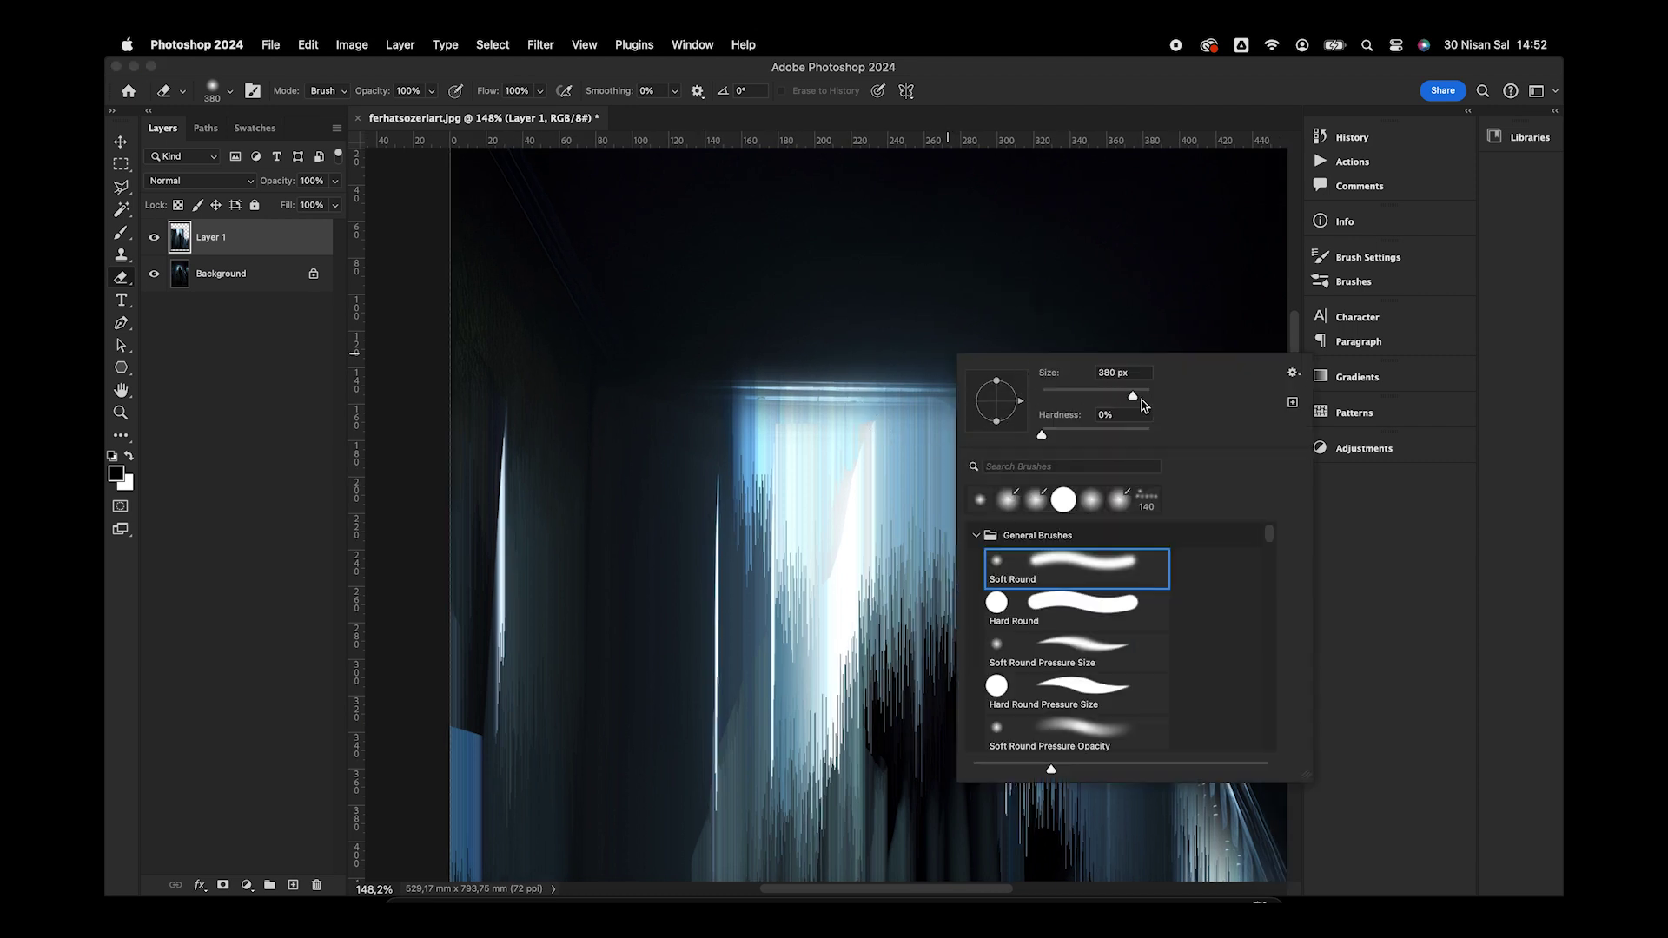
left_click(928, 314)
mouse_move(961, 379)
left_mouse_down()
mouse_move(894, 376)
mouse_move(987, 388)
left_mouse_up()
key("ctrl+z")
mouse_move(871, 354)
left_mouse_down()
mouse_move(1068, 409)
mouse_move(1024, 395)
left_mouse_up()
Shrink the eraser and clear the glow around the arch top and its right edge
scroll(1024, 395, "up", 2)
scroll(1024, 392, "up", 2)
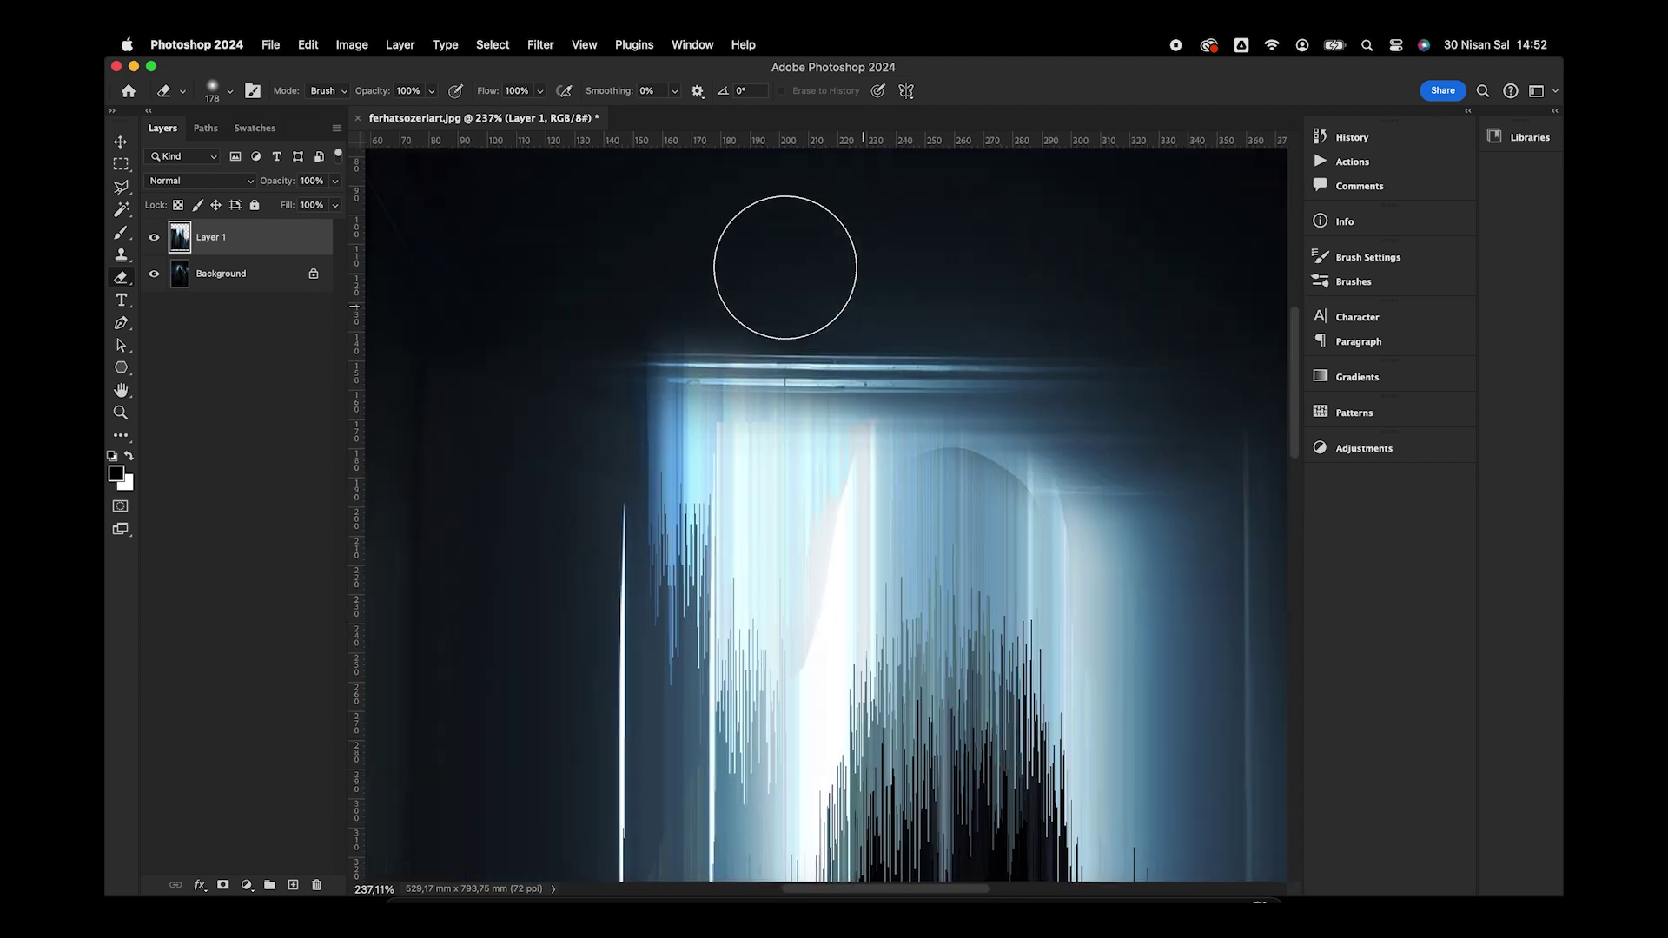
mouse_move(748, 356)
left_mouse_down()
mouse_move(745, 428)
mouse_move(800, 372)
left_mouse_up()
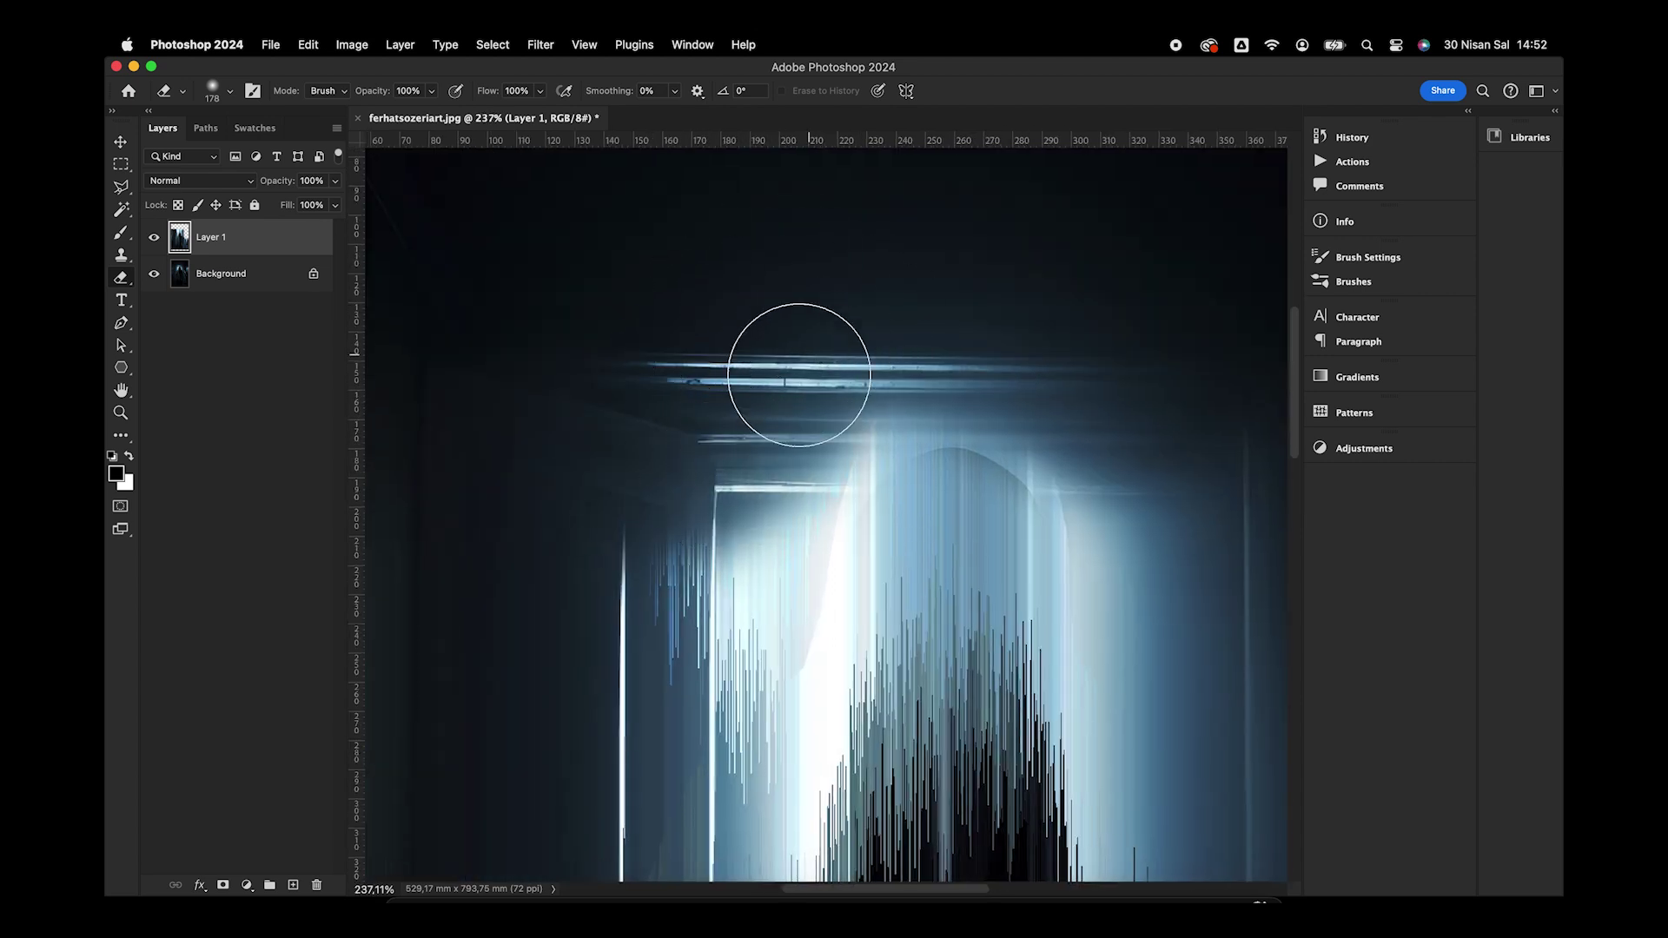
right_click(865, 378)
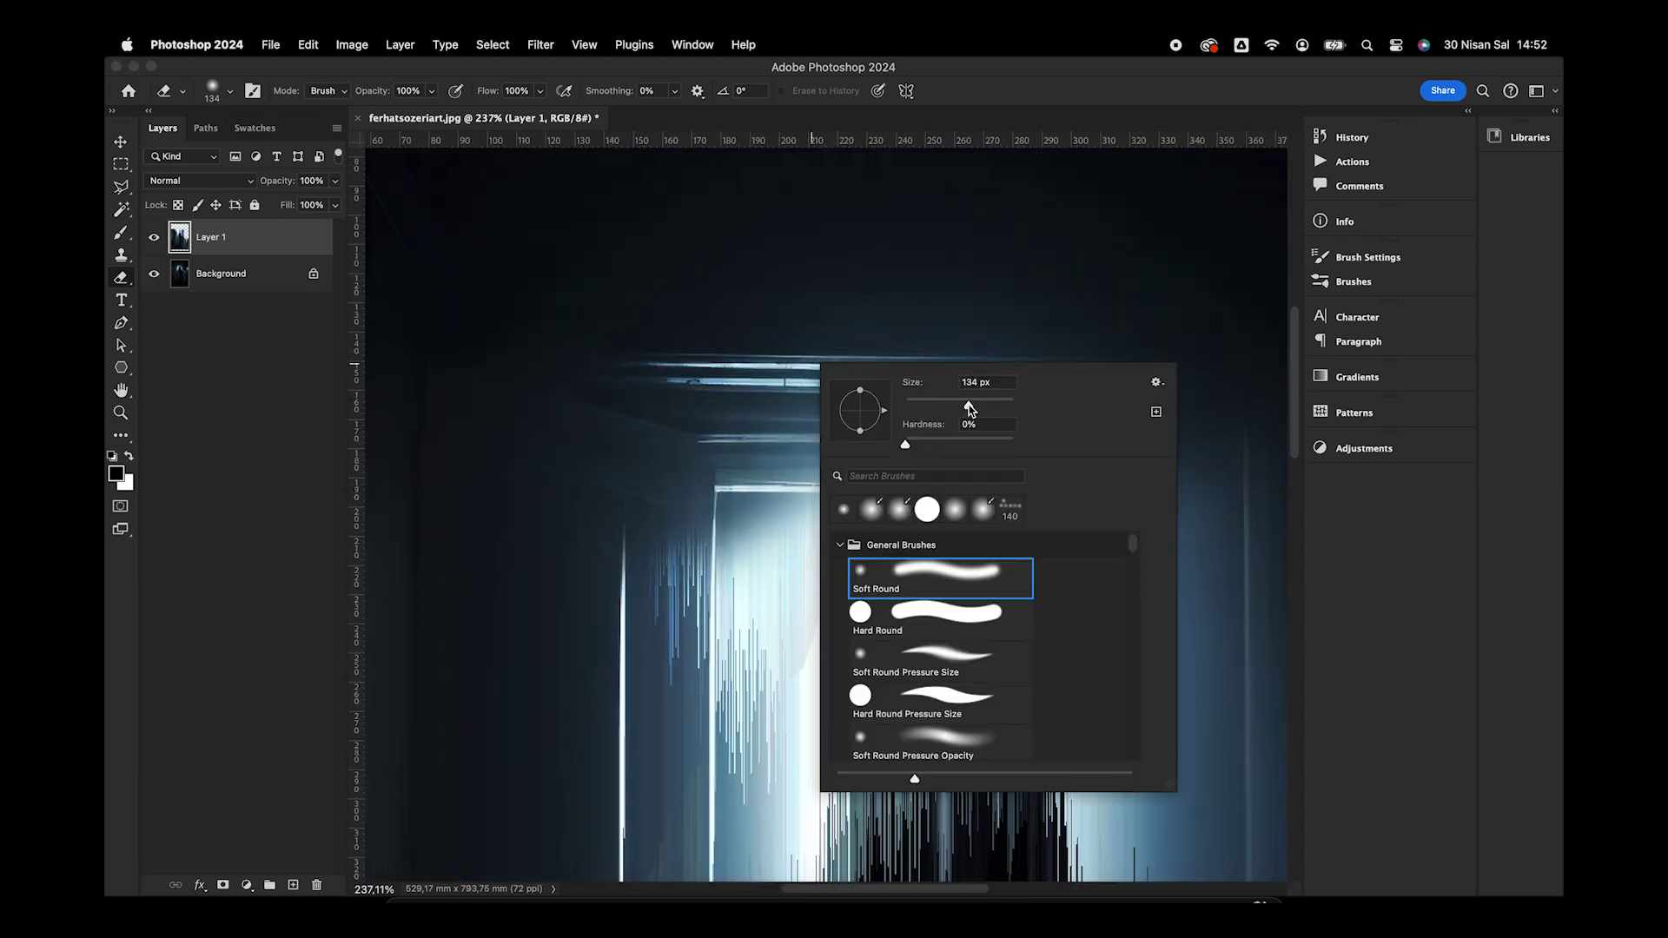
left_click(904, 344)
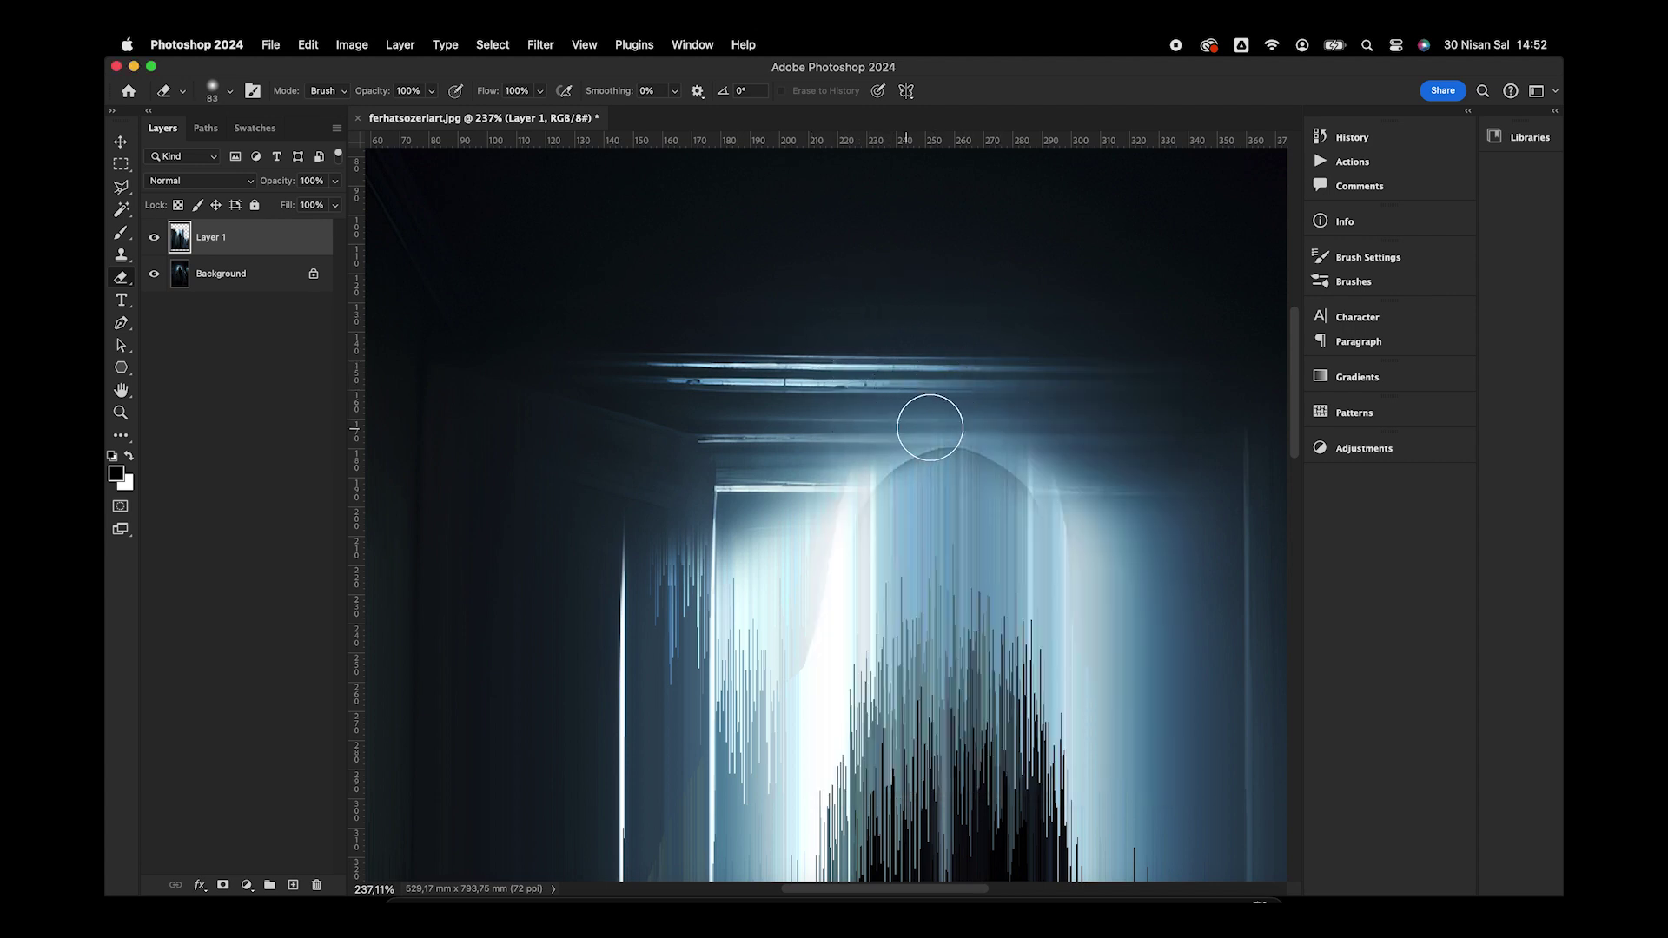
mouse_move(927, 417)
left_mouse_down()
mouse_move(845, 436)
mouse_move(832, 483)
left_mouse_up()
left_click_drag(1137, 469, 988, 420)
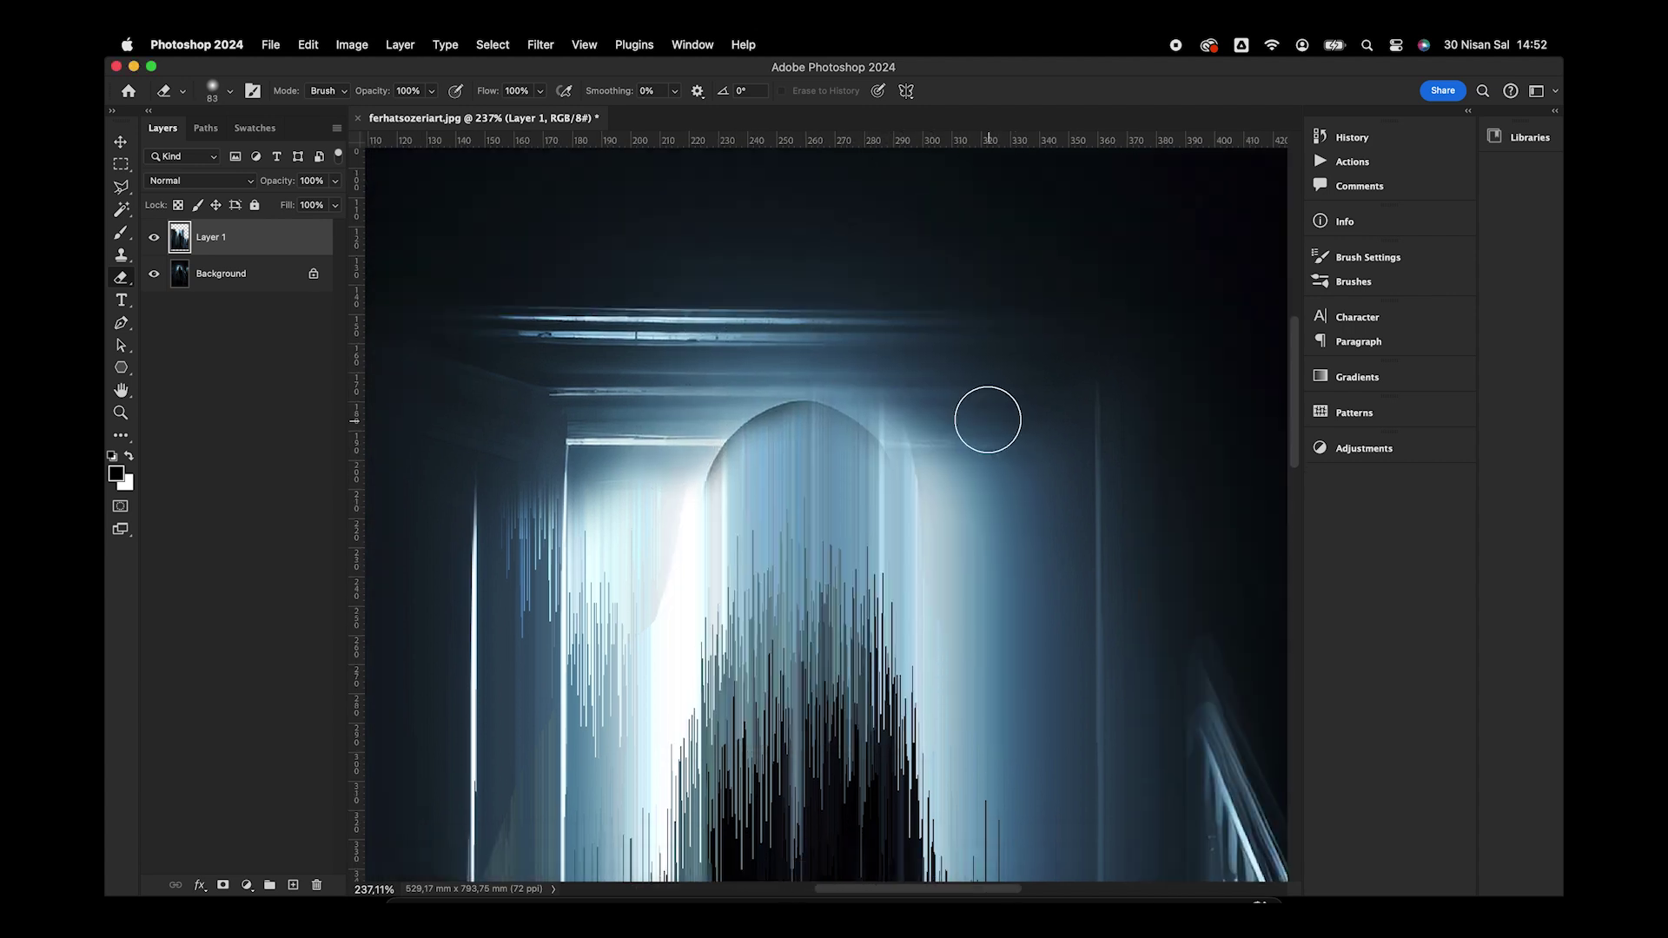
mouse_move(845, 341)
left_mouse_down()
mouse_move(942, 447)
mouse_move(969, 533)
mouse_move(905, 602)
mouse_move(912, 584)
left_mouse_up()
scroll(1015, 487, "left", 5)
key("v")
key("super+z")
key("e")
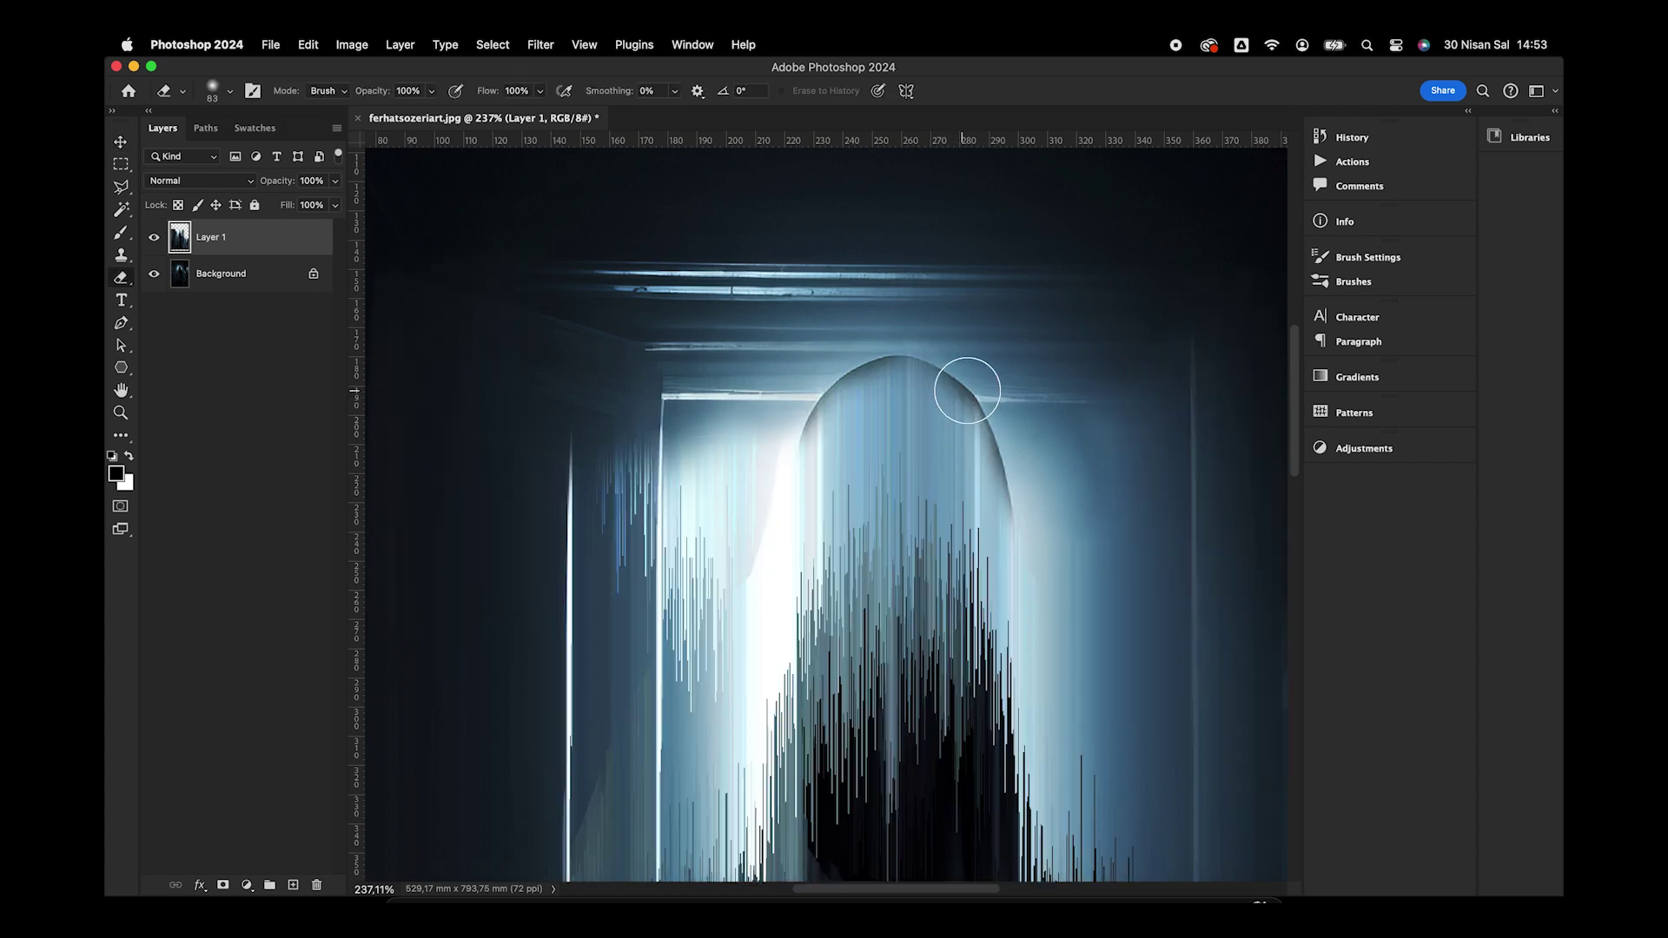
mouse_move(1007, 377)
left_mouse_down()
mouse_move(864, 383)
mouse_move(1031, 398)
mouse_move(782, 409)
mouse_move(789, 443)
mouse_move(912, 409)
mouse_move(975, 435)
mouse_move(842, 428)
mouse_move(960, 424)
mouse_move(979, 477)
mouse_move(1035, 525)
left_mouse_up()
Erase the streaks and glow along the hood's right and left edges
scroll(1035, 526, "down", 3)
scroll(999, 487, "right", 2)
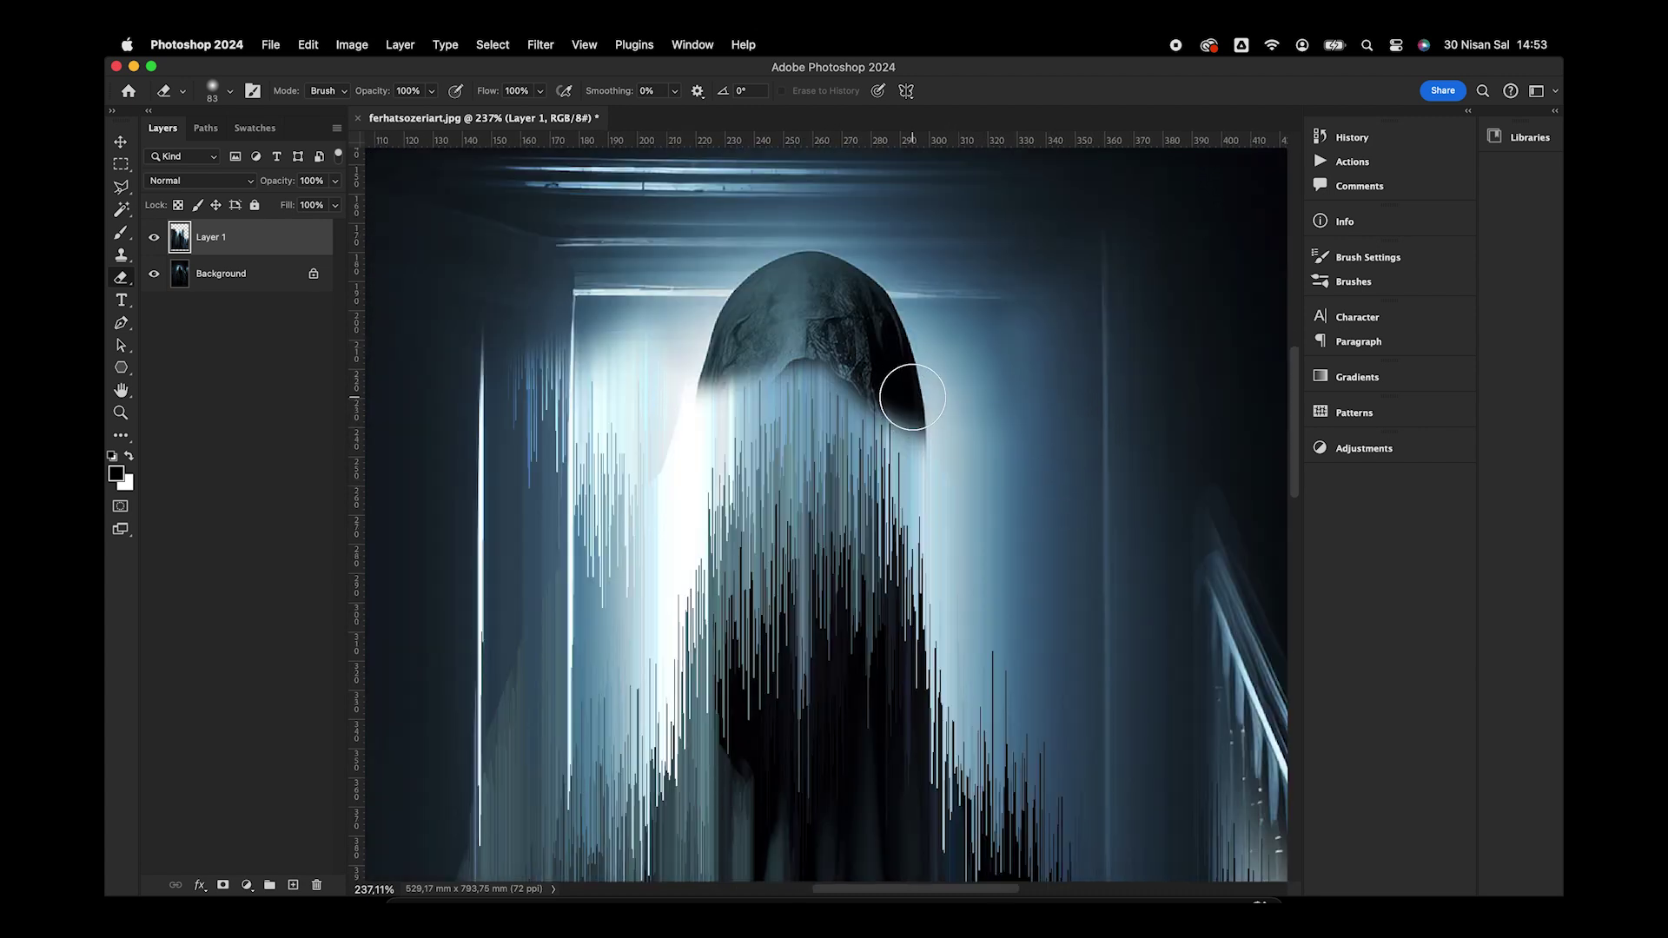
mouse_move(912, 397)
left_mouse_down()
mouse_move(952, 543)
mouse_move(951, 527)
mouse_move(1003, 617)
left_mouse_up()
mouse_move(614, 279)
left_mouse_down()
mouse_move(488, 435)
mouse_move(584, 452)
mouse_move(695, 317)
mouse_move(679, 383)
mouse_move(785, 298)
mouse_move(683, 451)
mouse_move(691, 482)
mouse_move(696, 398)
mouse_move(617, 529)
mouse_move(686, 452)
mouse_move(608, 574)
mouse_move(712, 419)
left_mouse_up()
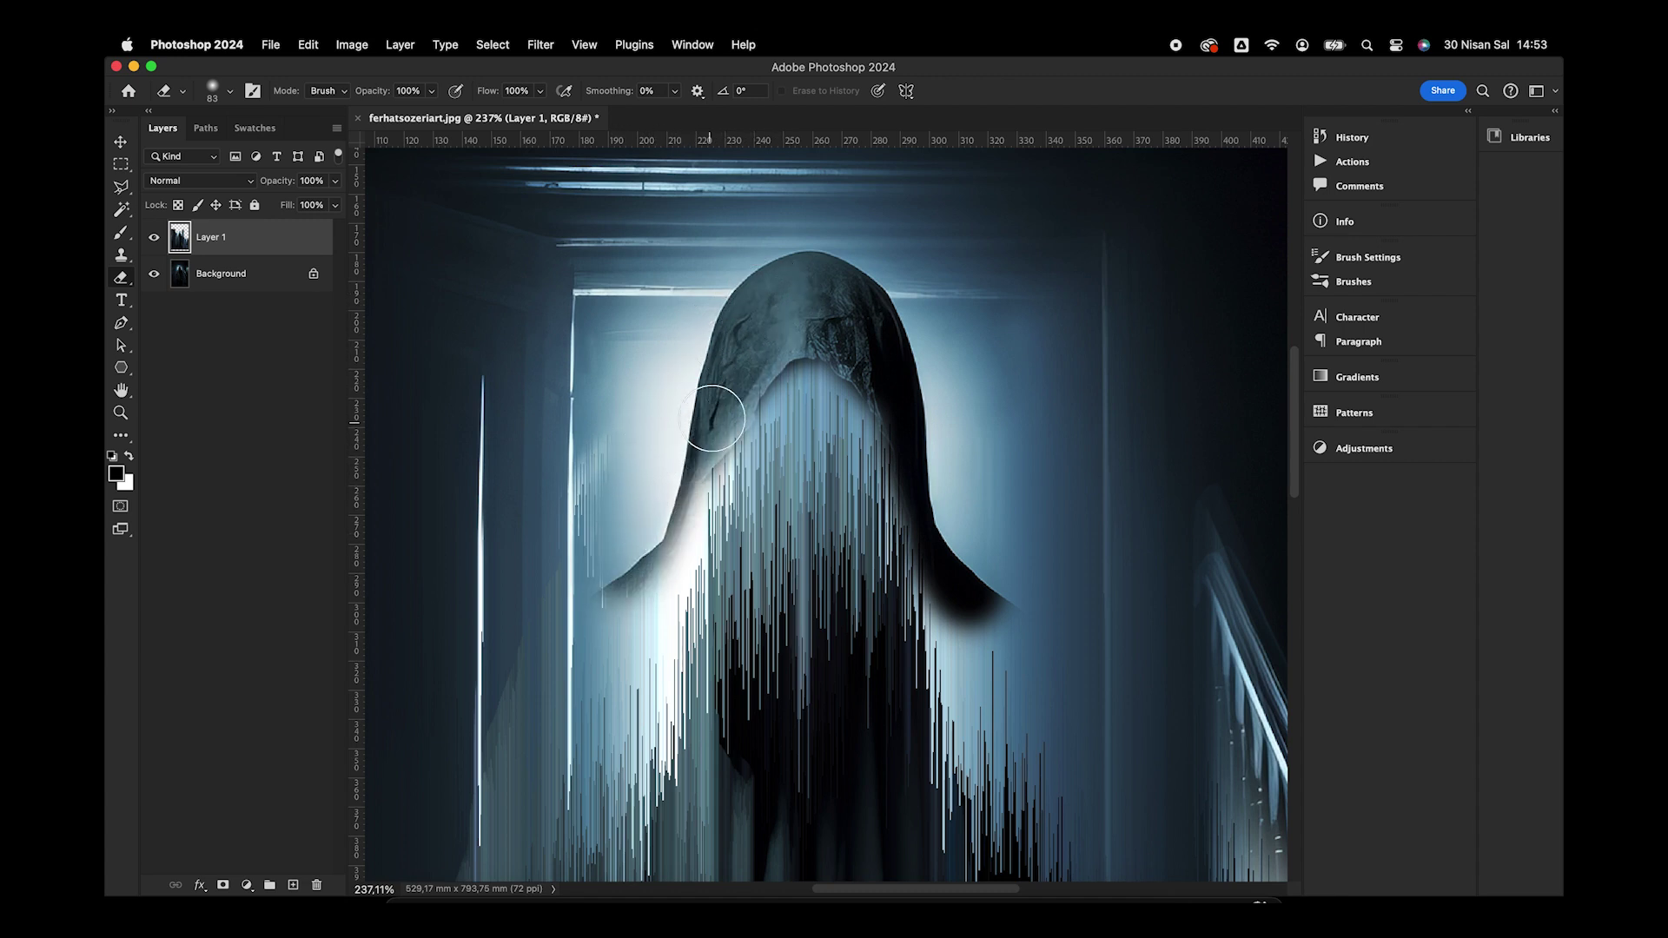
left_click_drag(819, 335, 887, 385)
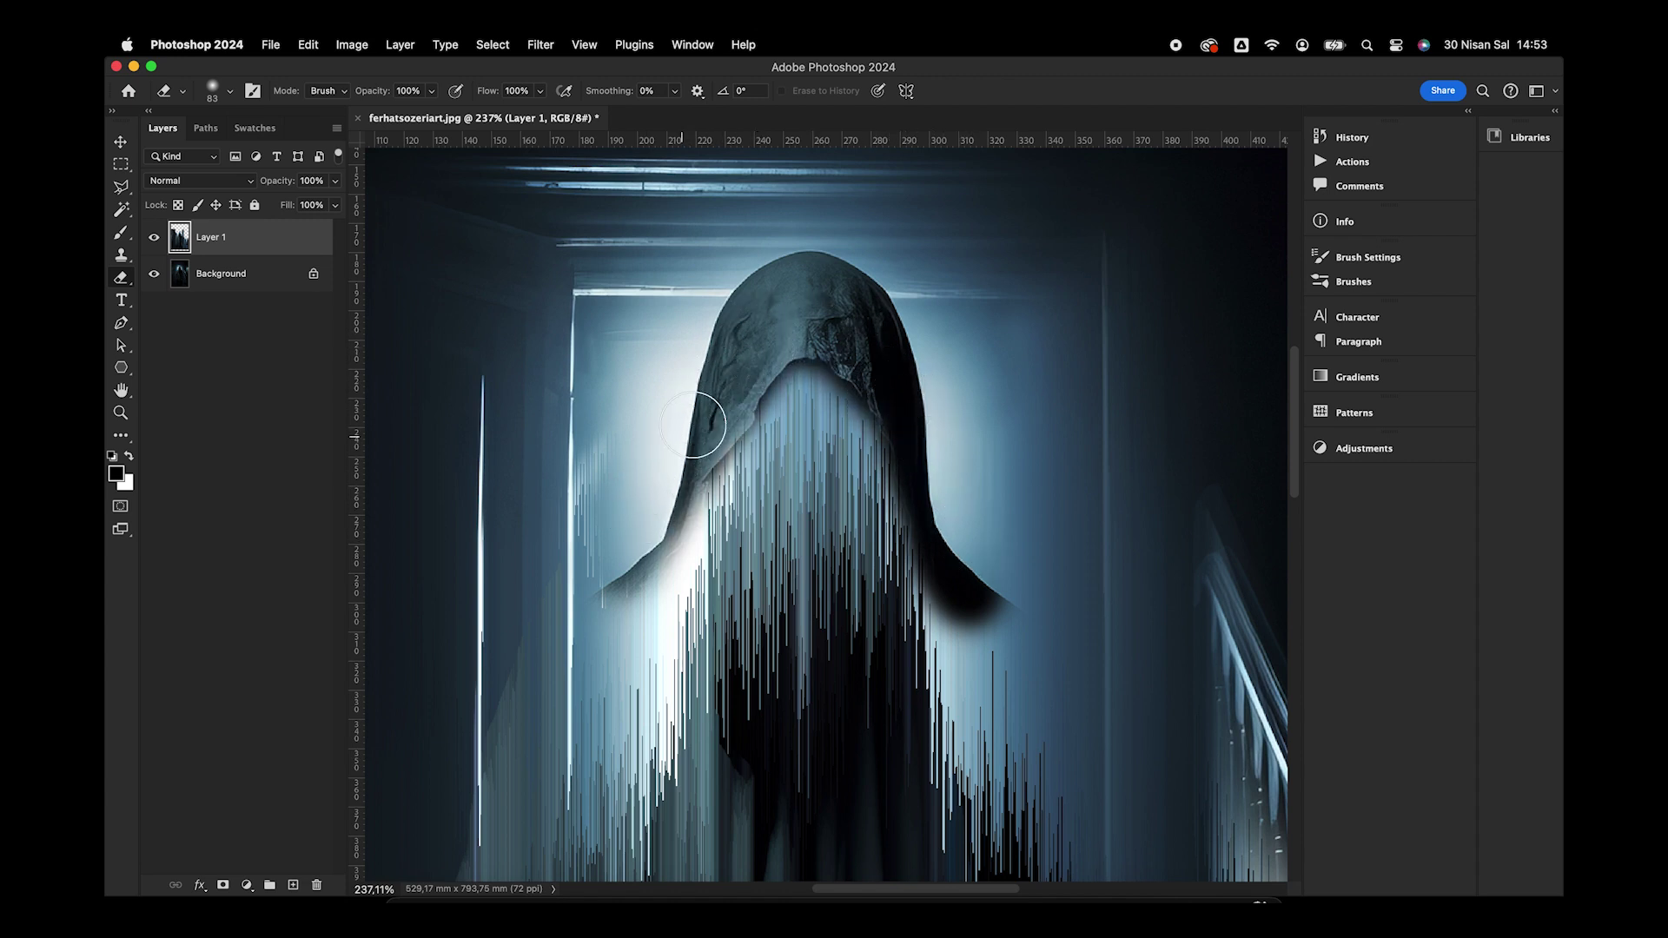
left_click_drag(703, 420, 678, 449)
left_click_drag(639, 528, 596, 565)
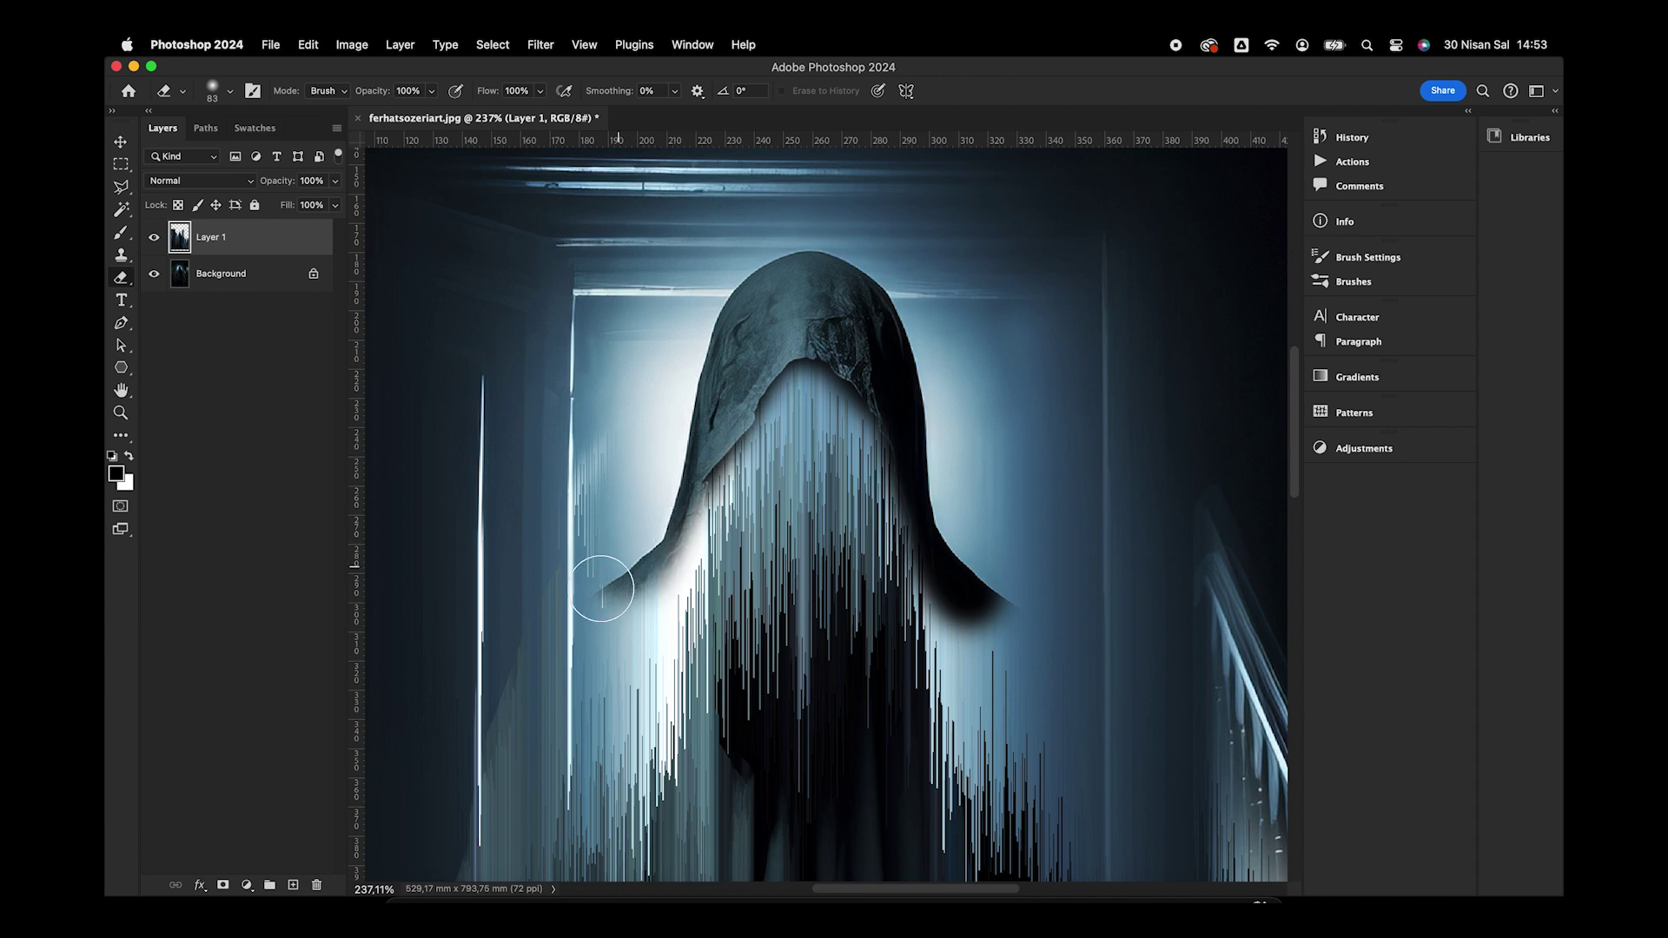
Enlarge the eraser to 185 px and clear the door-frame lines and the left shoulder
right_click(619, 469)
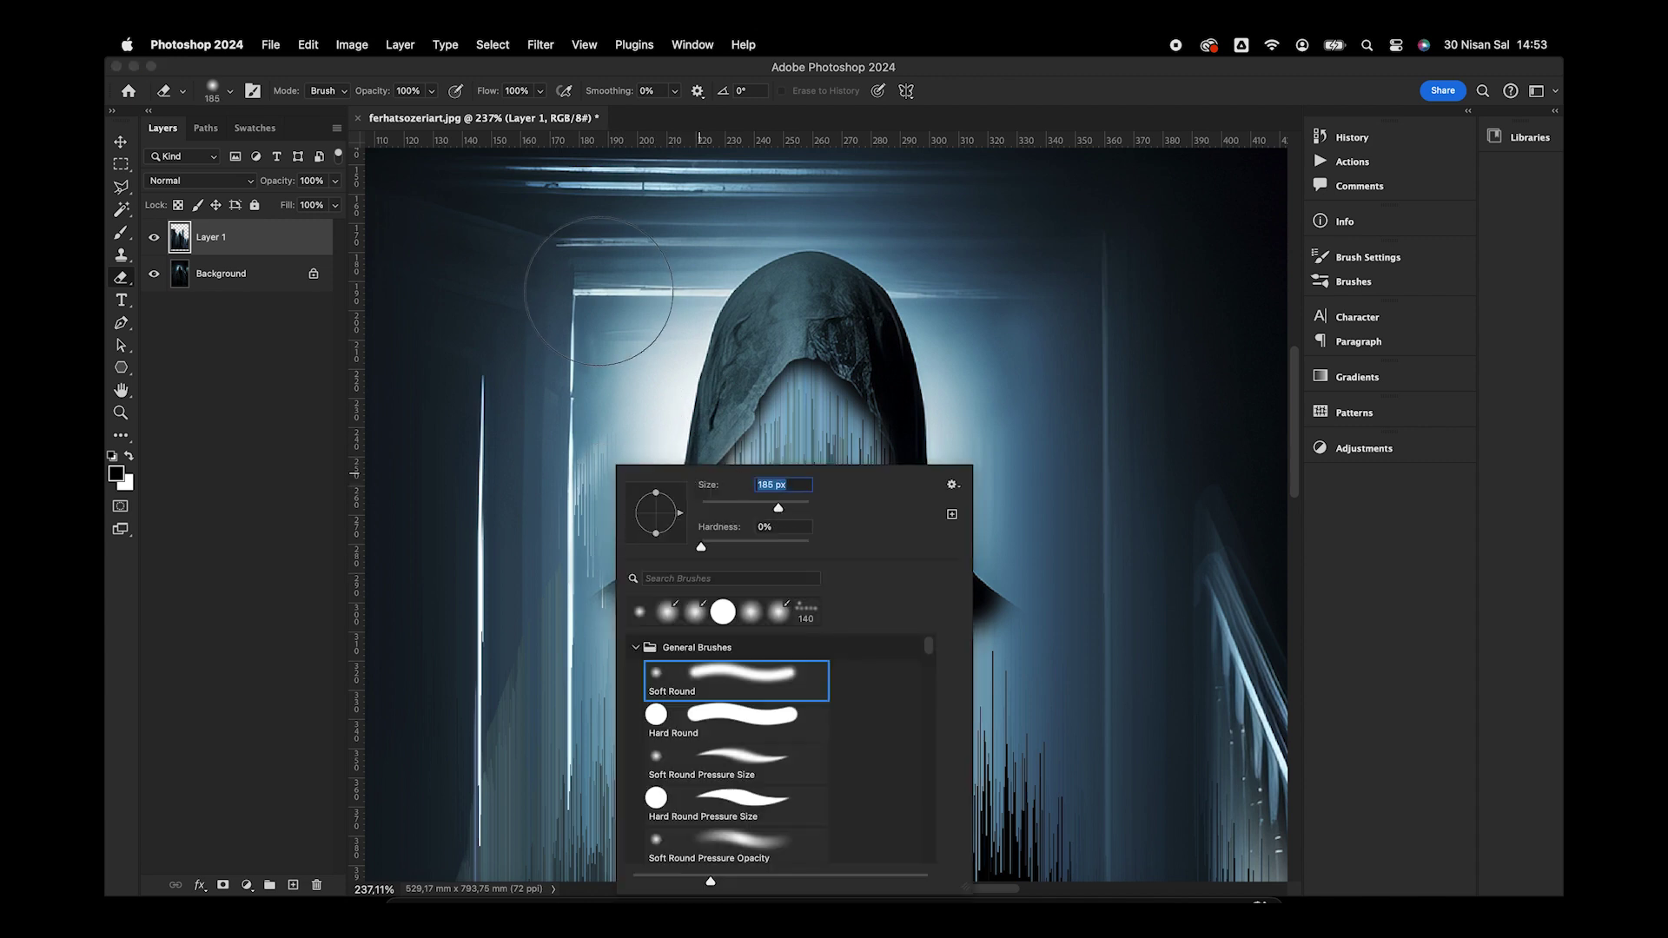
key("Return")
left_click_drag(526, 408, 525, 695)
left_click_drag(502, 453, 589, 348)
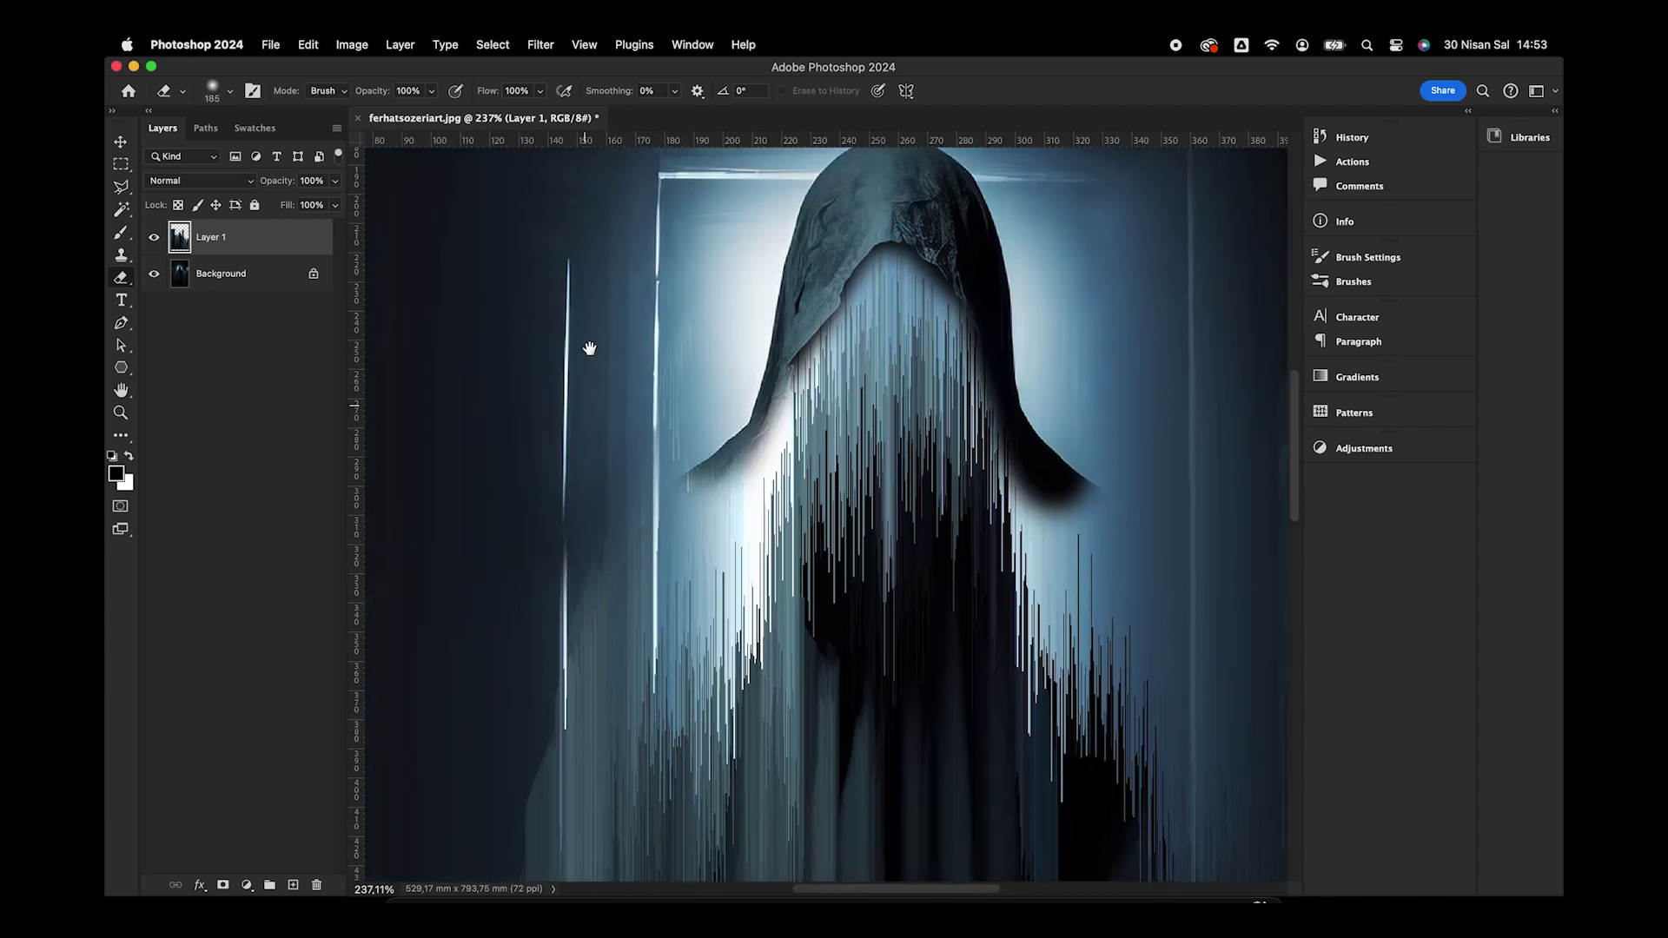
mouse_move(643, 409)
left_mouse_down()
mouse_move(539, 558)
mouse_move(533, 655)
mouse_move(570, 647)
mouse_move(633, 521)
mouse_move(607, 634)
mouse_move(581, 596)
left_mouse_up()
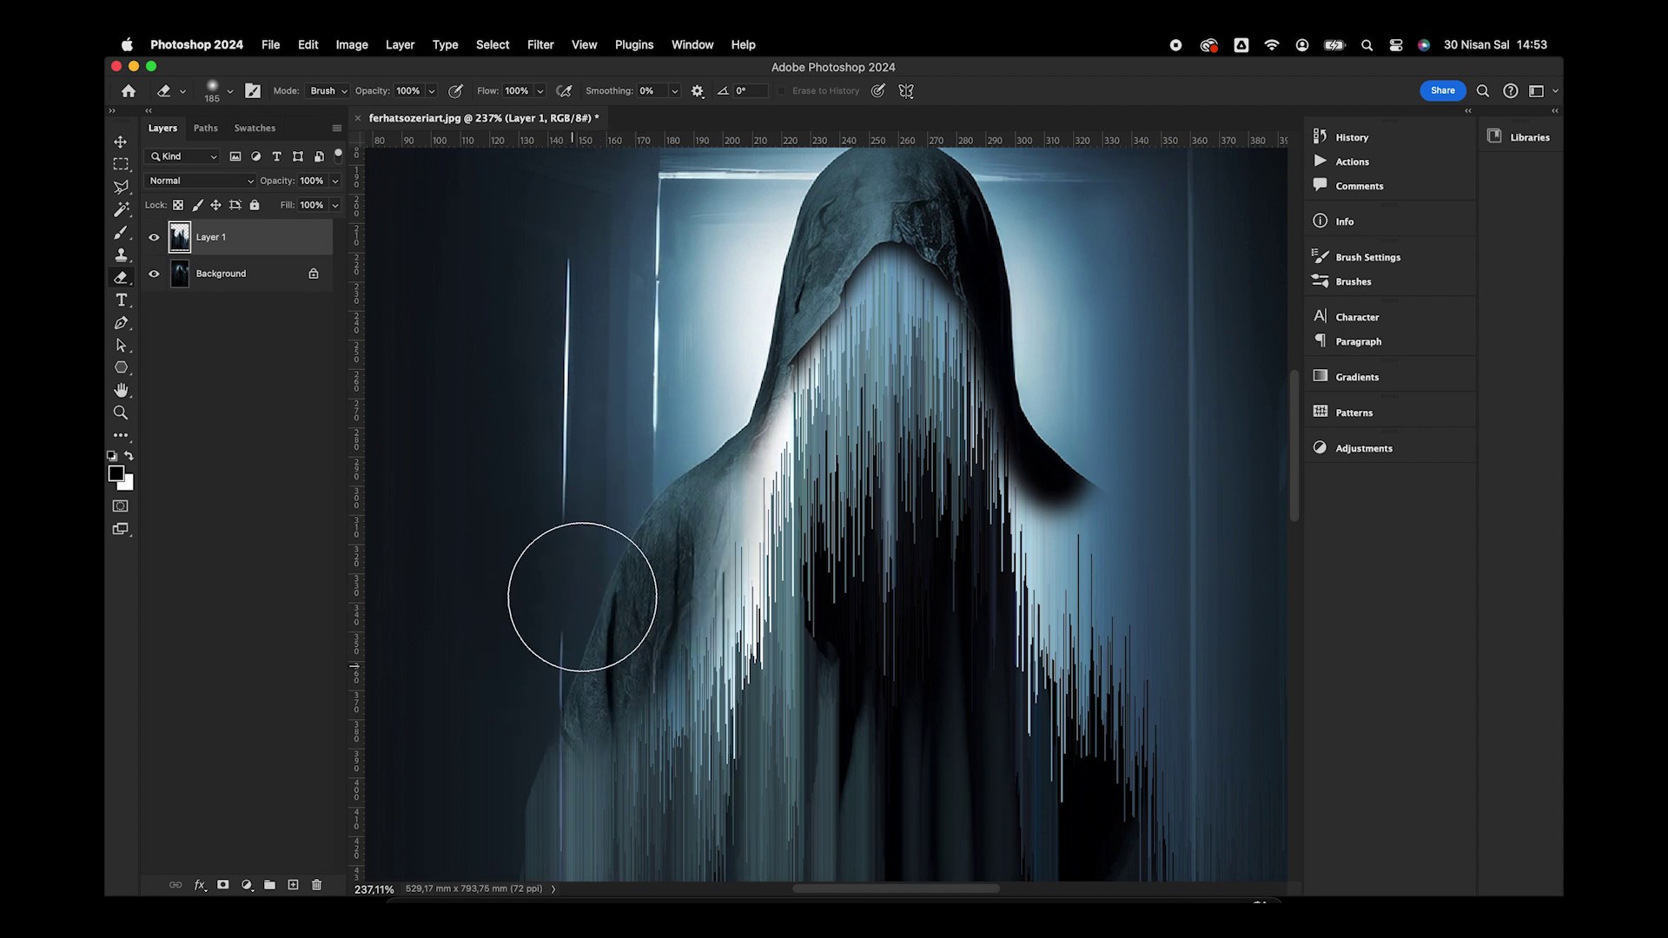
scroll(585, 541, "down", 5)
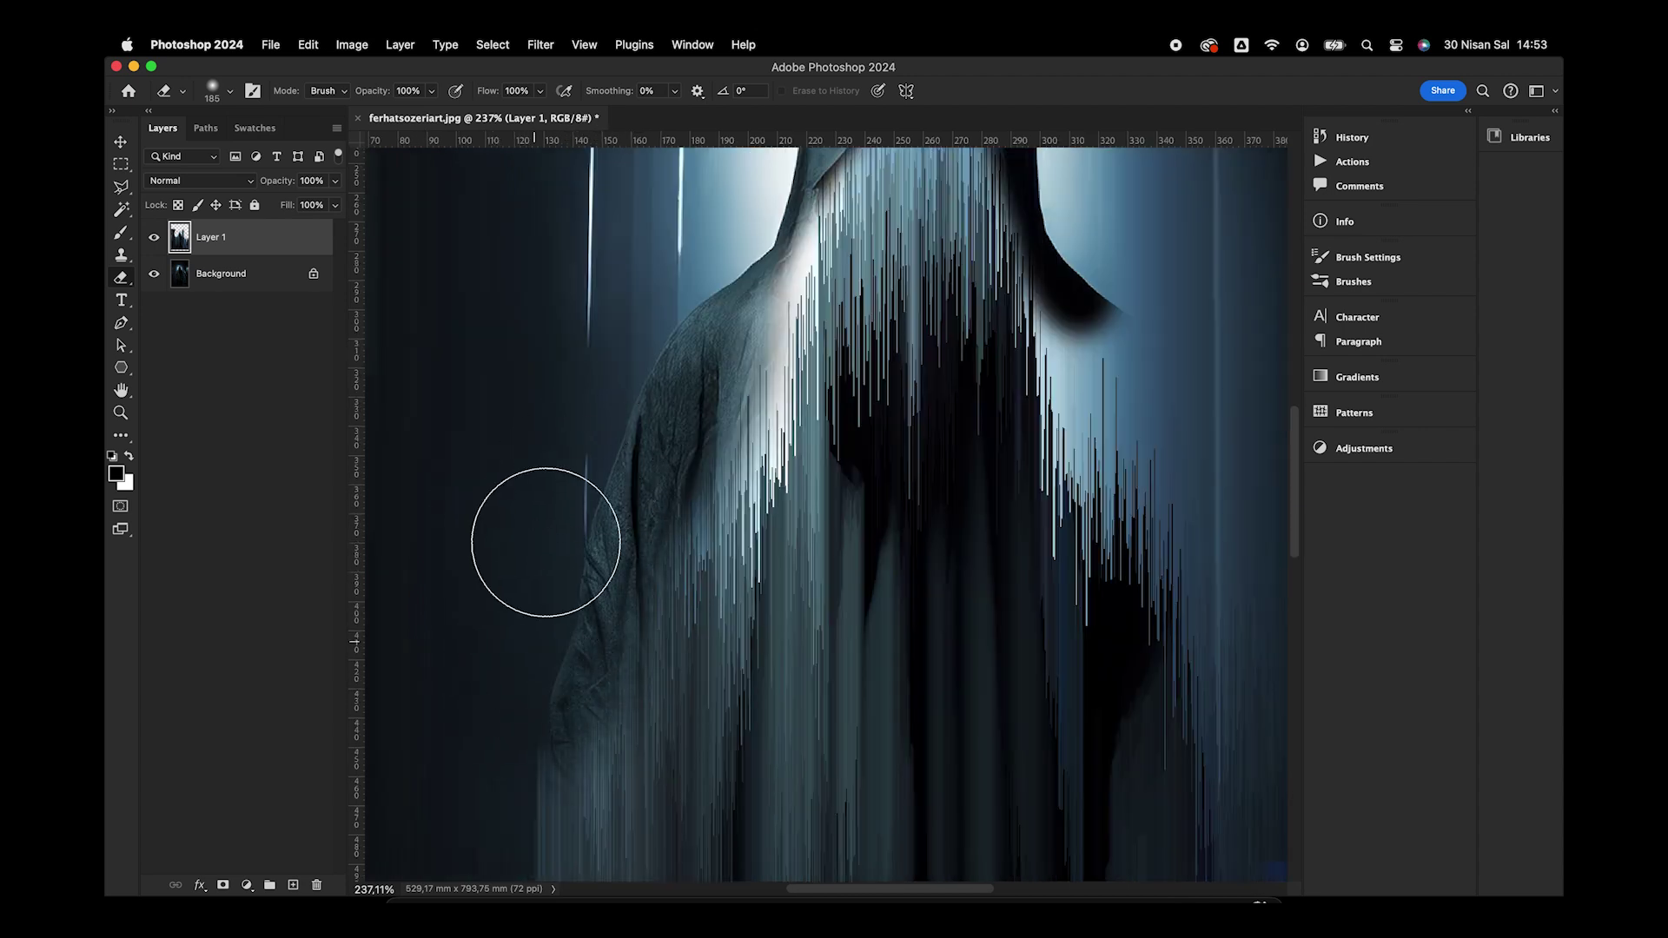
mouse_move(689, 327)
left_mouse_down()
mouse_move(674, 420)
mouse_move(697, 311)
mouse_move(607, 603)
mouse_move(615, 539)
mouse_move(529, 659)
left_mouse_up()
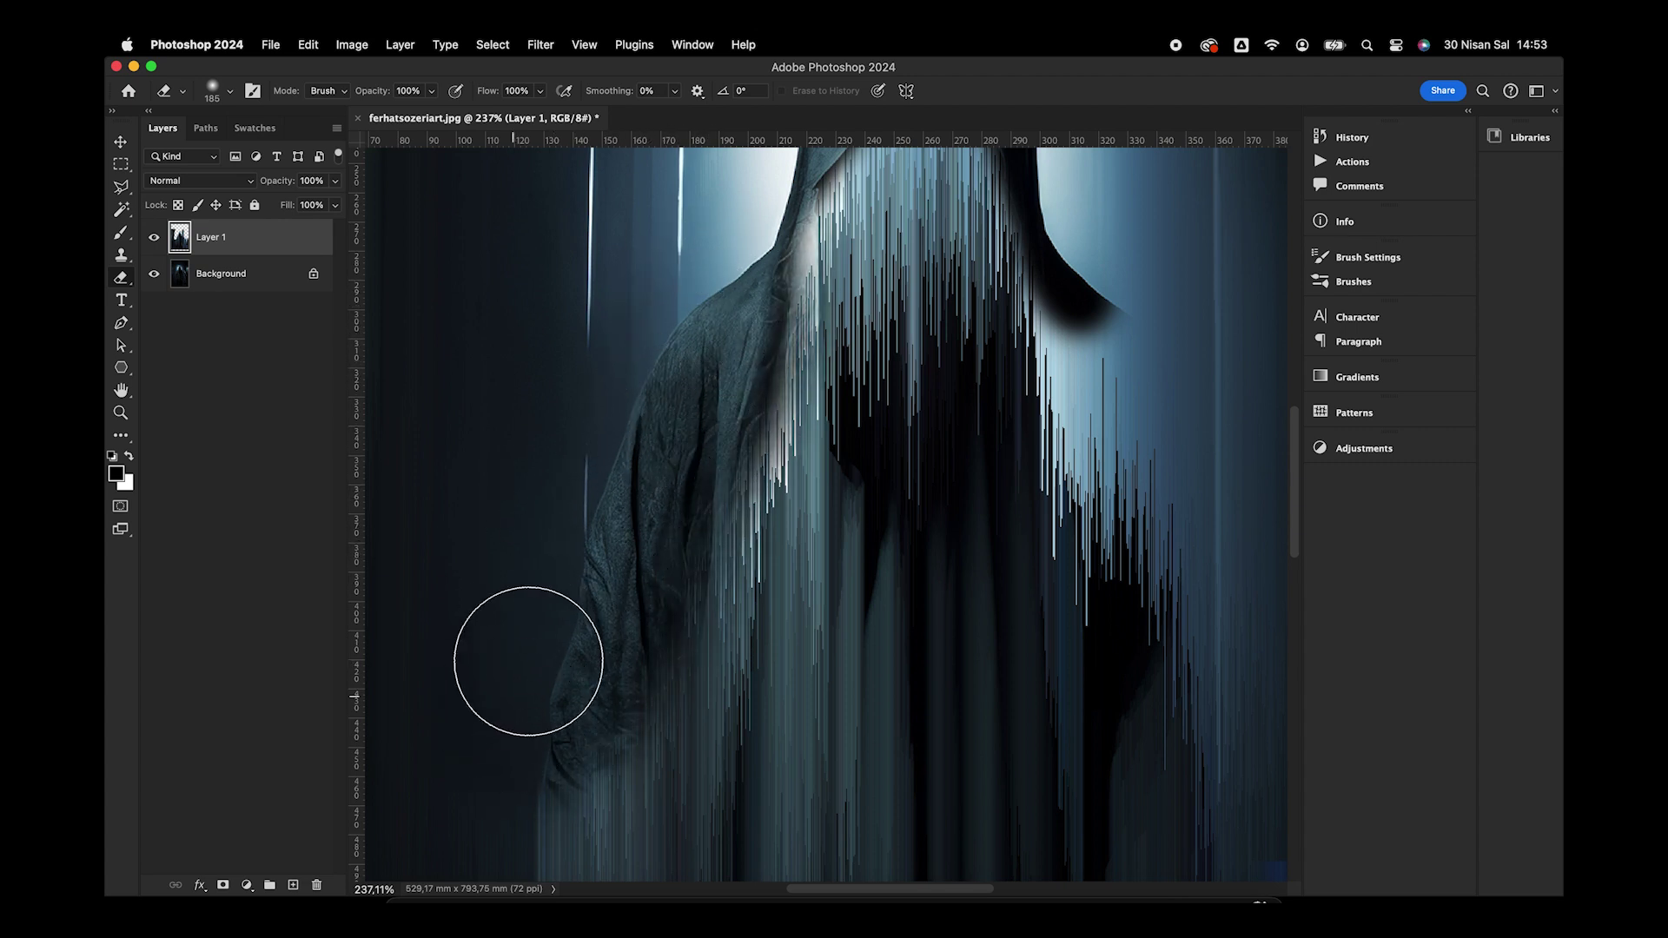
Erase the glow on the right shoulder and the streaks under the stair rail
scroll(612, 452, "down", 3)
scroll(559, 466, "down", 3)
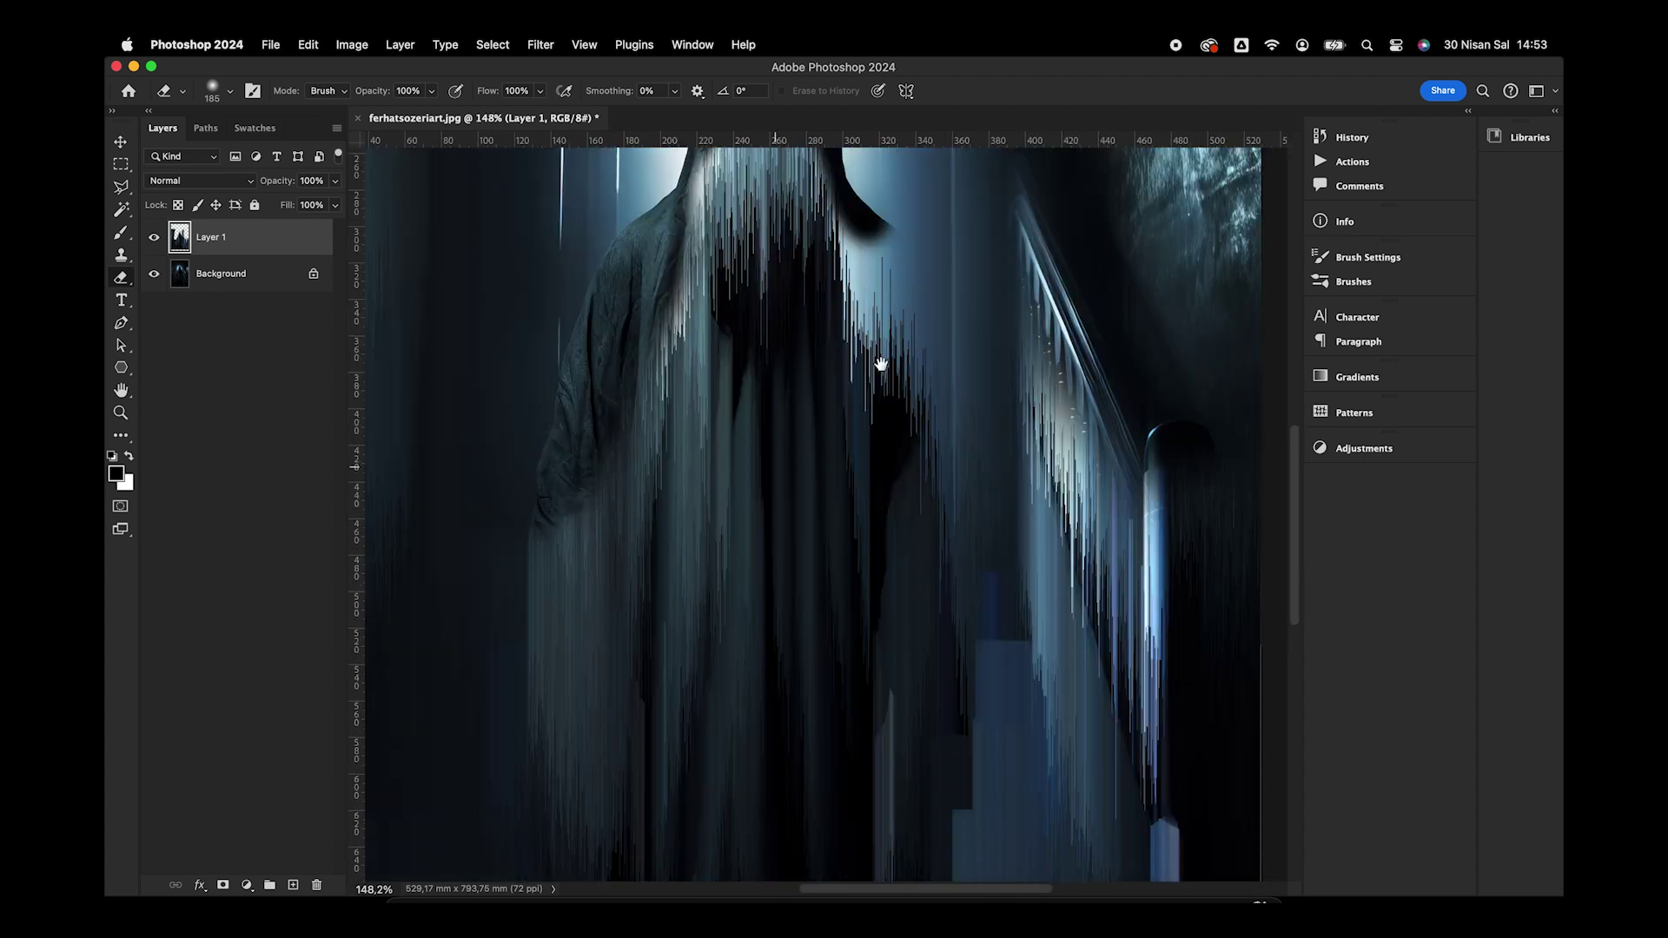
left_click_drag(608, 452, 787, 617)
mouse_move(826, 365)
left_mouse_down()
mouse_move(841, 519)
mouse_move(800, 477)
mouse_move(819, 506)
mouse_move(797, 539)
mouse_move(797, 591)
mouse_move(800, 555)
mouse_move(785, 565)
mouse_move(842, 765)
left_mouse_up()
left_click_drag(797, 682, 660, 798)
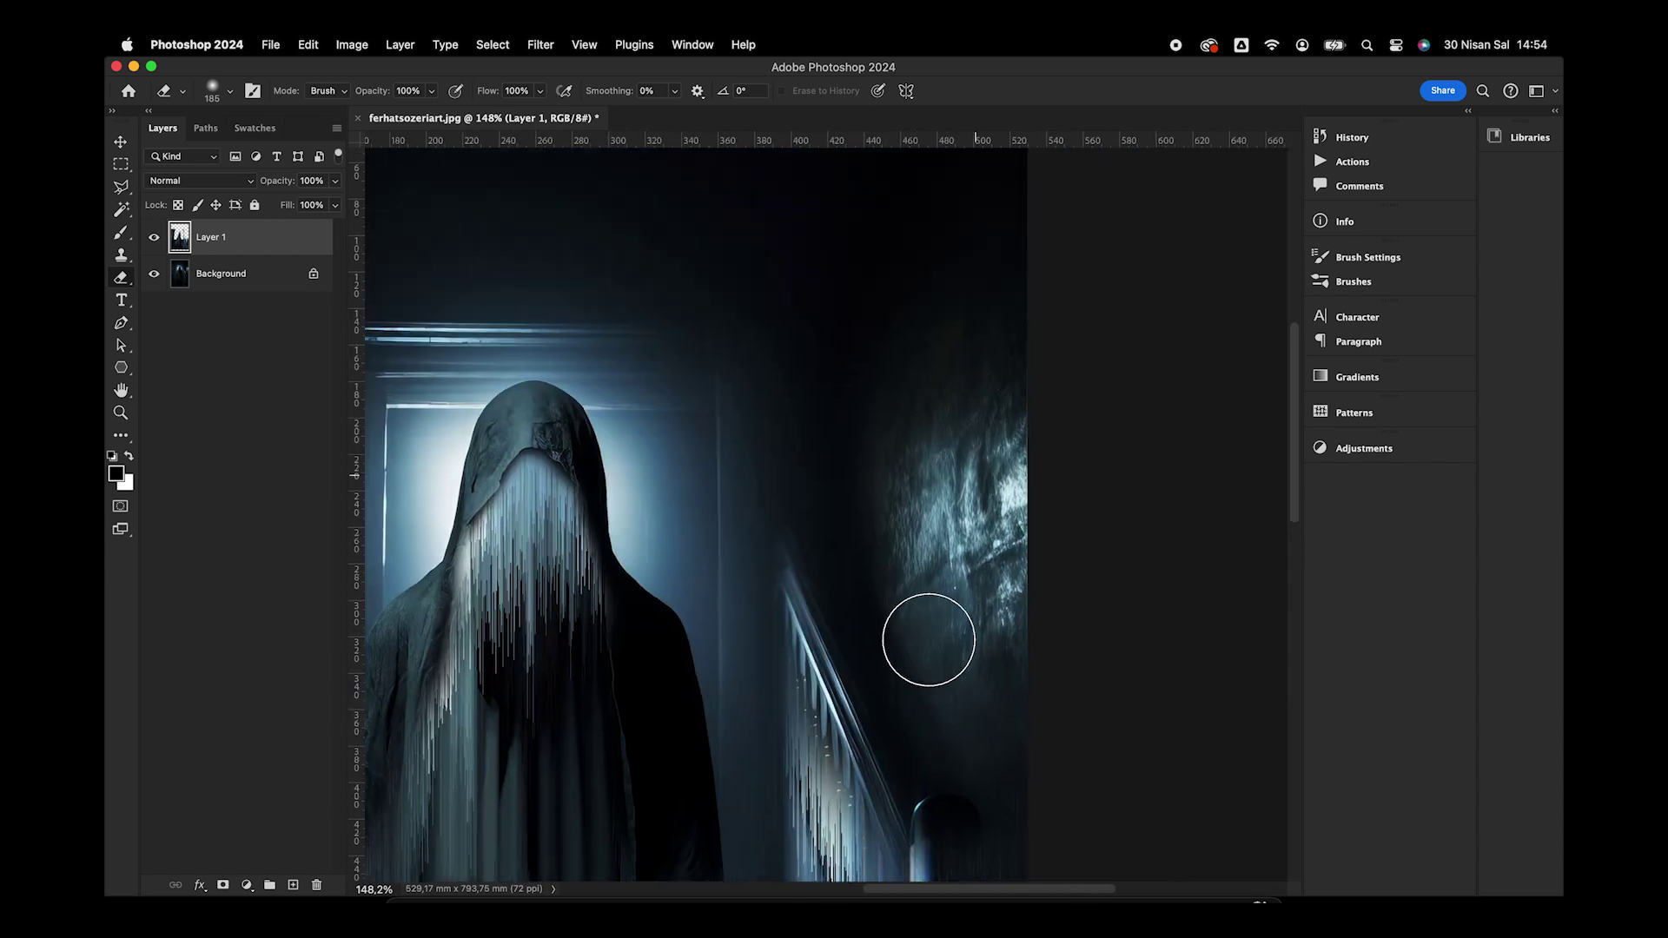
left_click_drag(811, 637, 856, 604)
scroll(857, 604, "up", 3)
scroll(771, 343, "down", 5)
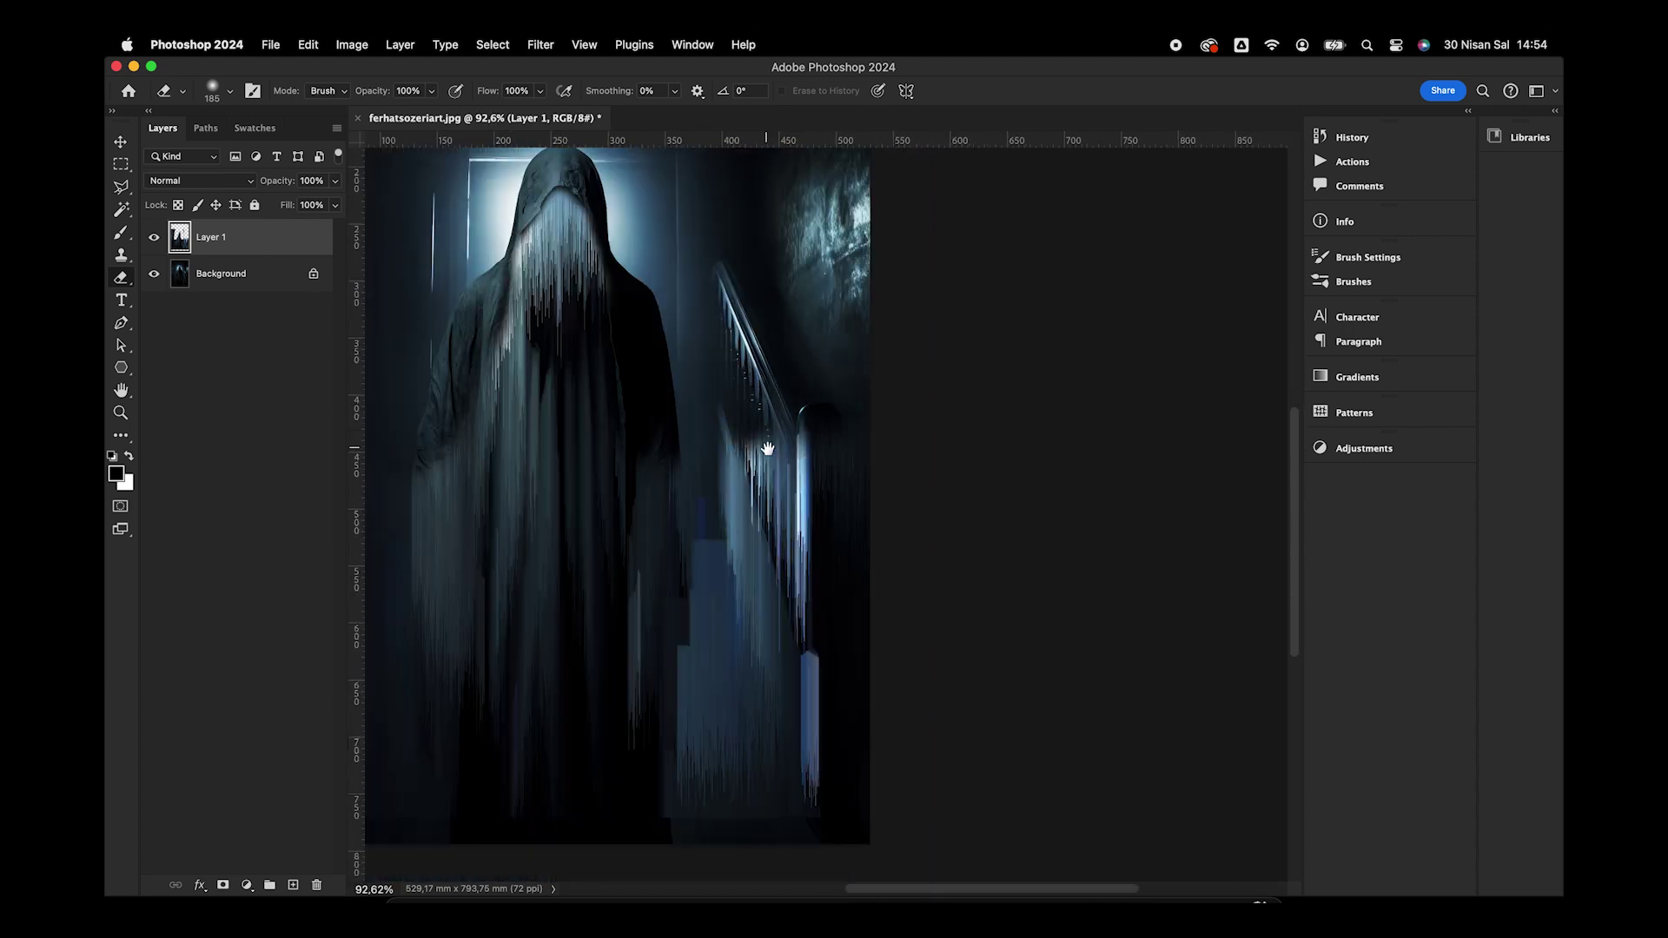
left_click_drag(760, 454, 849, 504)
Erase the streaks along the stairs, the robe's edges and the poster's lower-left corner
right_click(876, 465)
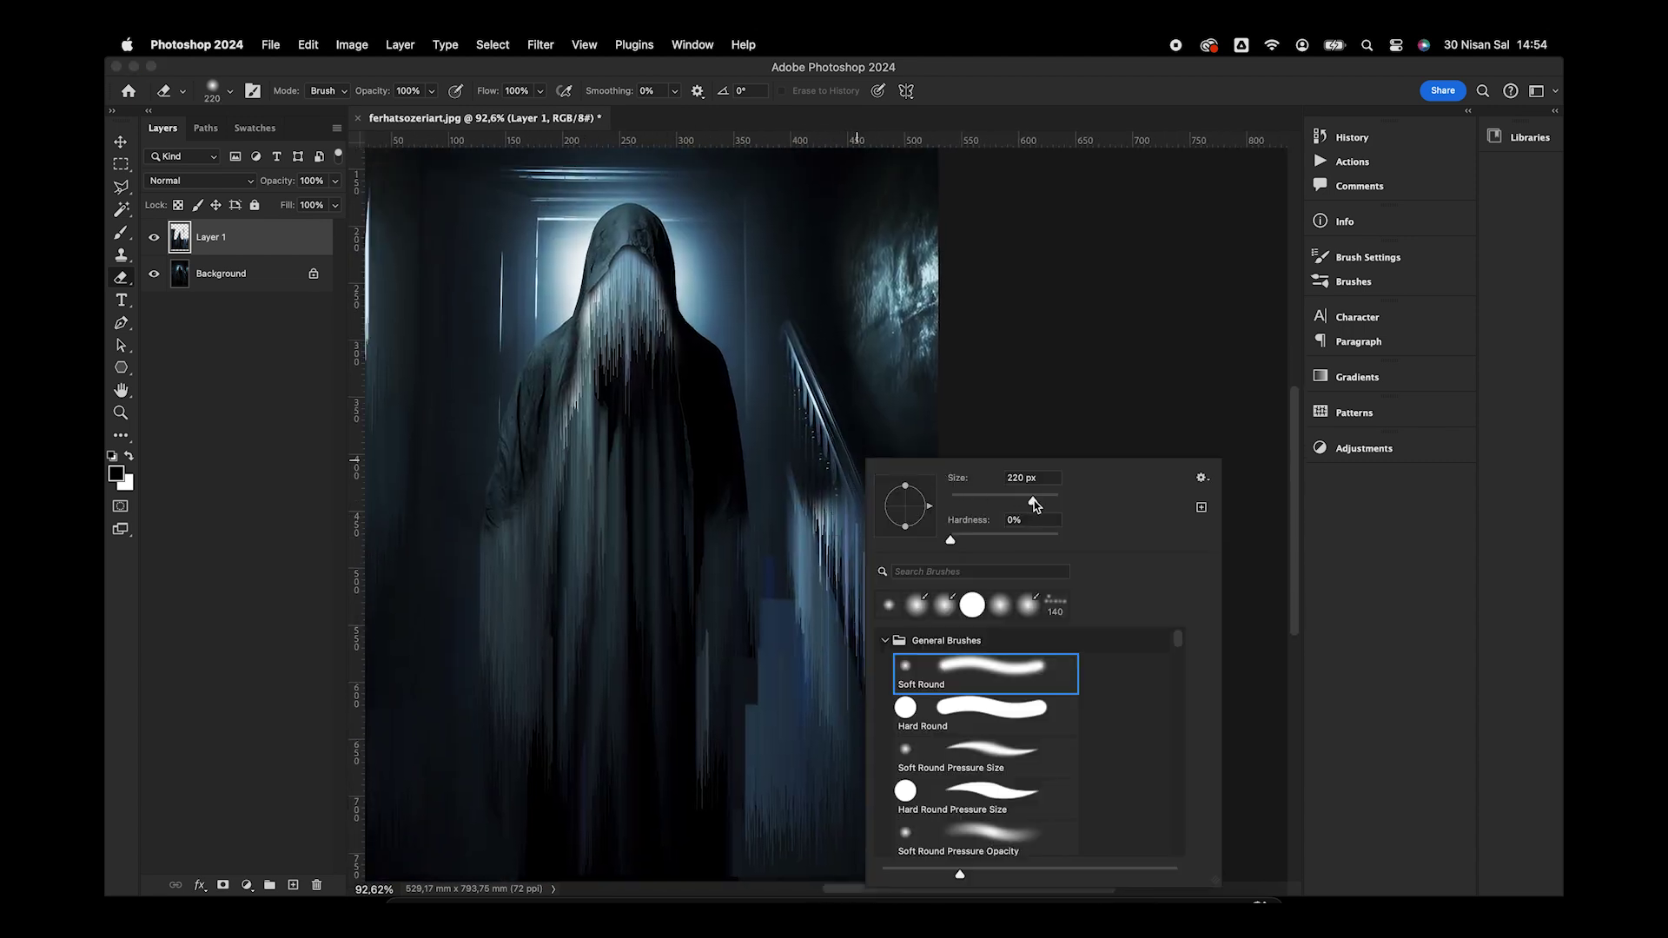
key("Return")
left_click_drag(835, 390, 891, 755)
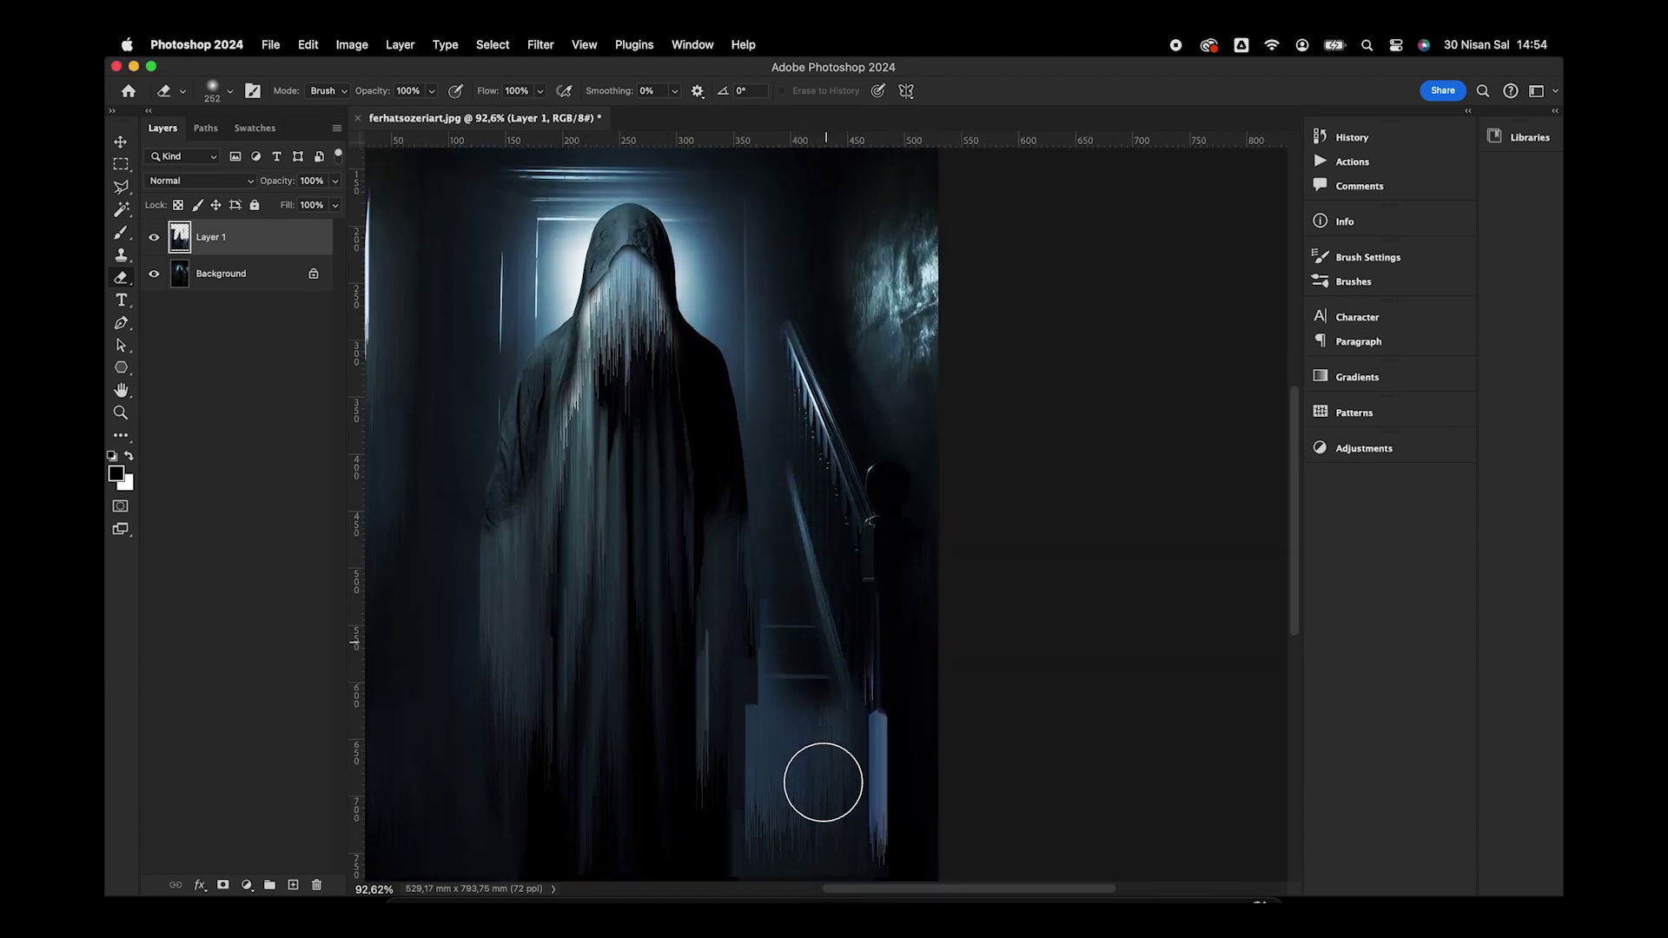
mouse_move(897, 655)
left_mouse_down()
mouse_move(771, 759)
mouse_move(754, 508)
left_mouse_up()
left_click_drag(757, 312, 832, 457)
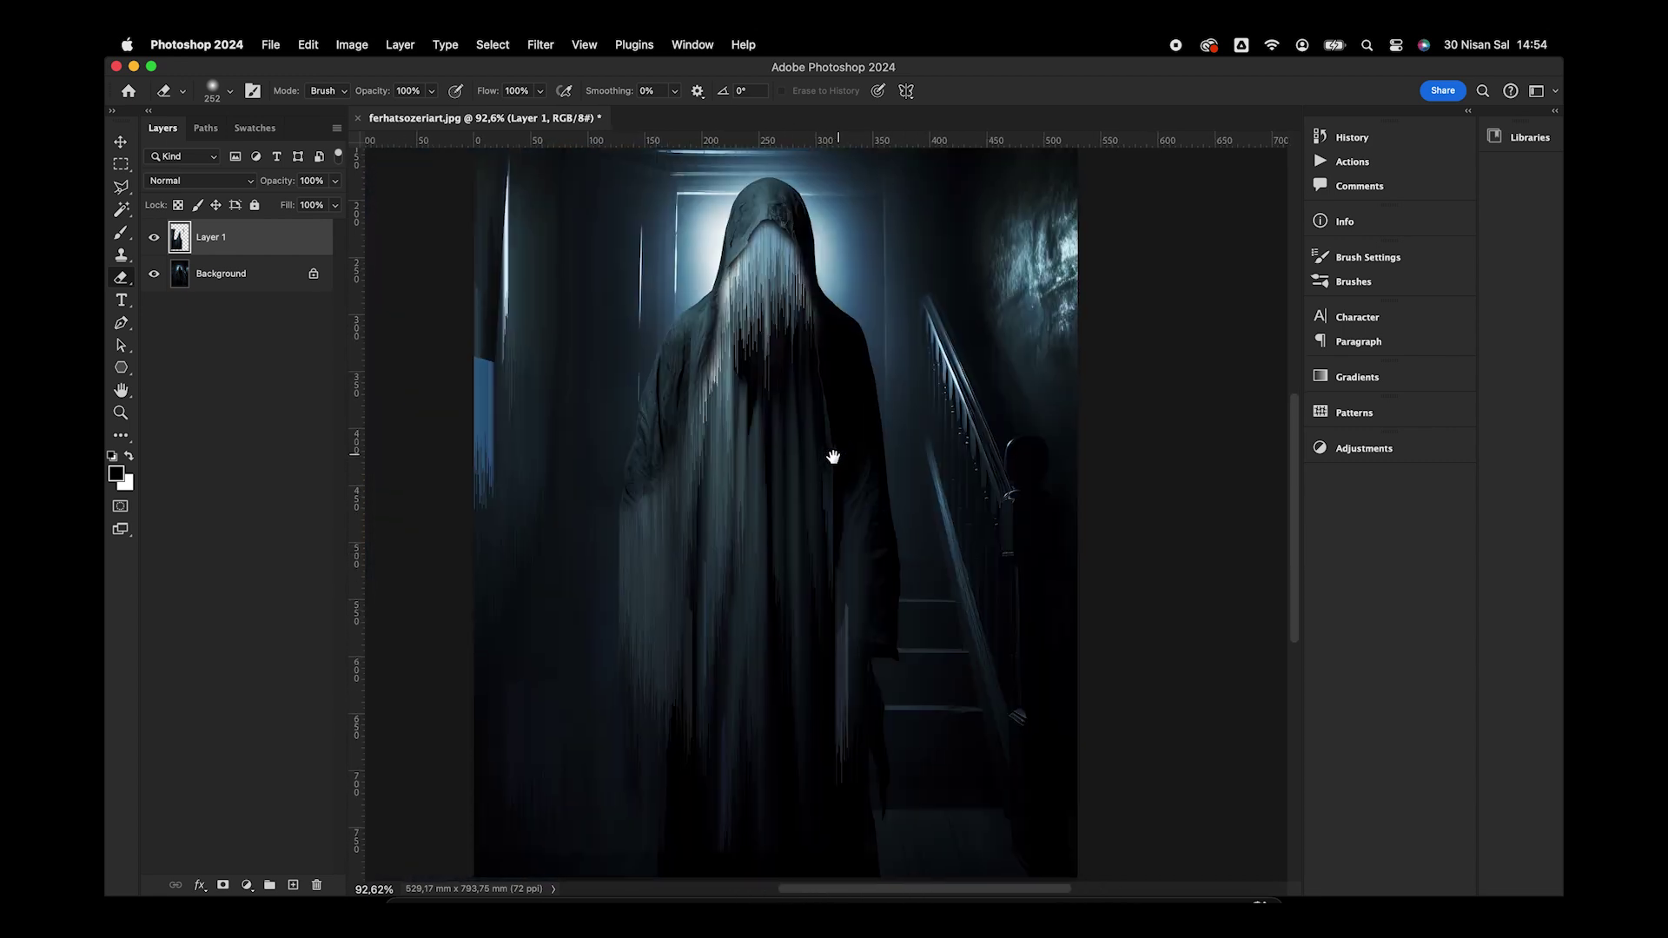
left_click_drag(615, 410, 624, 578)
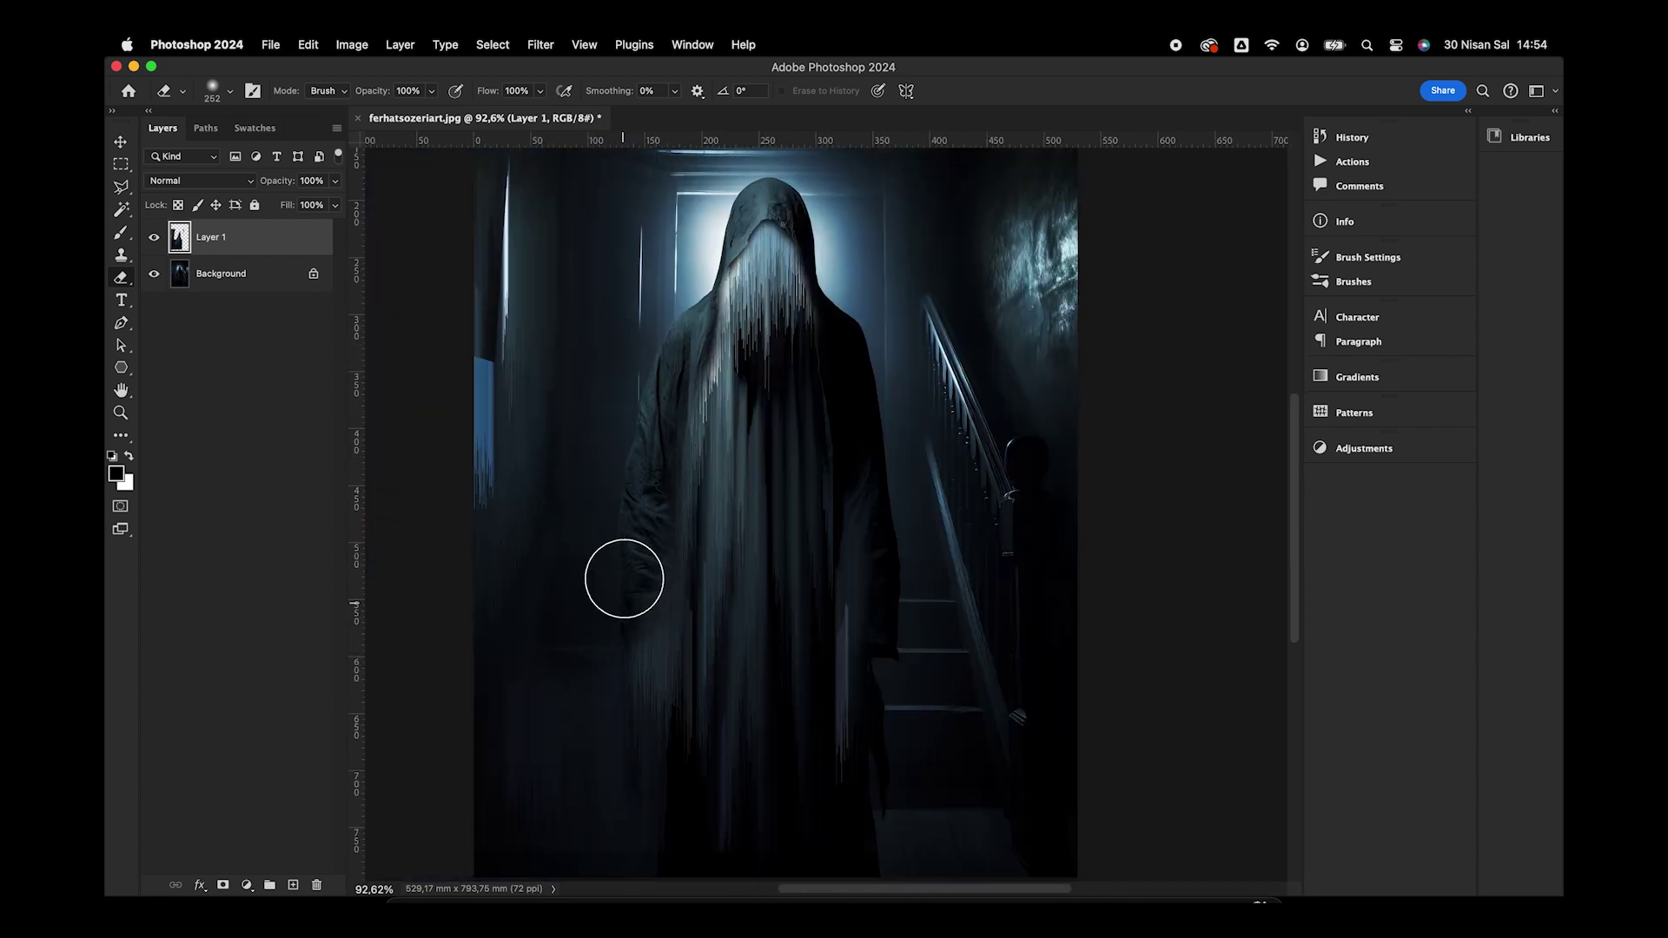
left_click_drag(633, 461, 642, 420)
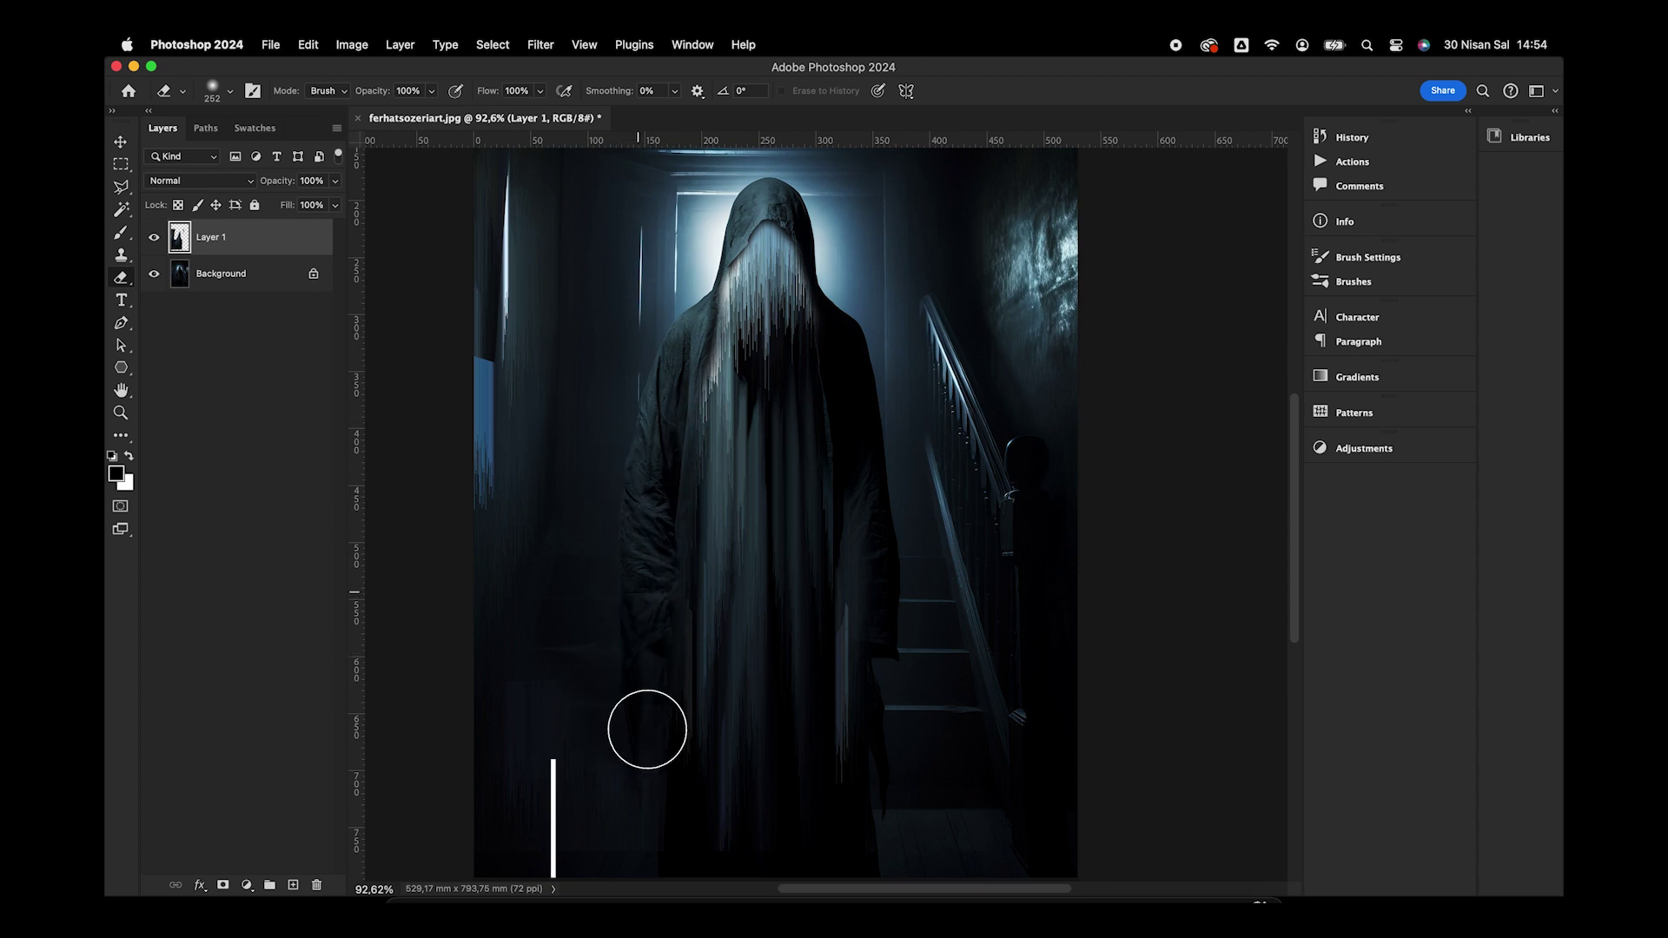
left_click_drag(616, 694, 445, 583)
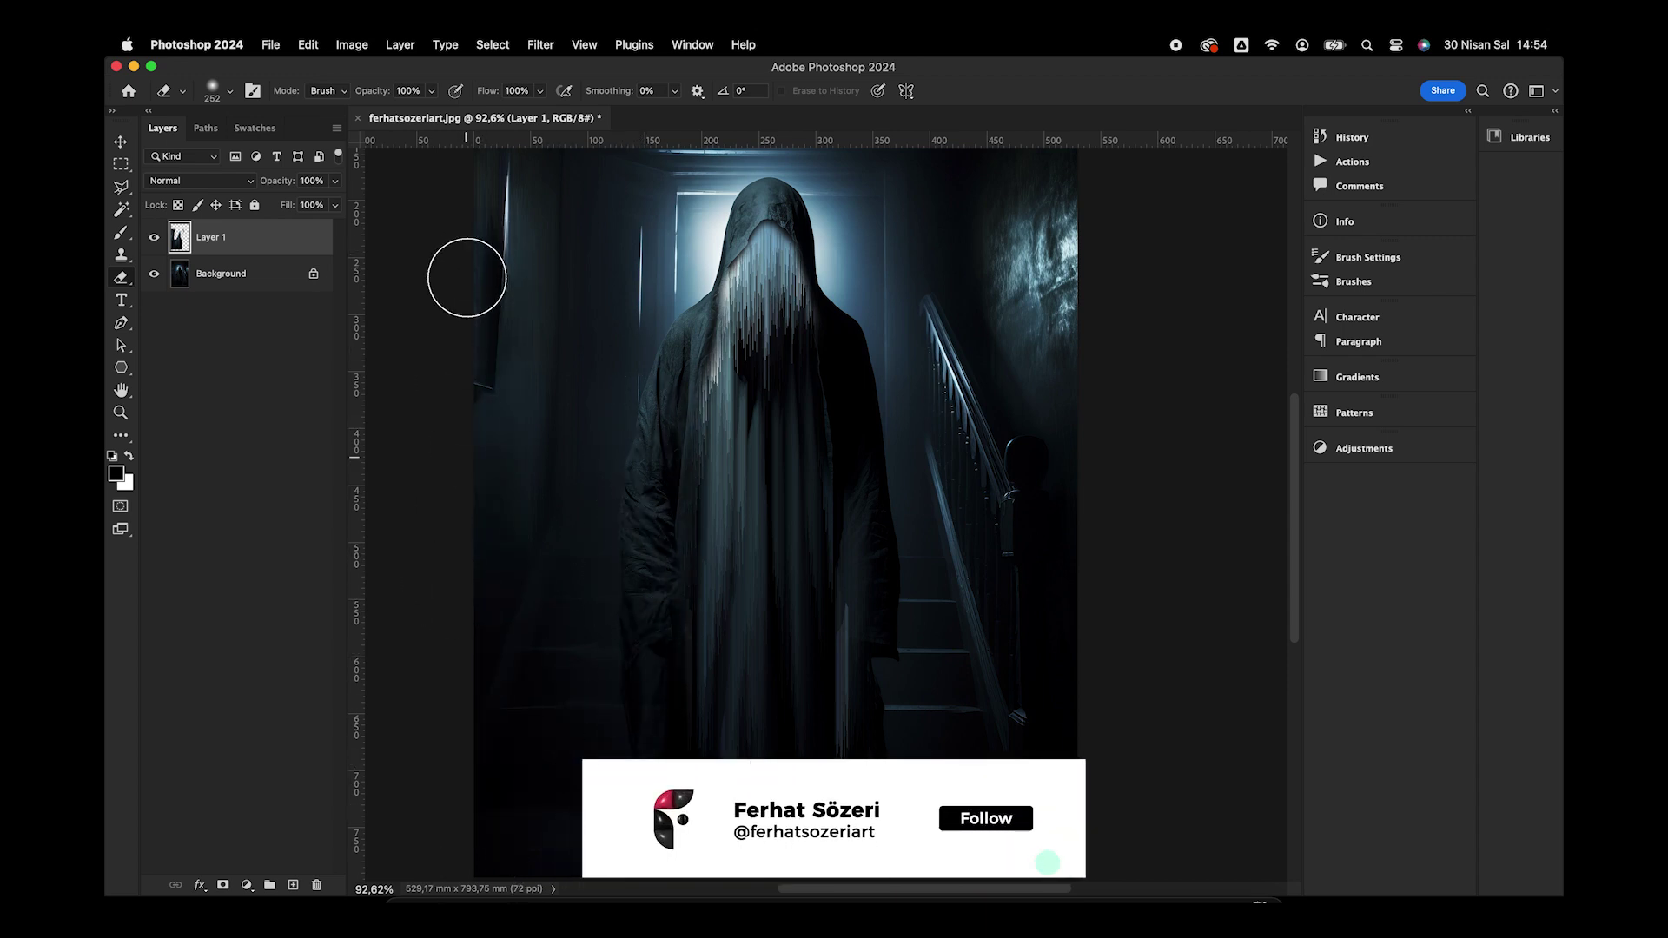
Set the eraser to a soft 47 px brush with 0% hardness and zoom back out
left_click_drag(465, 268, 495, 532)
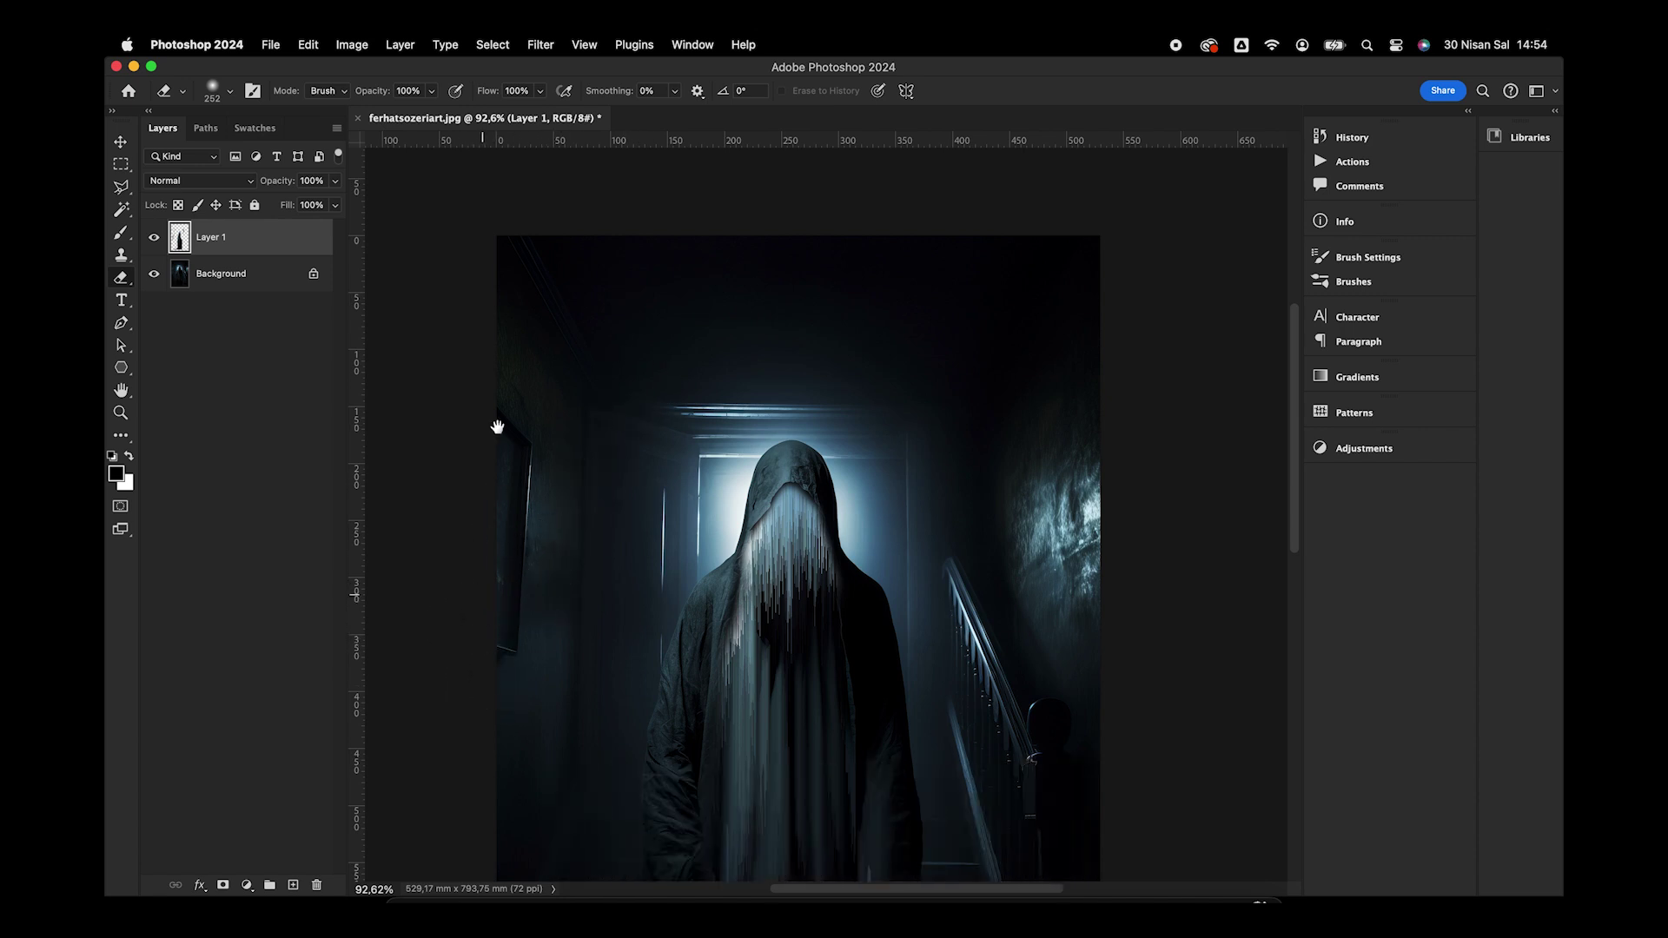
scroll(497, 427, "down", 5)
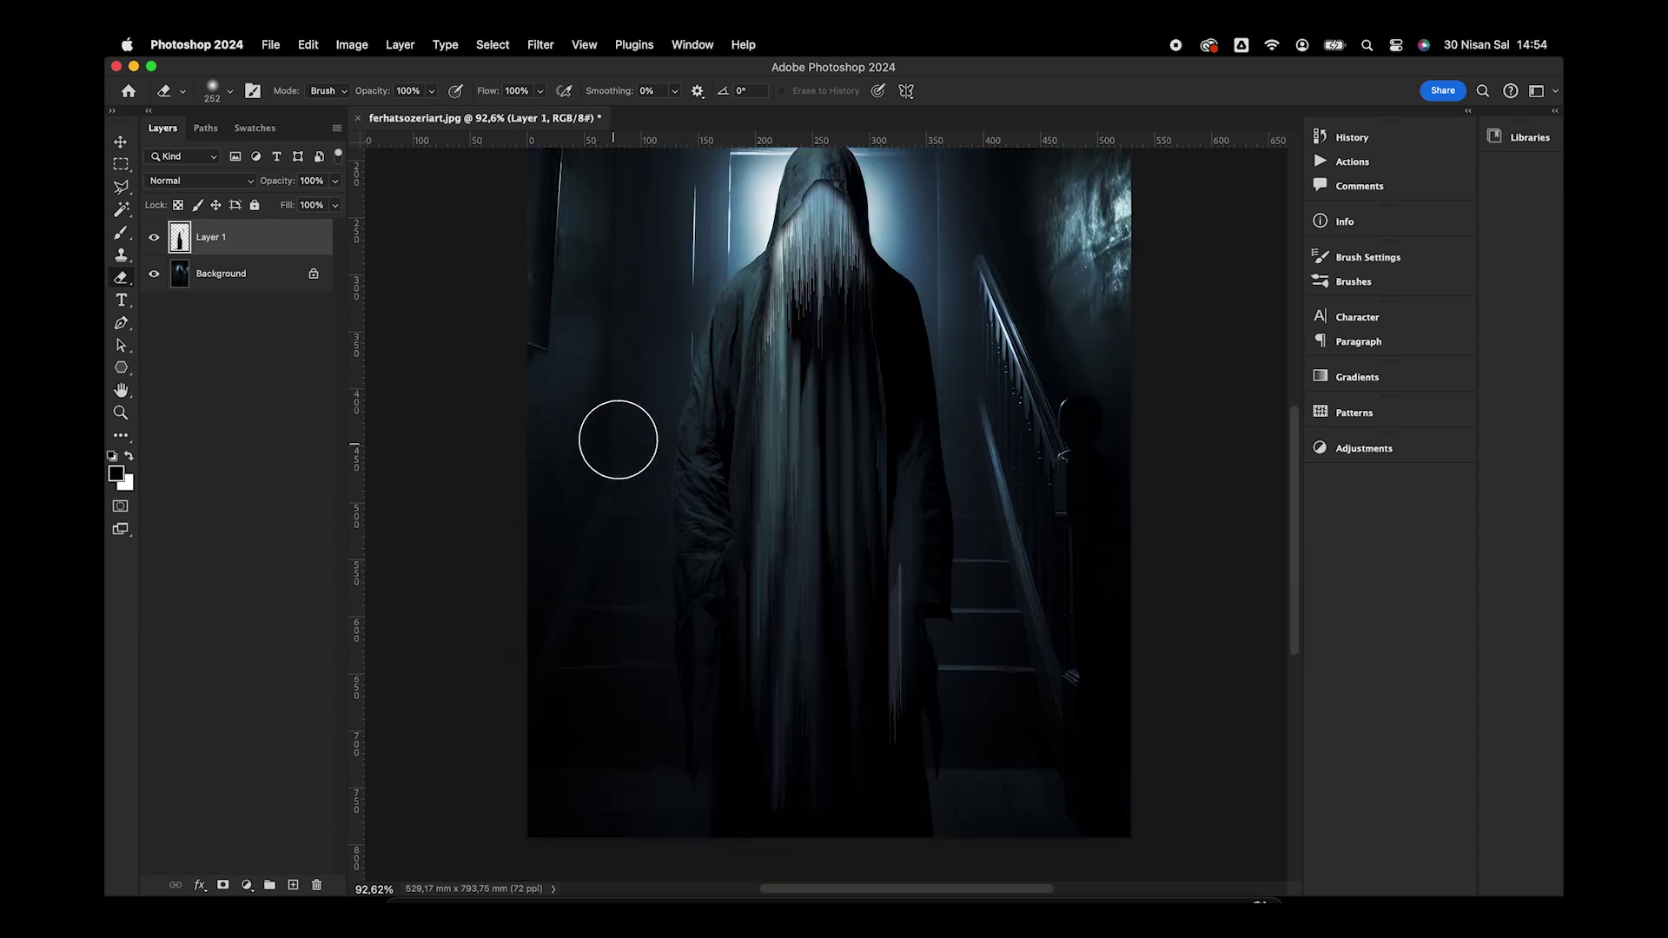
left_click_drag(608, 396, 610, 321)
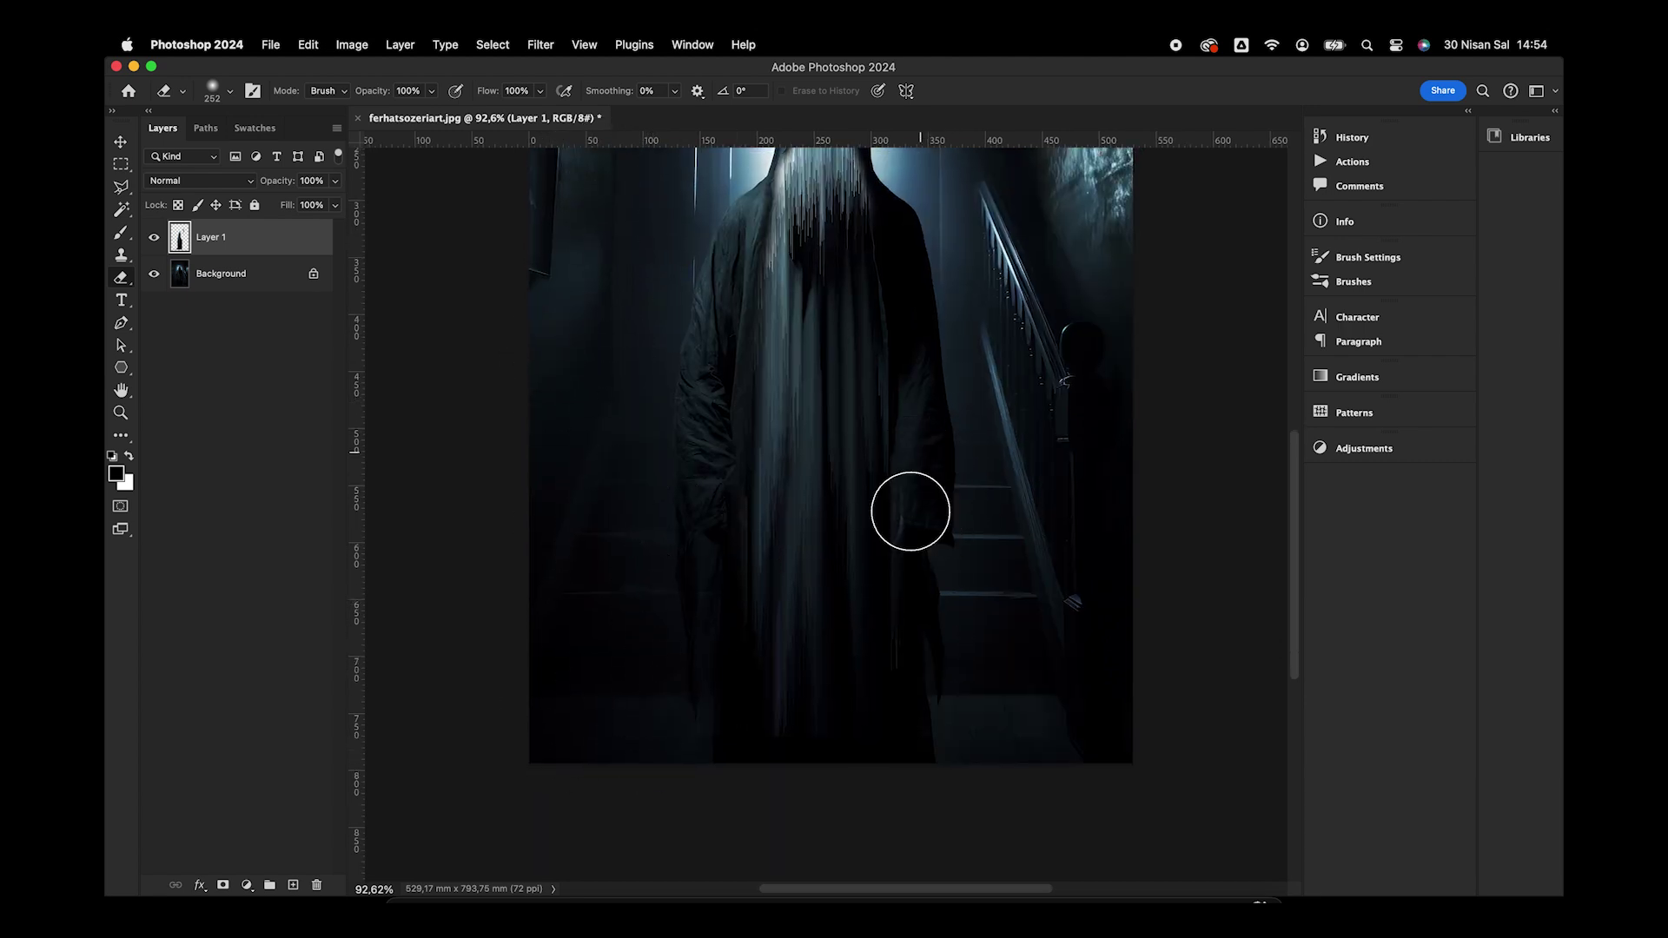
scroll(932, 486, "up", 3)
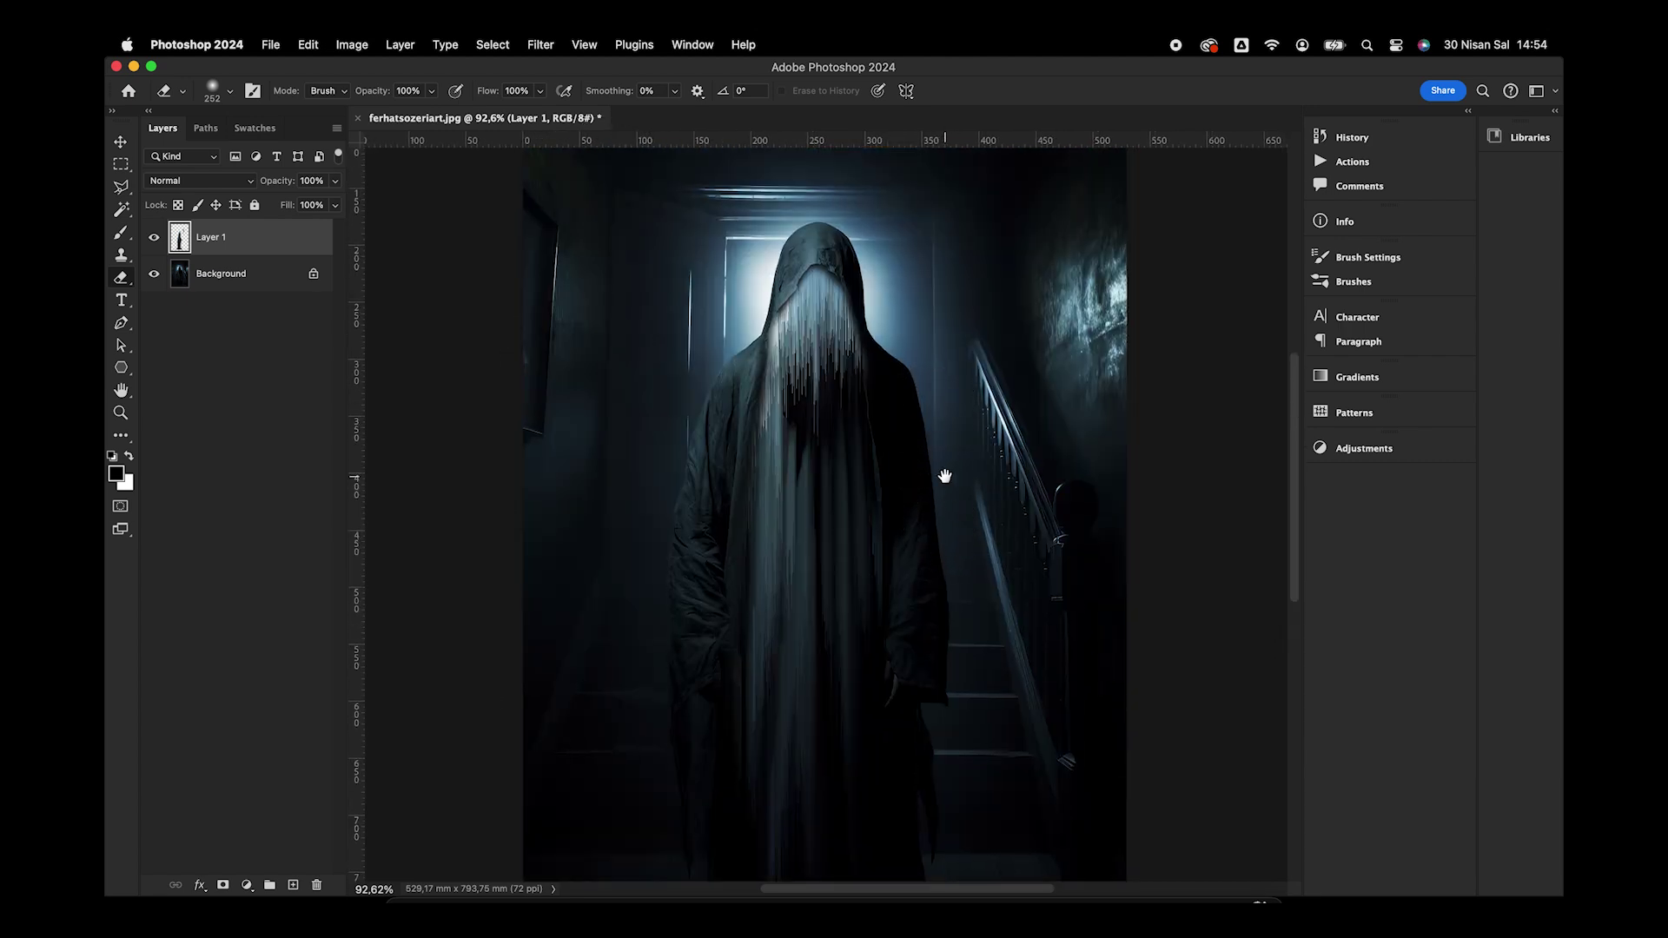
scroll(947, 473, "up", 2)
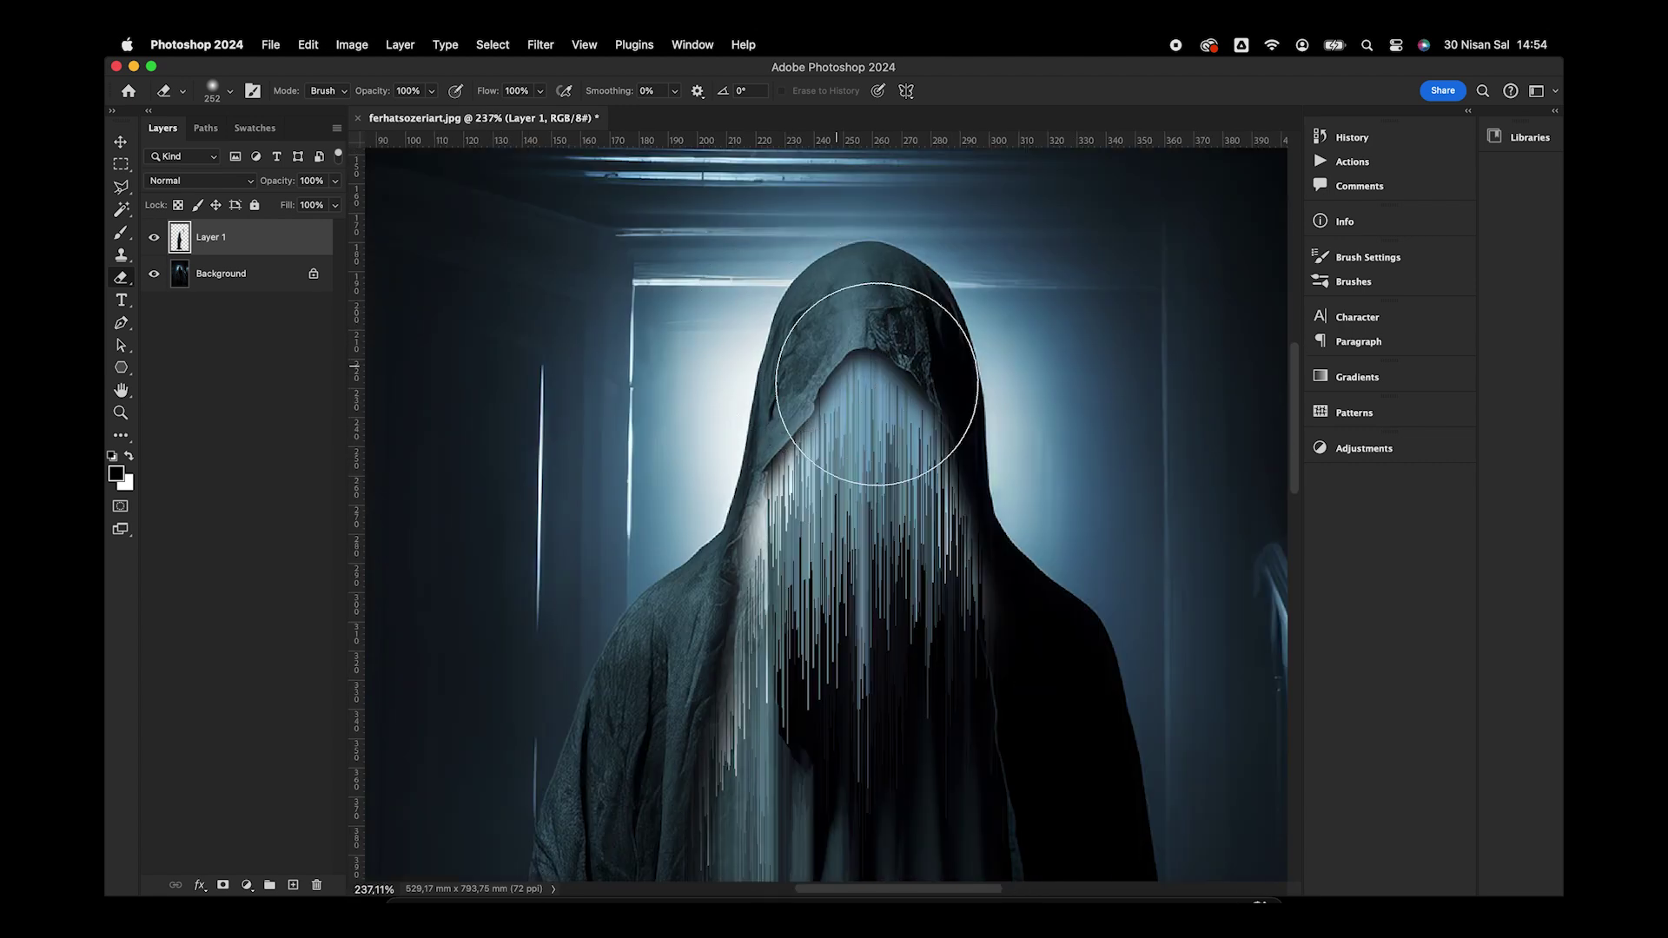
right_click(1071, 439)
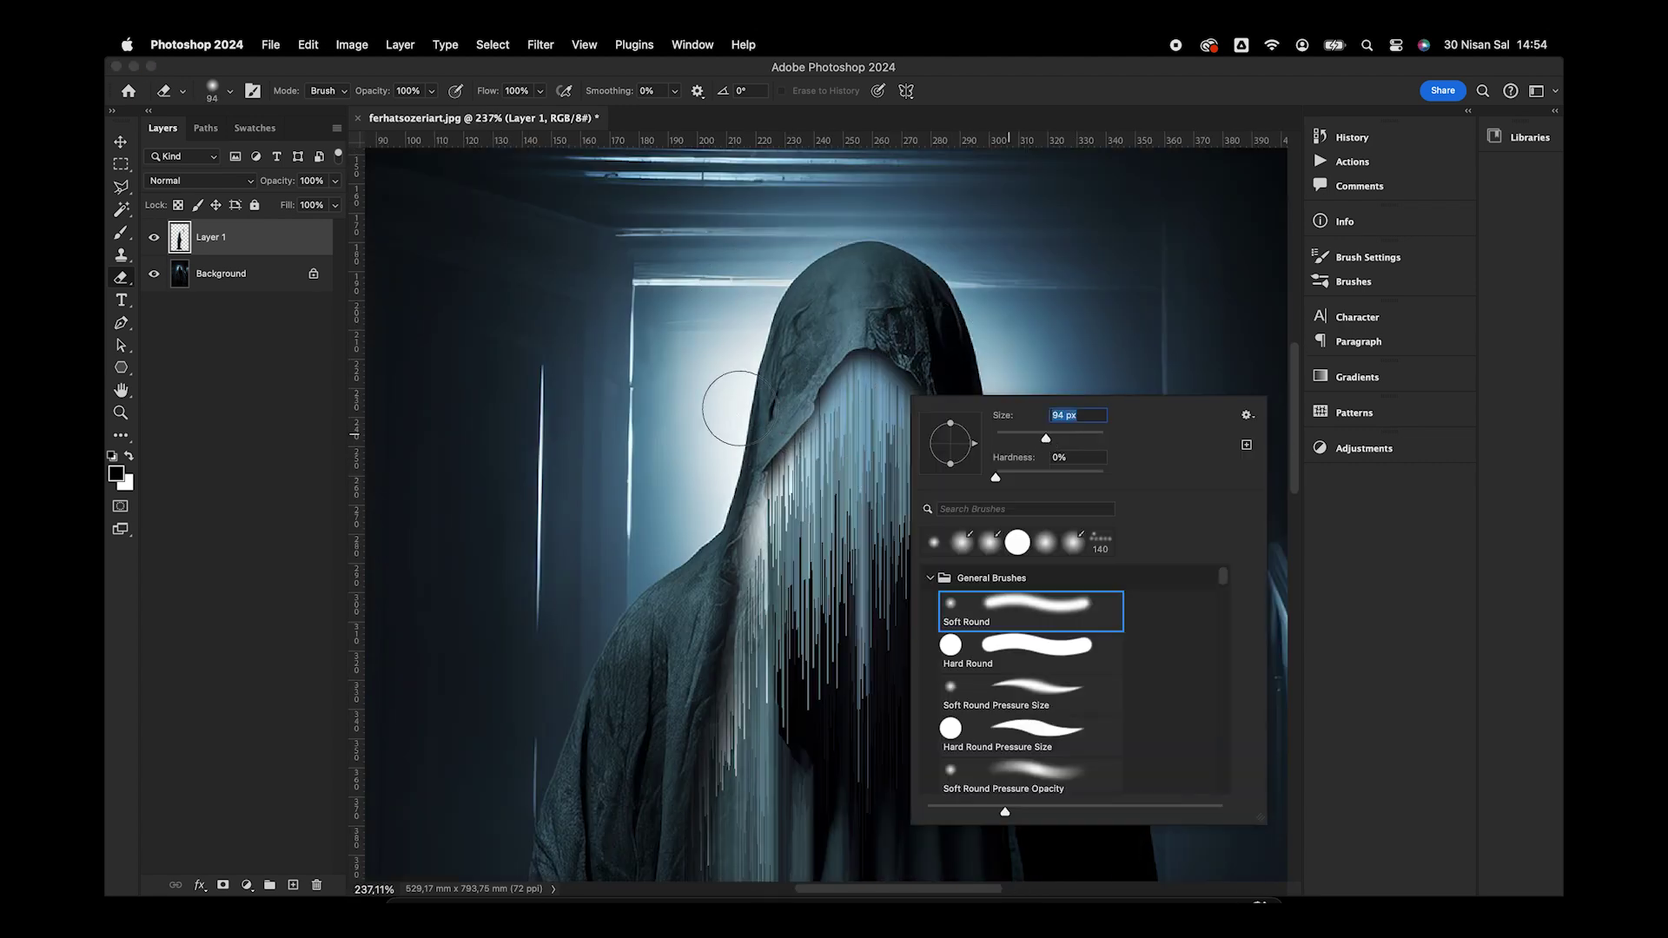
key("Return")
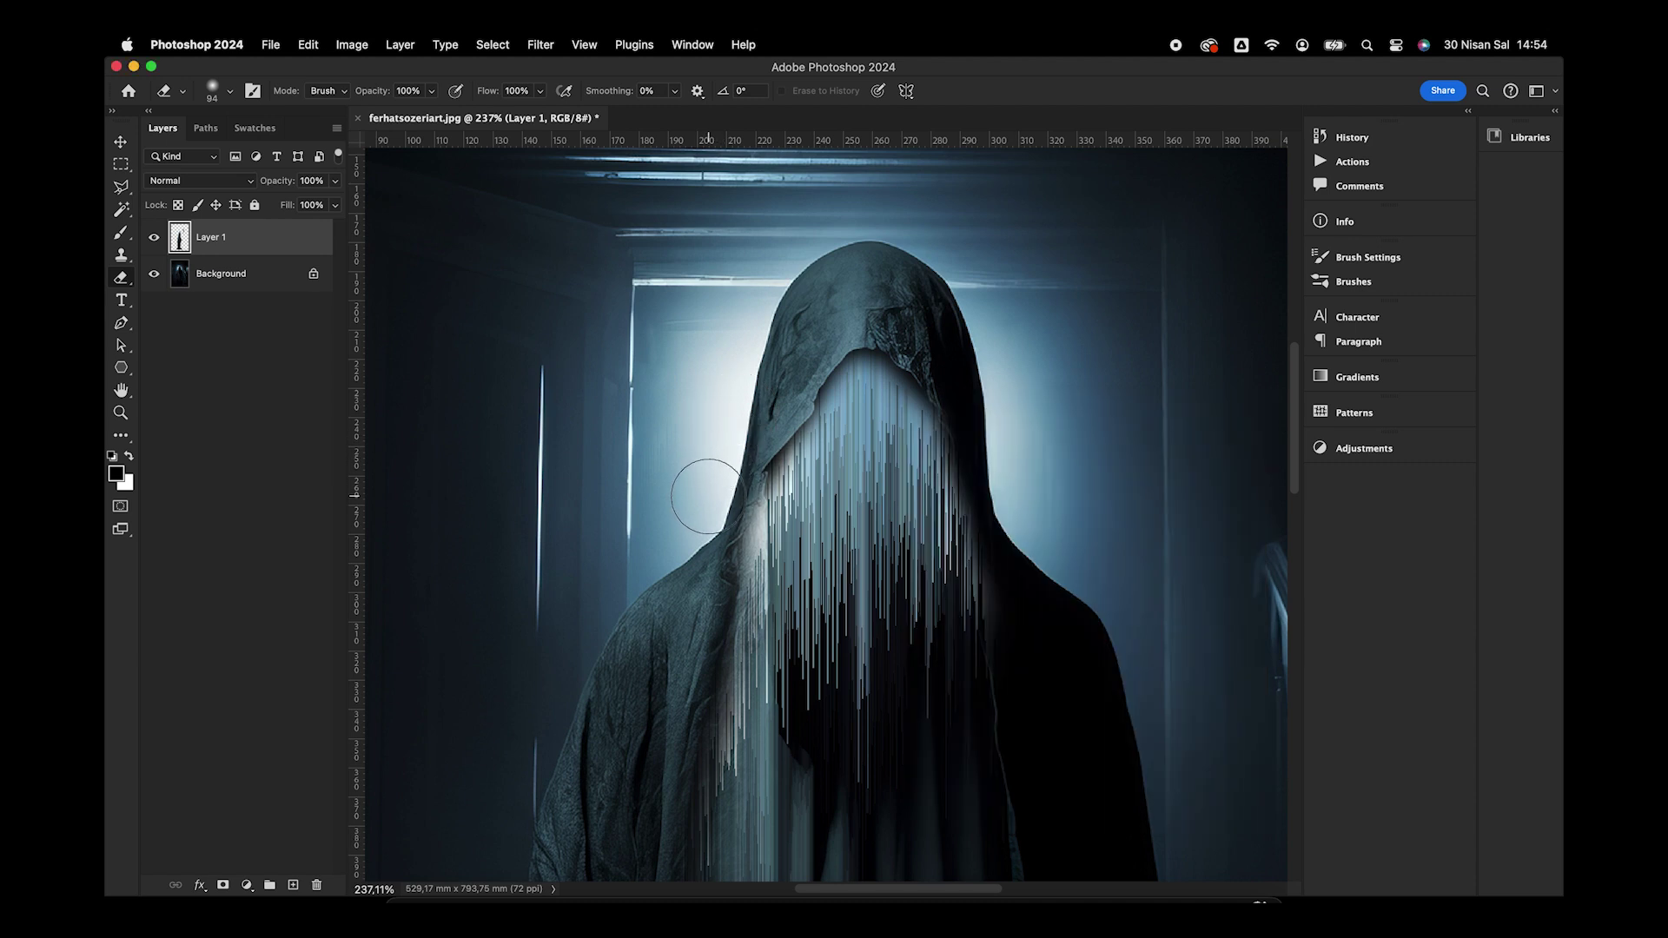
right_click(707, 496)
left_click_drag(832, 509, 826, 509)
key("Return")
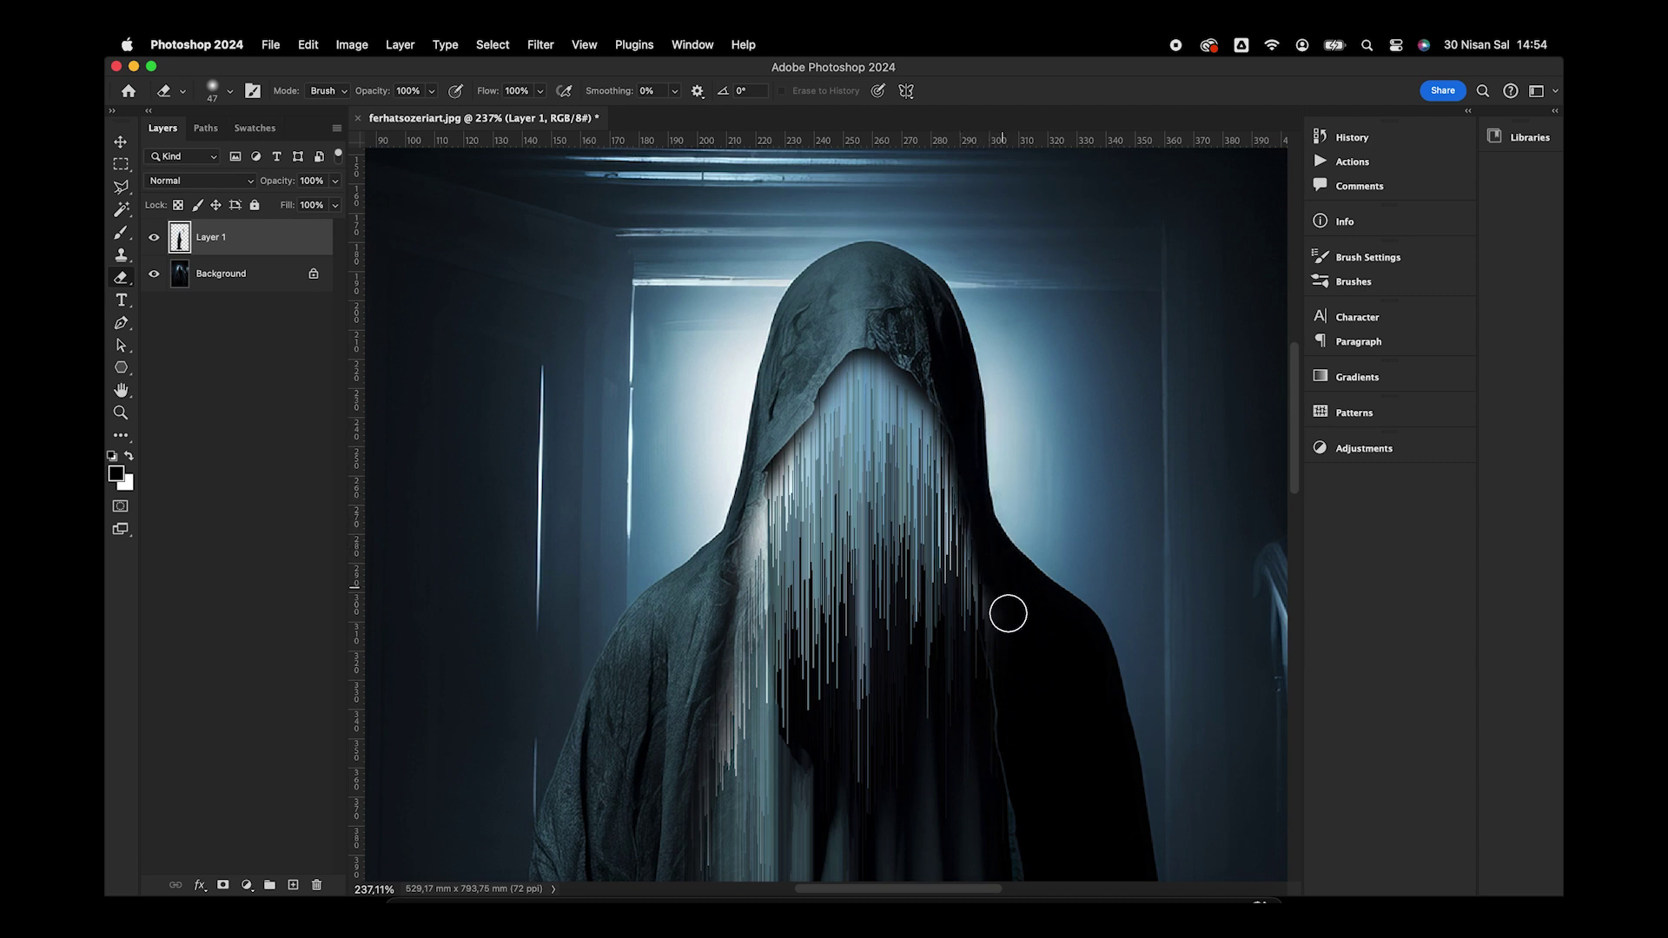
scroll(1008, 603, "down", 5)
scroll(999, 590, "down", 3)
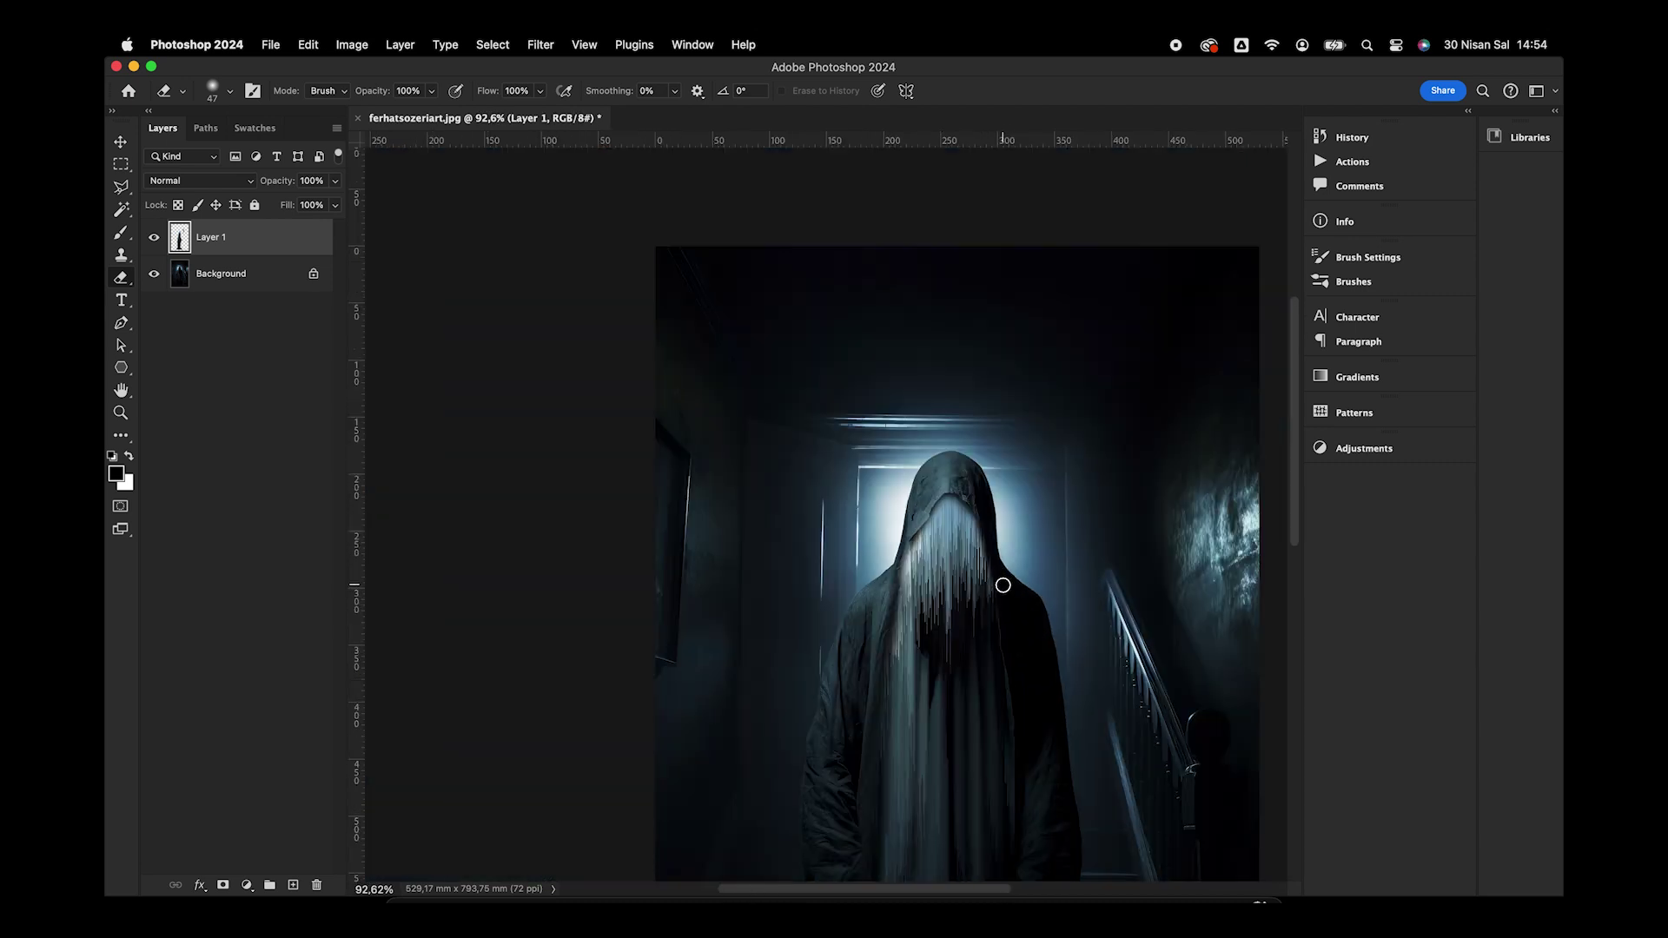
mouse_move(999, 591)
left_mouse_down()
mouse_move(833, 456)
mouse_move(850, 439)
left_mouse_up()
Unlock the background as Layer 0 and select the hooded figure with Select Subject
key("v")
left_click(881, 444)
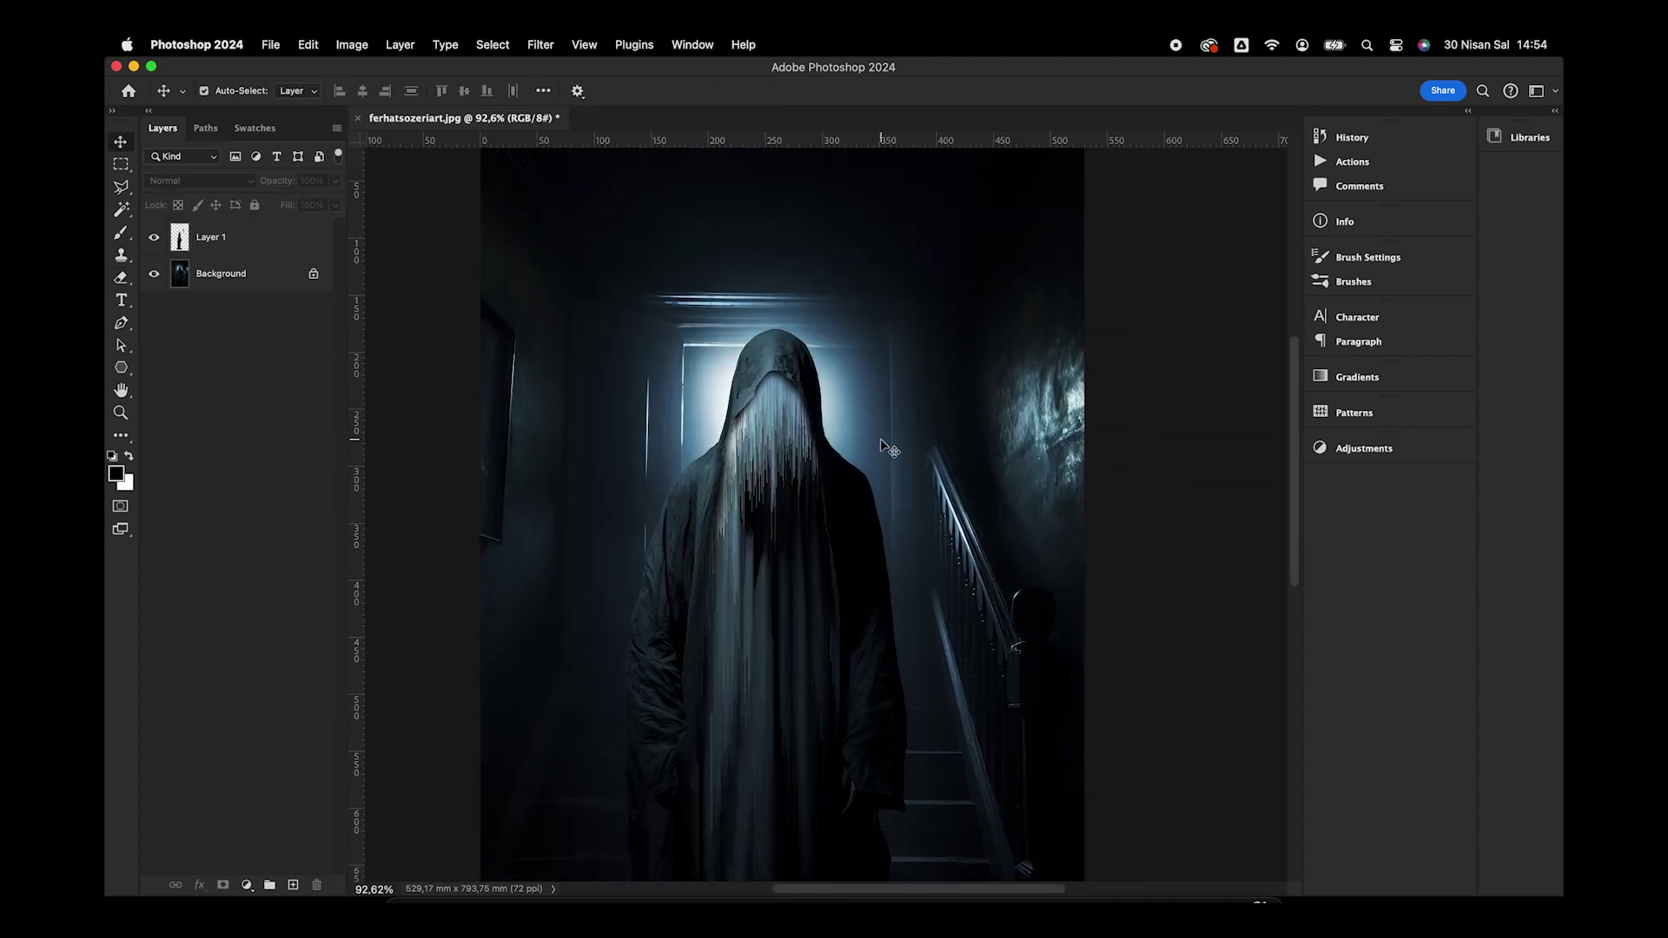
left_click(314, 276)
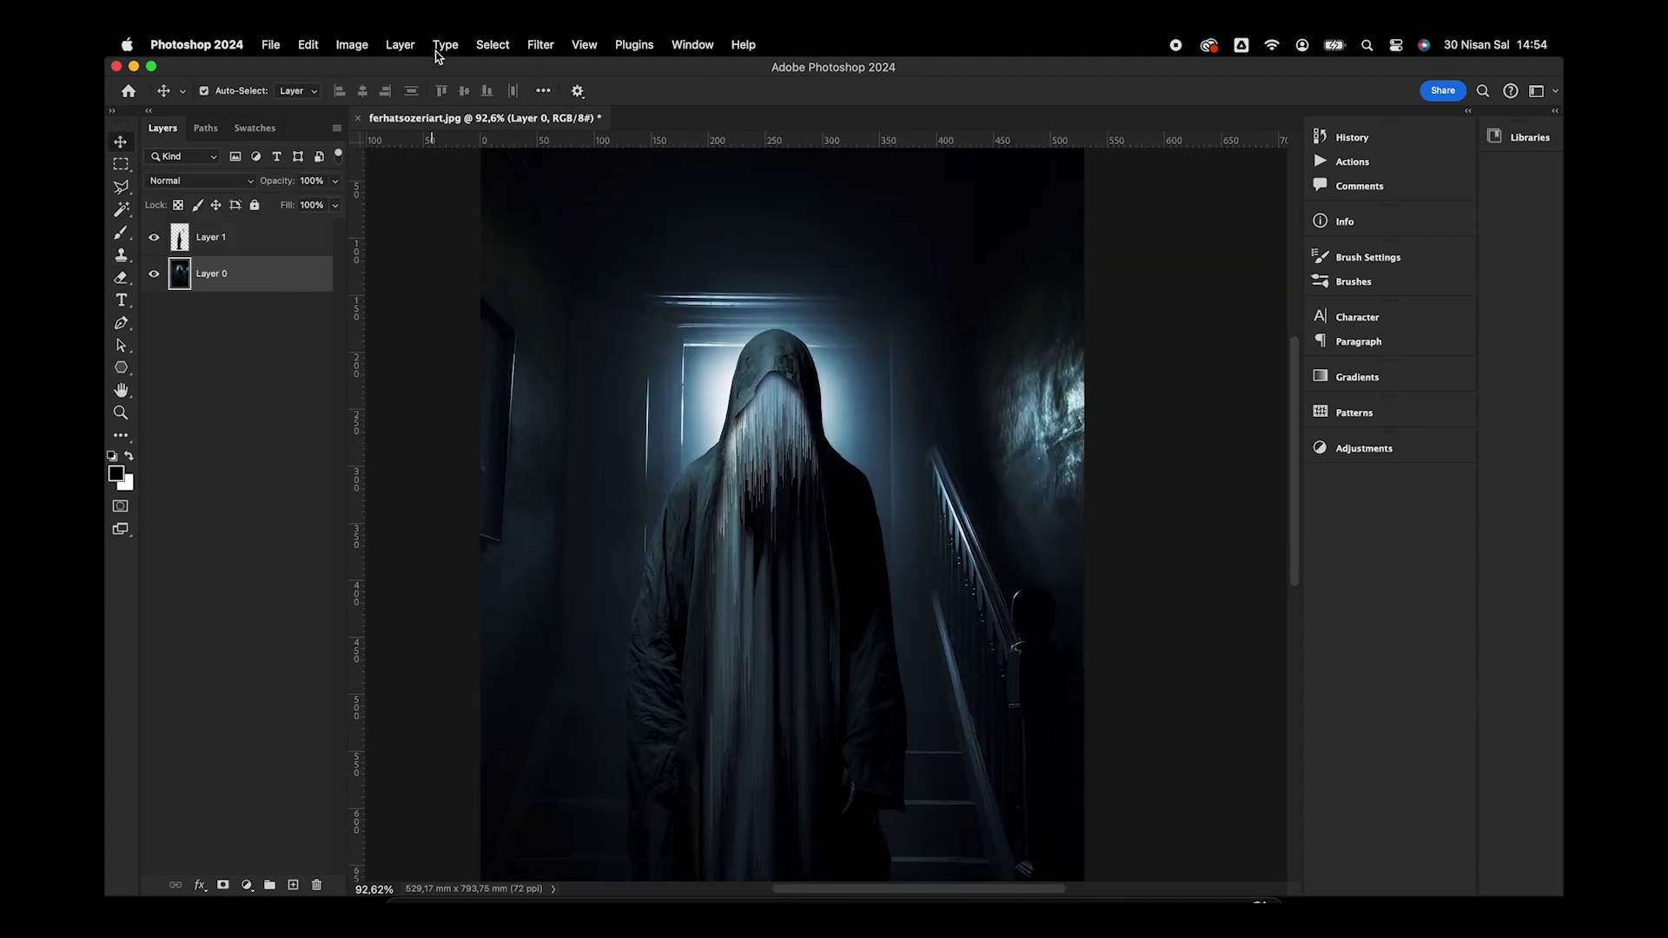
left_click(501, 51)
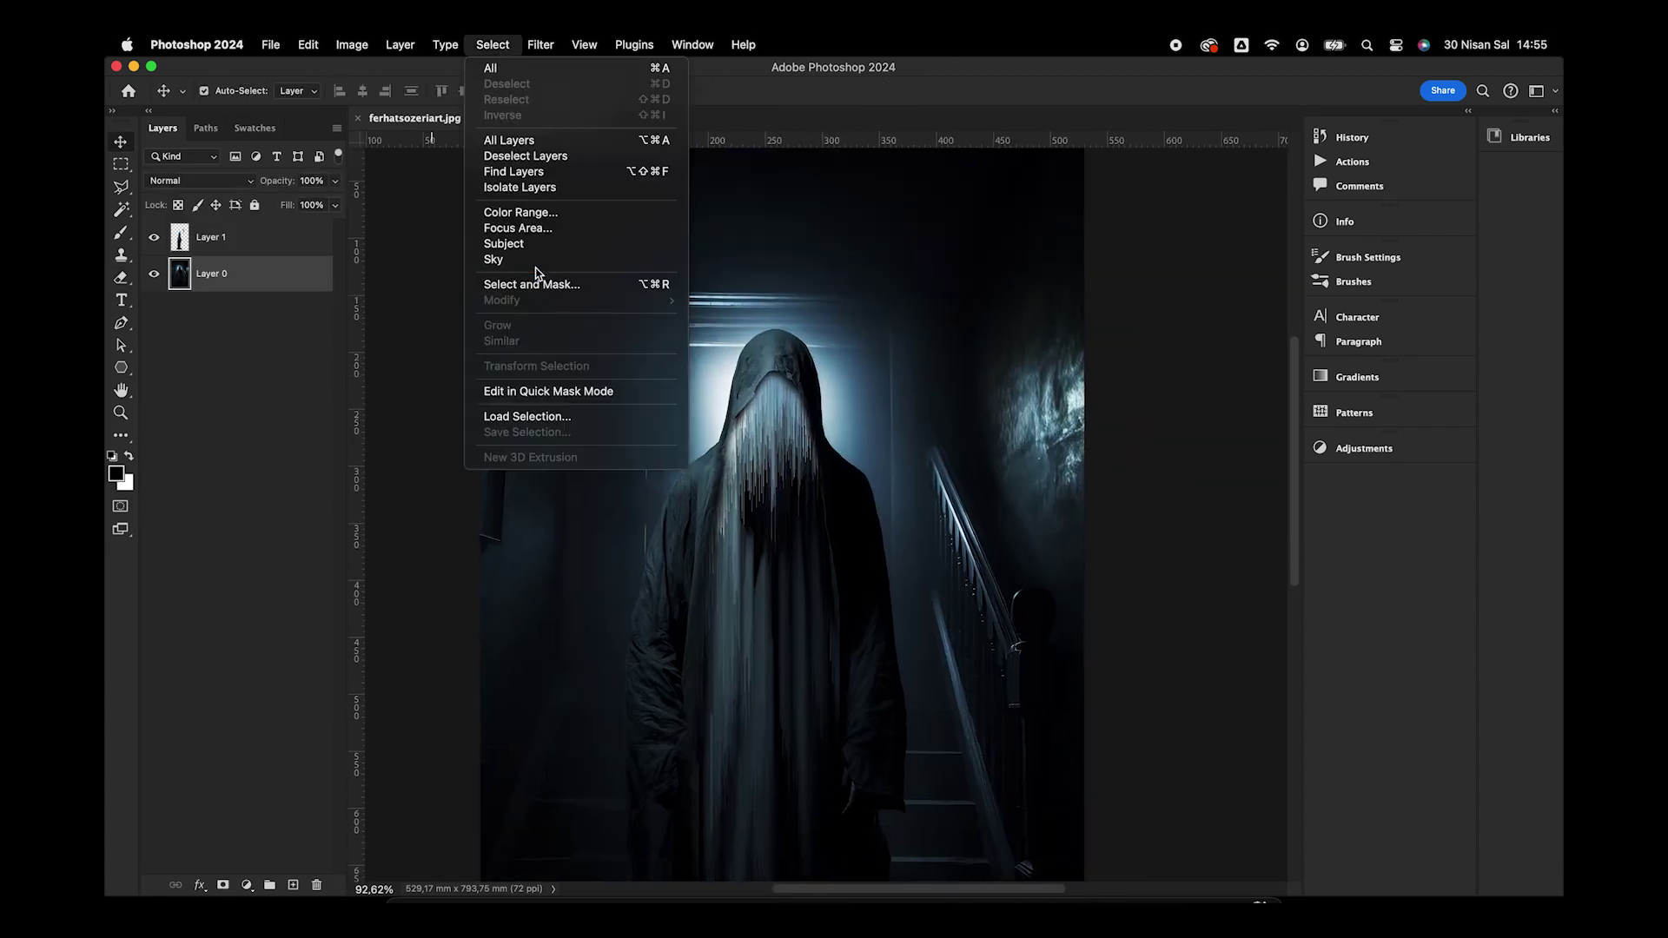
left_click(506, 244)
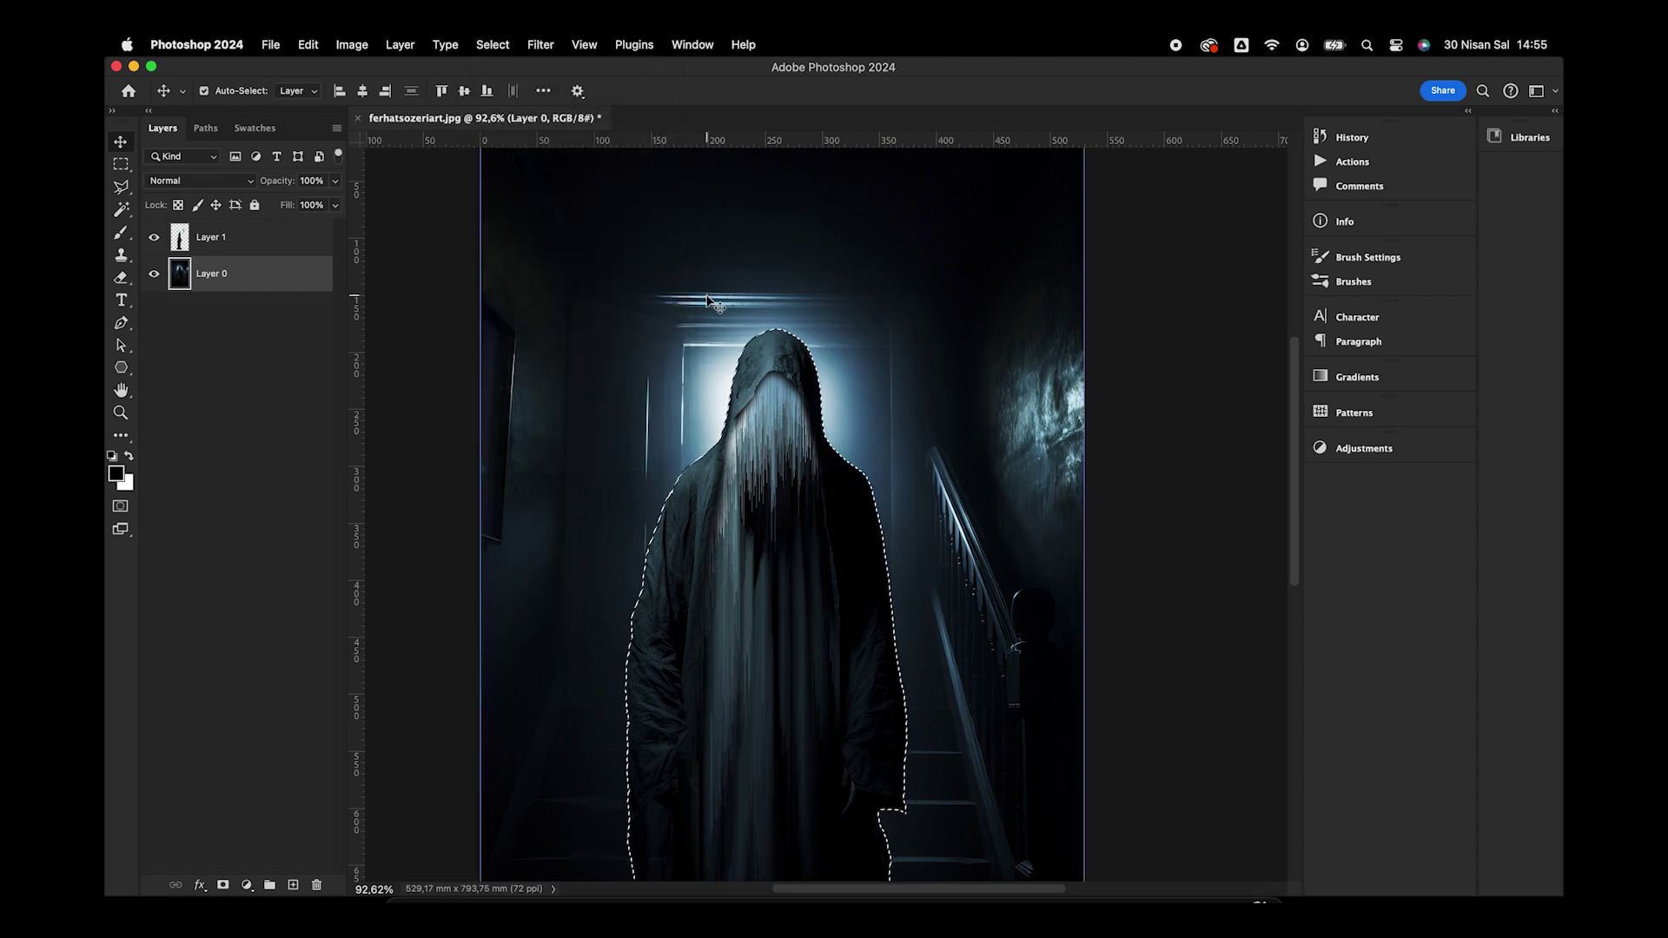
Copy the selected figure onto a new Layer 2 and commit a slight reposition
key("super+j")
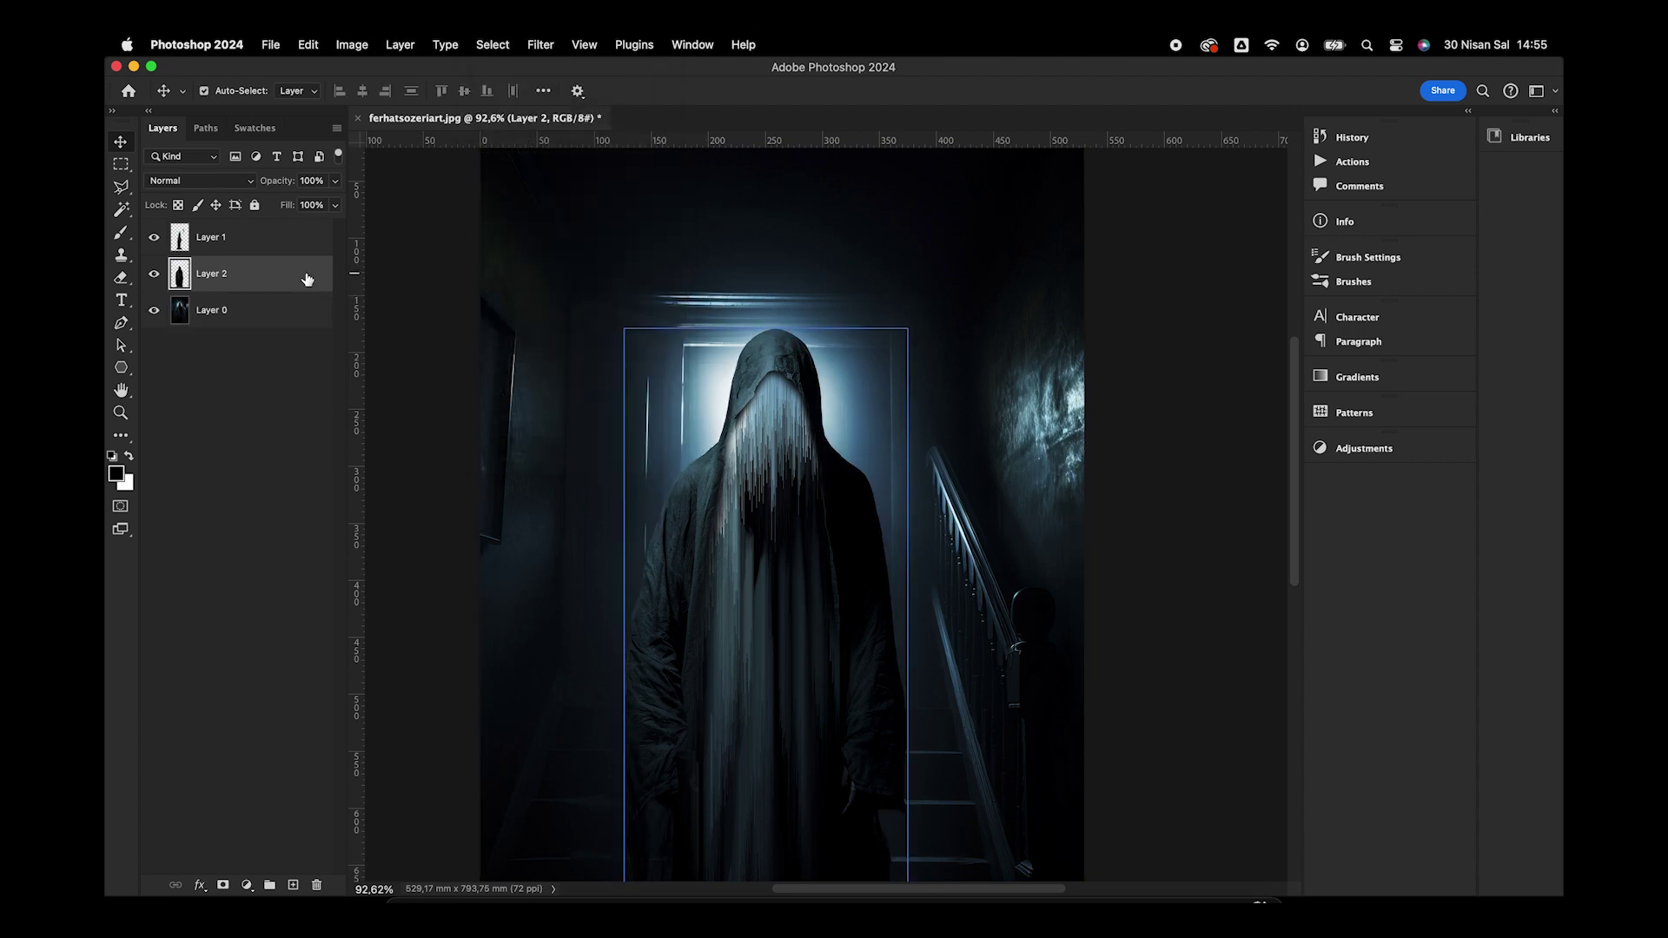
key("super+t")
left_click_drag(673, 429, 657, 411)
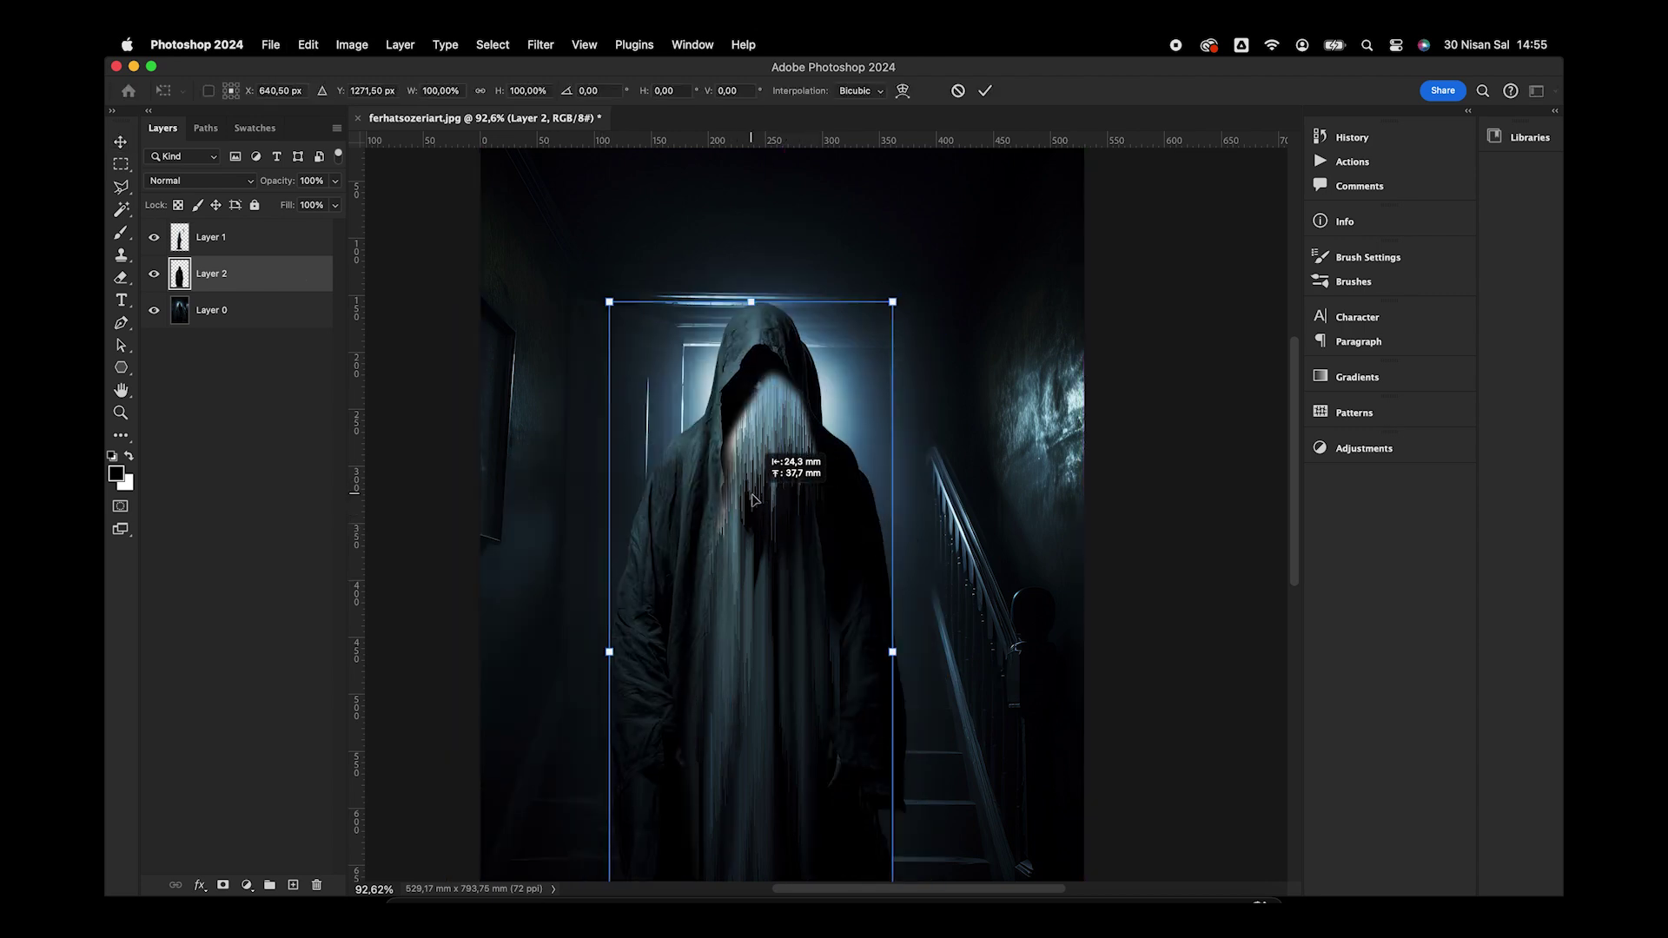
key("Return")
left_click(720, 387)
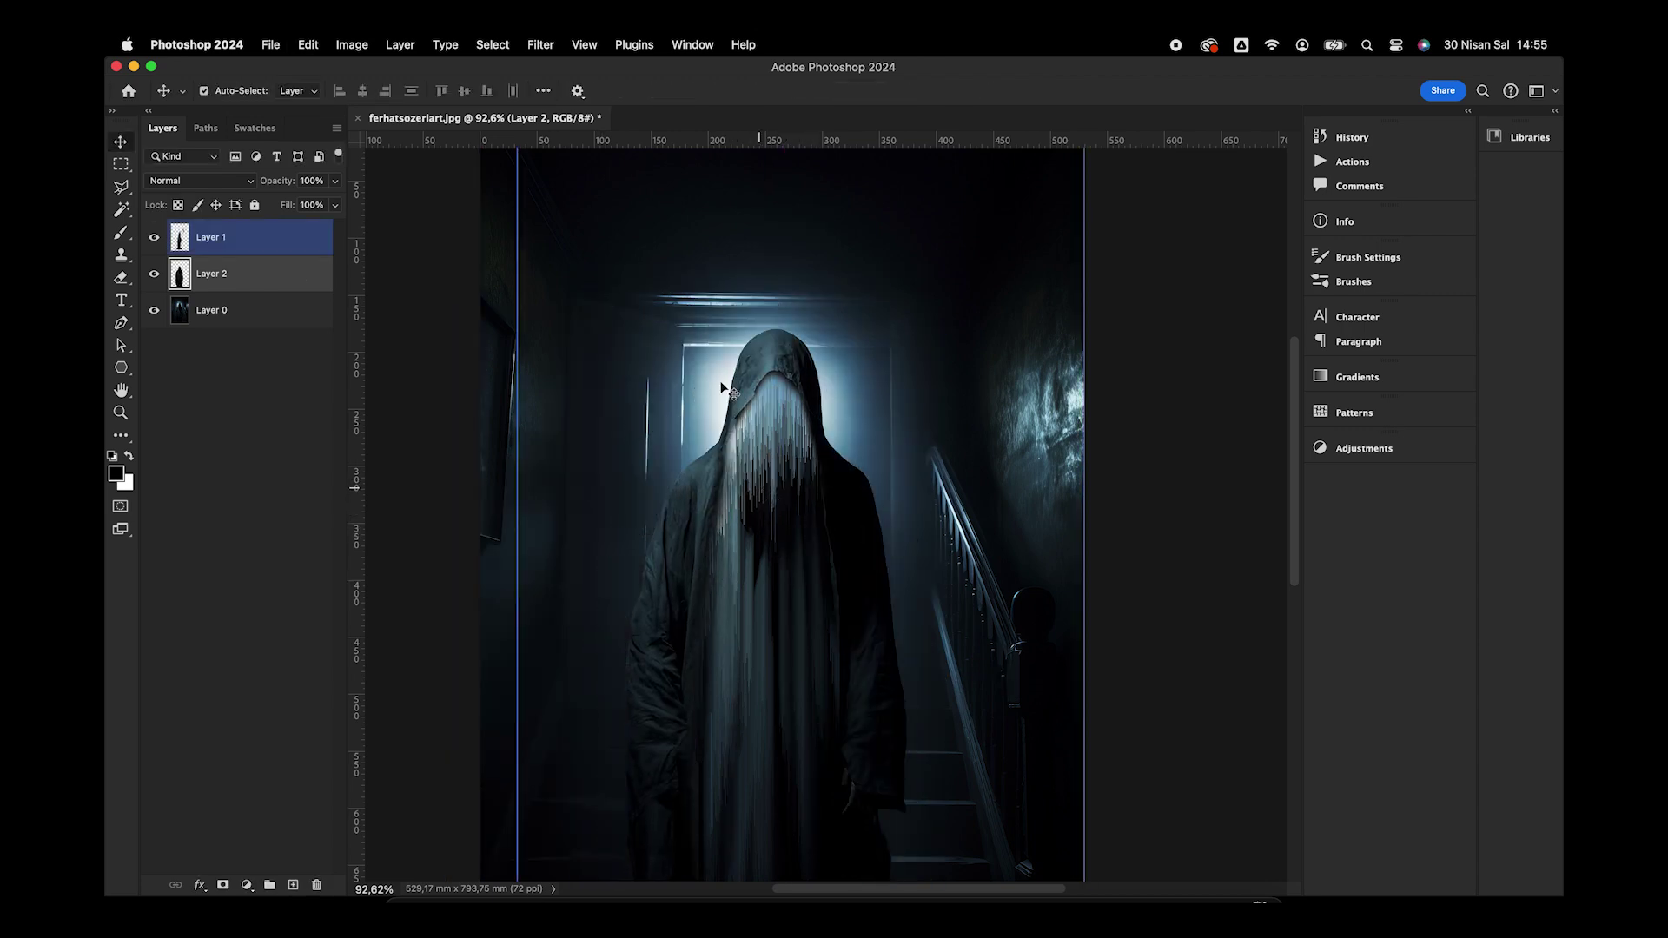
left_click(539, 45)
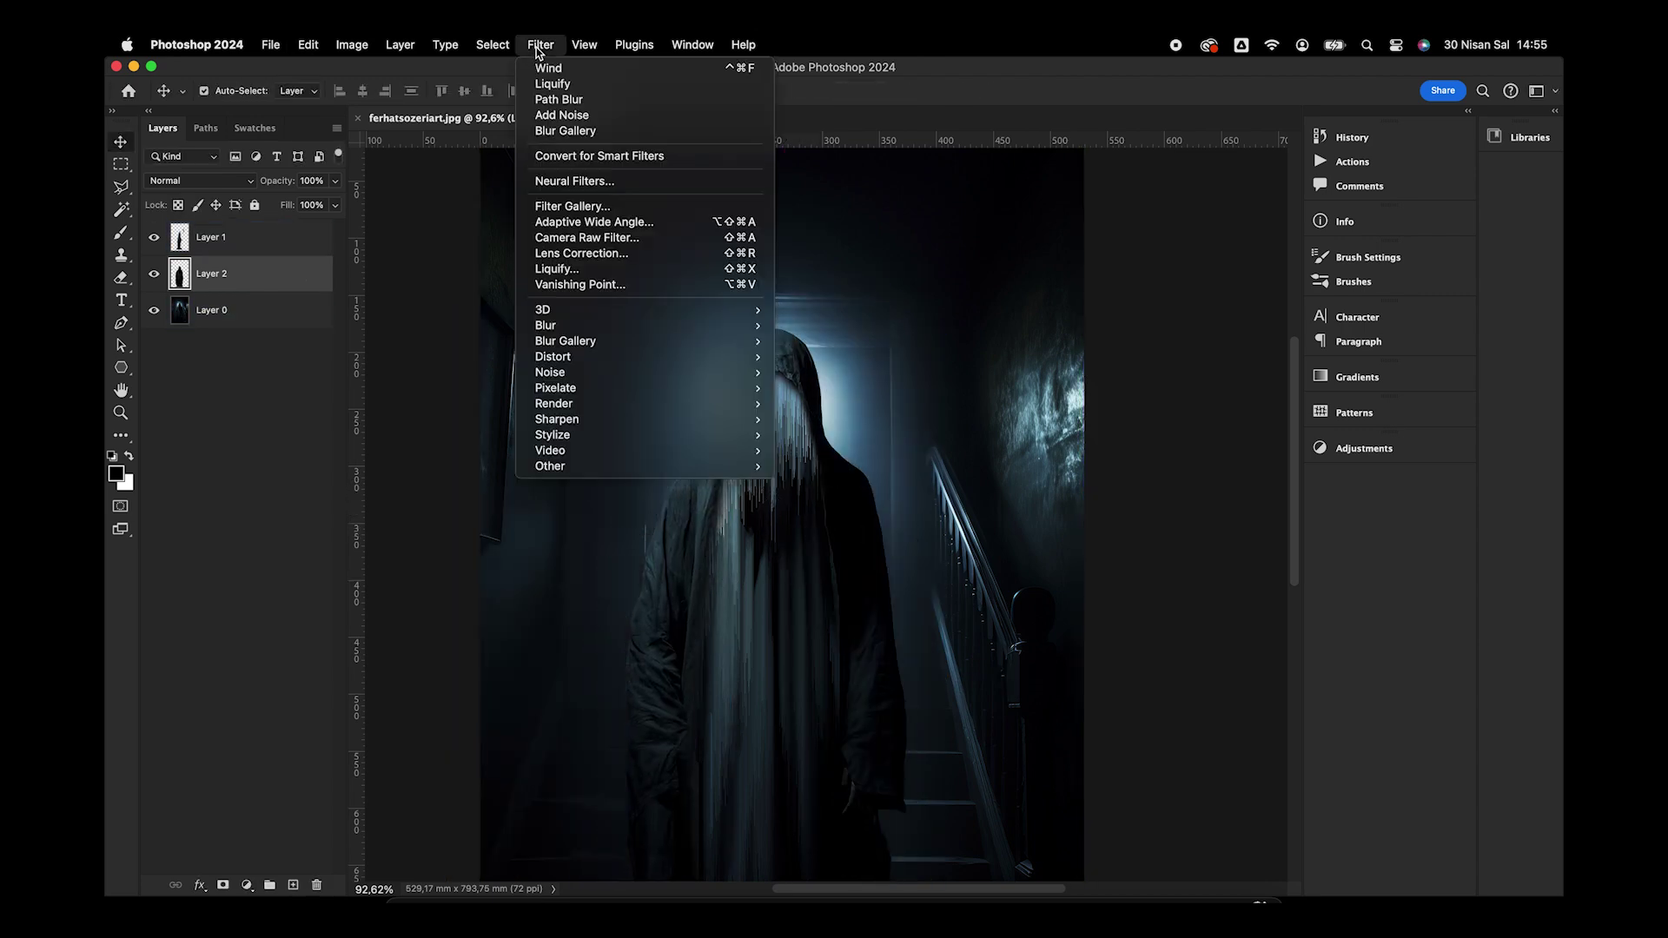
mouse_move(565, 342)
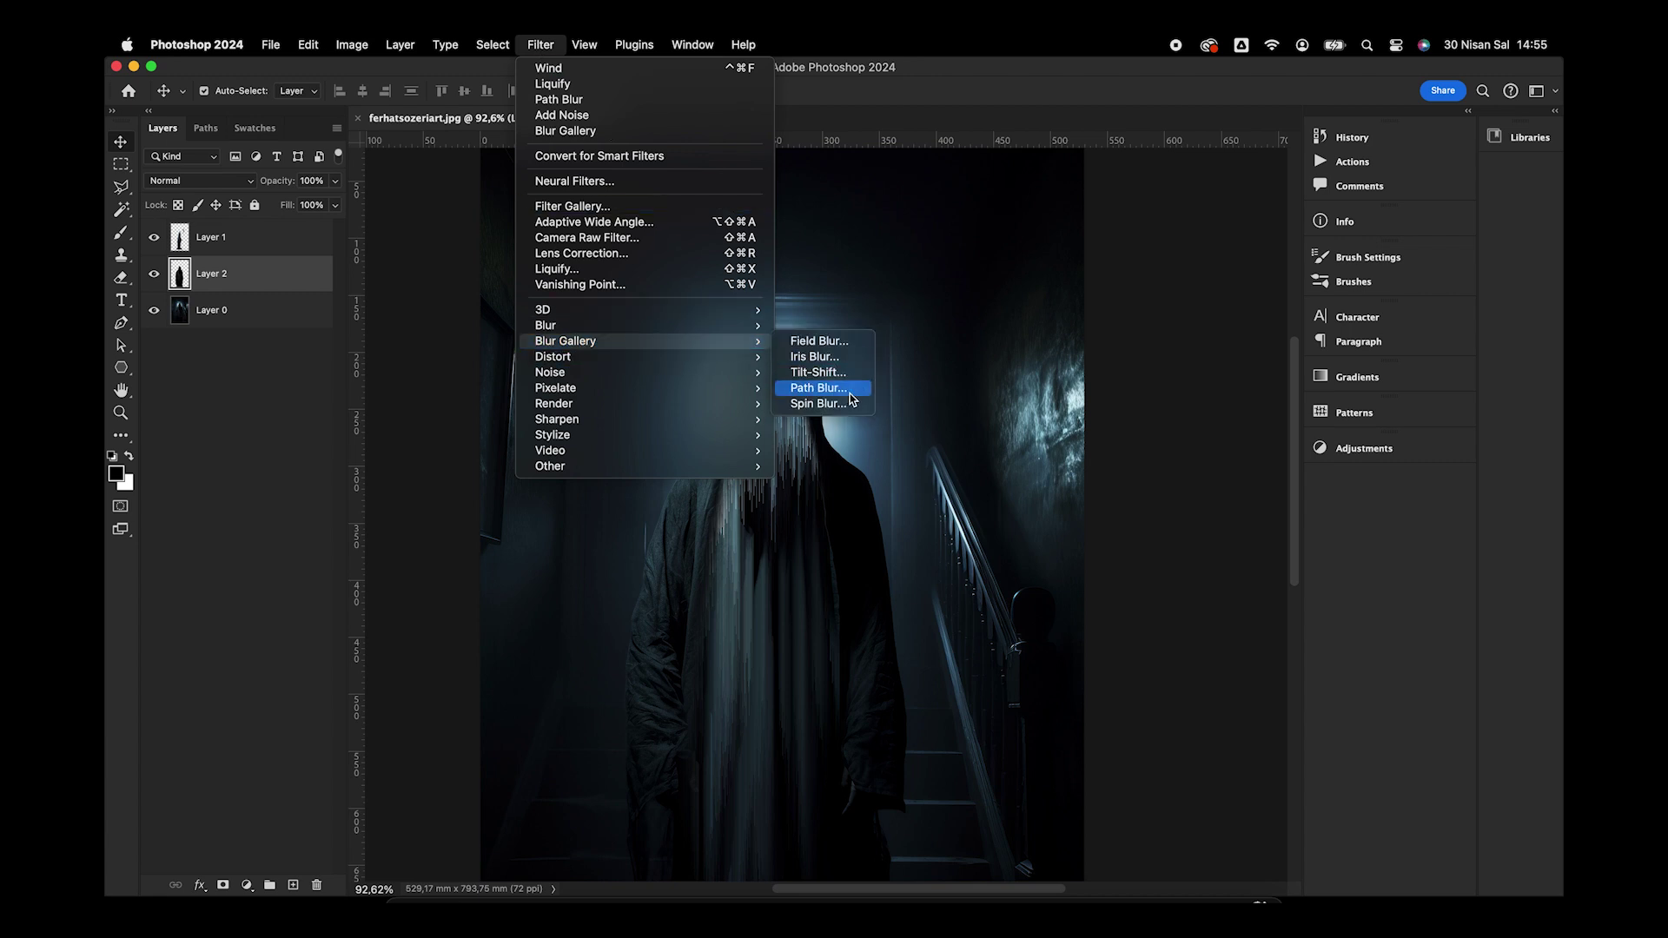
Set up a curved Path Blur across the figure using Rear Sync Flash at 203% speed
left_click(818, 389)
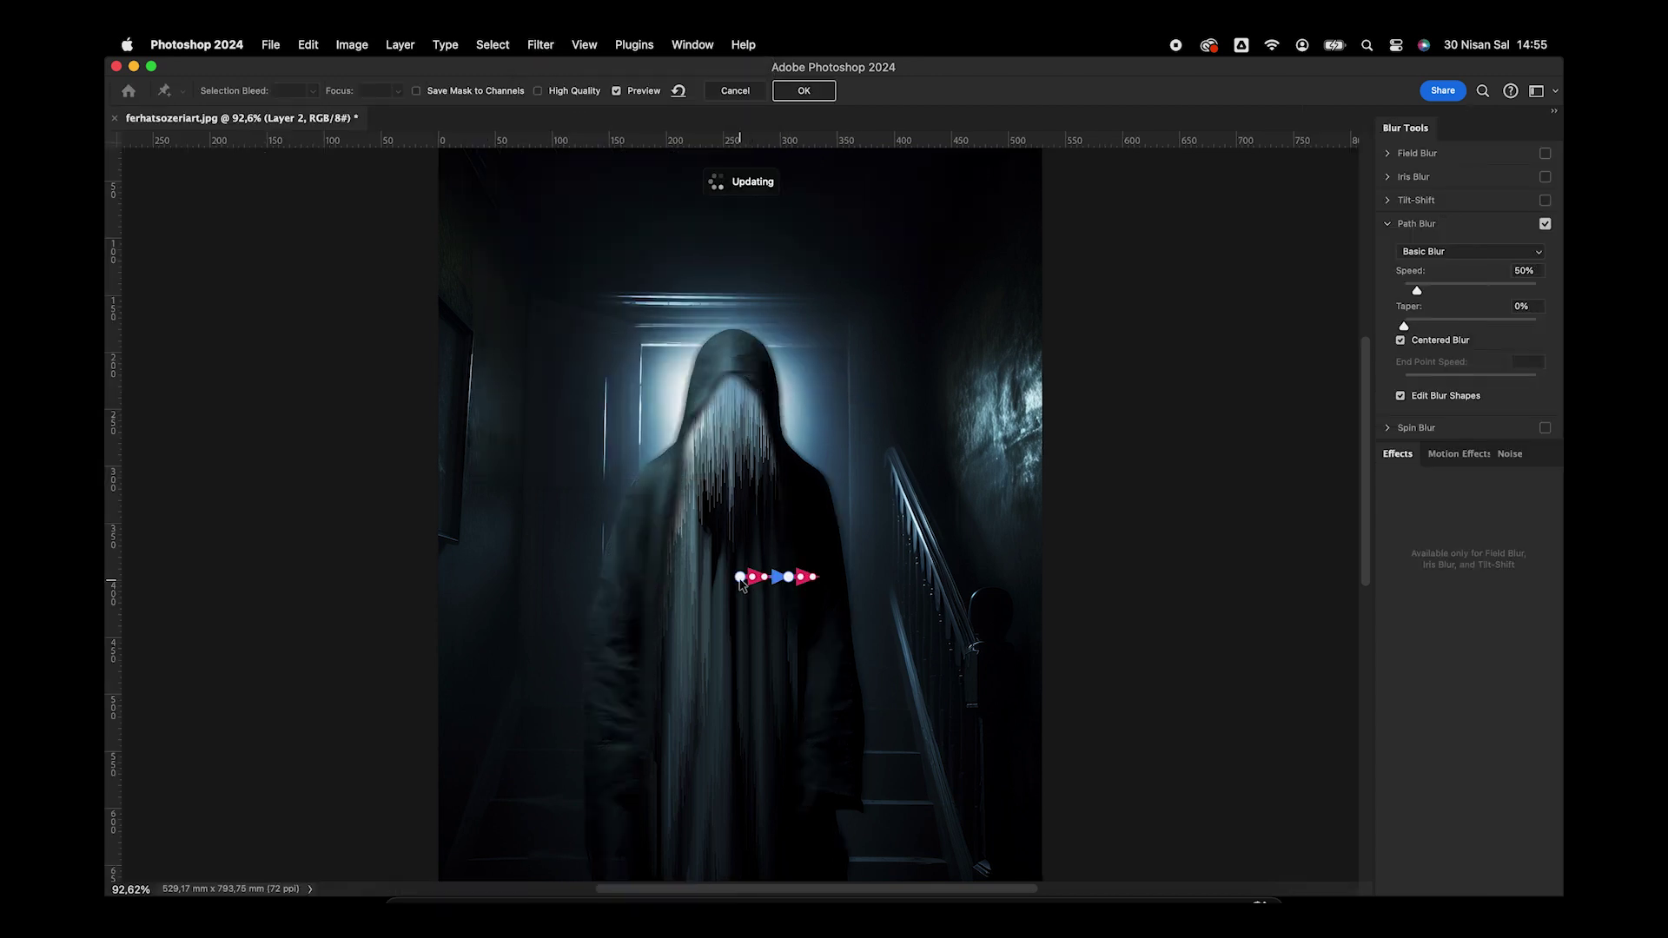
left_click_drag(741, 578, 746, 623)
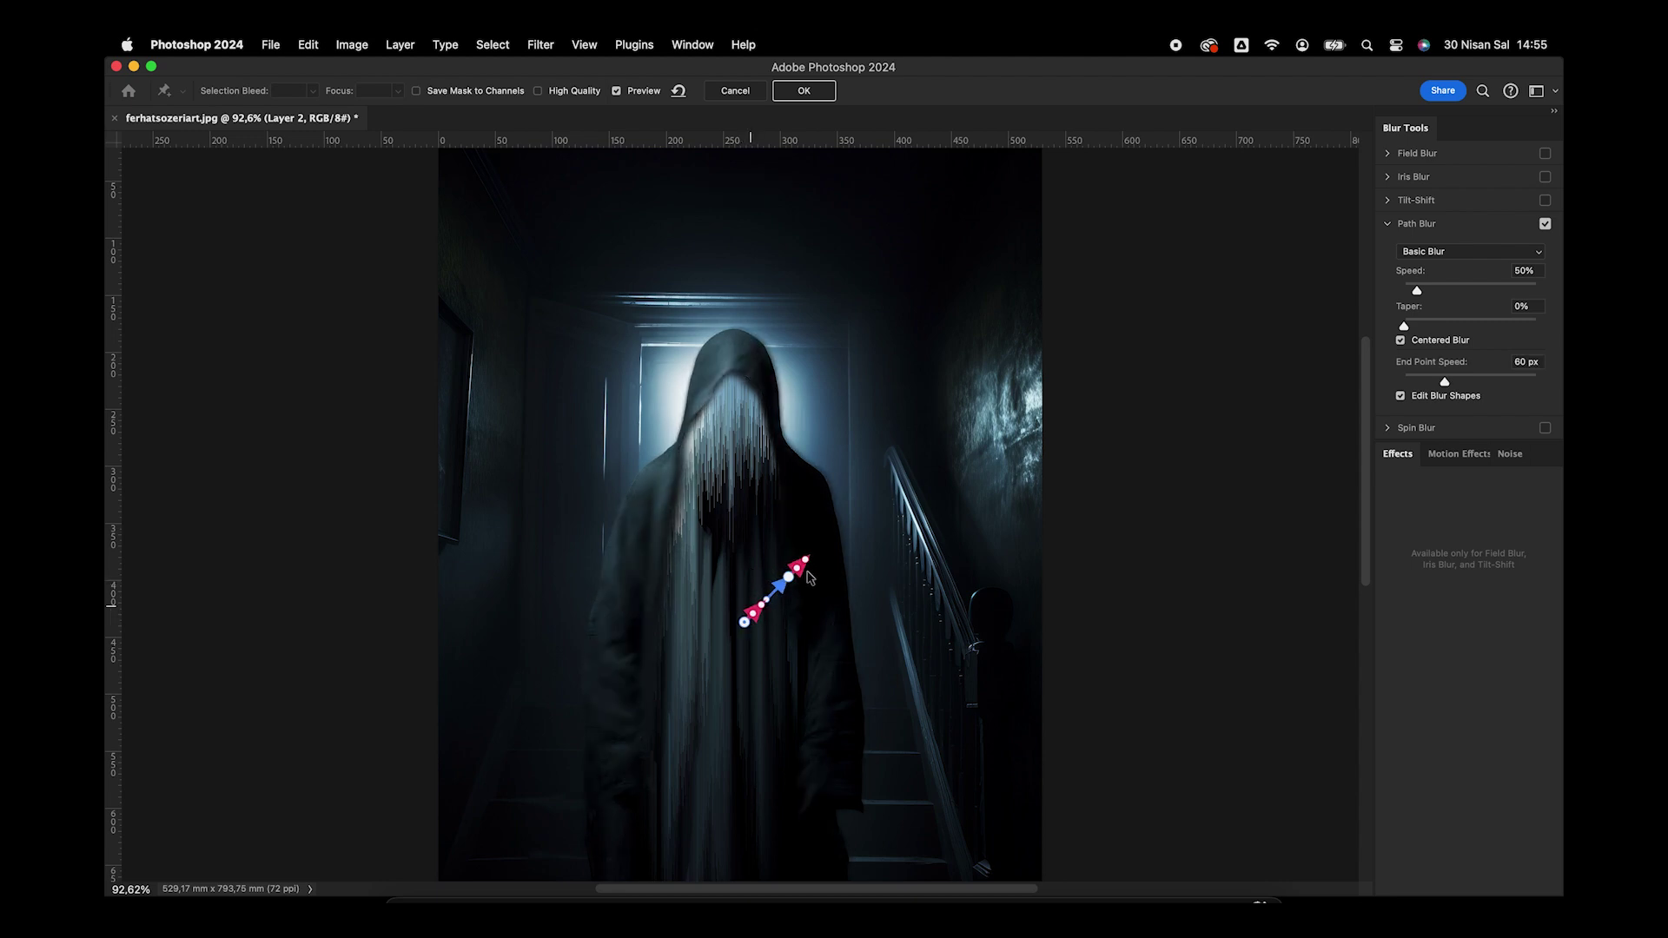
left_click_drag(814, 565, 927, 403)
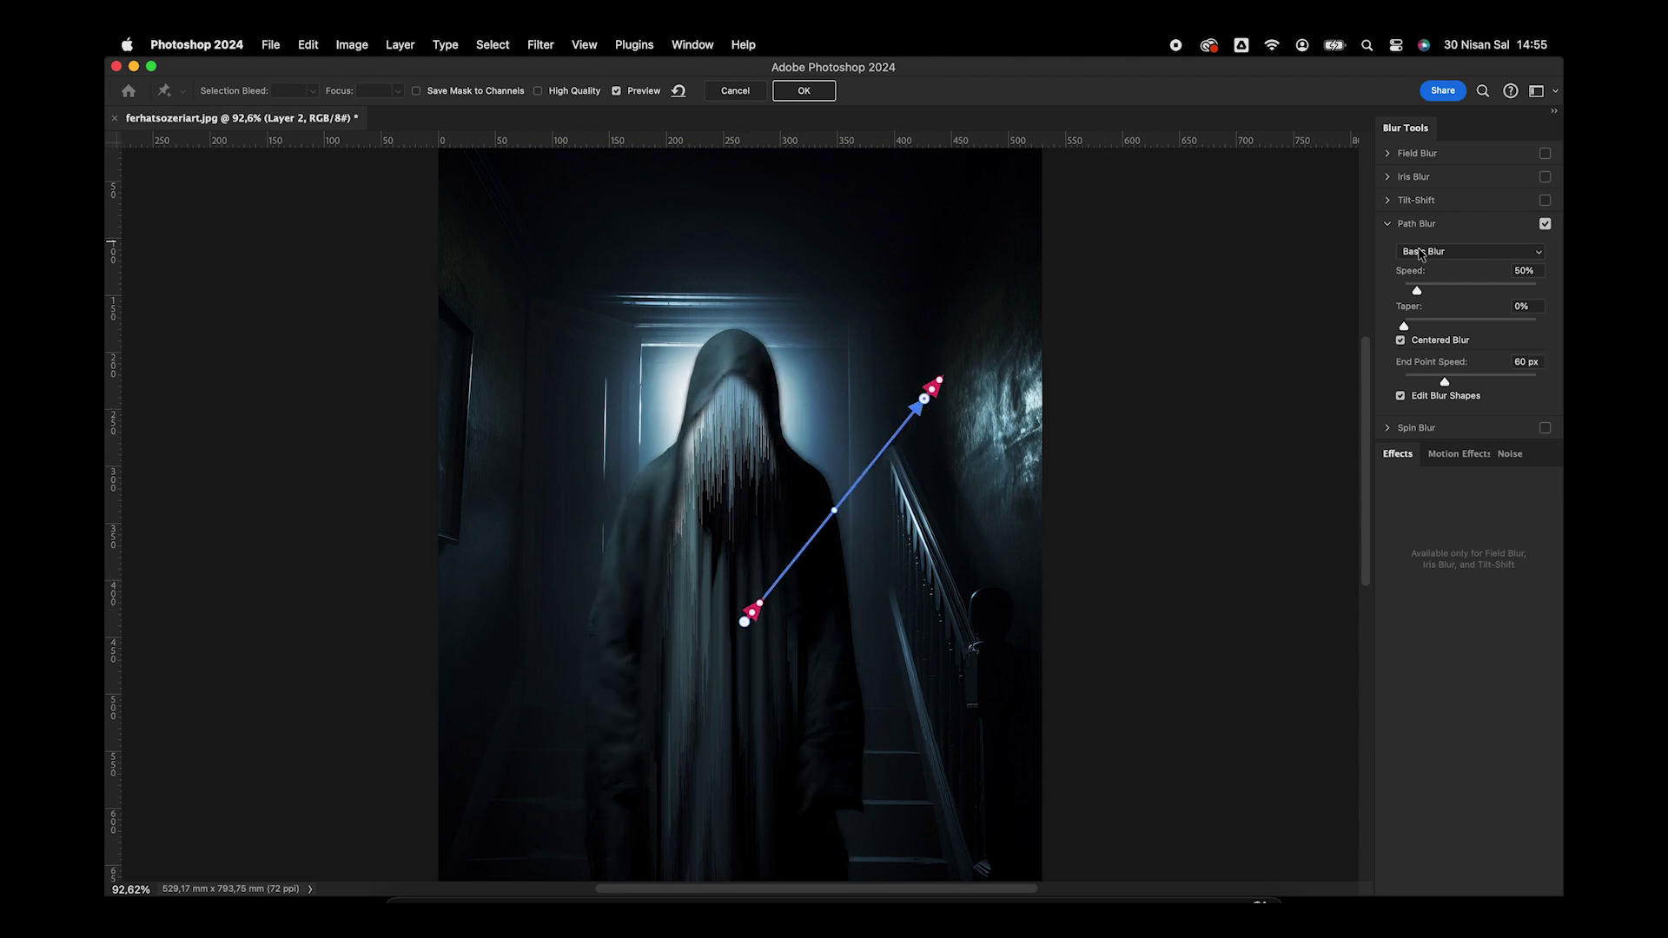
left_click(1420, 254)
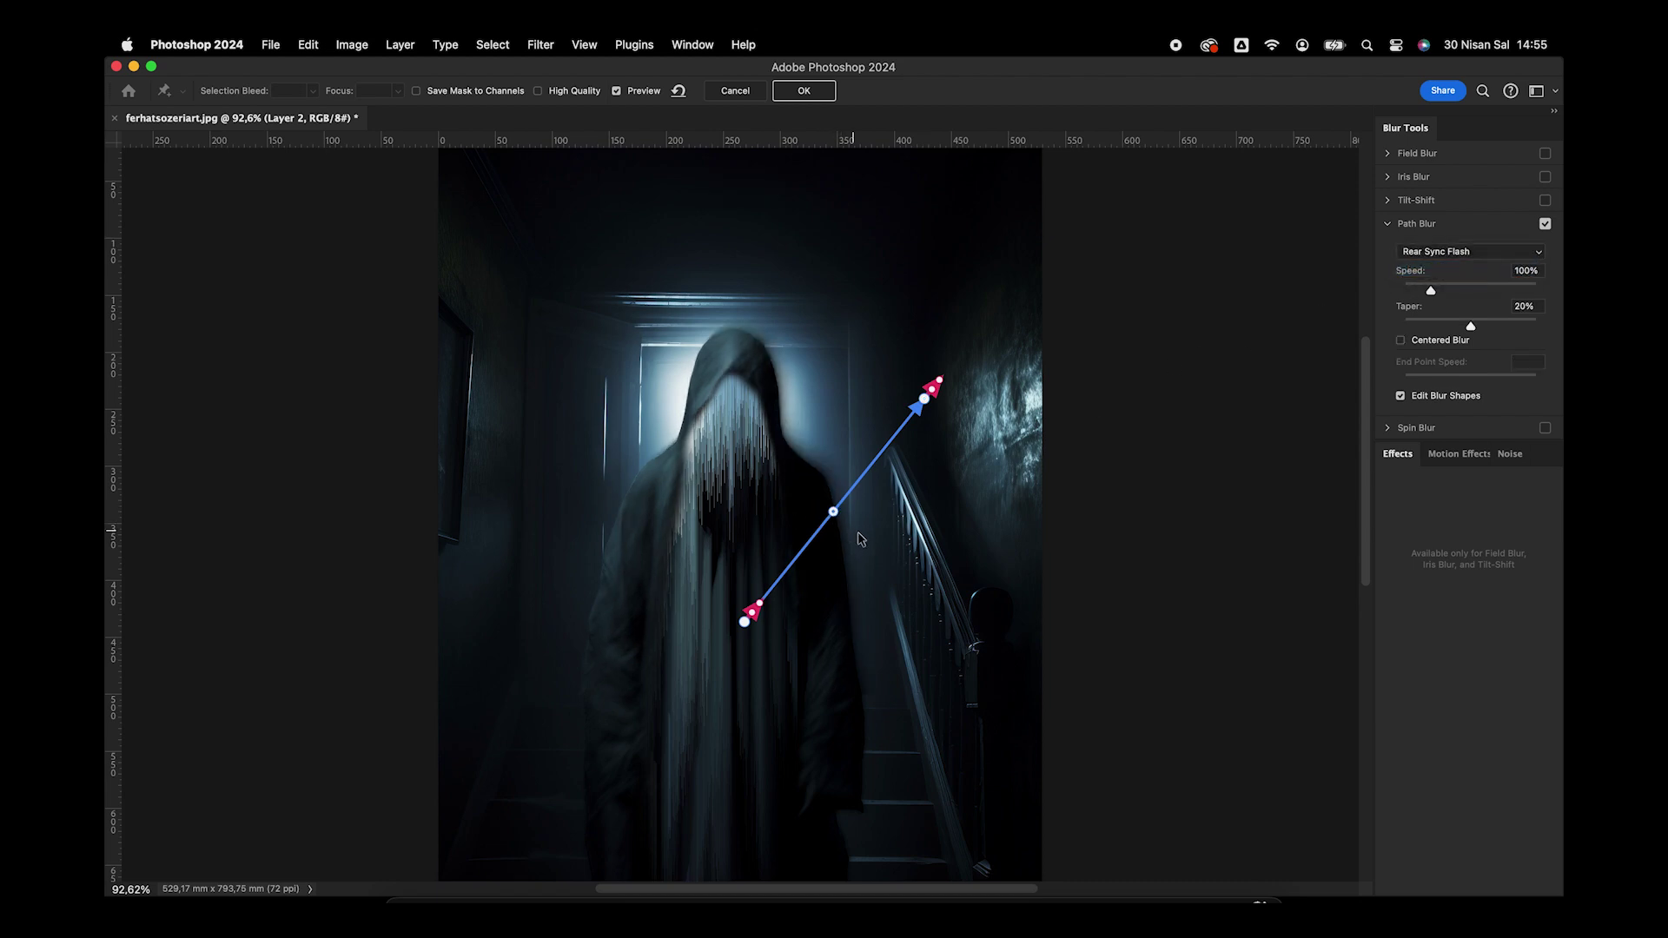
left_click_drag(834, 512, 873, 542)
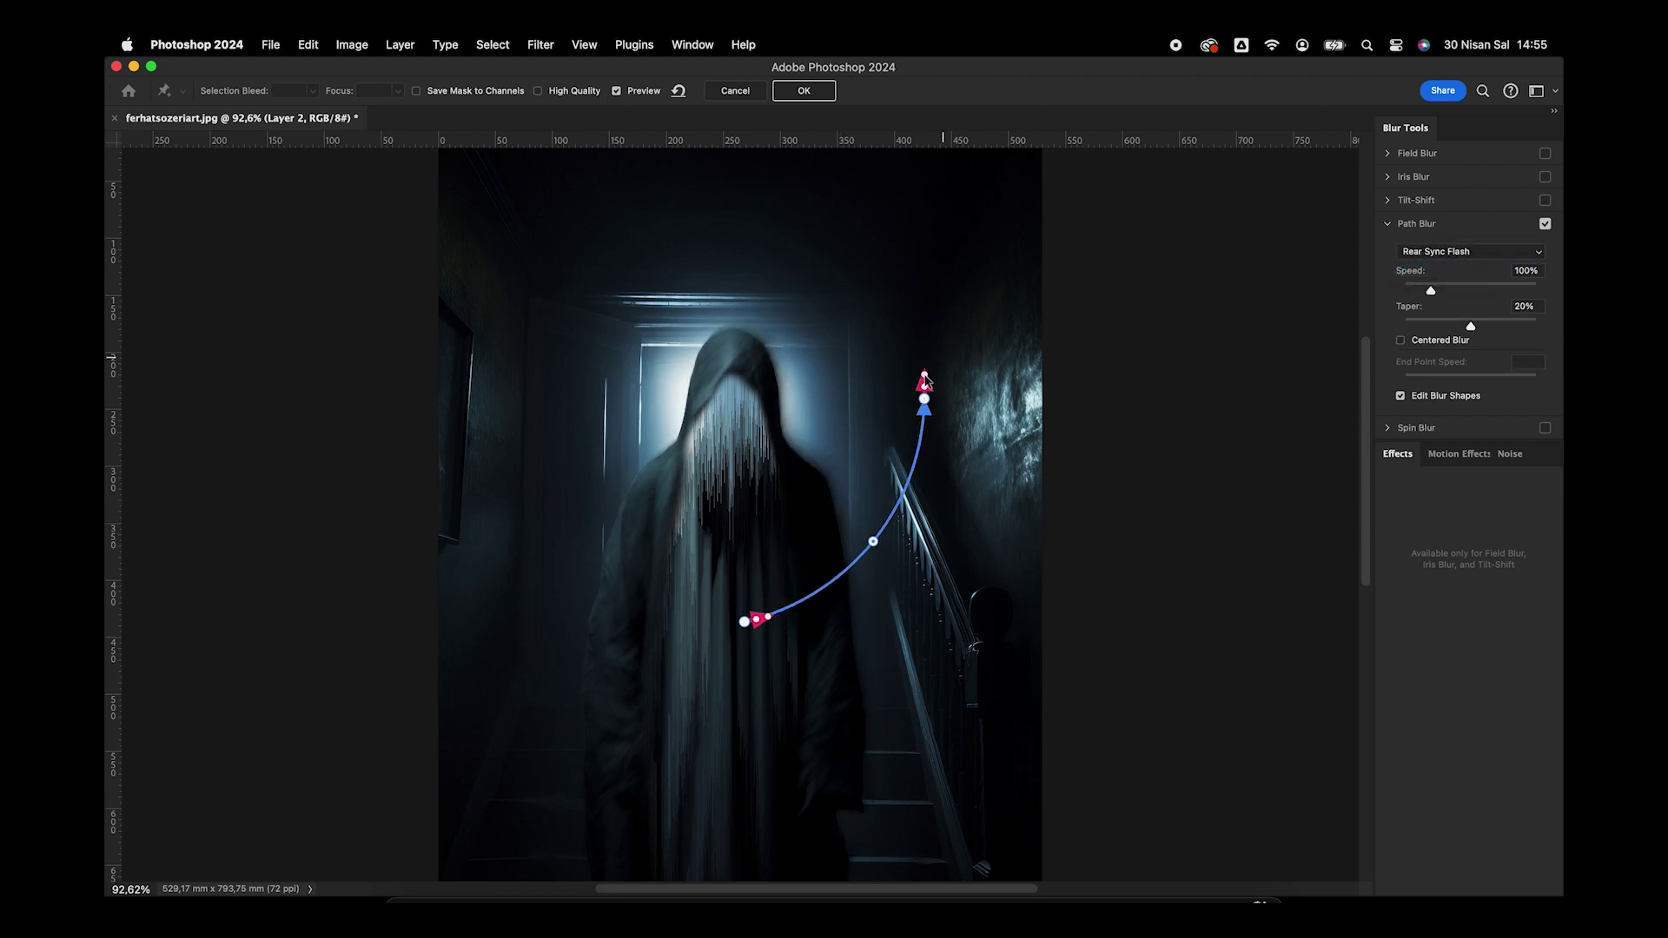
left_click_drag(924, 378, 897, 279)
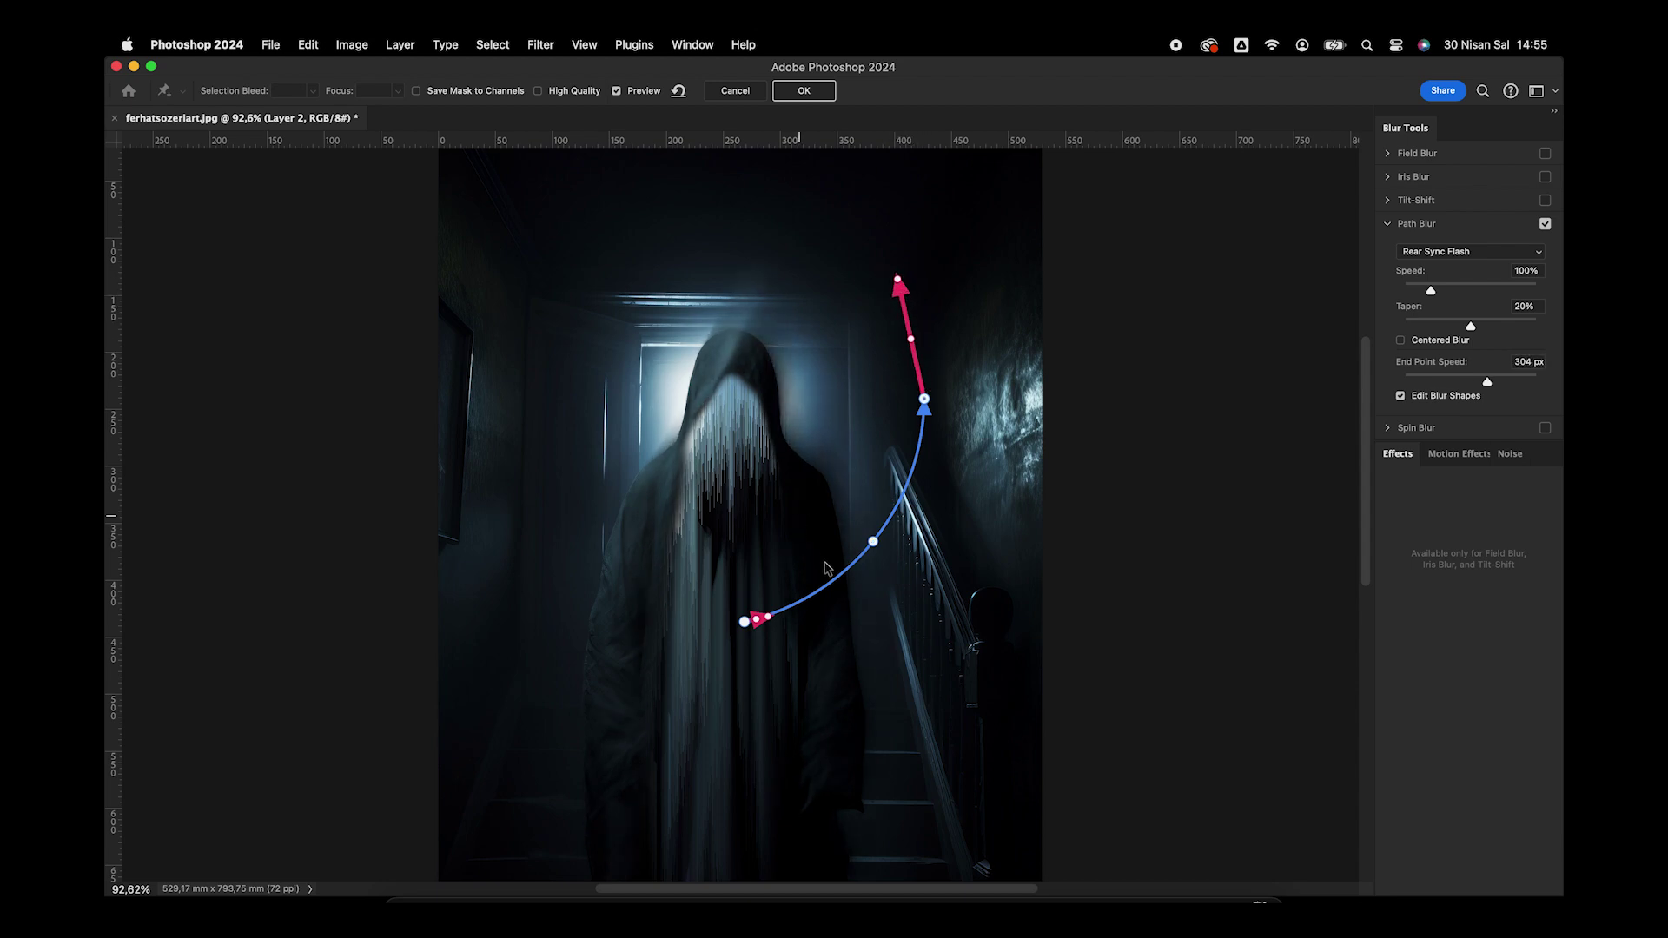
left_click_drag(873, 542, 893, 551)
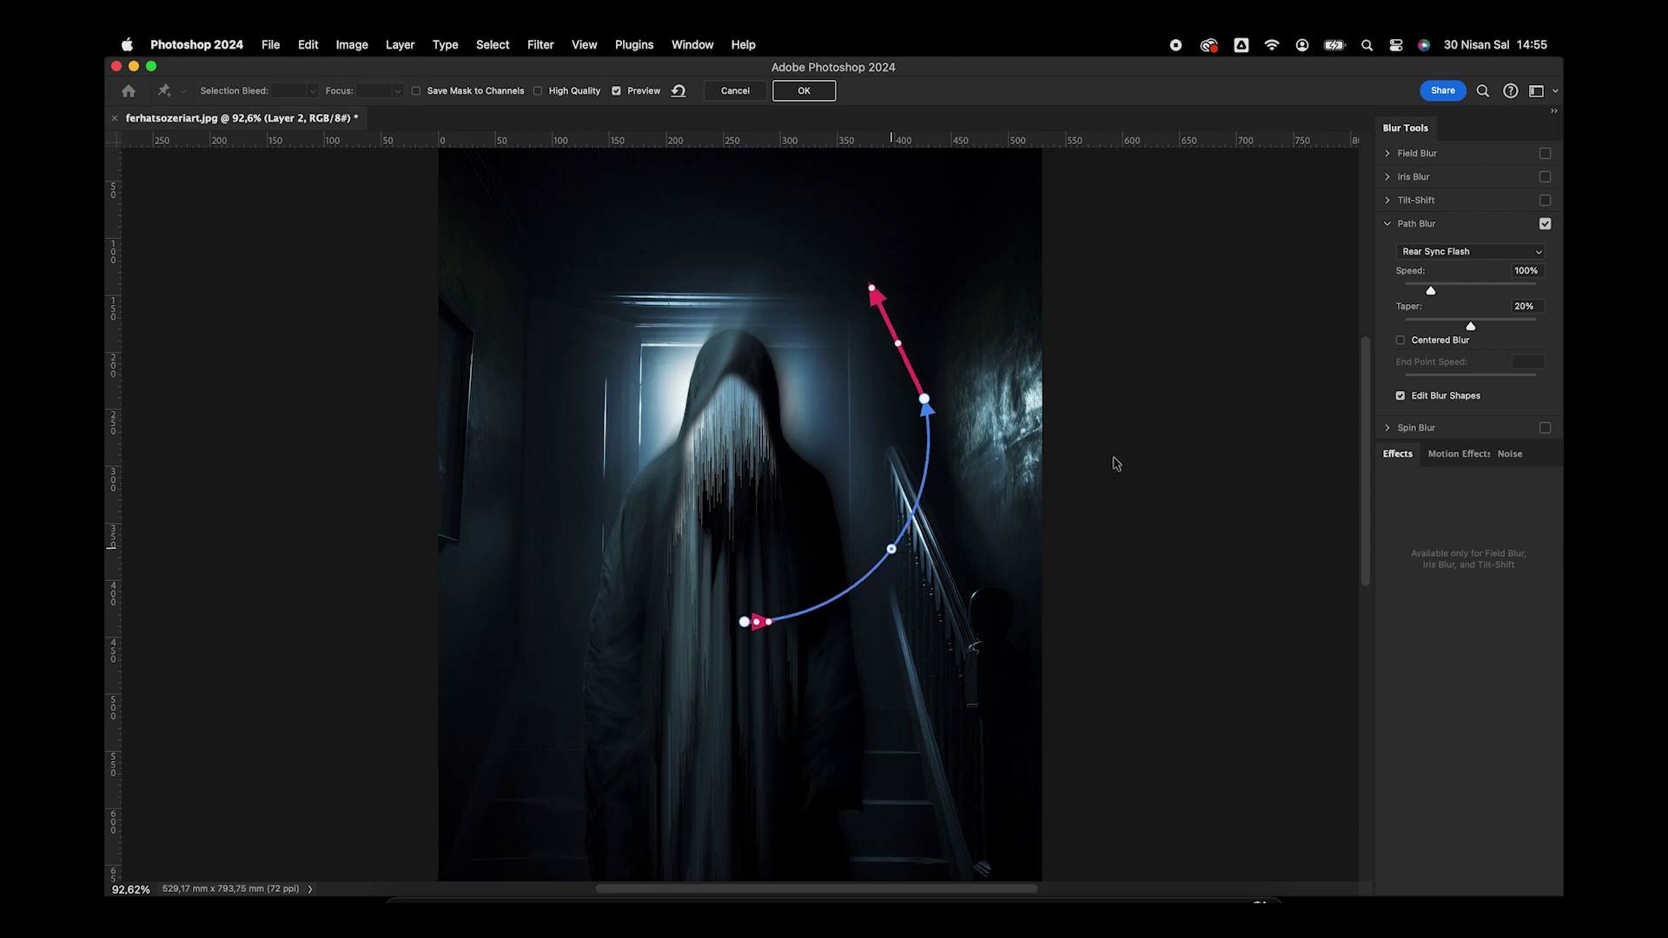
left_click(1459, 291)
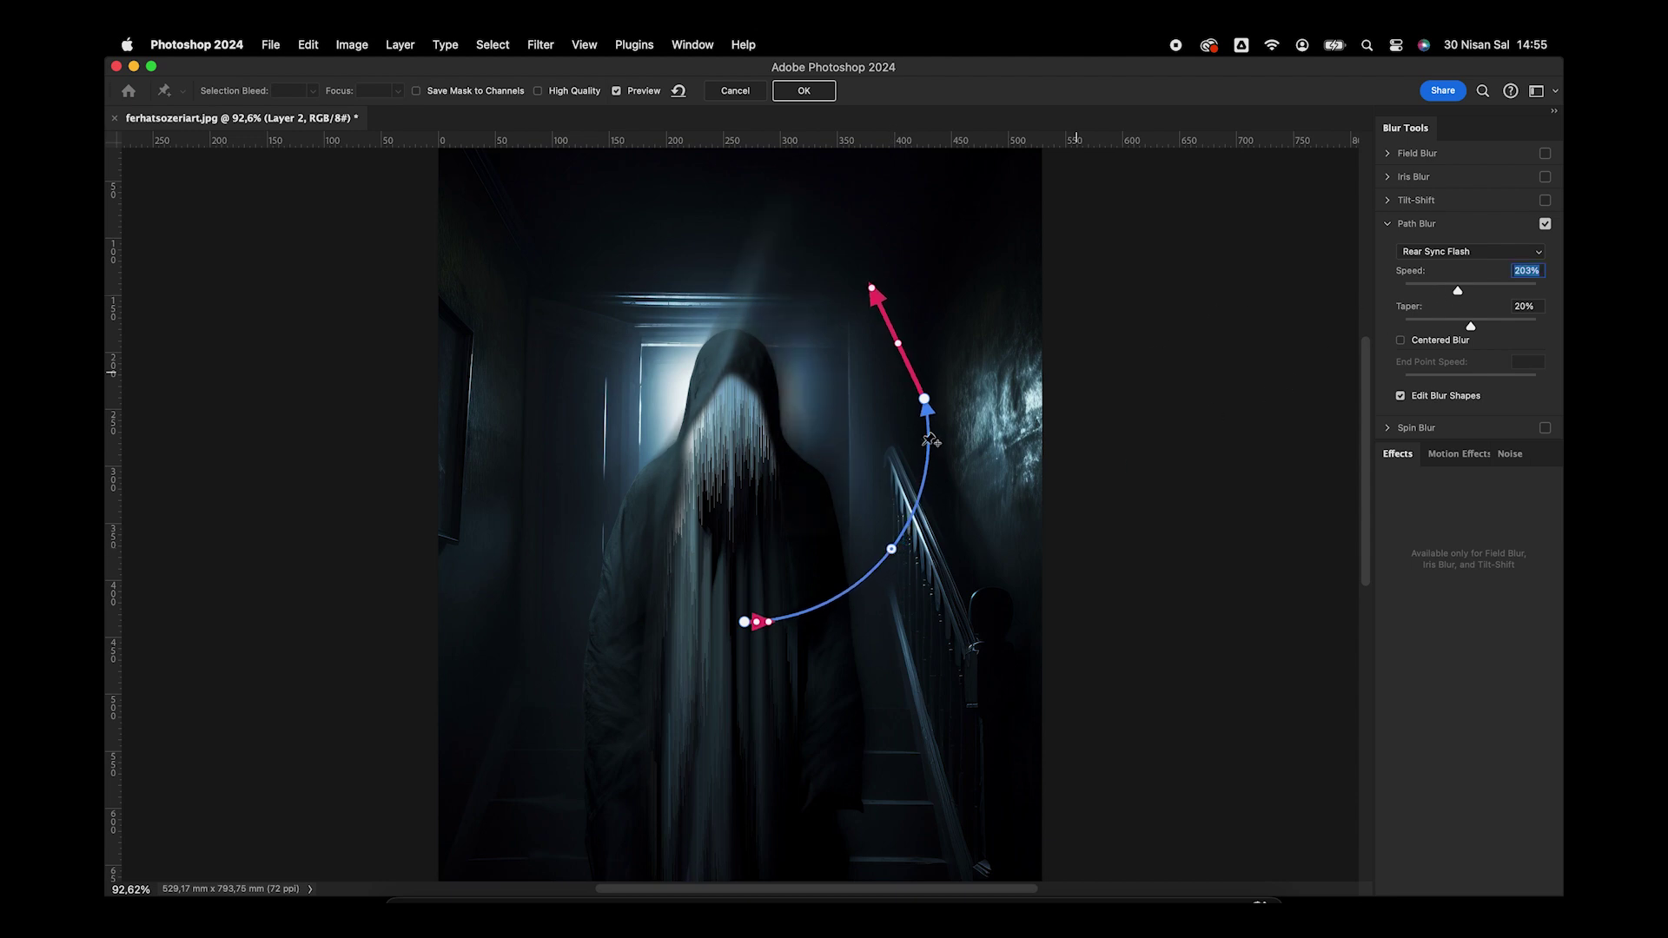
Add a second curved blur path on the left side and apply the Path Blur
left_click_drag(664, 580, 555, 318)
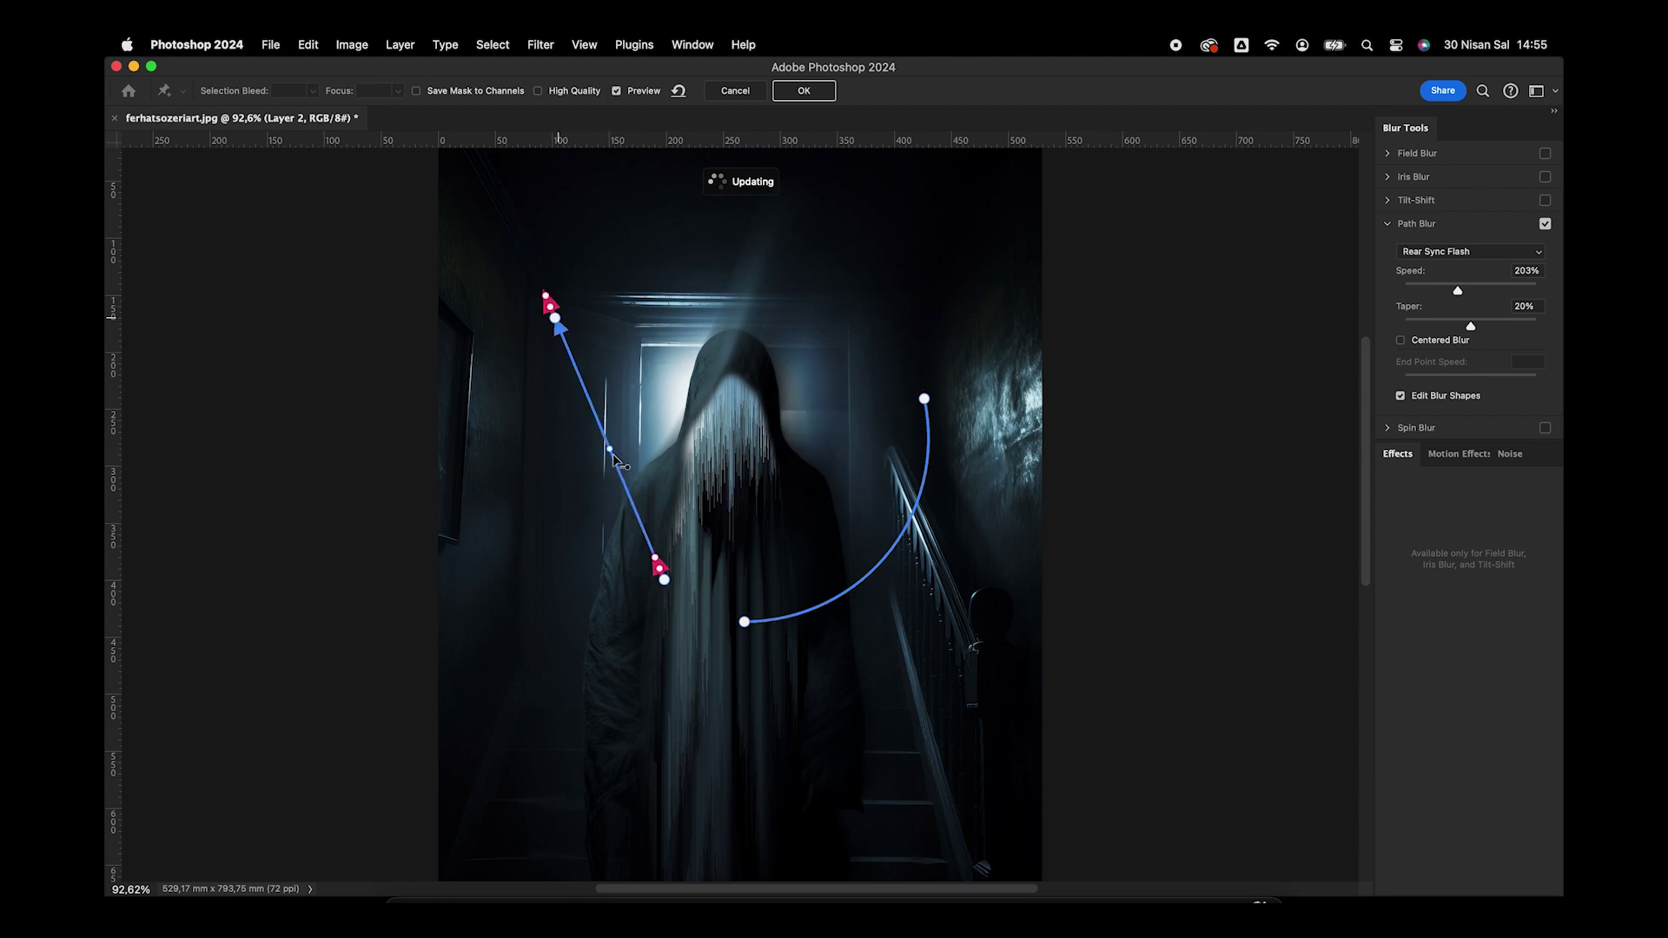
left_click_drag(608, 450, 543, 481)
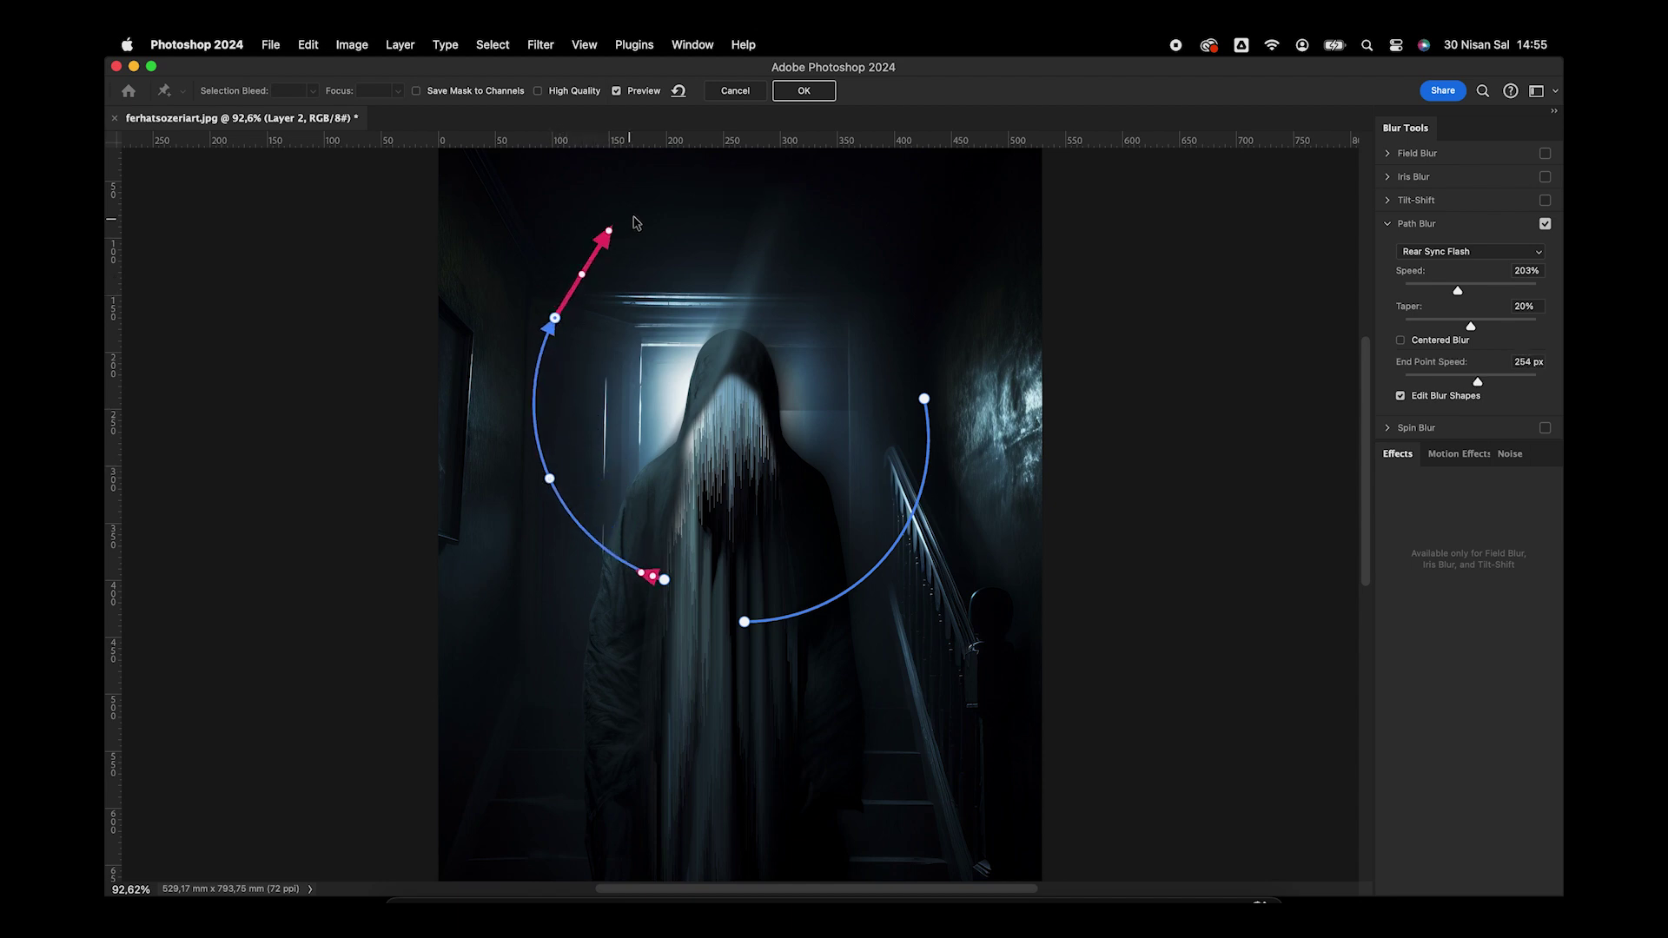
left_click_drag(634, 223, 639, 217)
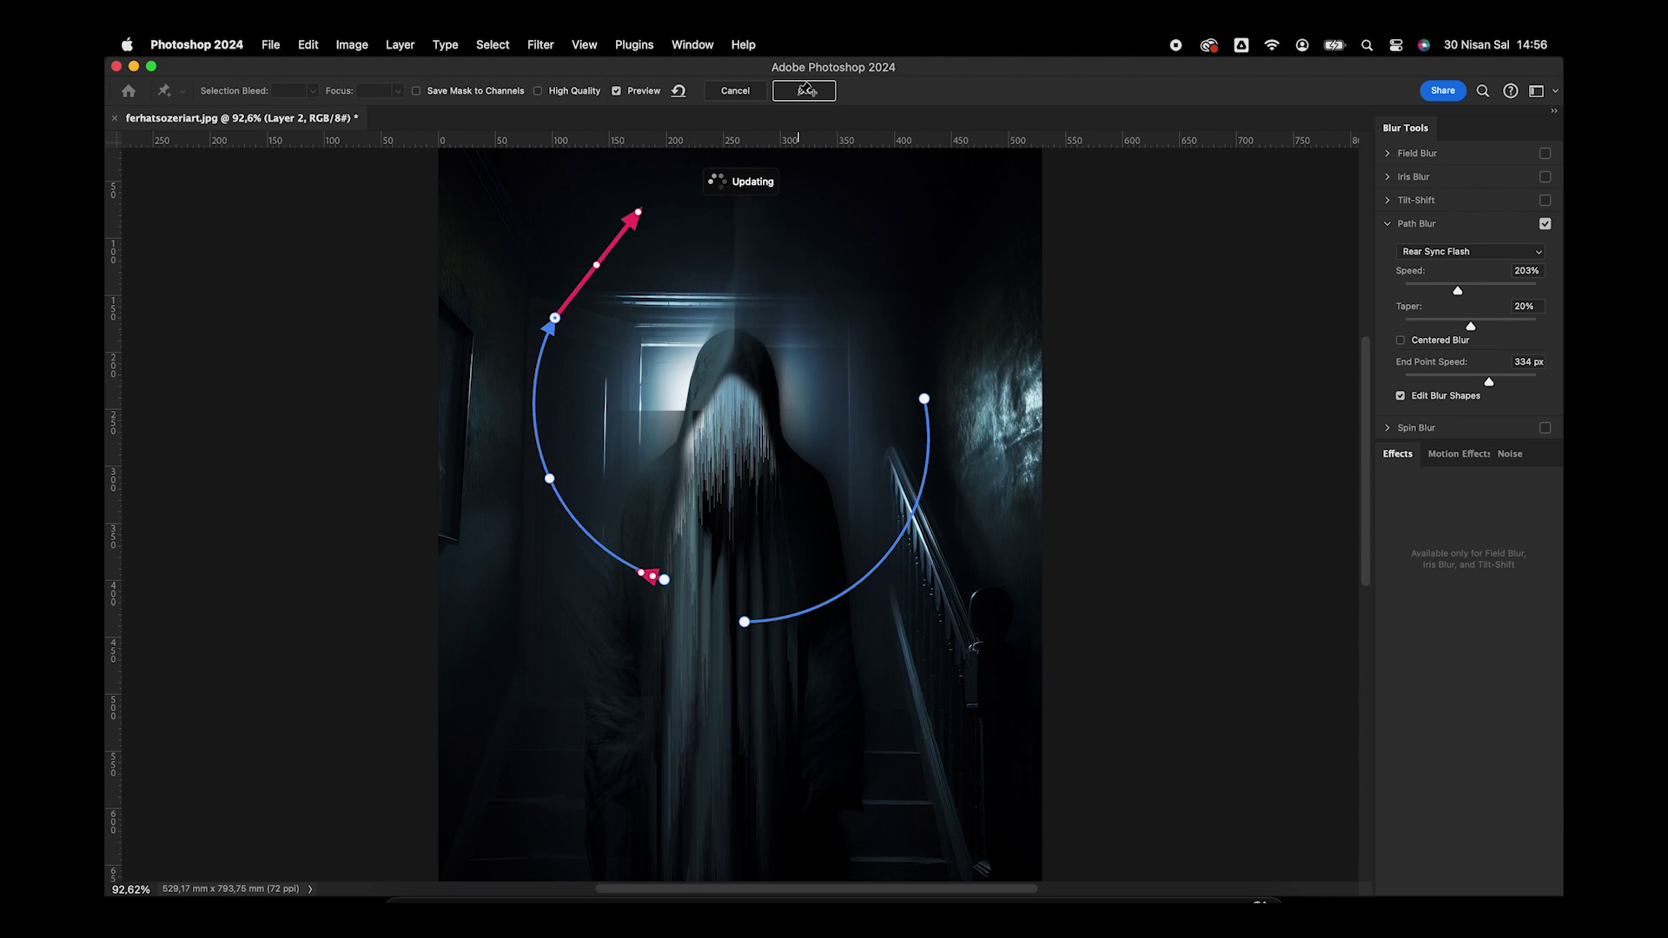
left_click(804, 91)
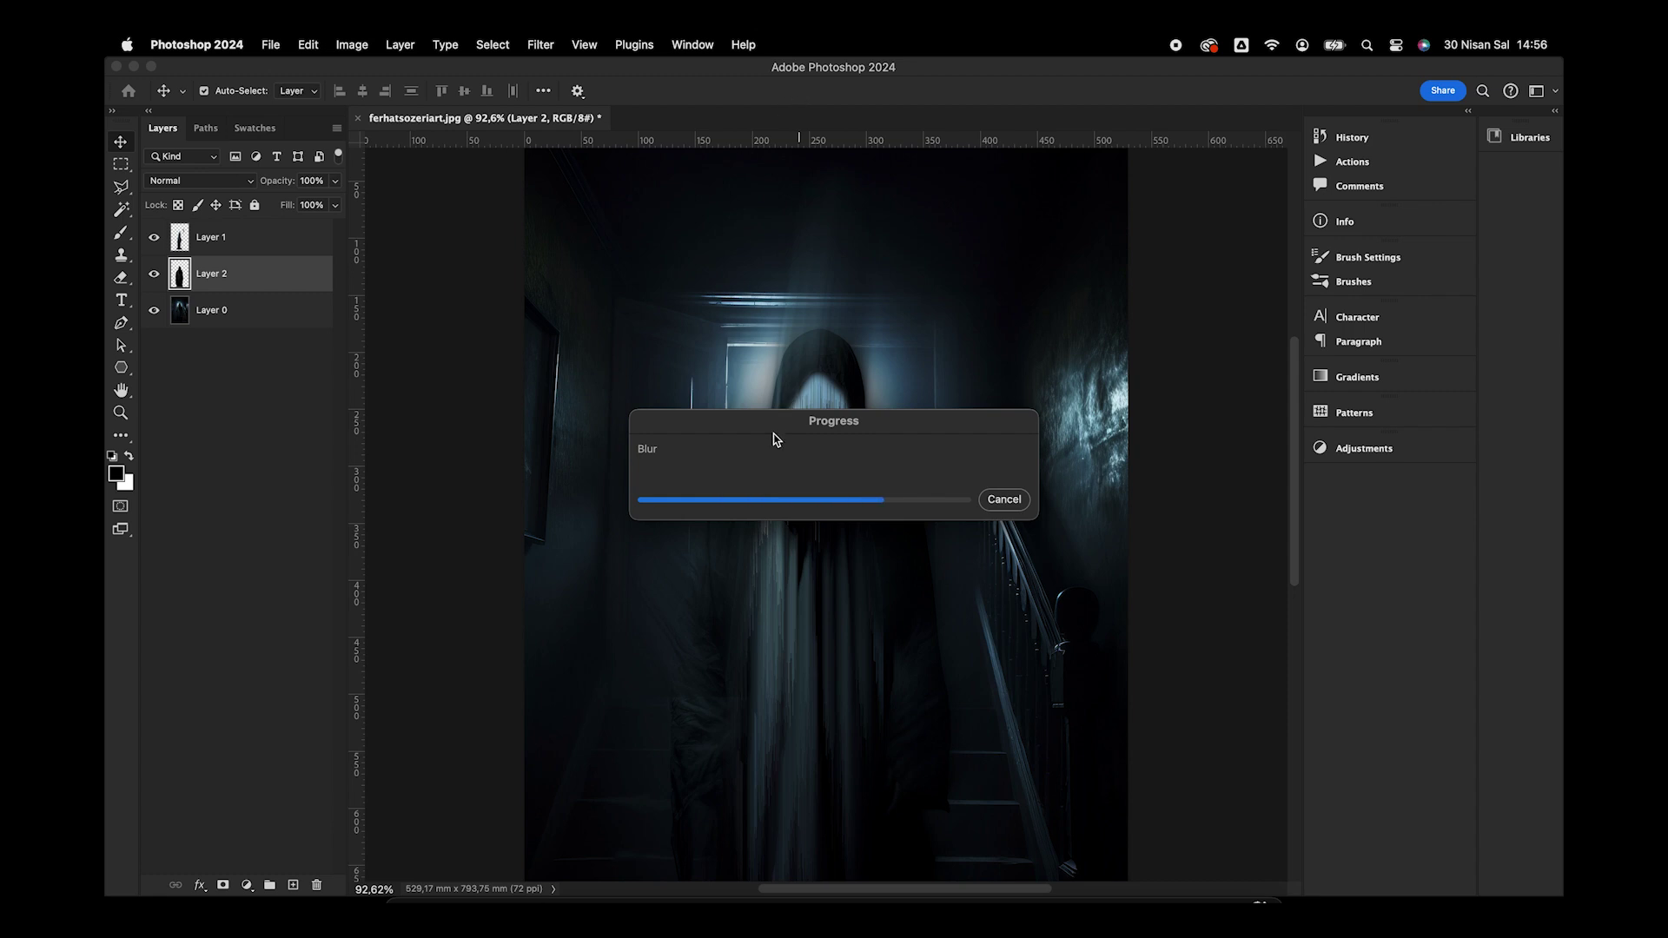
Move Layer 2 just below Layer 1 in the layer stack and recenter the view
mouse_move(260, 275)
left_mouse_down()
mouse_move(258, 228)
mouse_move(252, 293)
left_mouse_up()
left_click(577, 342)
scroll(577, 342, "down", 3)
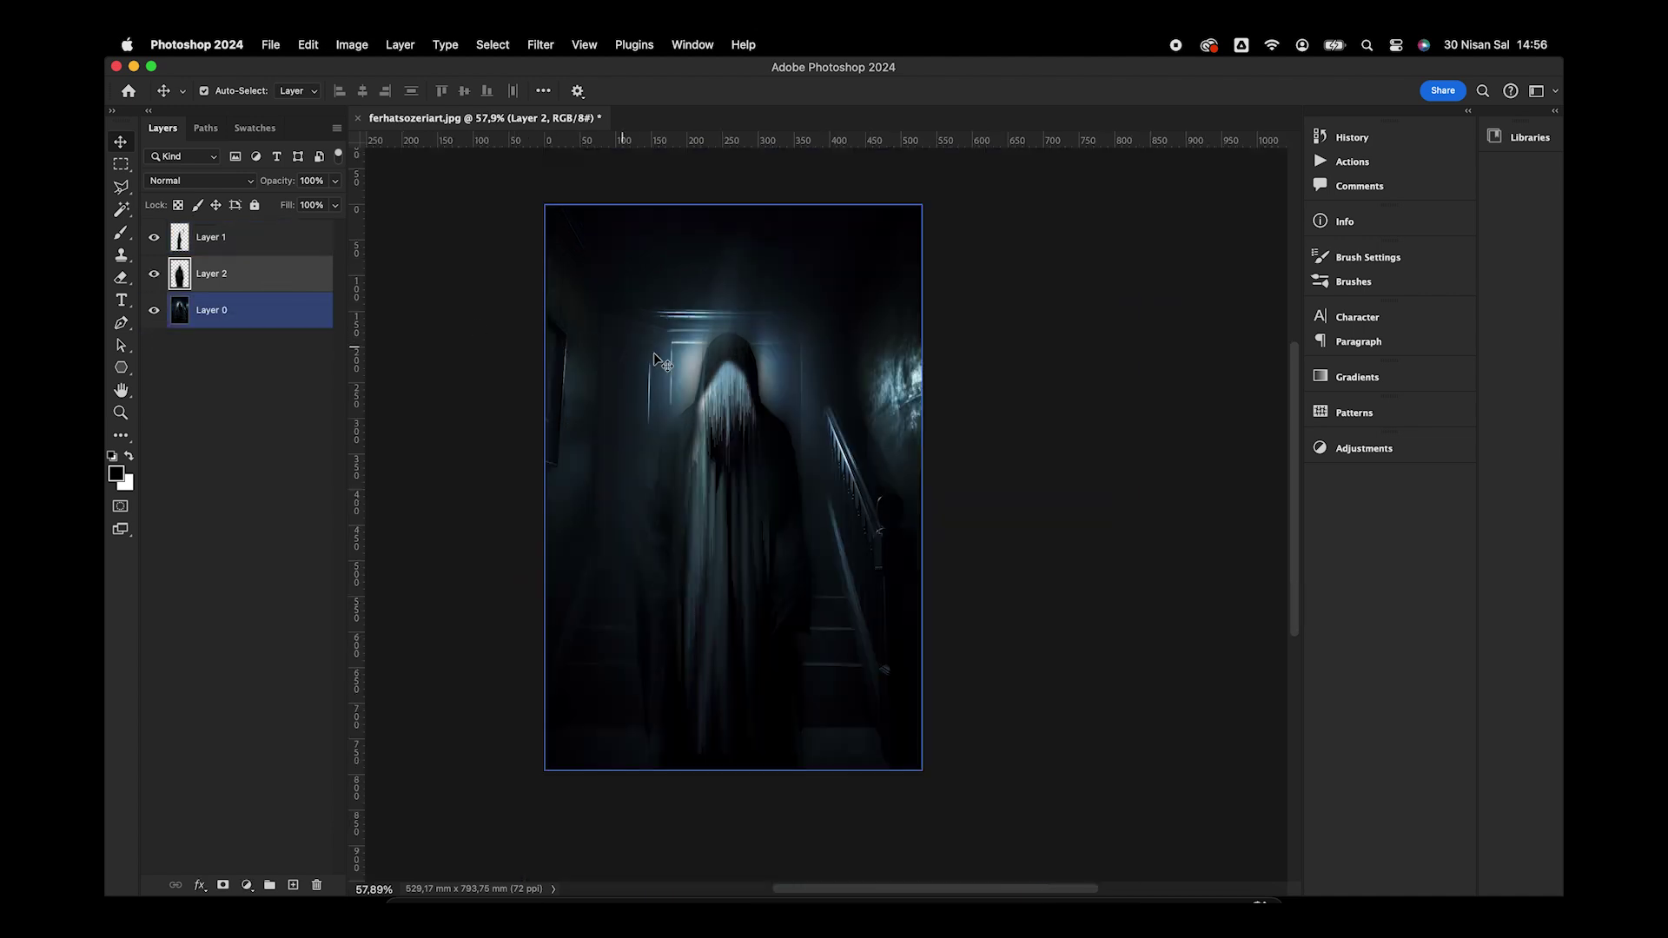
left_click_drag(654, 356, 581, 333)
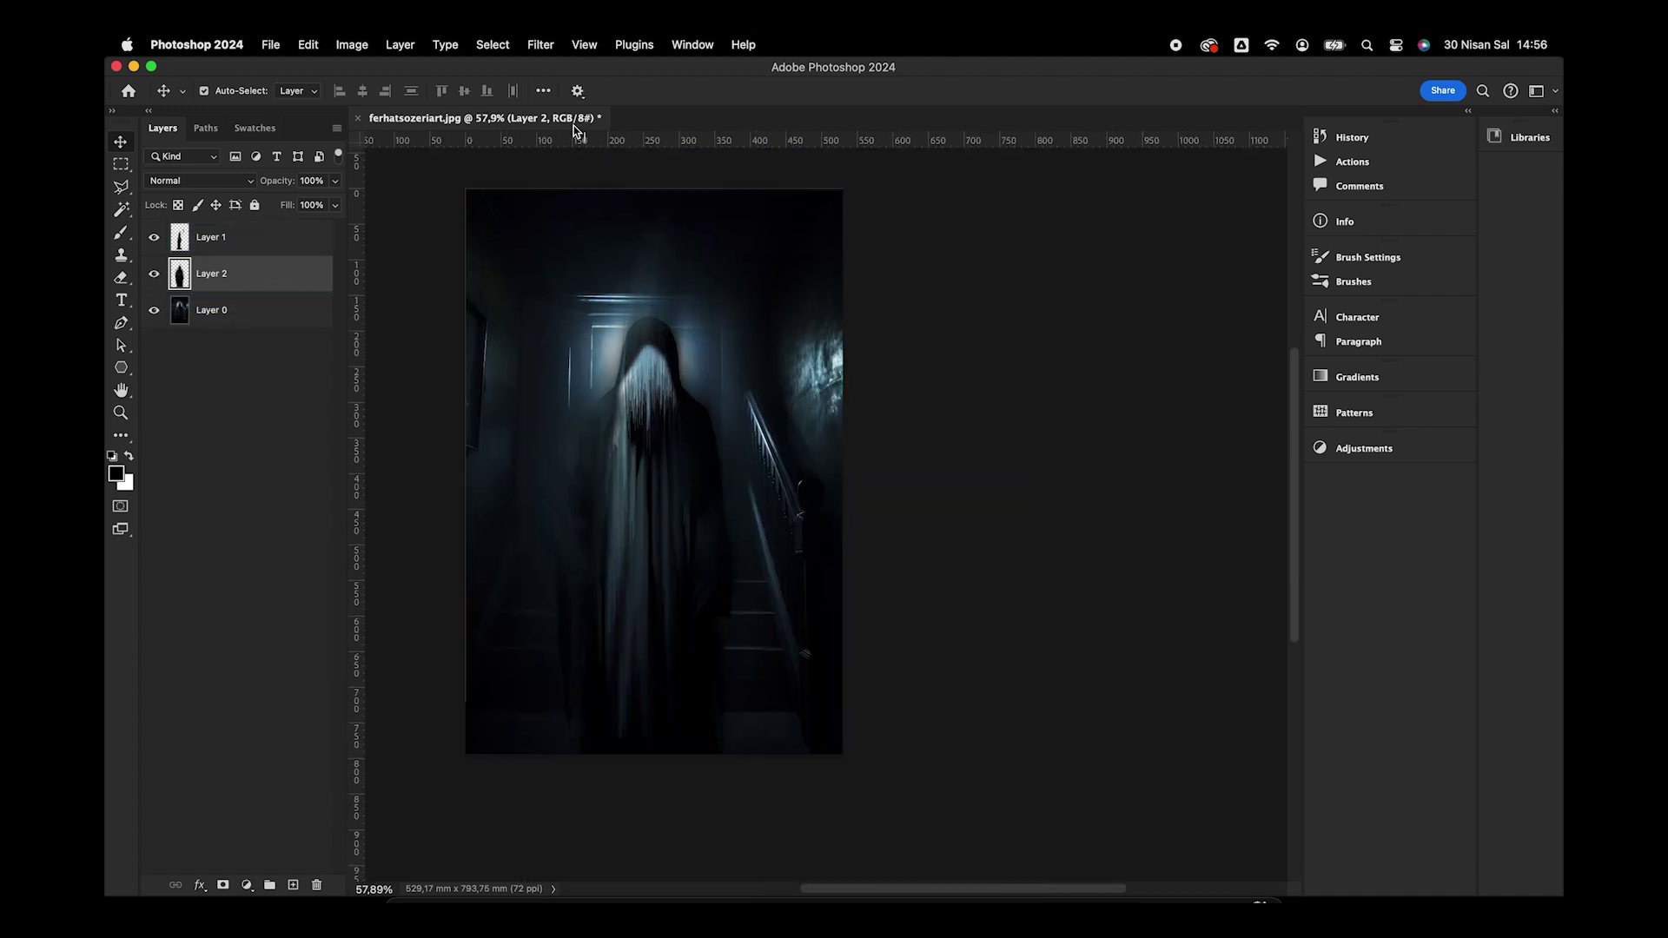
Open Liquify and push the robe's right side into a tall curved horn and a lower spike
left_click(547, 45)
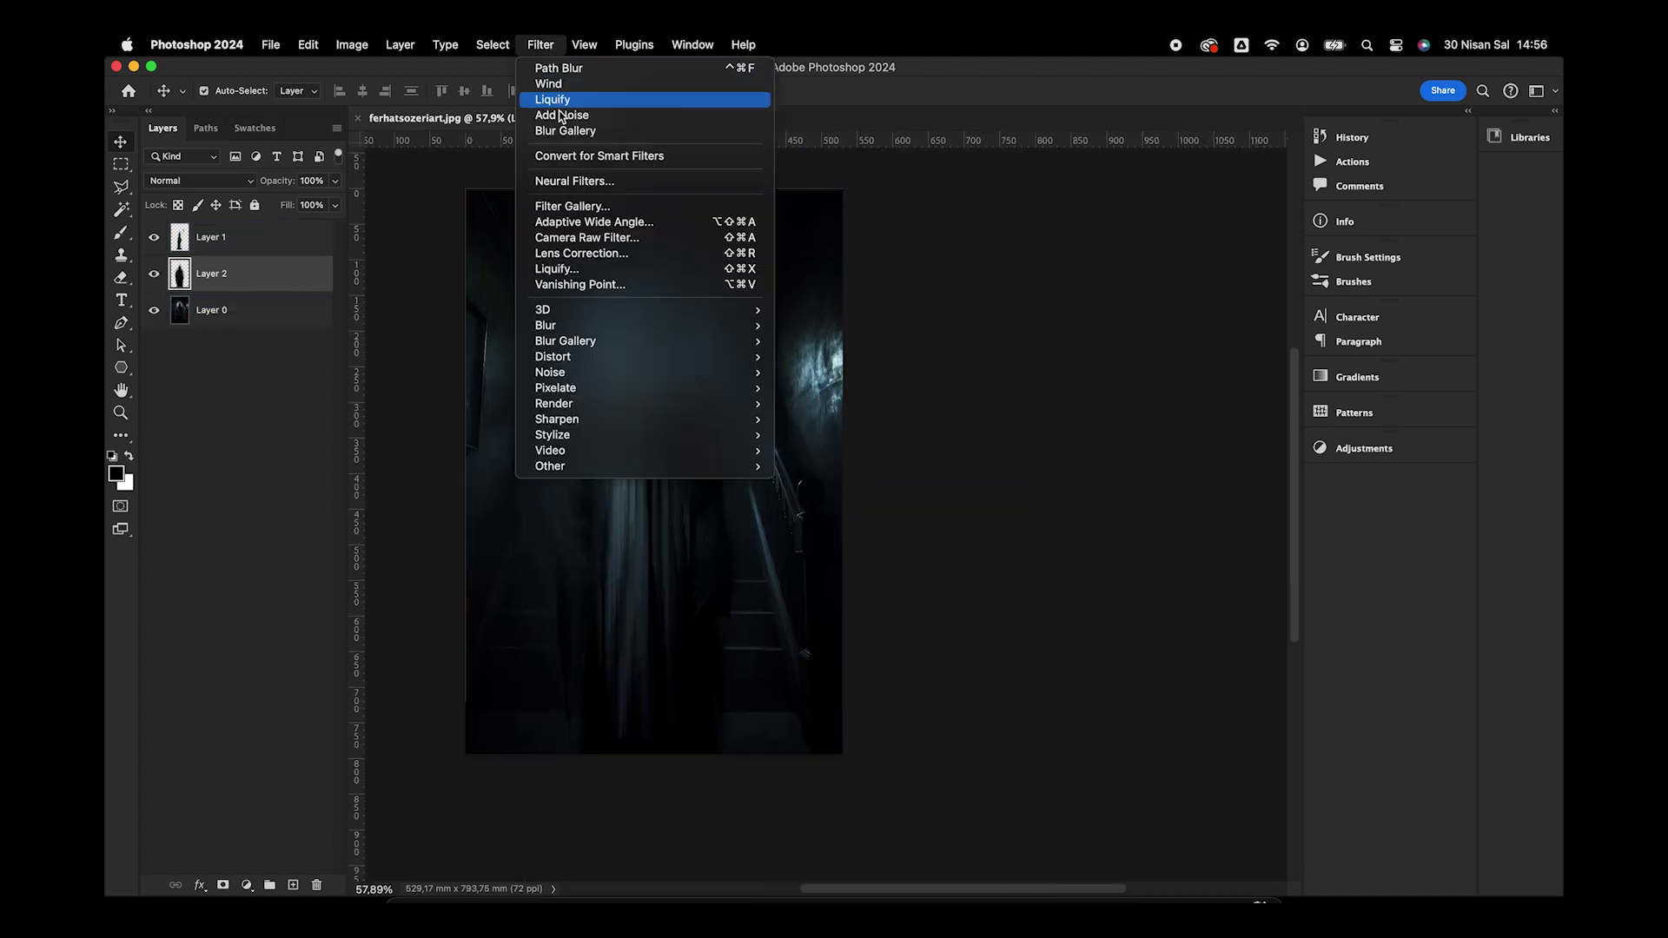
left_click(601, 270)
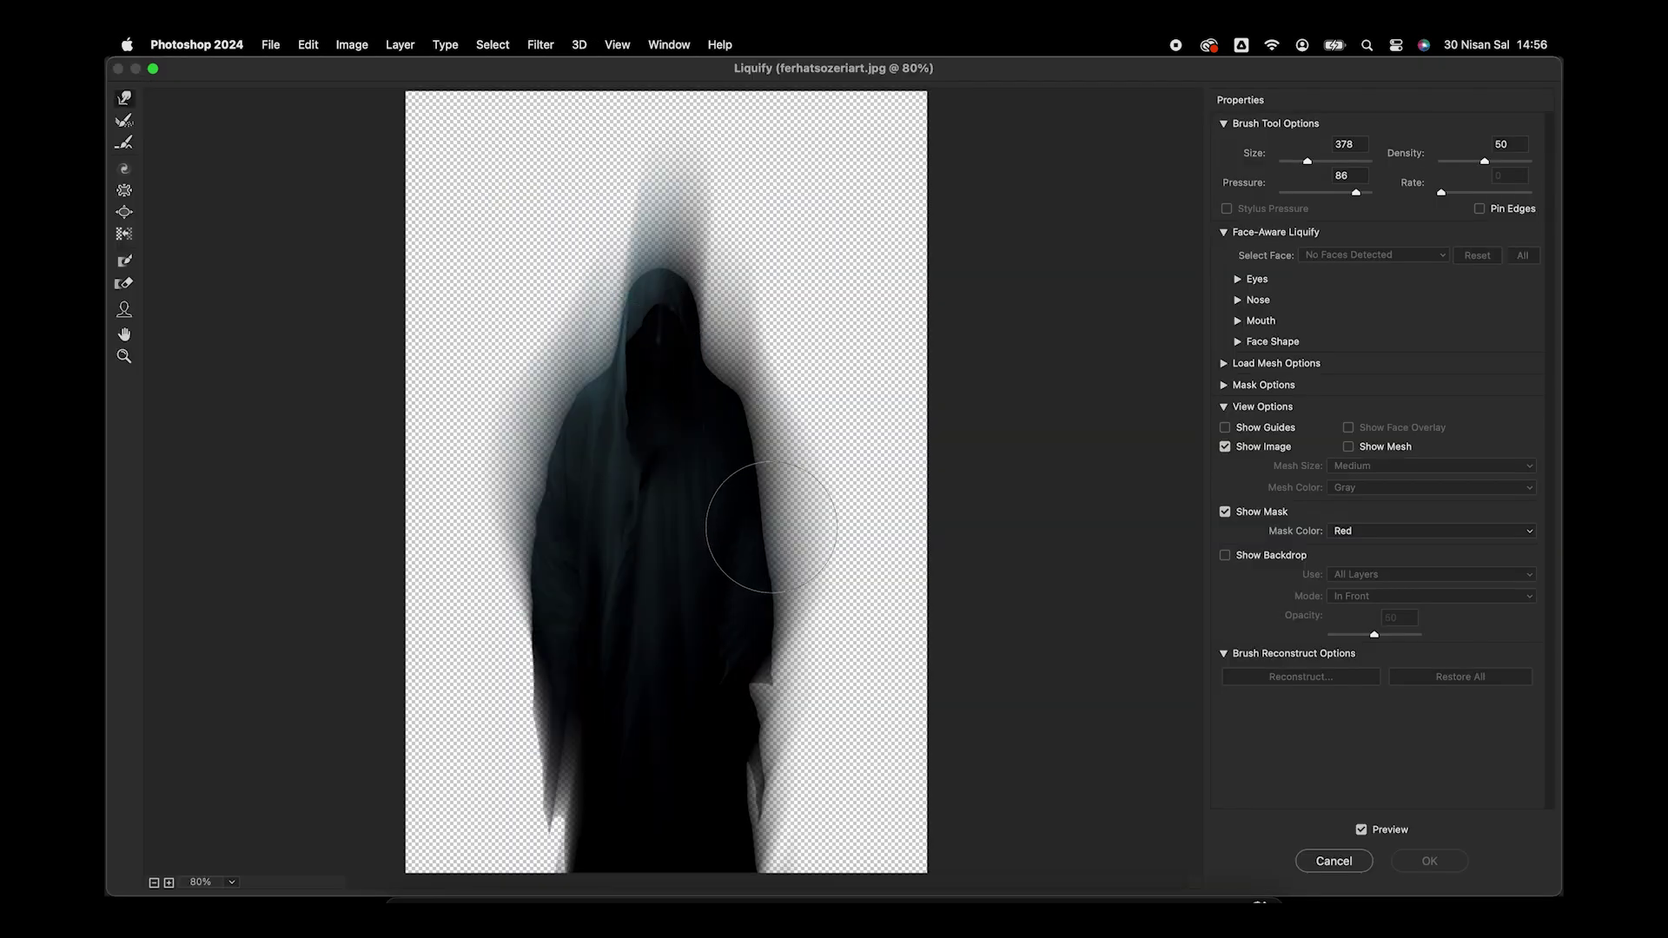
left_click_drag(734, 513, 880, 353)
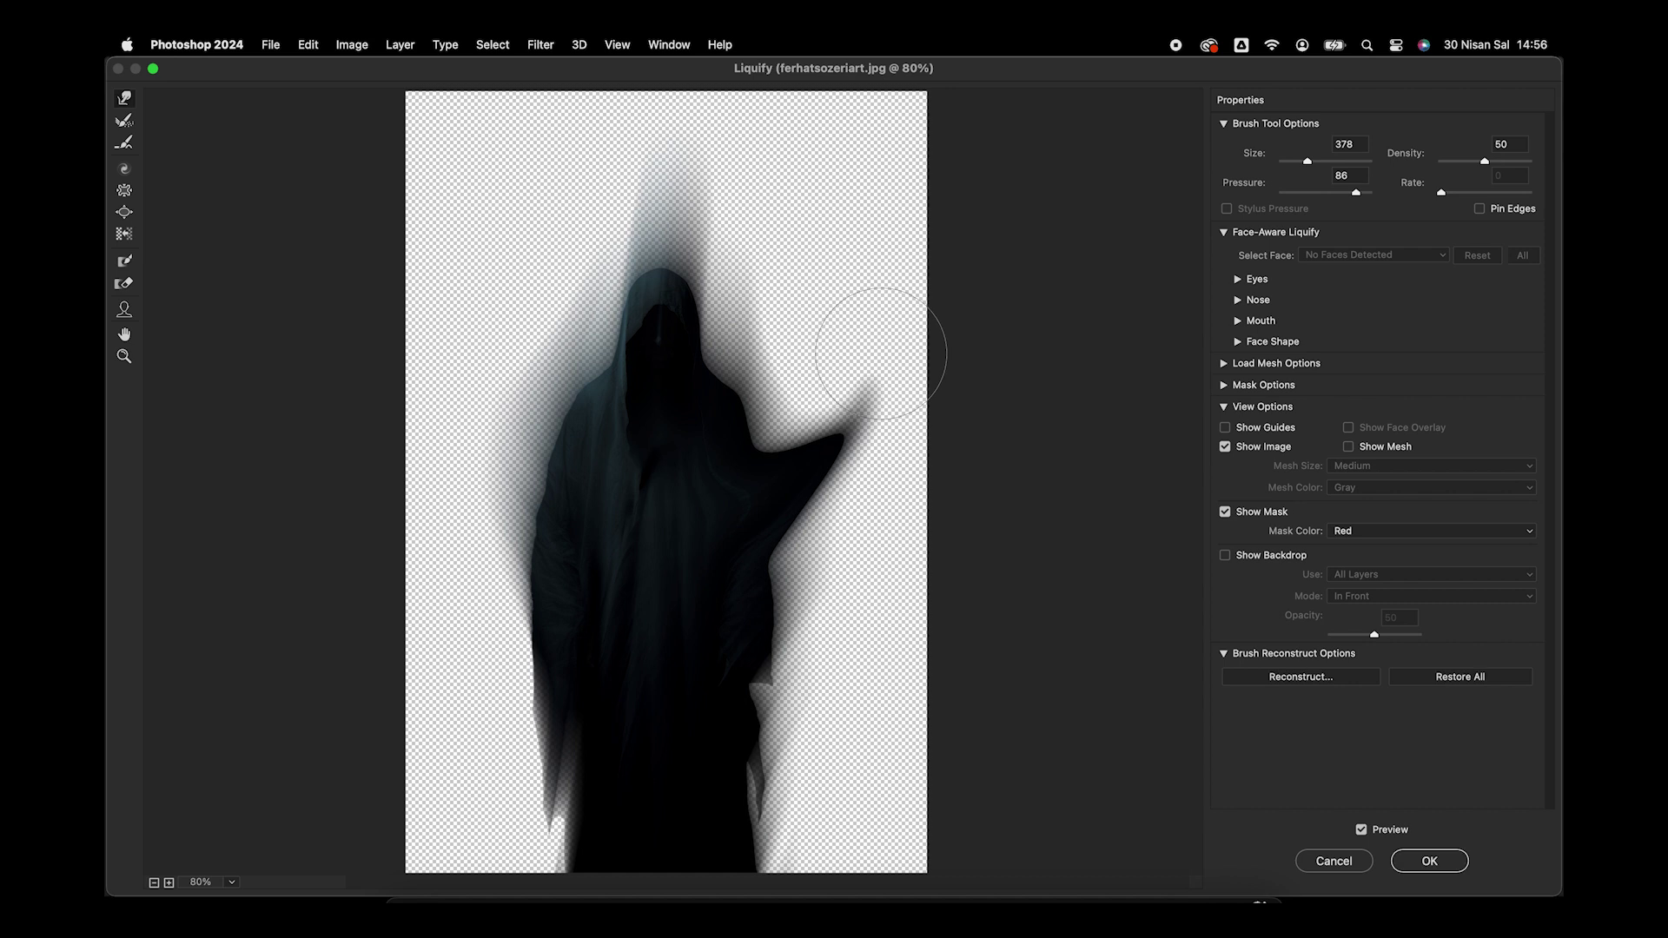
left_click_drag(764, 484, 800, 242)
left_click_drag(793, 465, 808, 257)
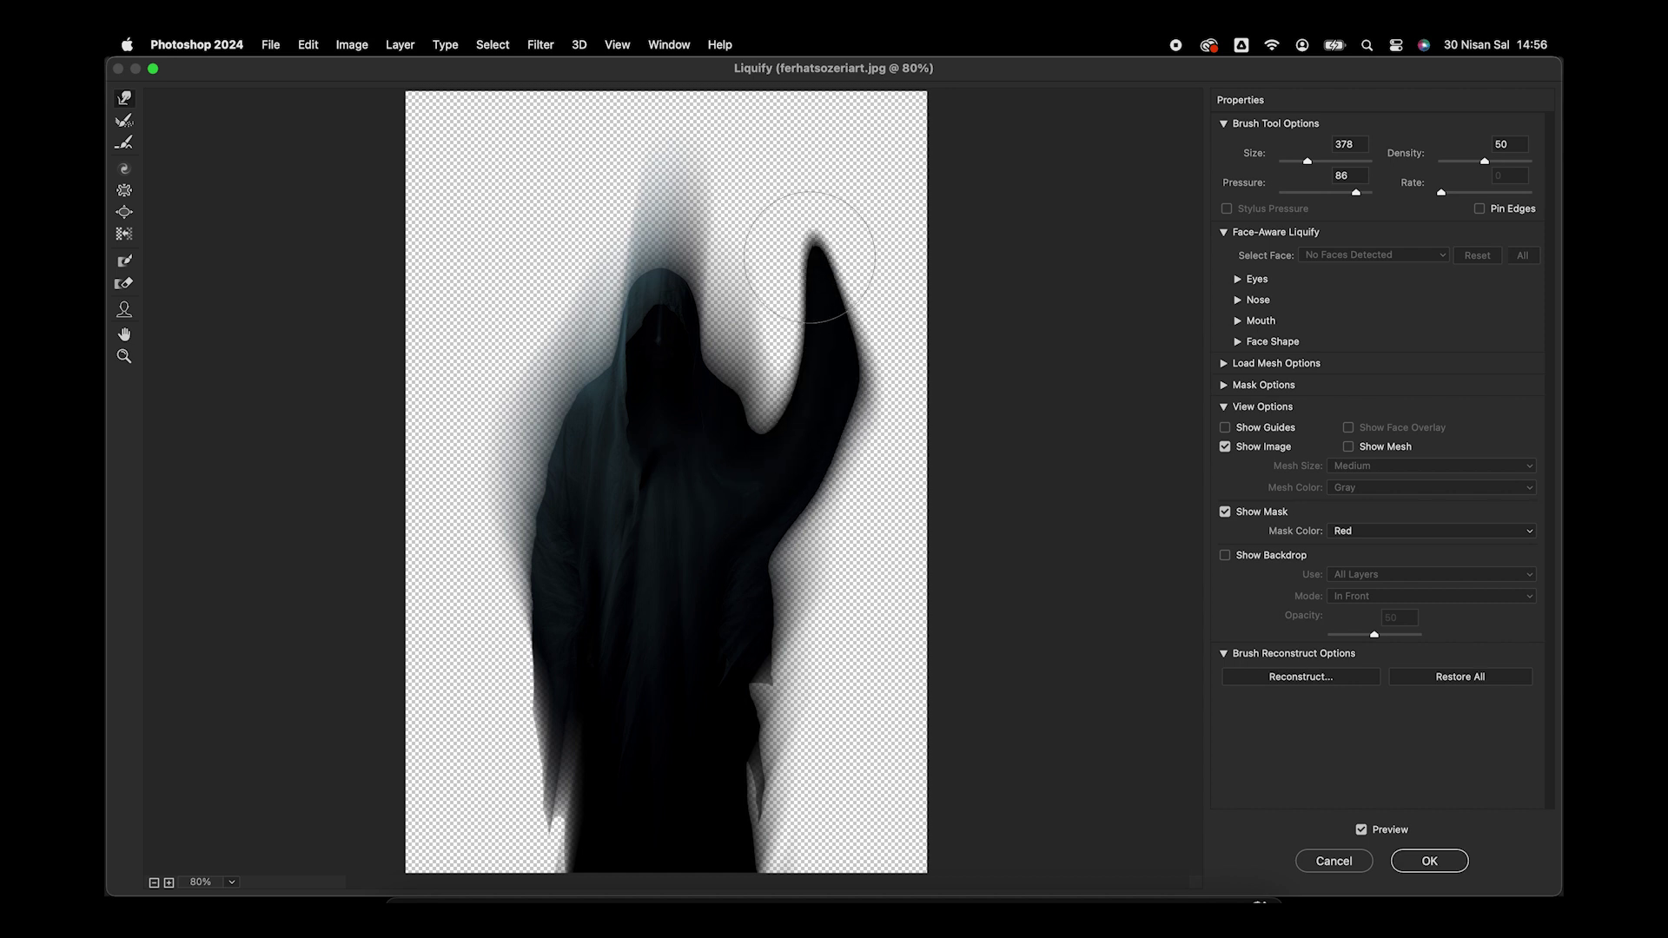
left_click_drag(860, 364, 786, 217)
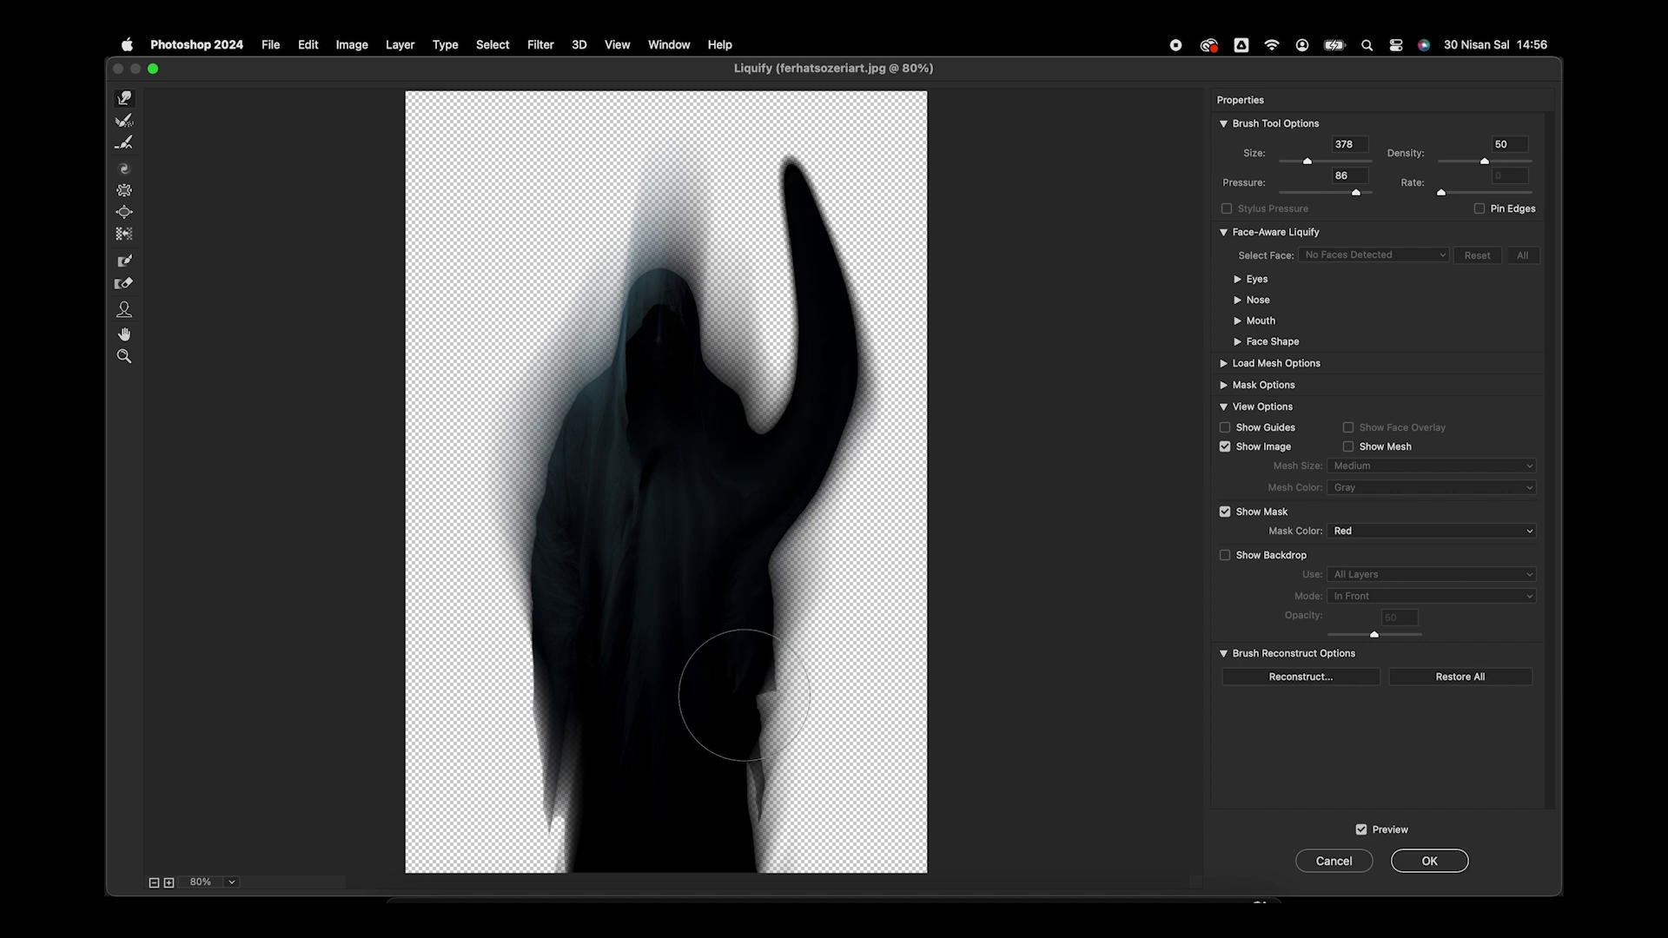
mouse_move(745, 694)
left_mouse_down()
mouse_move(786, 686)
mouse_move(860, 586)
left_mouse_up()
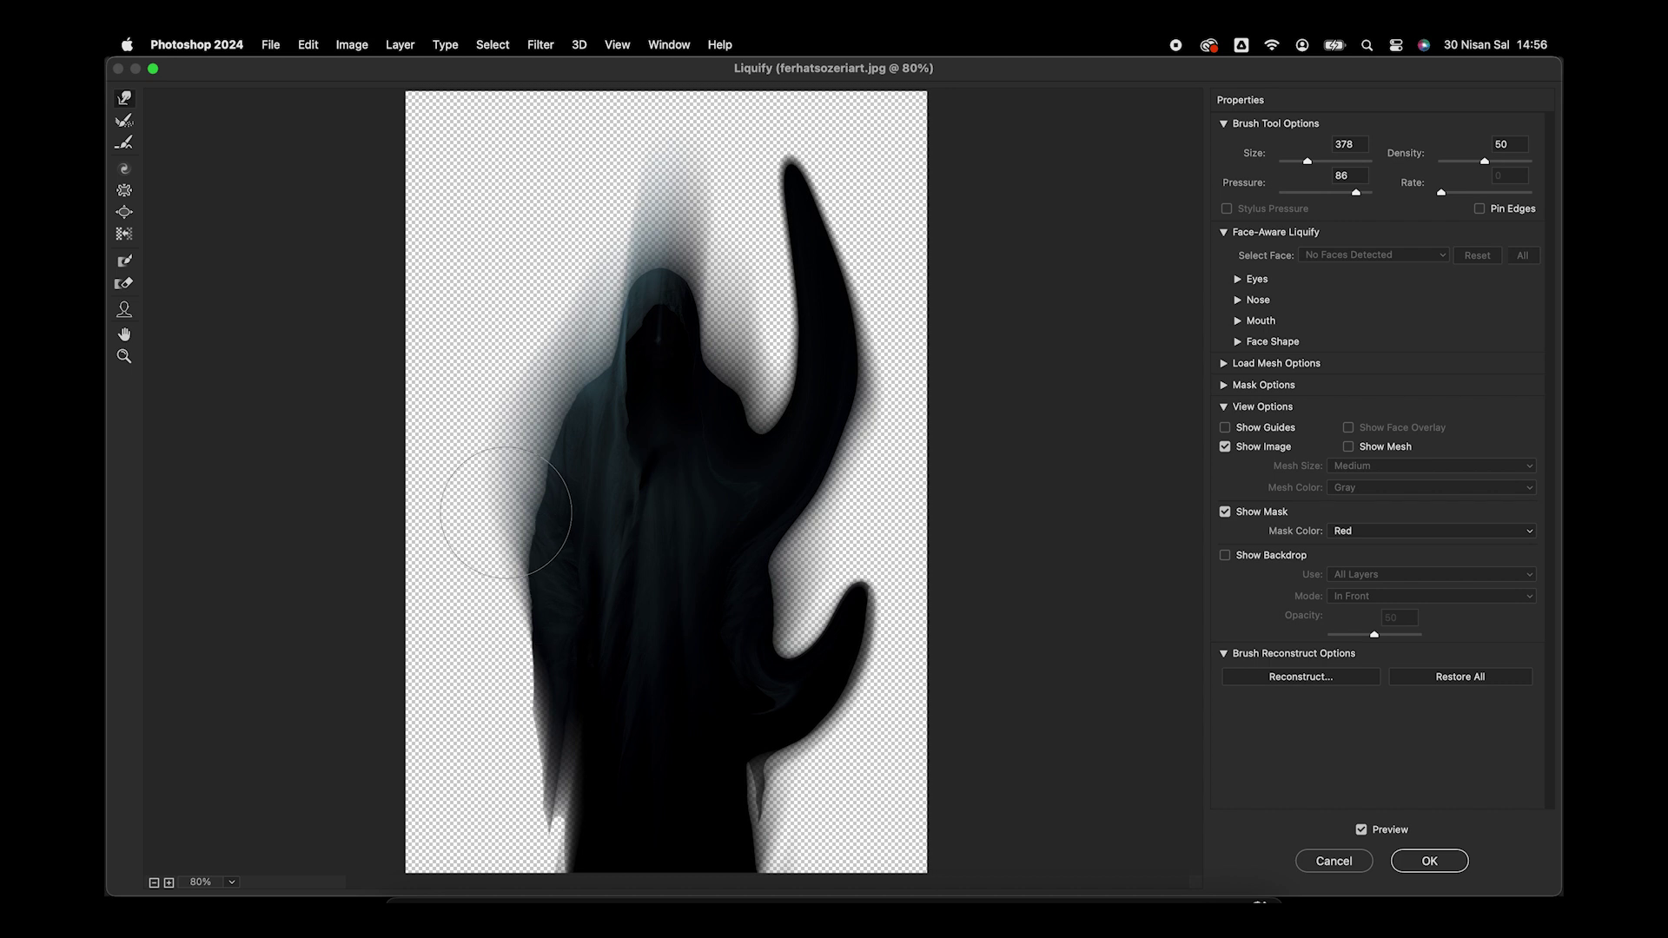
Warp the robe's left edge into a horn and tapered spikes reaching the left canvas edge
mouse_move(505, 513)
left_mouse_down()
mouse_move(521, 521)
mouse_move(509, 212)
left_mouse_up()
mouse_move(466, 391)
left_mouse_down()
mouse_move(489, 206)
mouse_move(540, 99)
left_mouse_up()
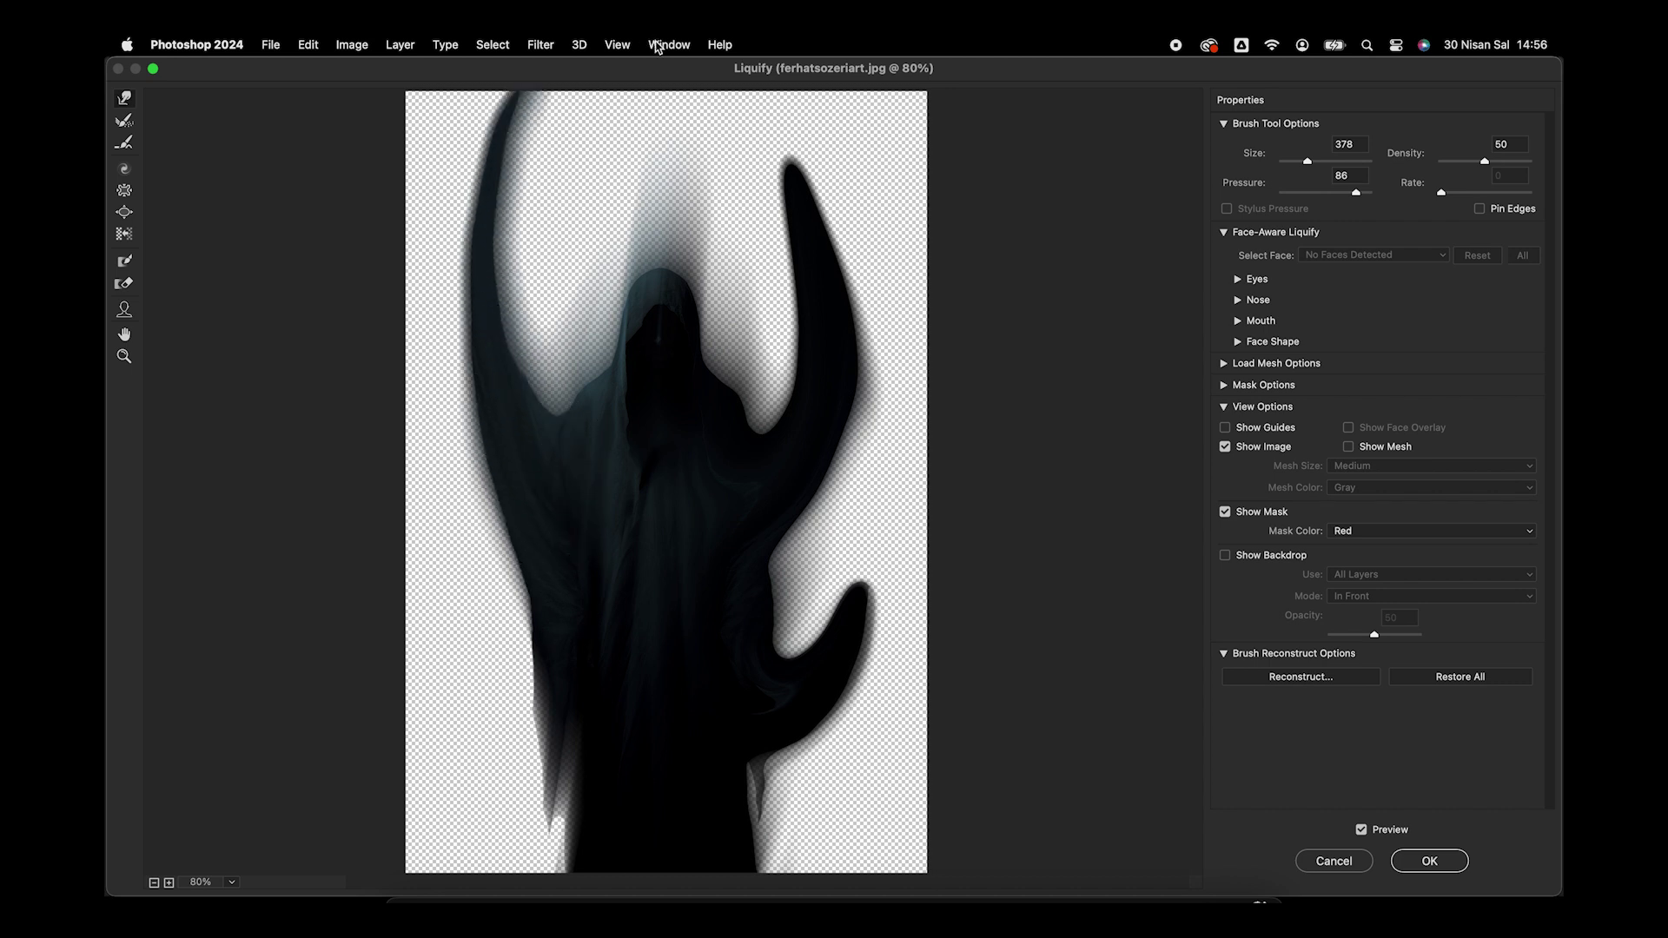
left_click_drag(551, 576, 408, 678)
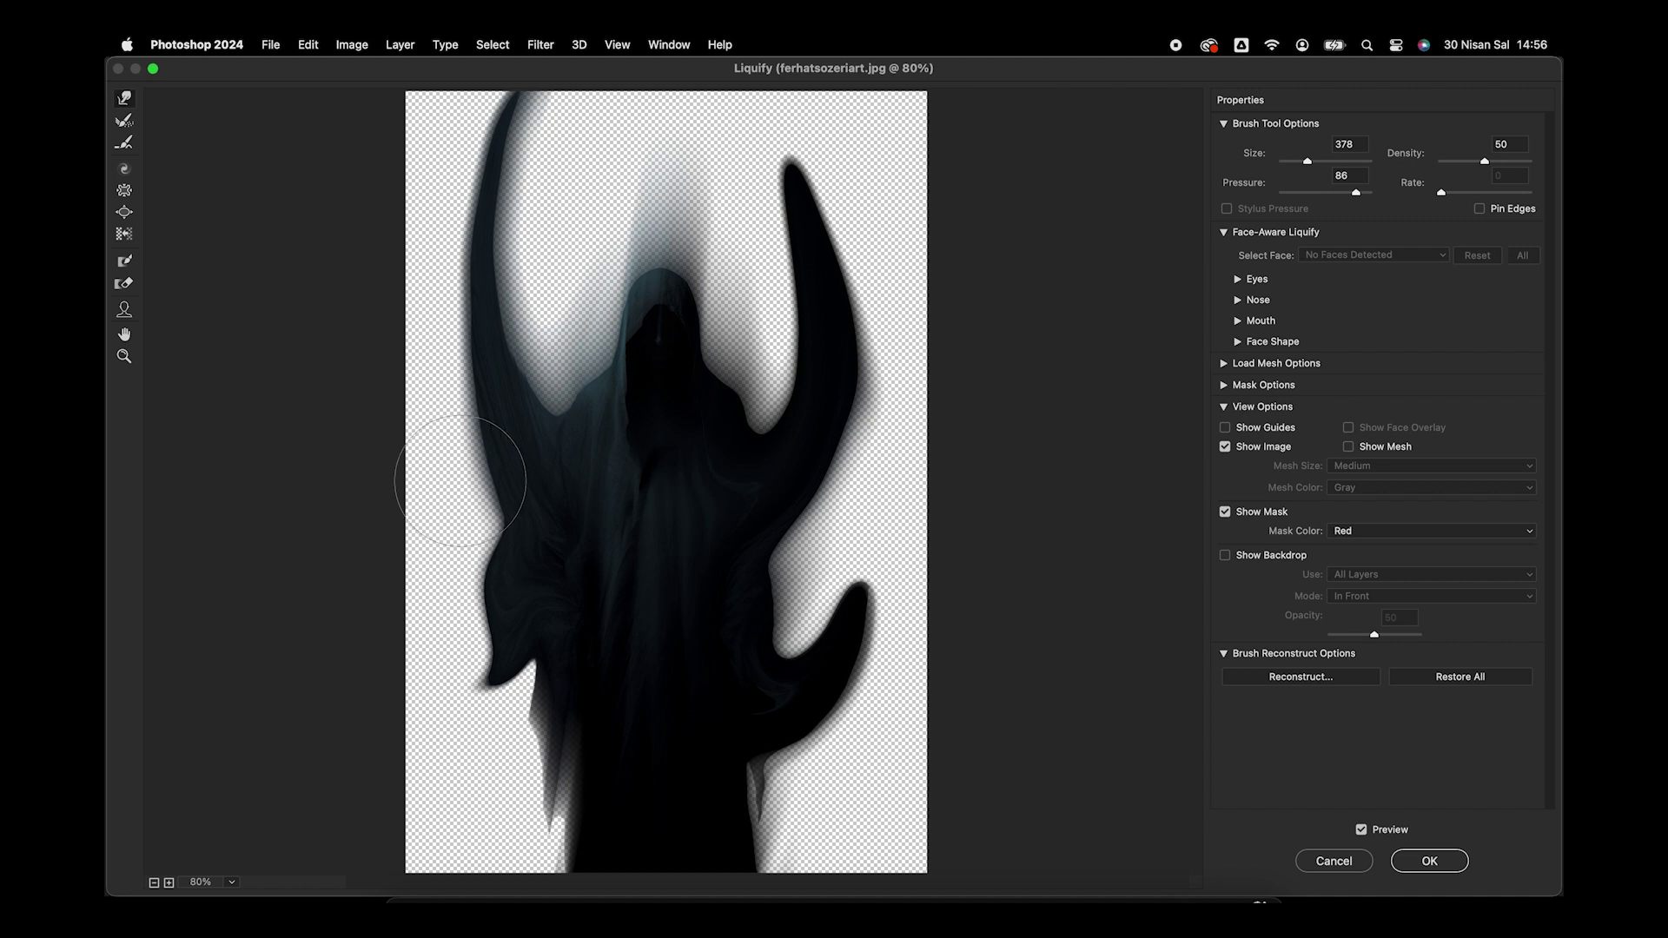
left_click_drag(539, 726, 391, 800)
mouse_move(484, 763)
left_mouse_down()
mouse_move(375, 807)
mouse_move(428, 744)
left_mouse_up()
left_click_drag(484, 577, 430, 525)
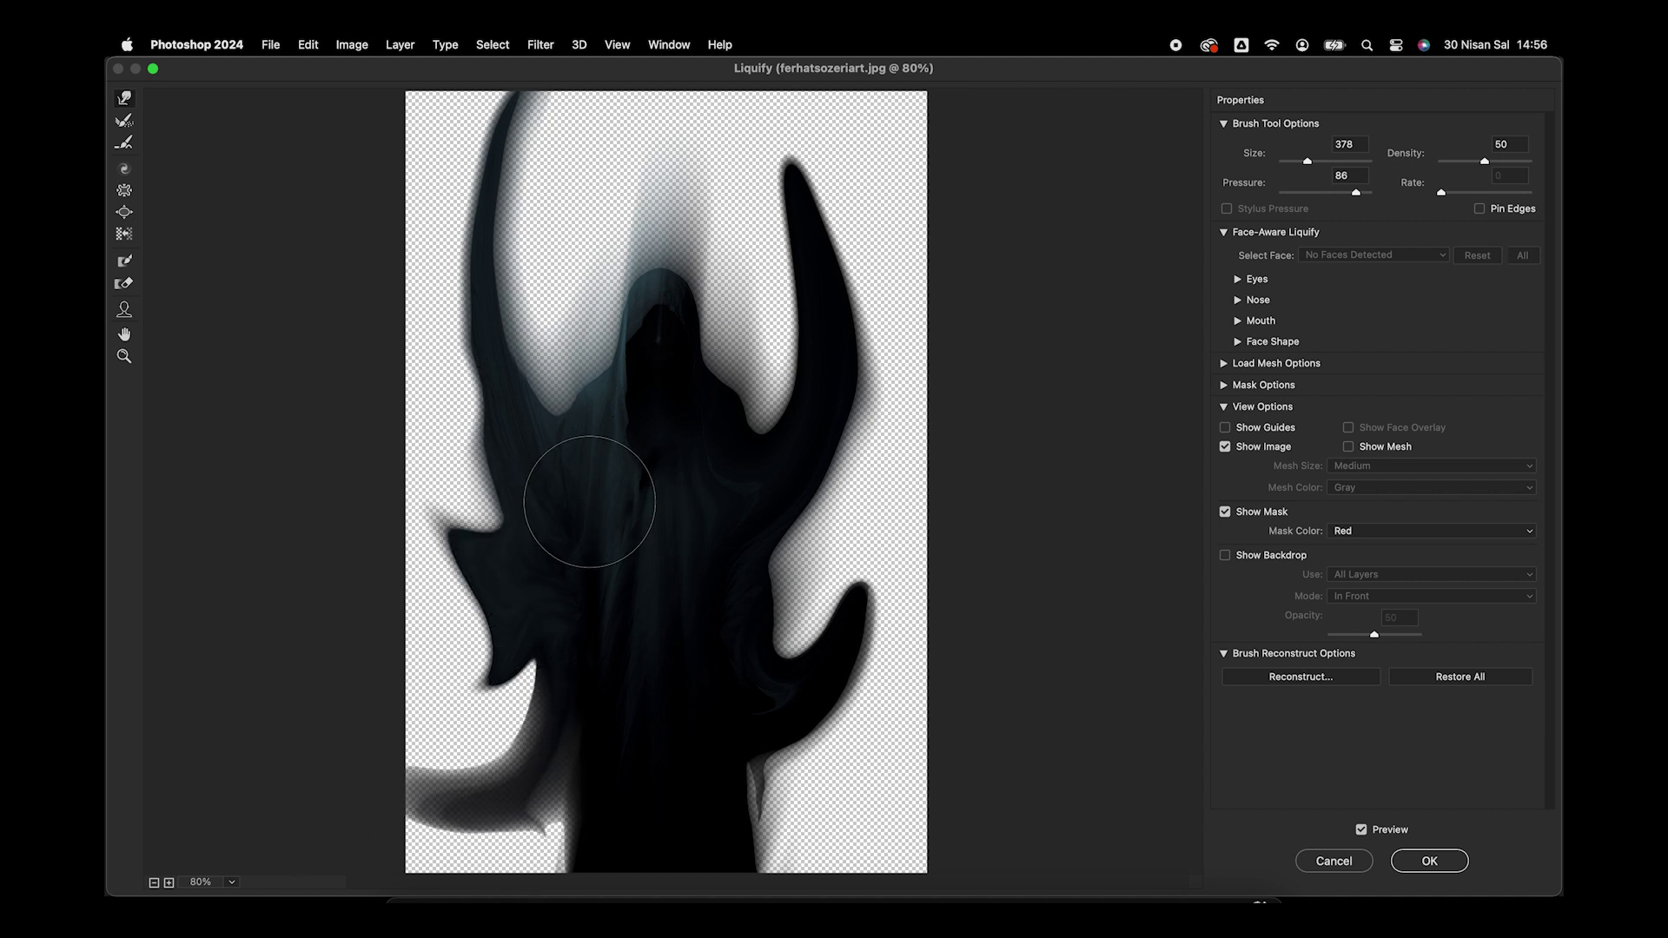
left_click_drag(589, 501, 413, 487)
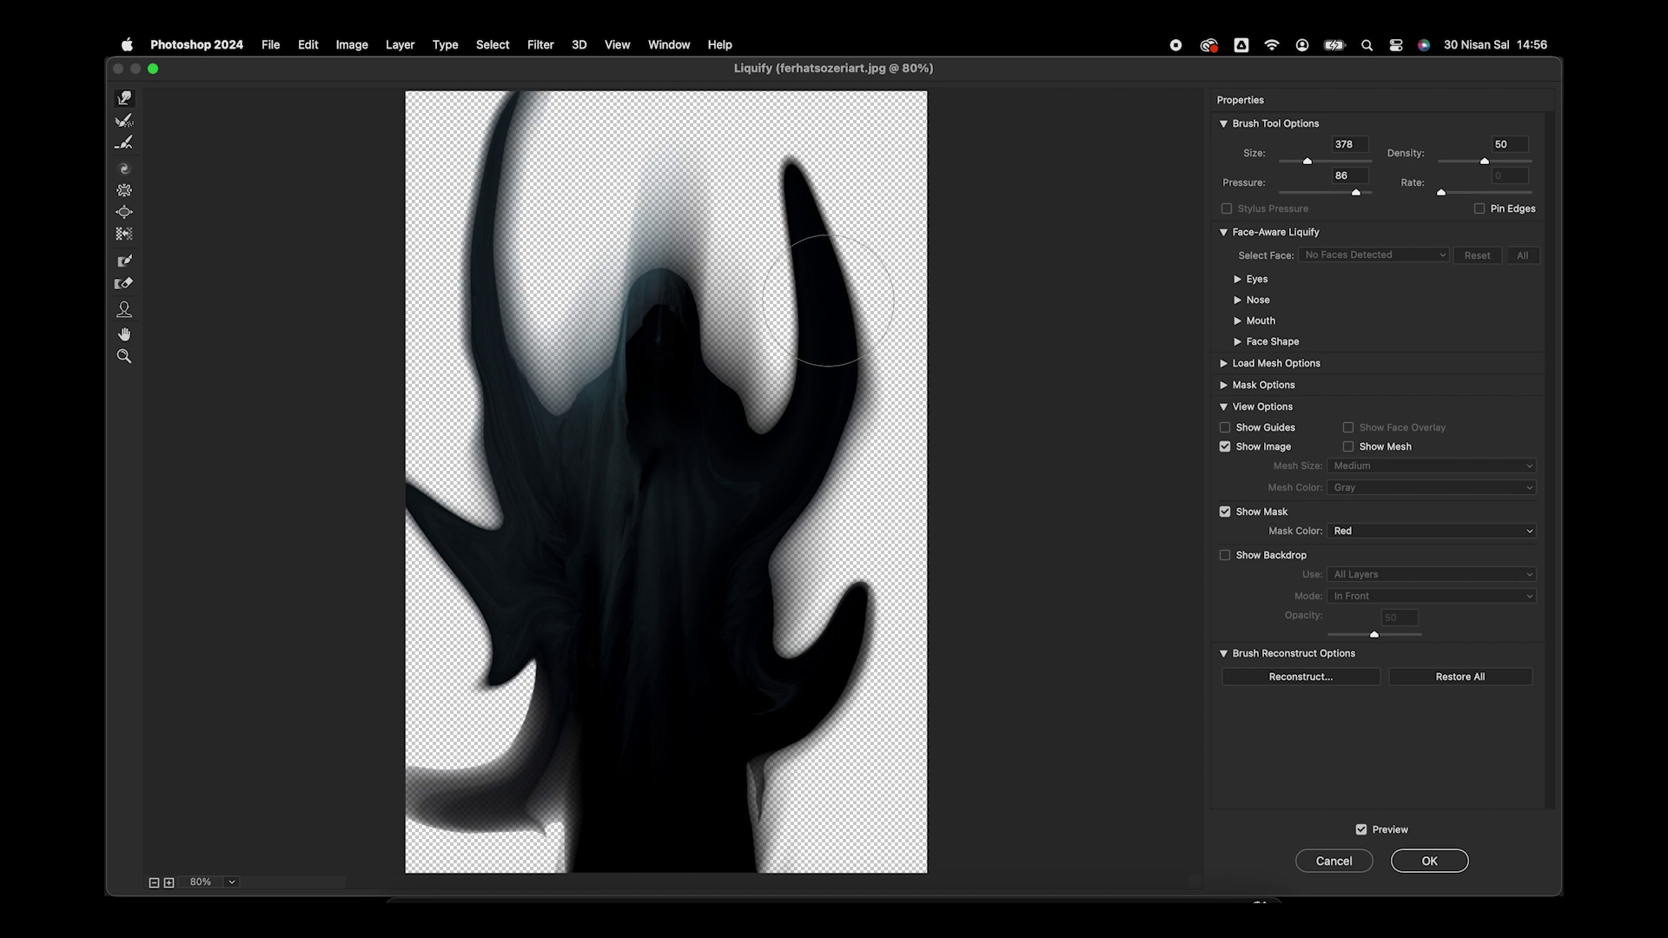
Stretch the right horn to the top edge and raise a sharp spike beside the hood
left_click_drag(827, 300, 768, 122)
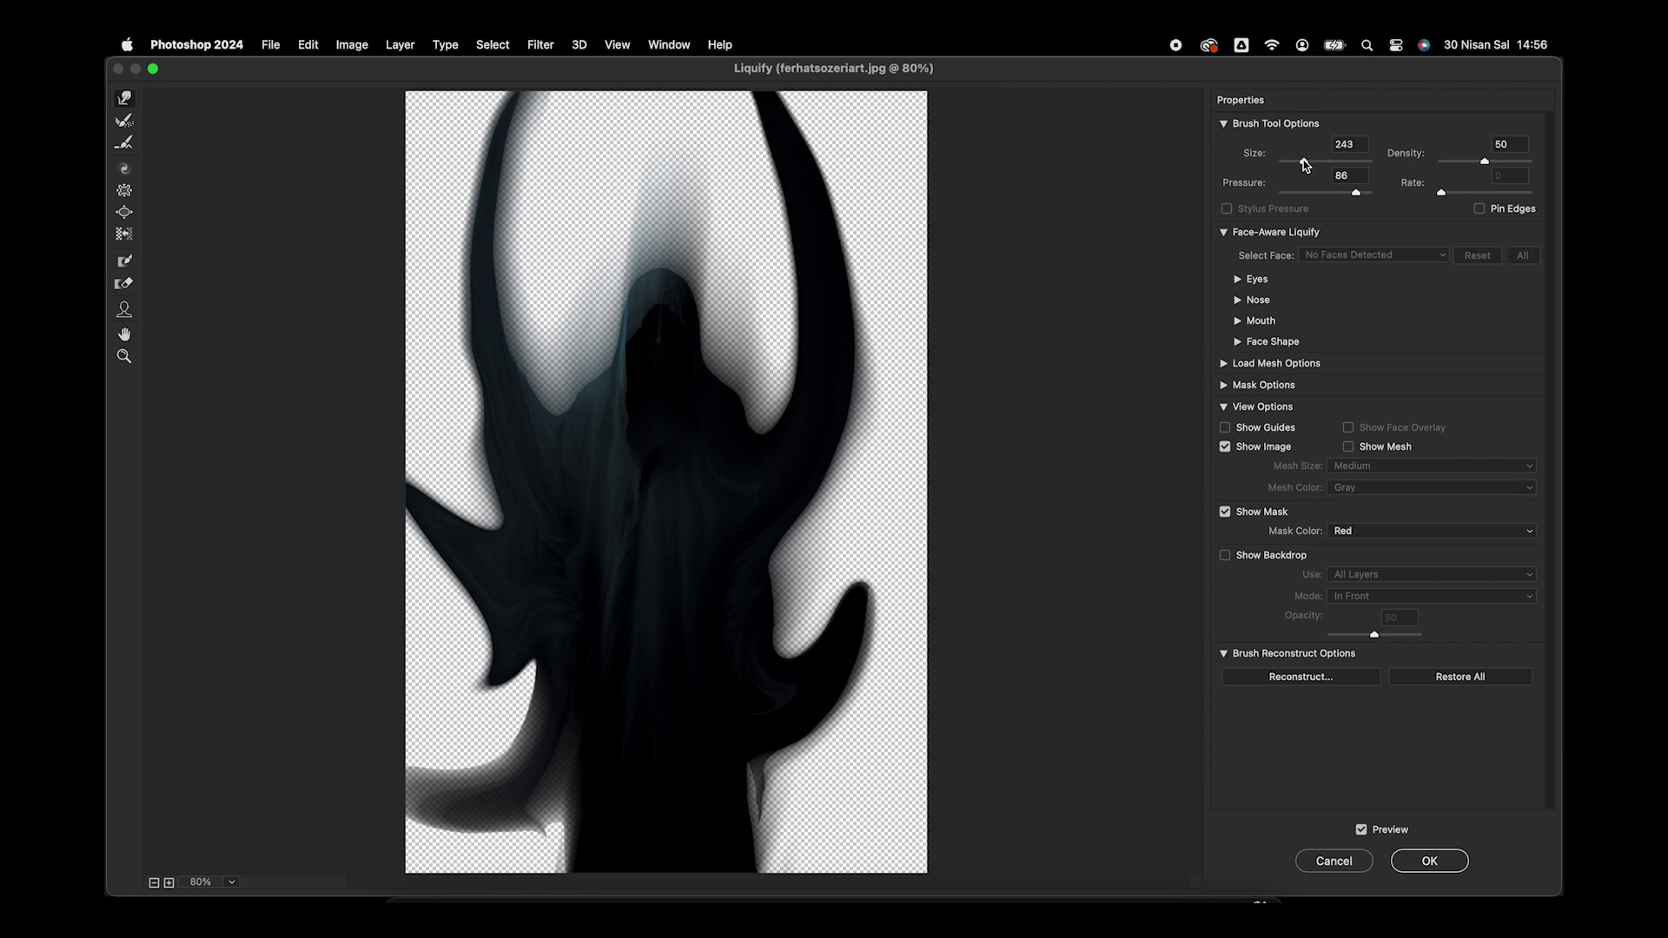
left_click_drag(741, 439, 743, 345)
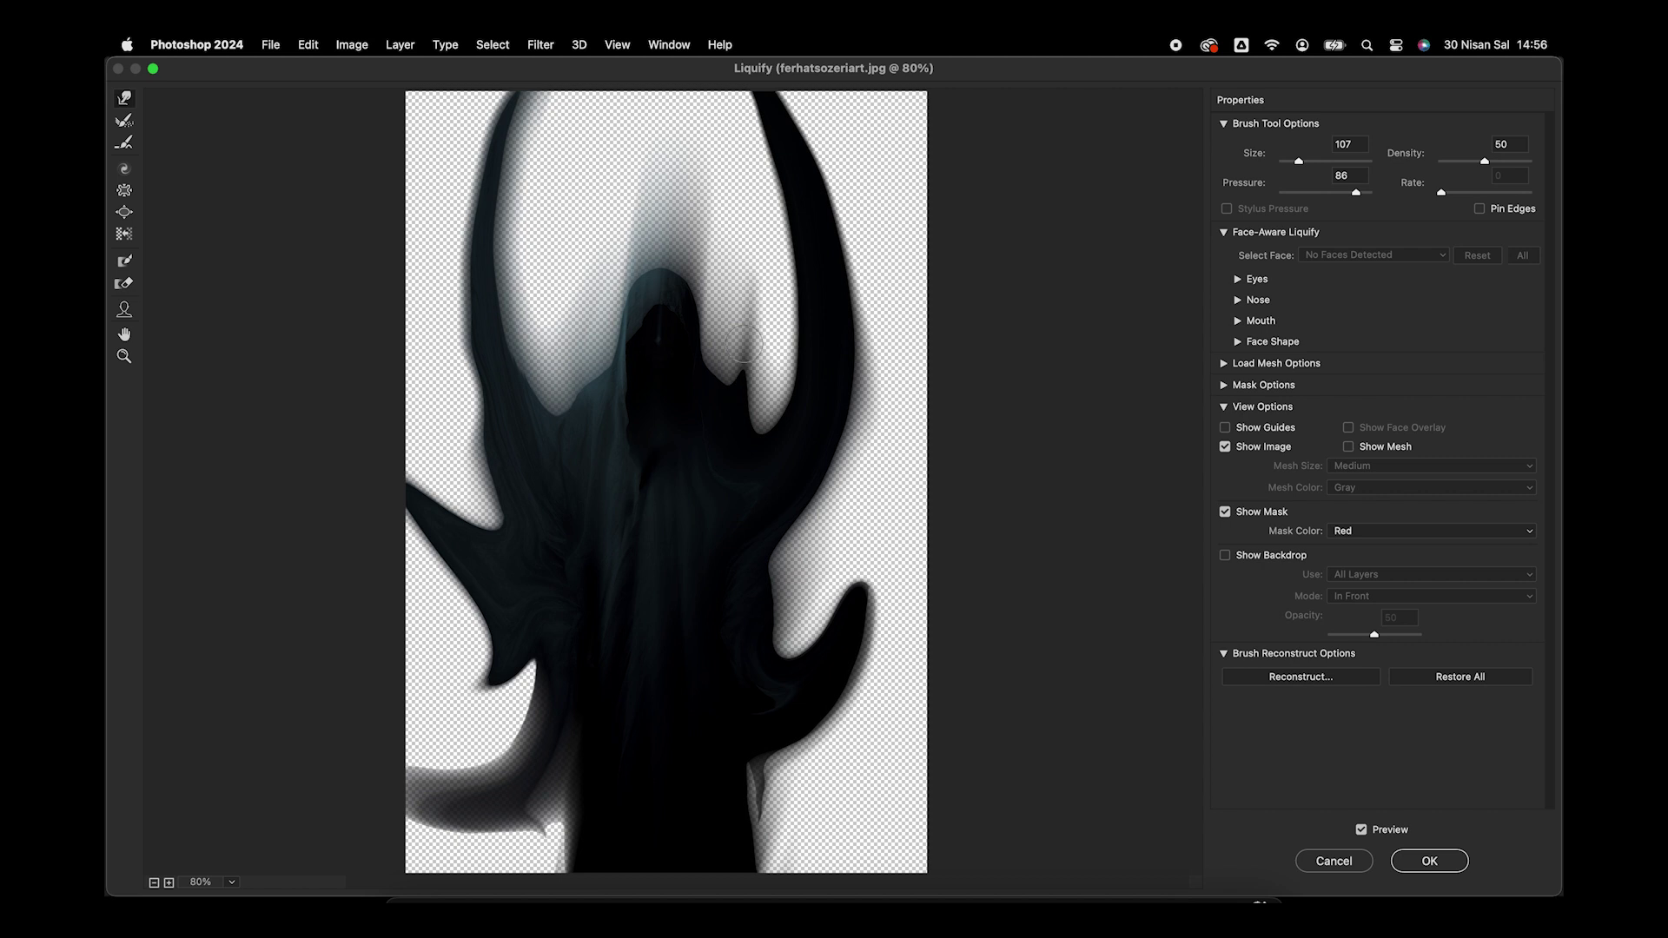
left_click_drag(732, 409, 714, 228)
left_click_drag(737, 372, 669, 151)
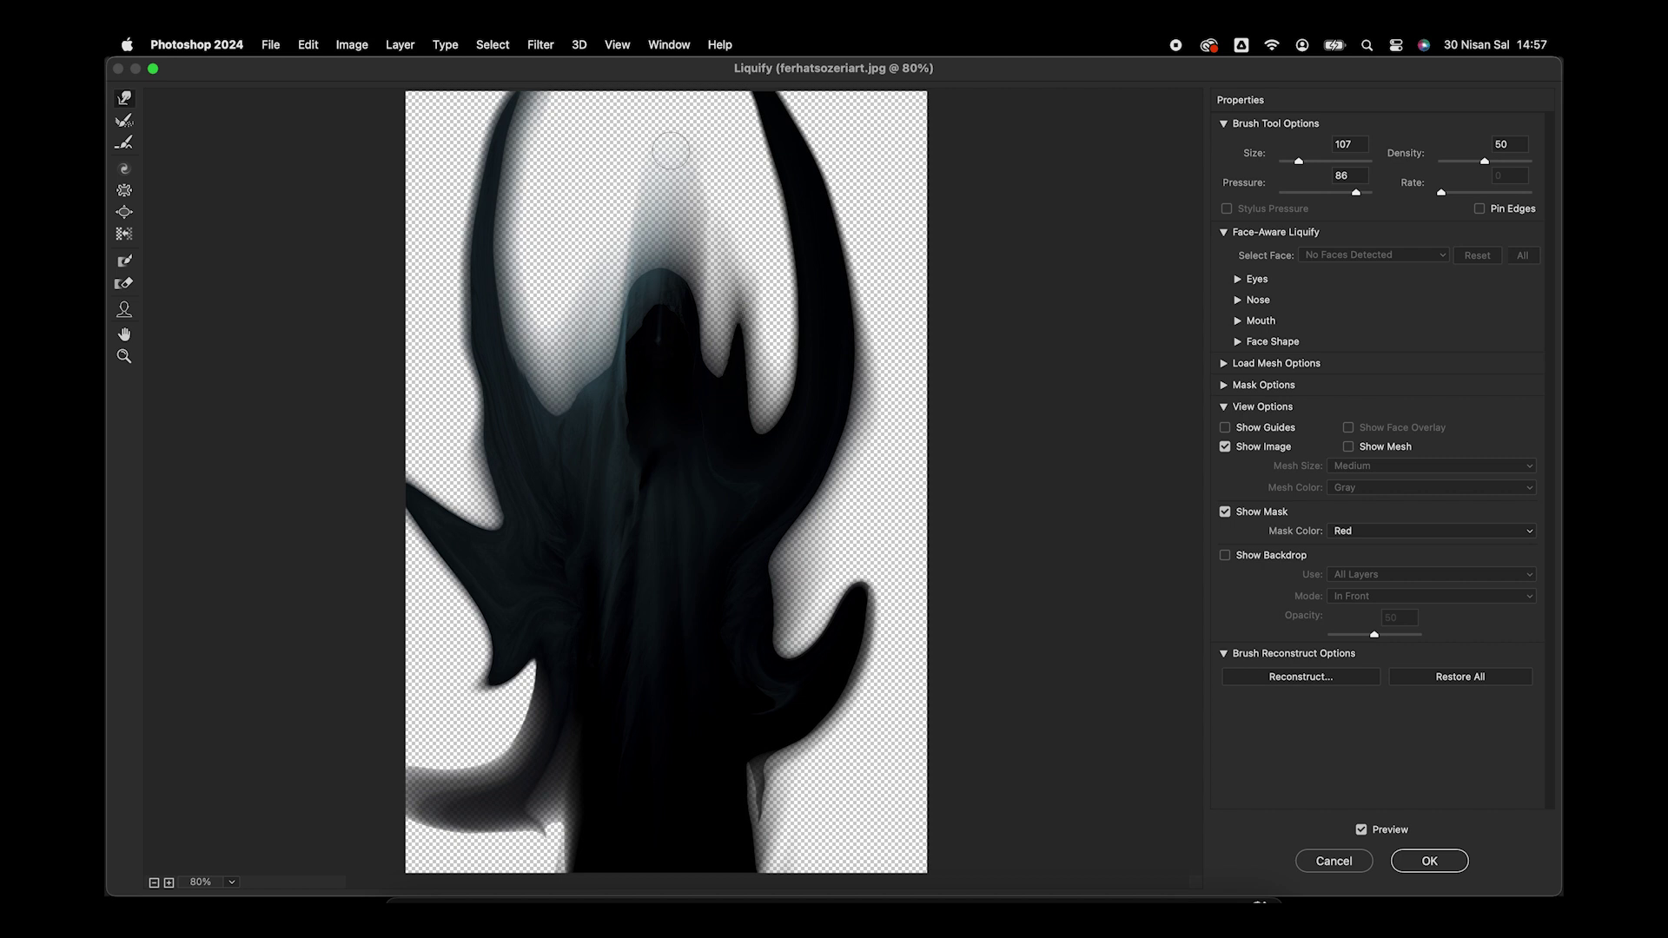
mouse_move(574, 395)
left_mouse_down()
mouse_move(568, 259)
mouse_move(610, 217)
left_mouse_up()
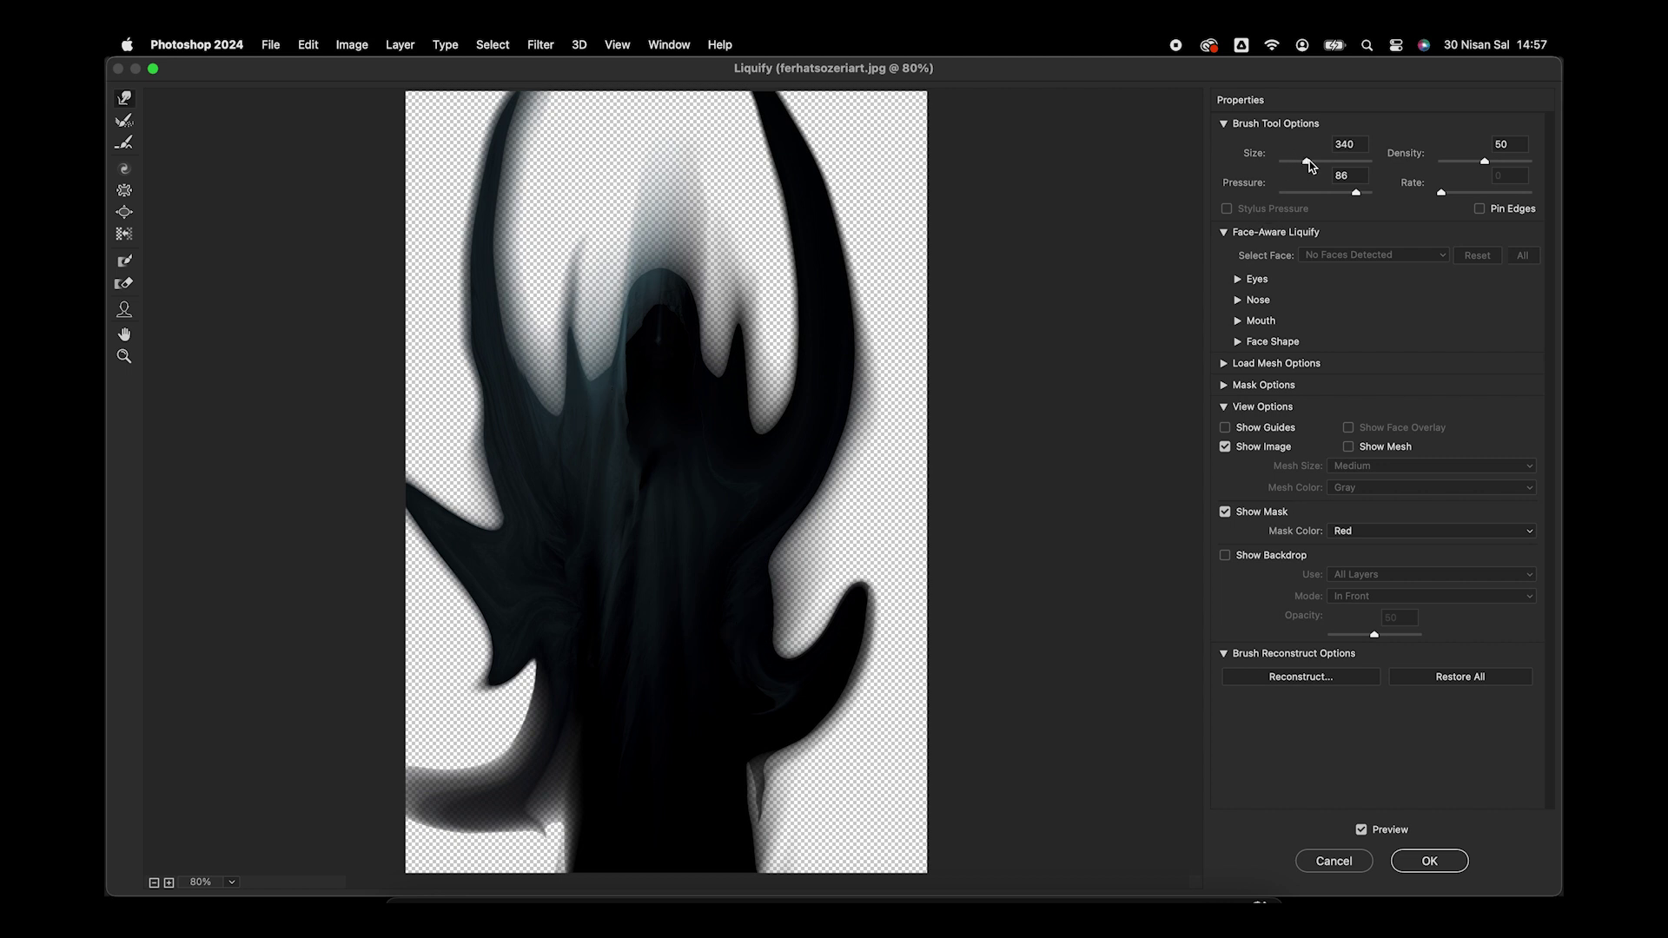
Pull dark arms and spikes toward the right edge and a spike up-left from the lower left
left_click_drag(708, 782, 877, 711)
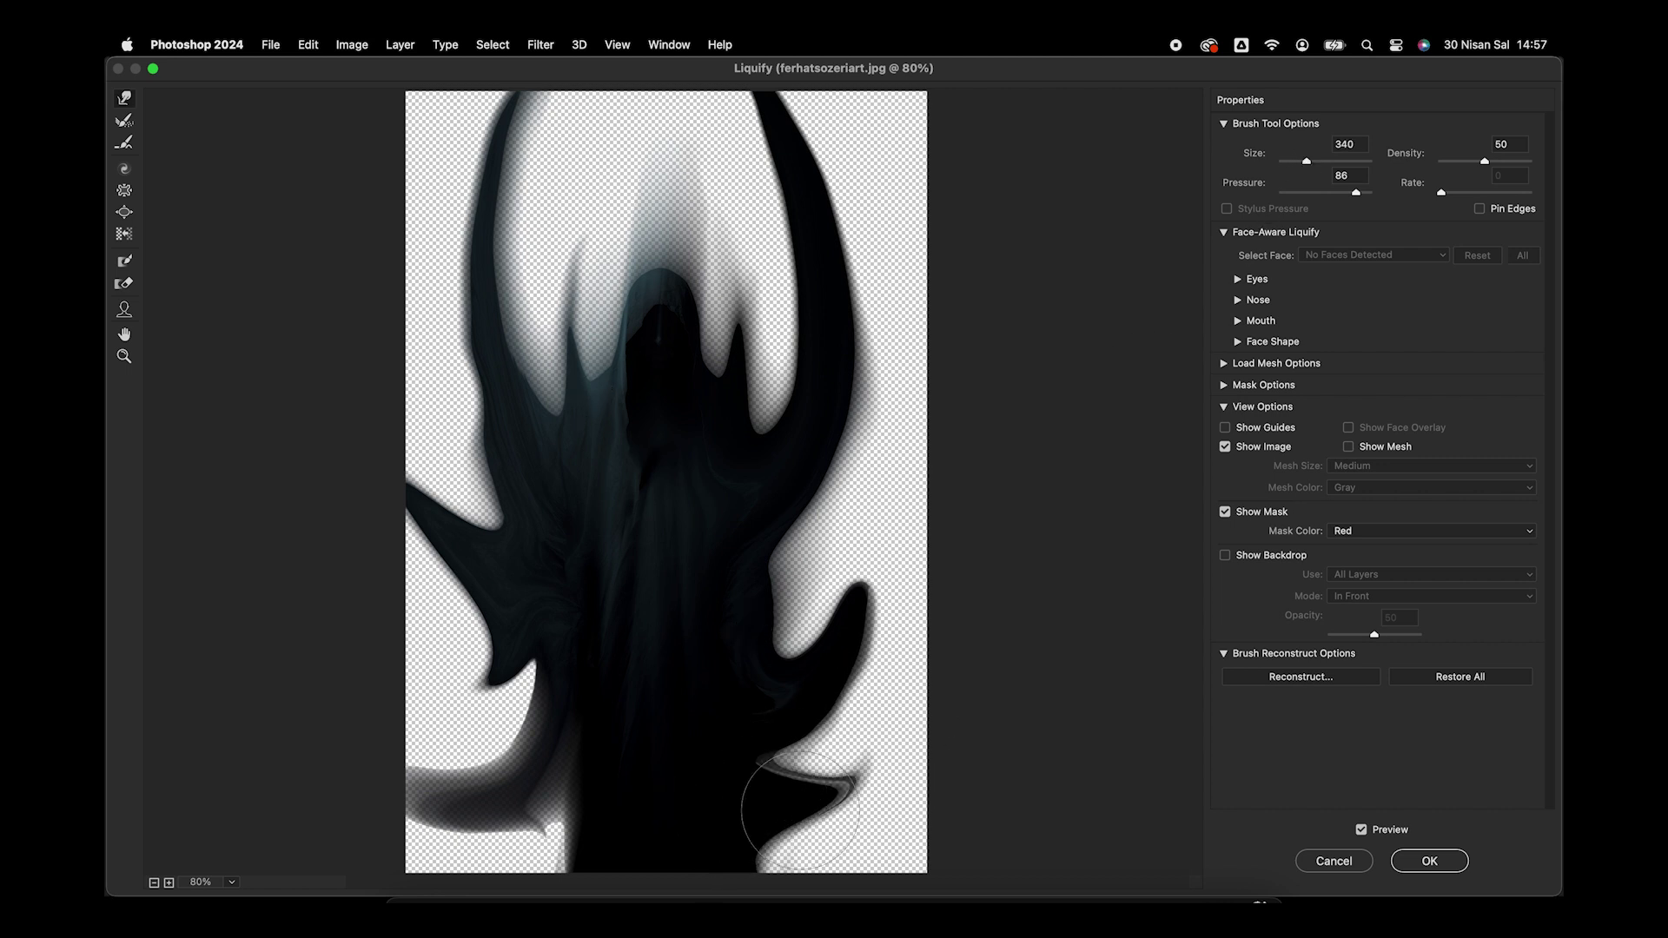
left_click_drag(760, 790, 986, 663)
left_click_drag(726, 670, 923, 465)
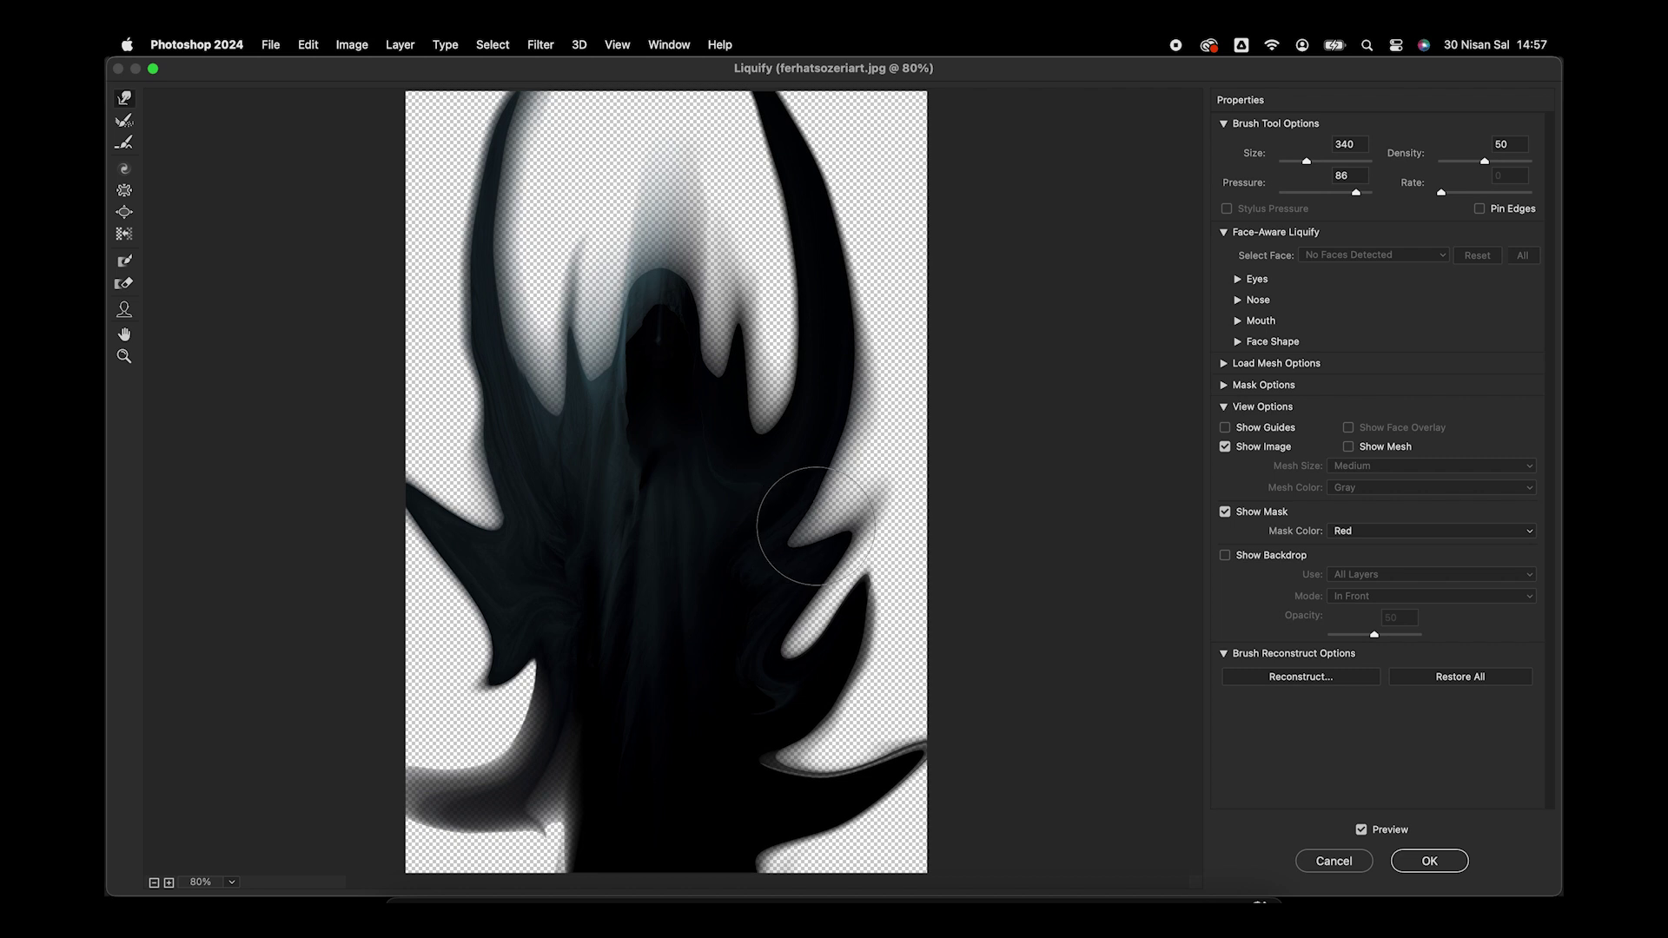
left_click_drag(800, 502, 925, 469)
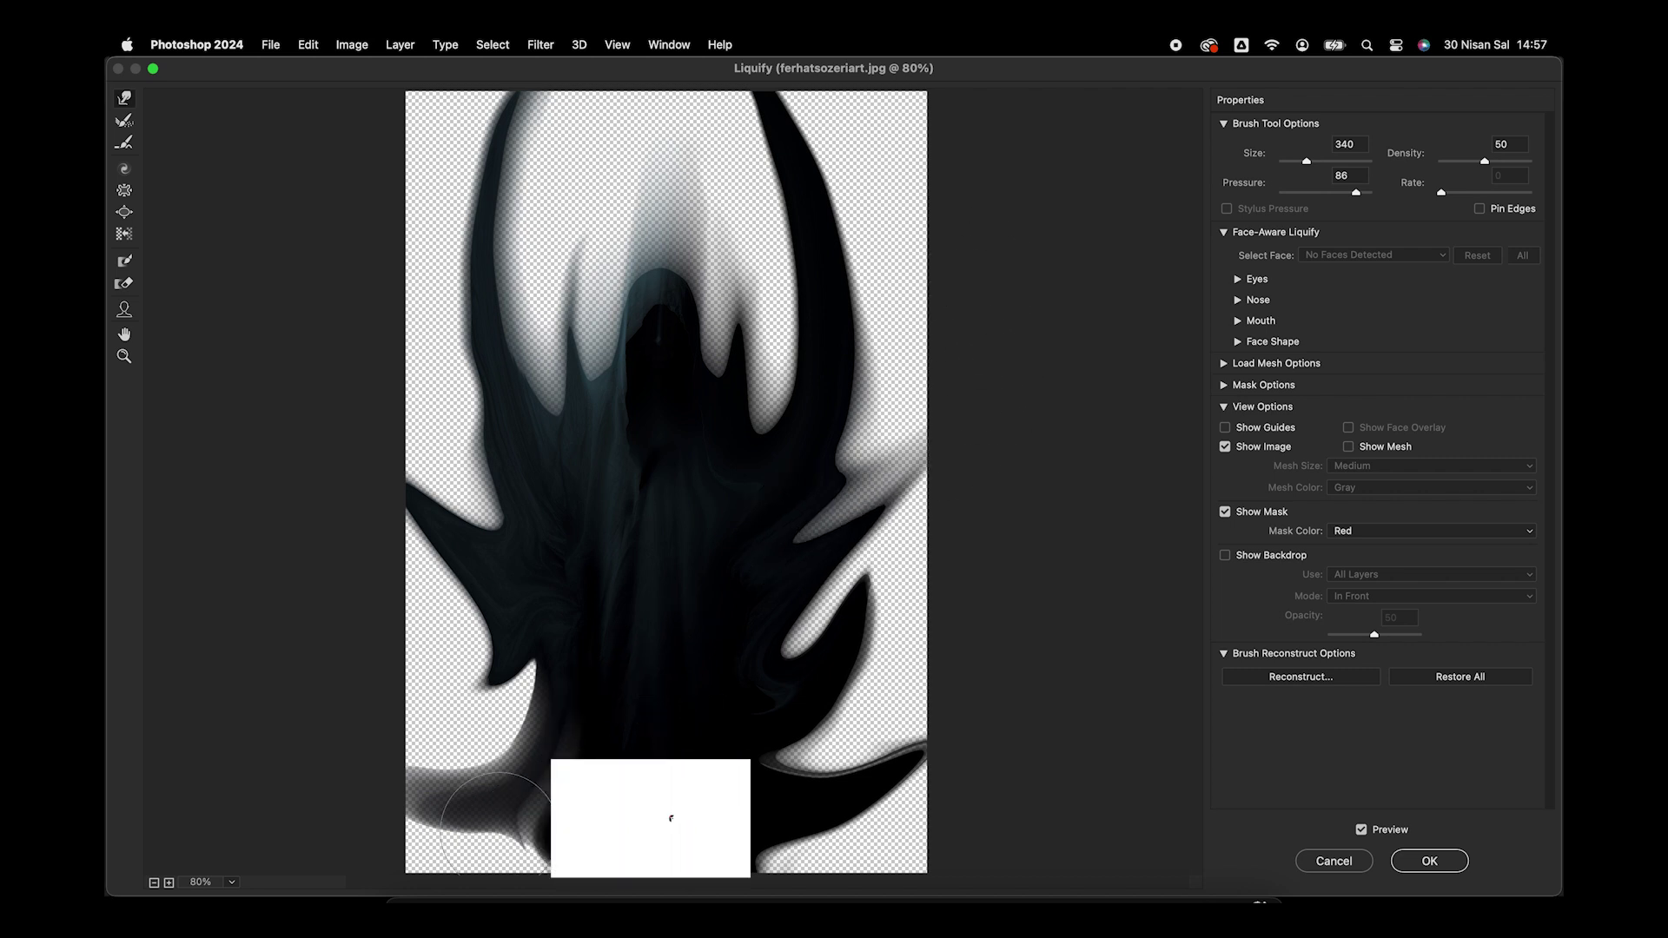
left_click_drag(530, 760, 426, 695)
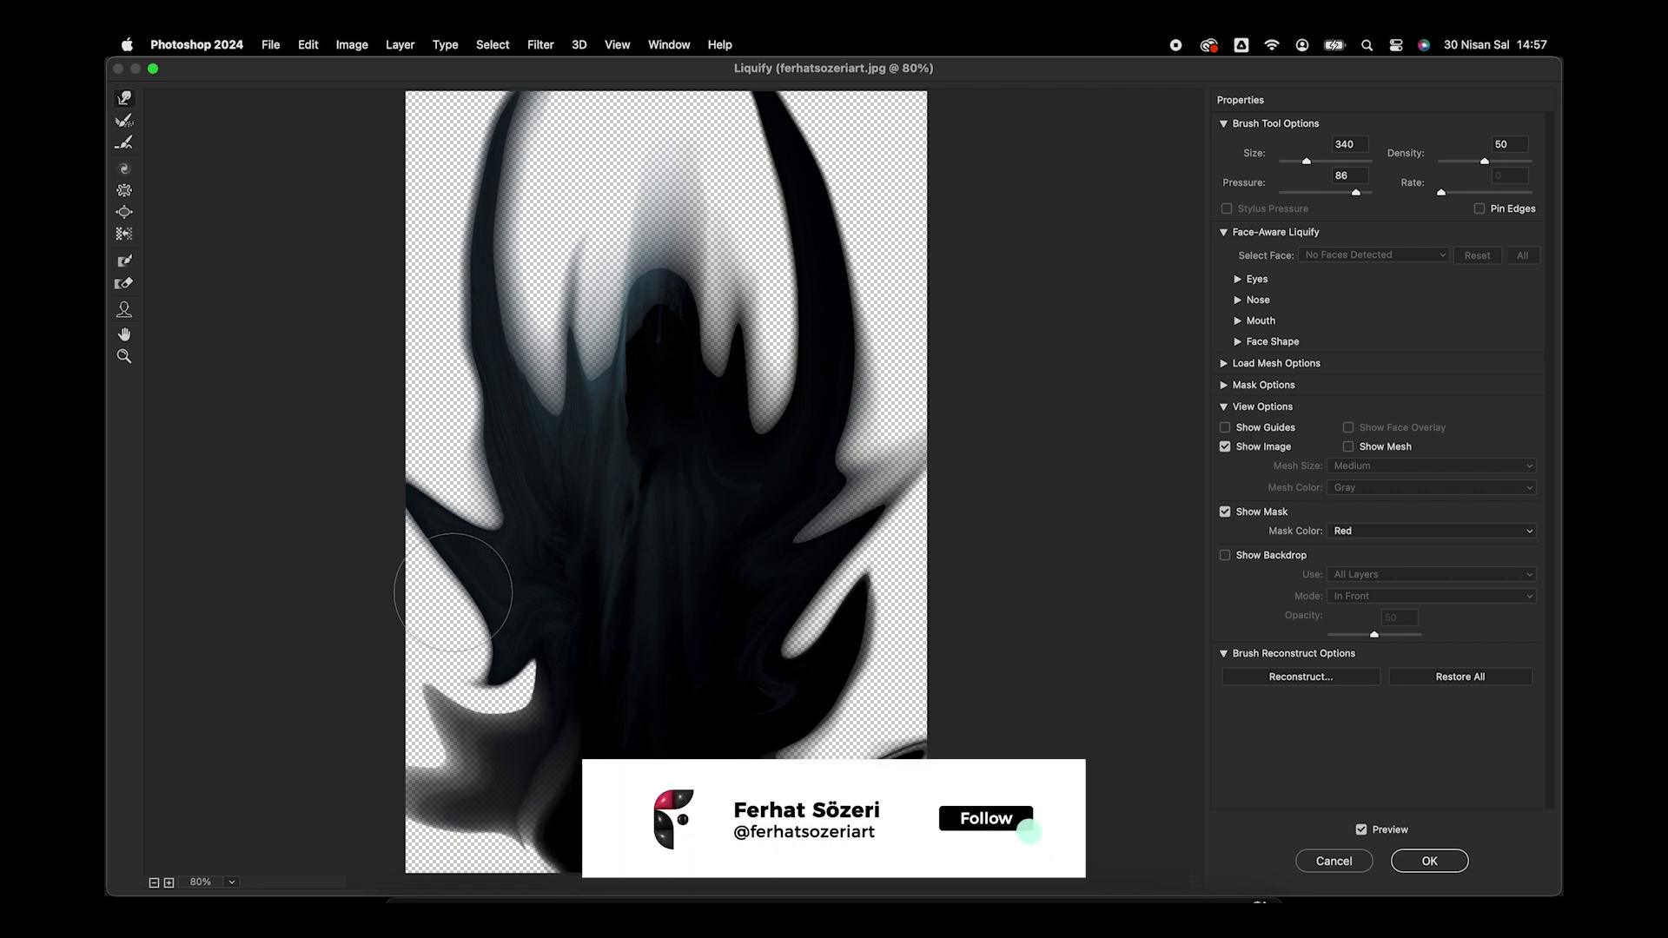
Apply the Liquify warp and reposition the view of the poster
left_click(1428, 860)
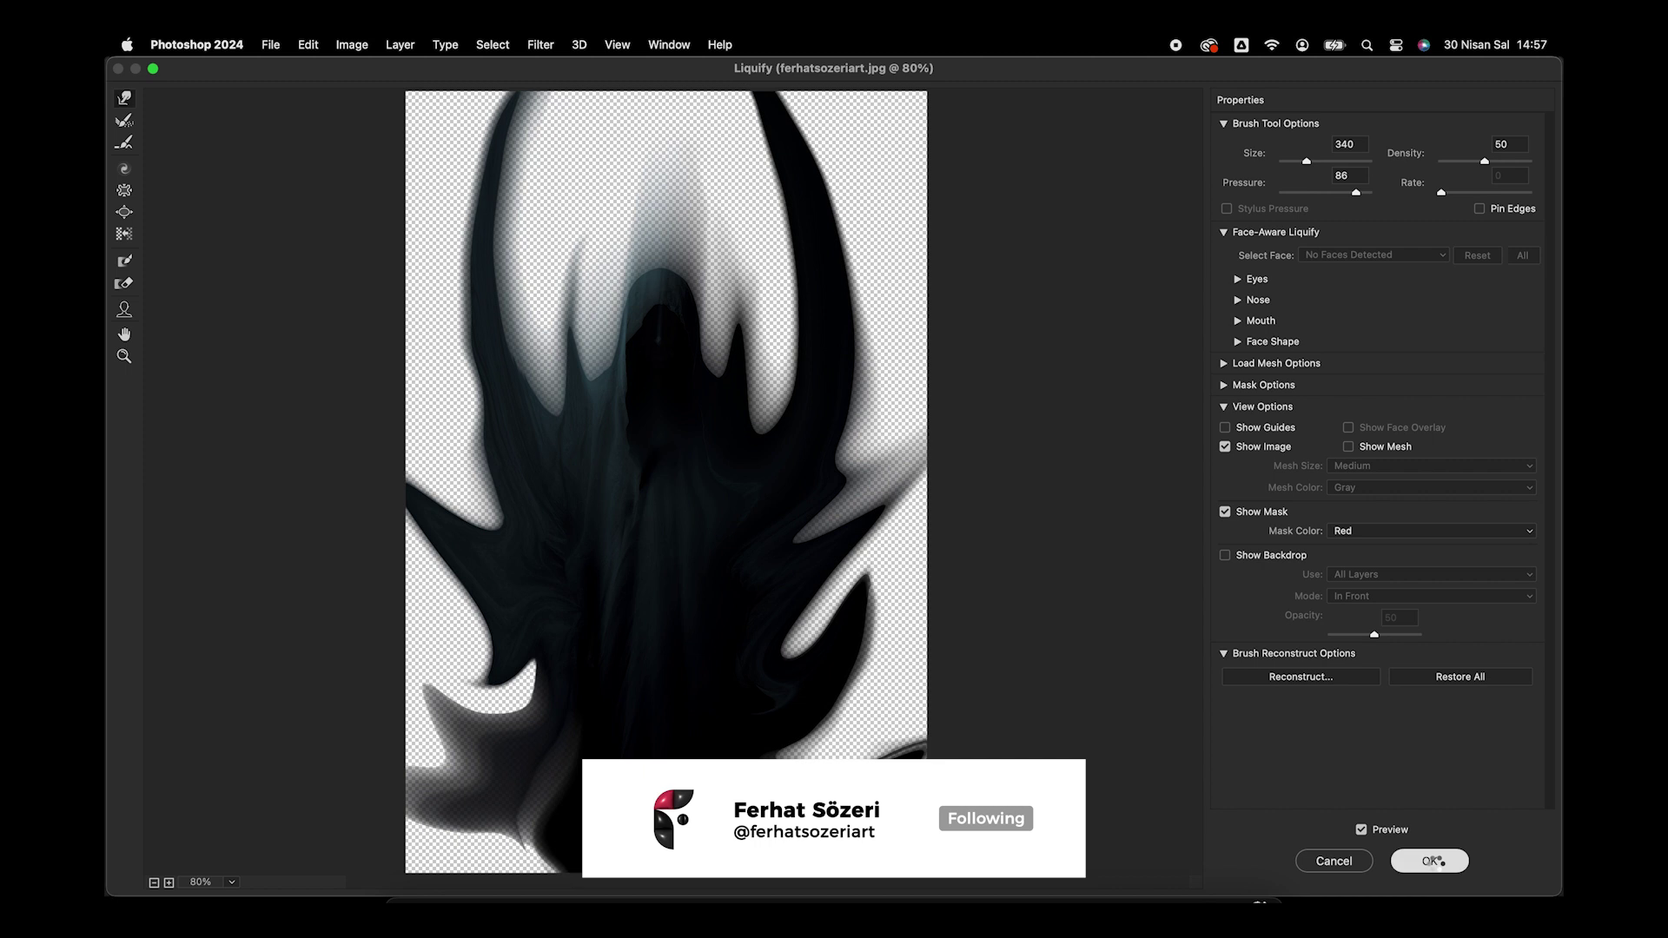
scroll(700, 473, "up", 3)
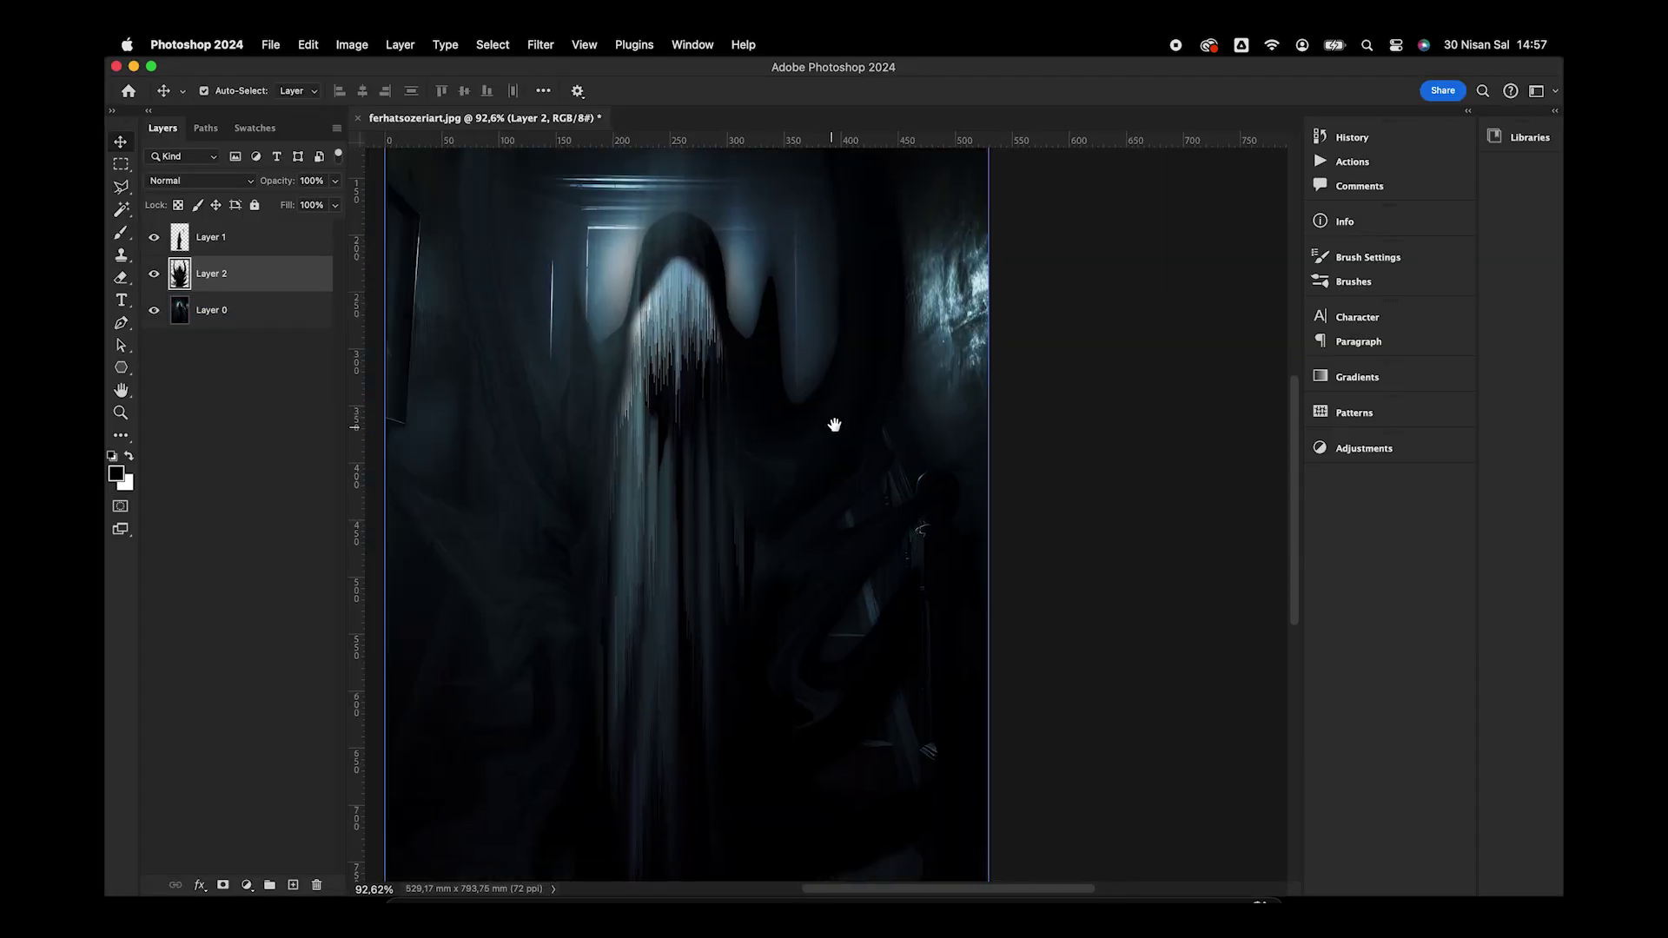
scroll(824, 465, "up", 2)
scroll(817, 478, "up", 2)
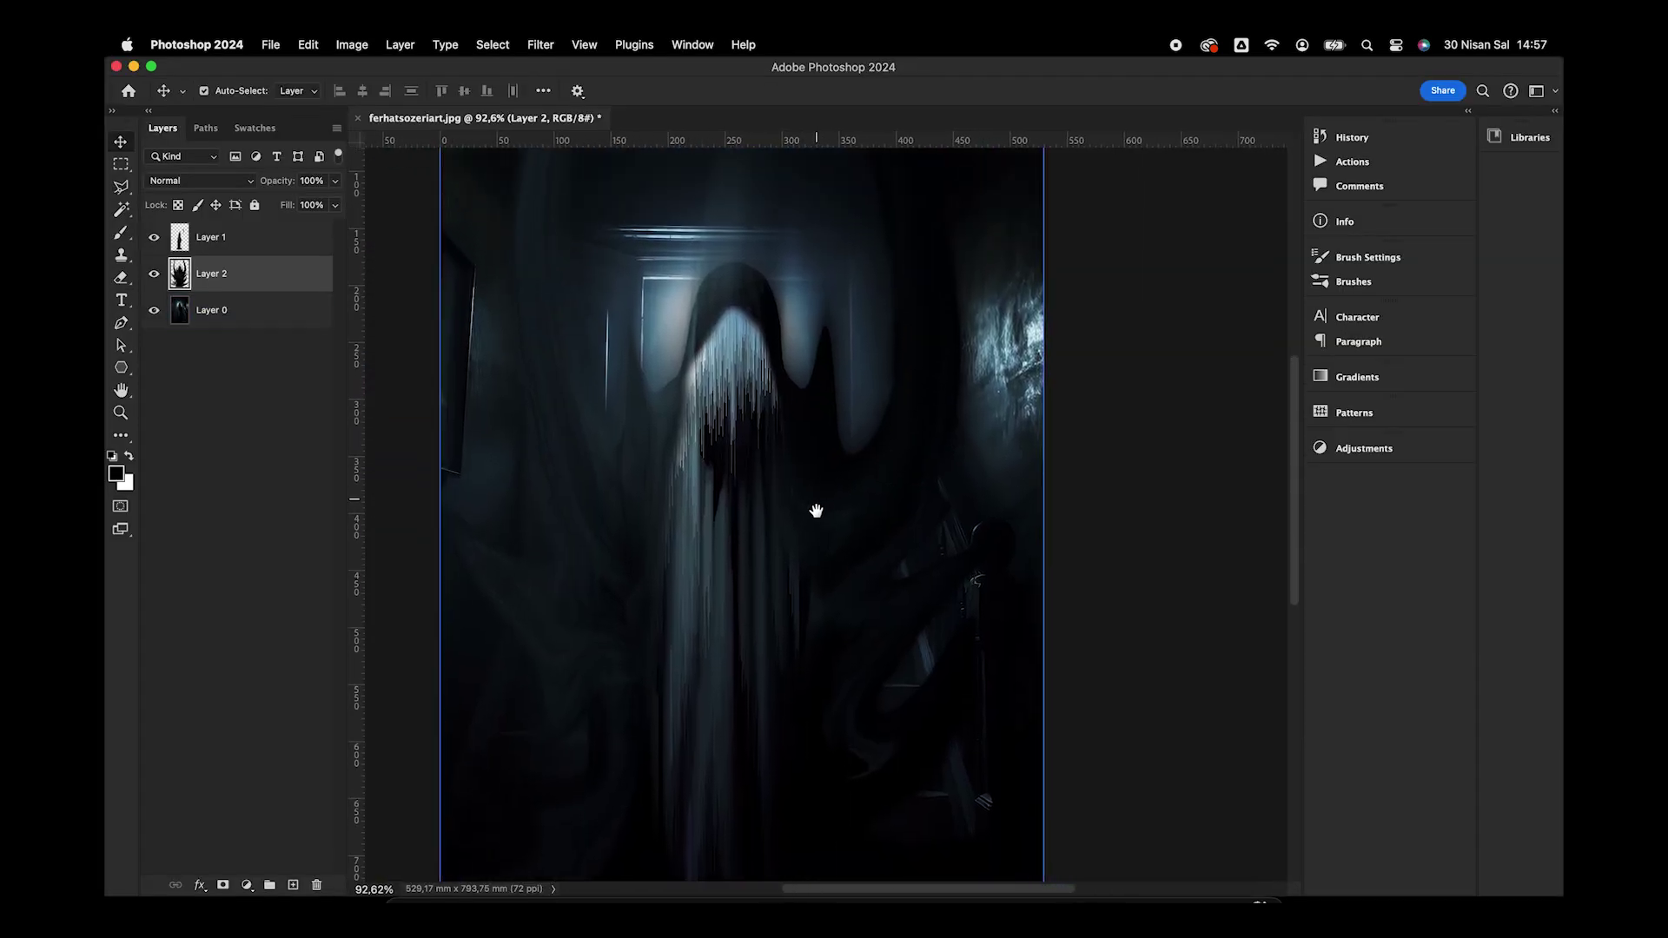
scroll(812, 495, "up", 2)
mouse_move(819, 535)
left_mouse_down()
mouse_move(824, 484)
mouse_move(977, 711)
left_mouse_up()
Add a white 35 pt Lorem ipsum text block and move its layer to the top of the stack
key("t")
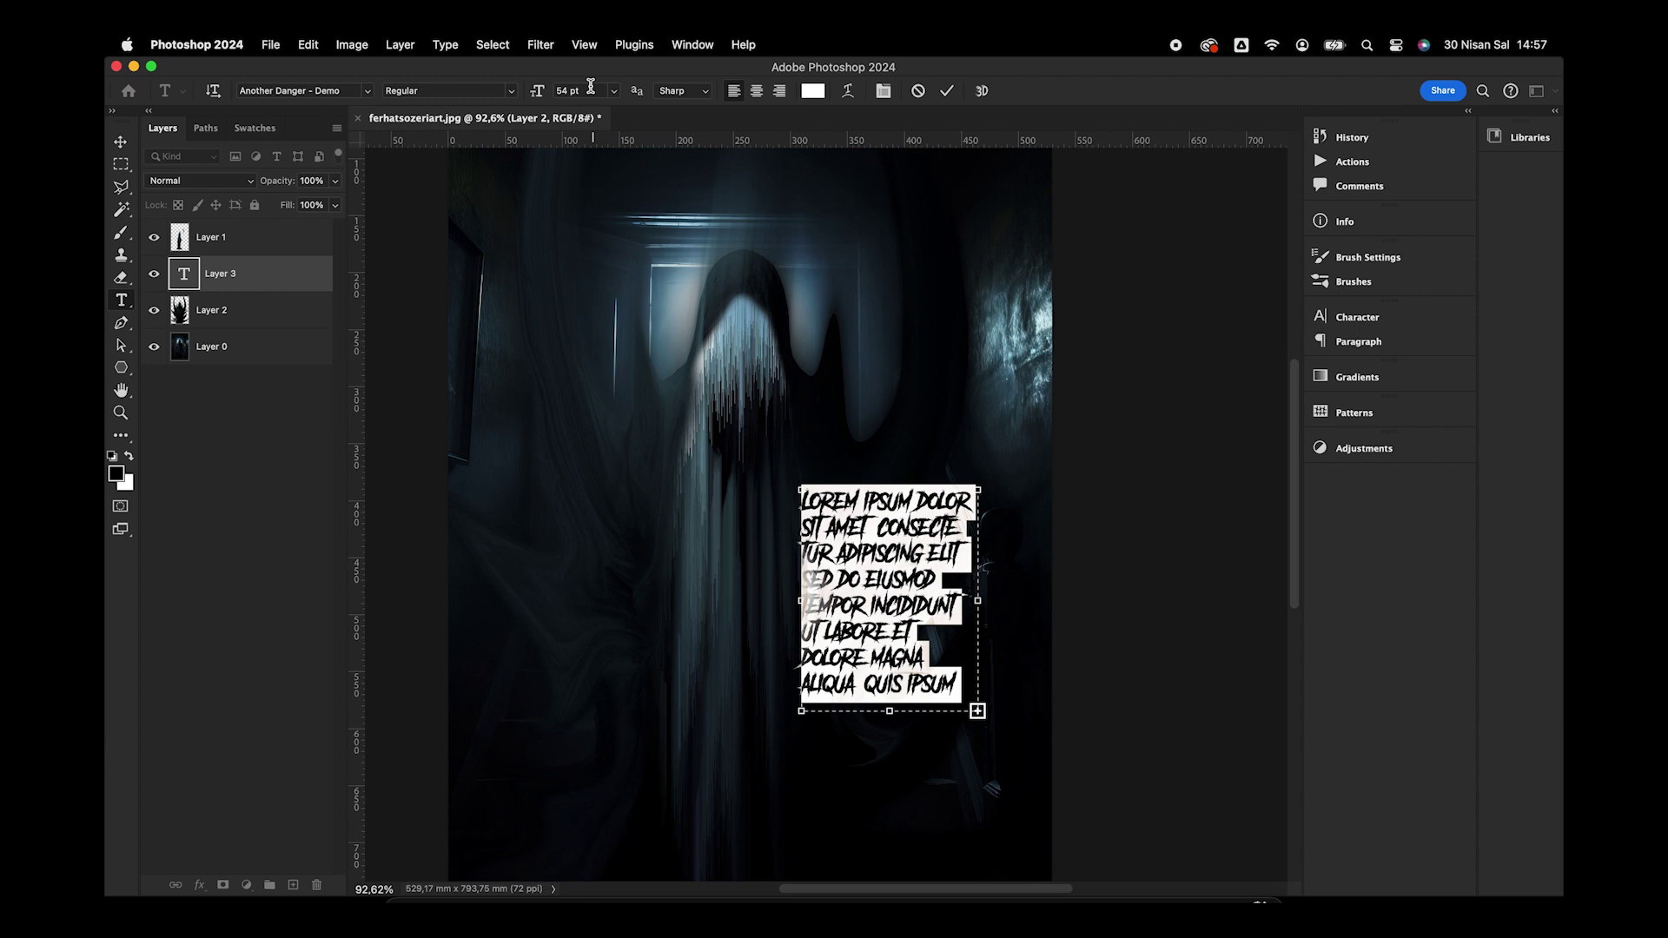
type("36")
key("Return")
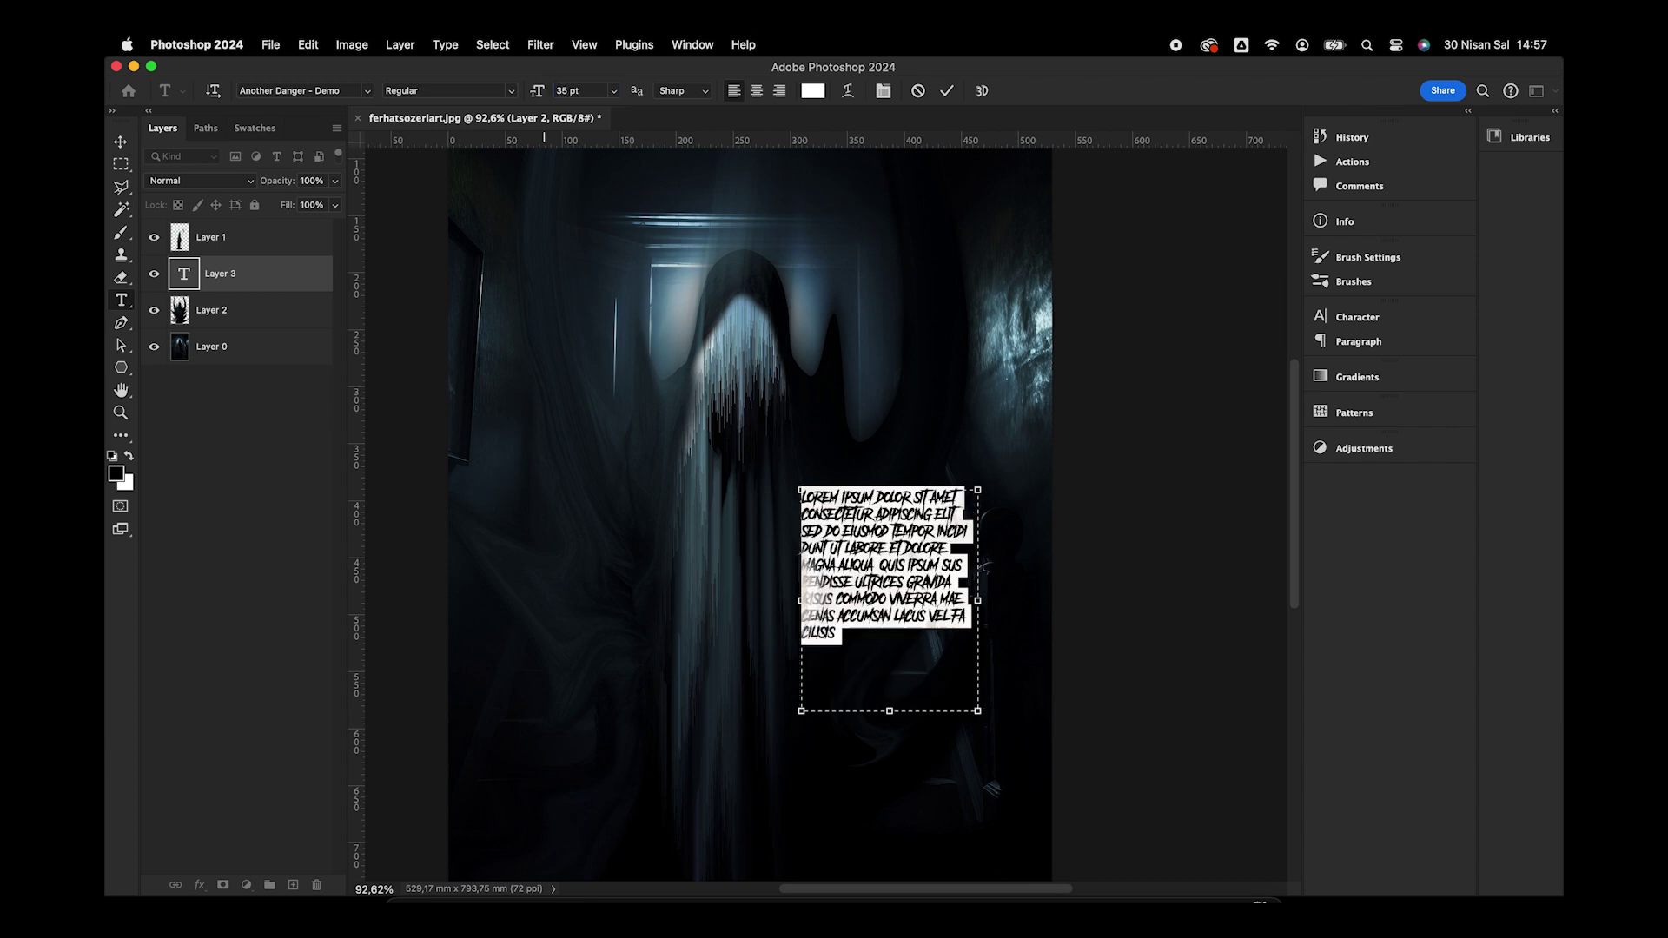
key("Escape")
key("v")
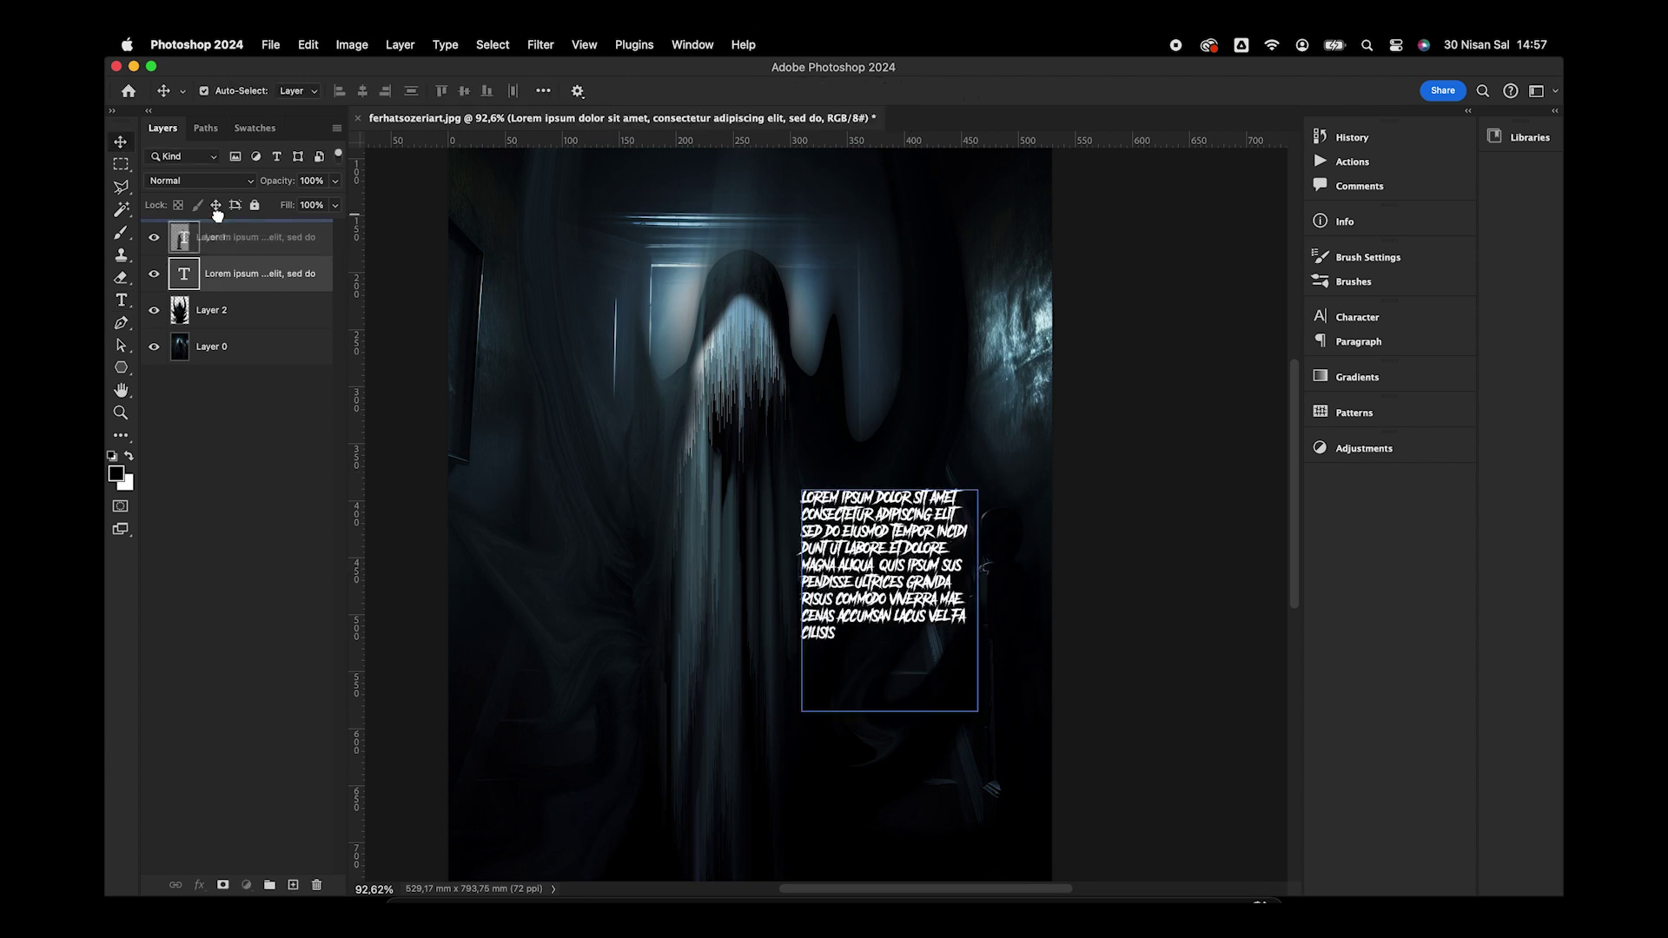
left_click_drag(200, 276, 202, 228)
left_click(1050, 558)
Move the text block down and slightly right on the poster's lower right
left_click_drag(890, 587, 890, 614)
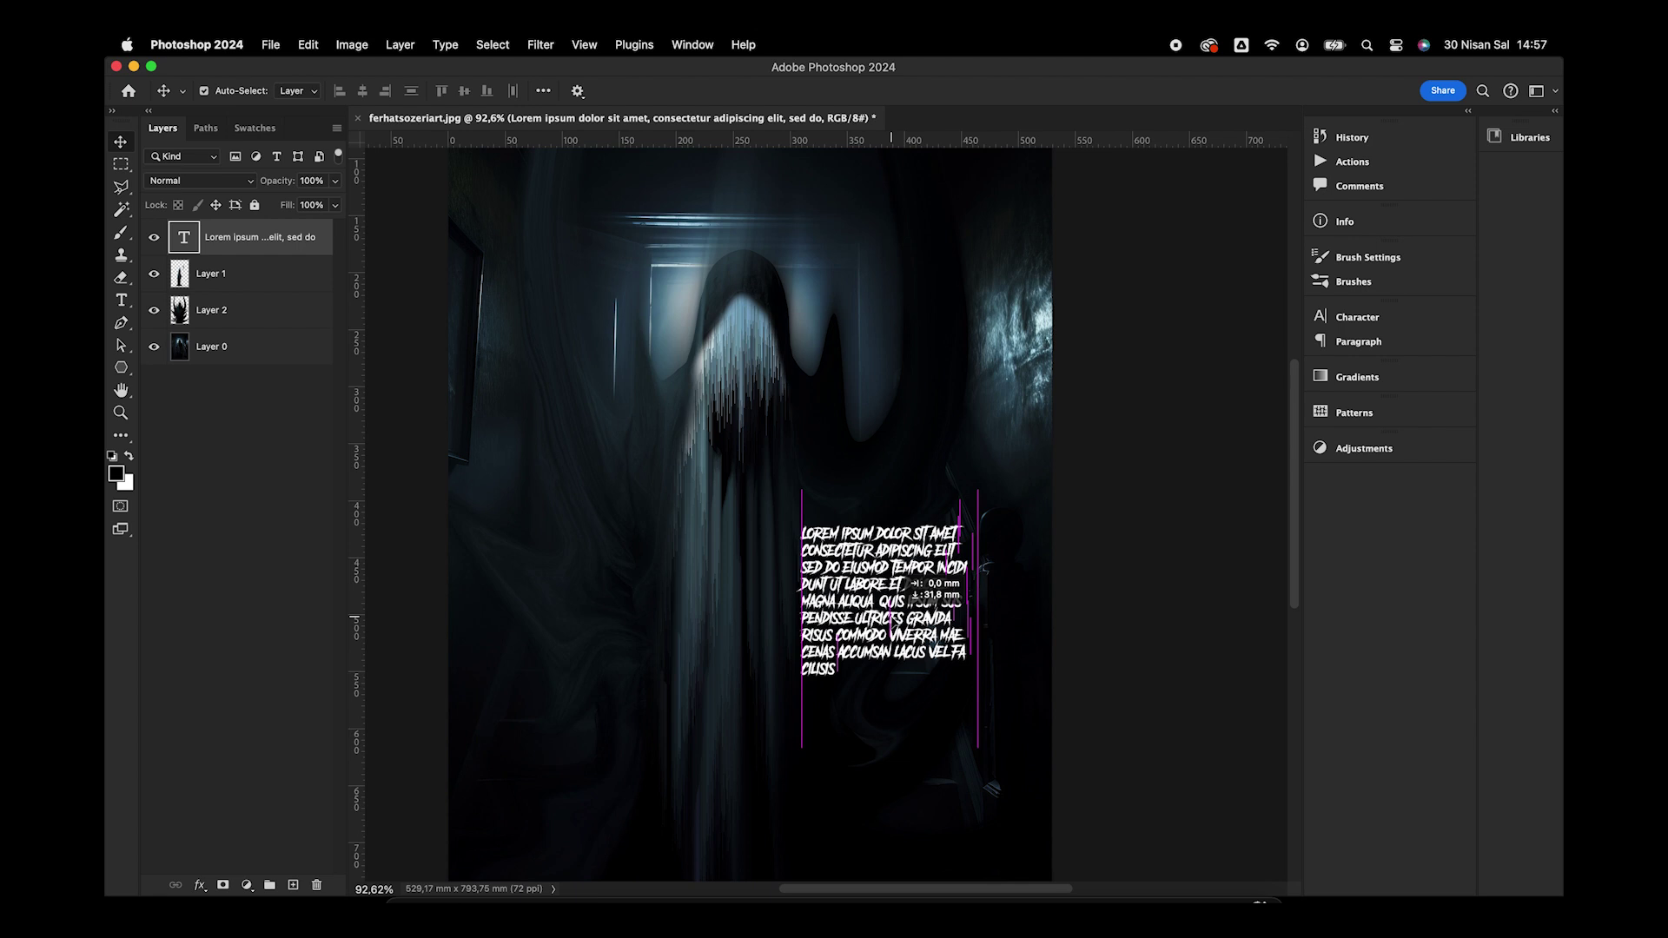
left_click(895, 600)
scroll(903, 573, "down", 3)
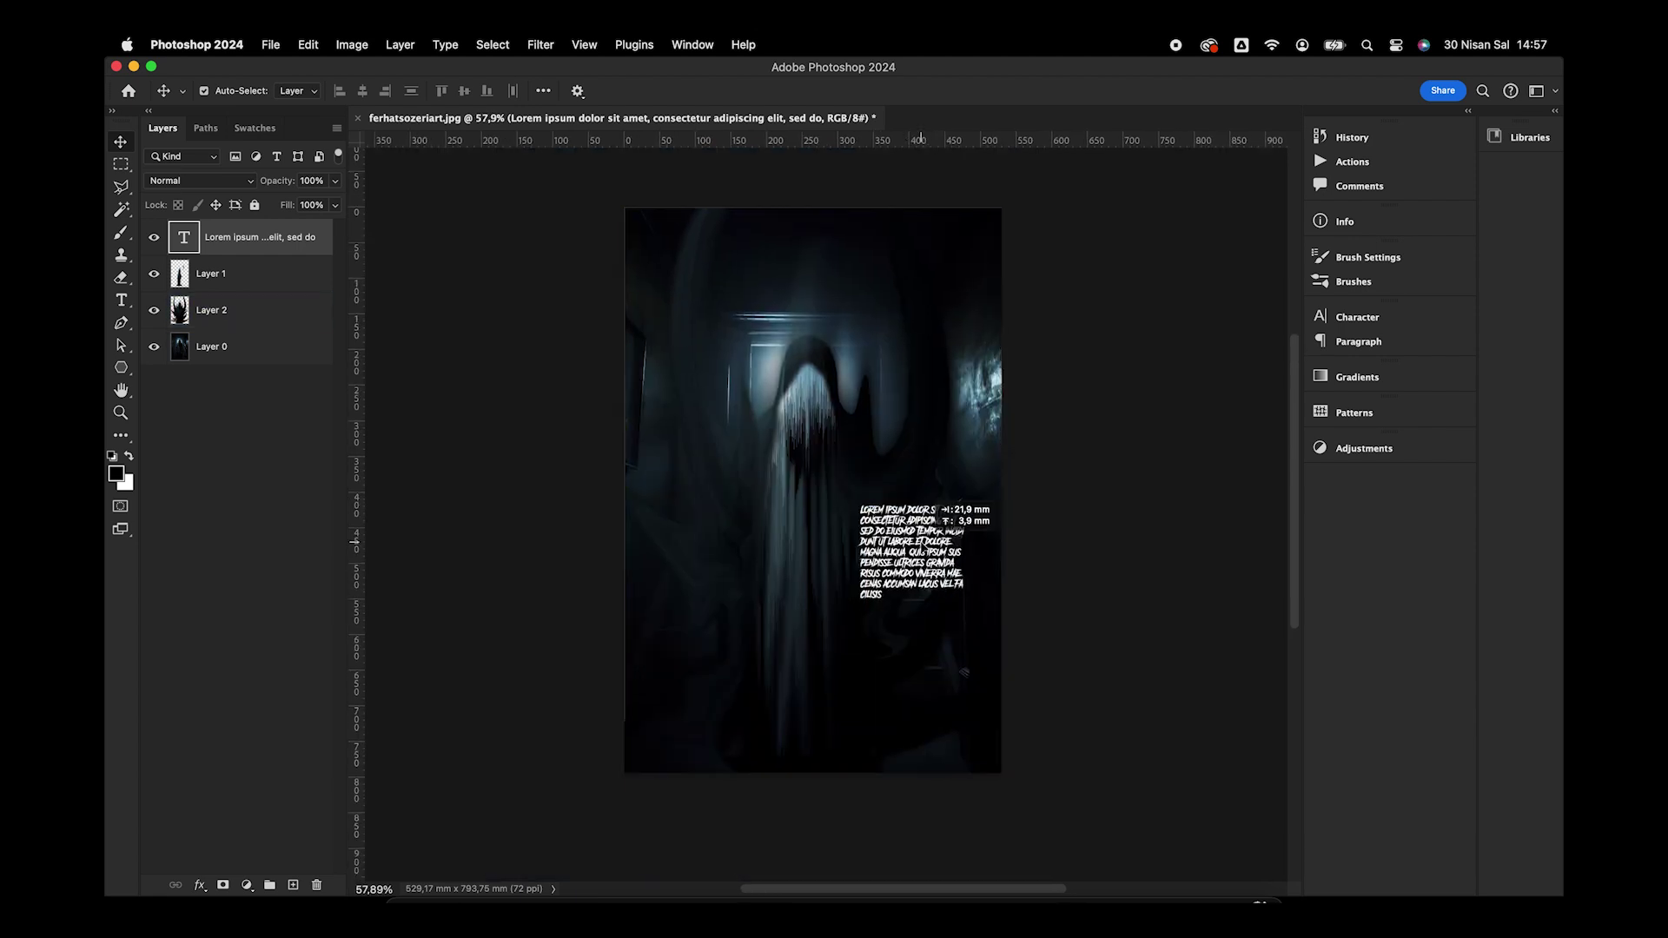
left_click_drag(916, 556, 931, 553)
Make Layer 1 the active layer
left_click(782, 495)
left_click(264, 281)
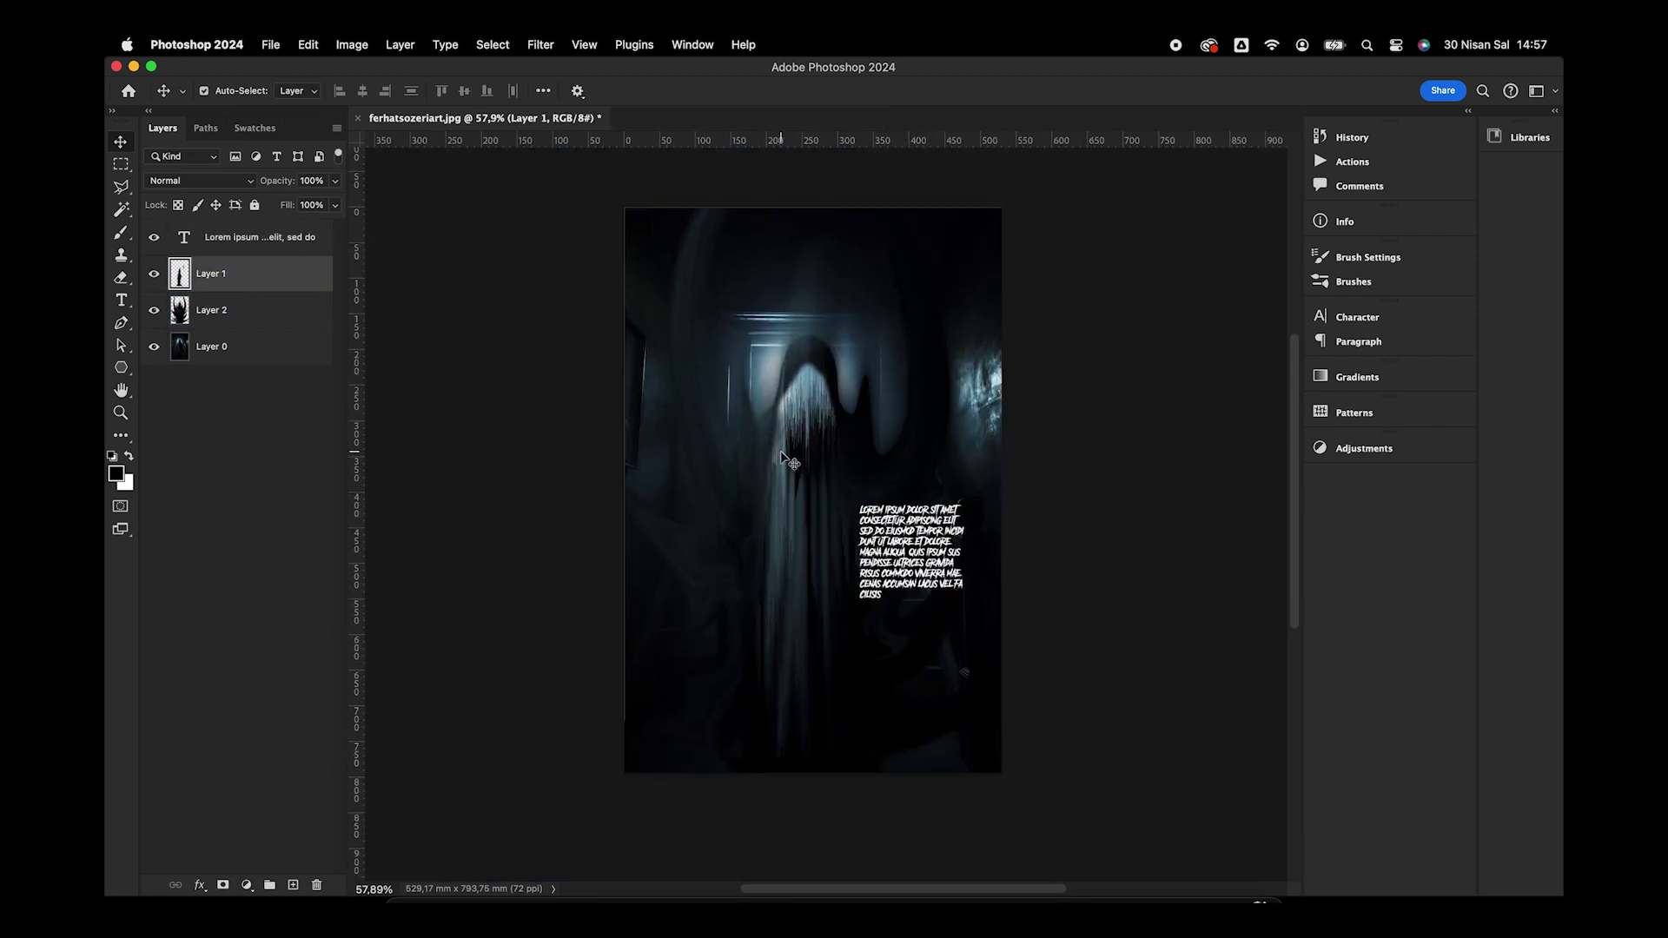
scroll(786, 456, "up", 2)
scroll(776, 448, "up", 2)
Select Layer 2 and set the Eraser to a 188 px soft brush
key("alt+bracketleft")
key("alt+bracketleft")
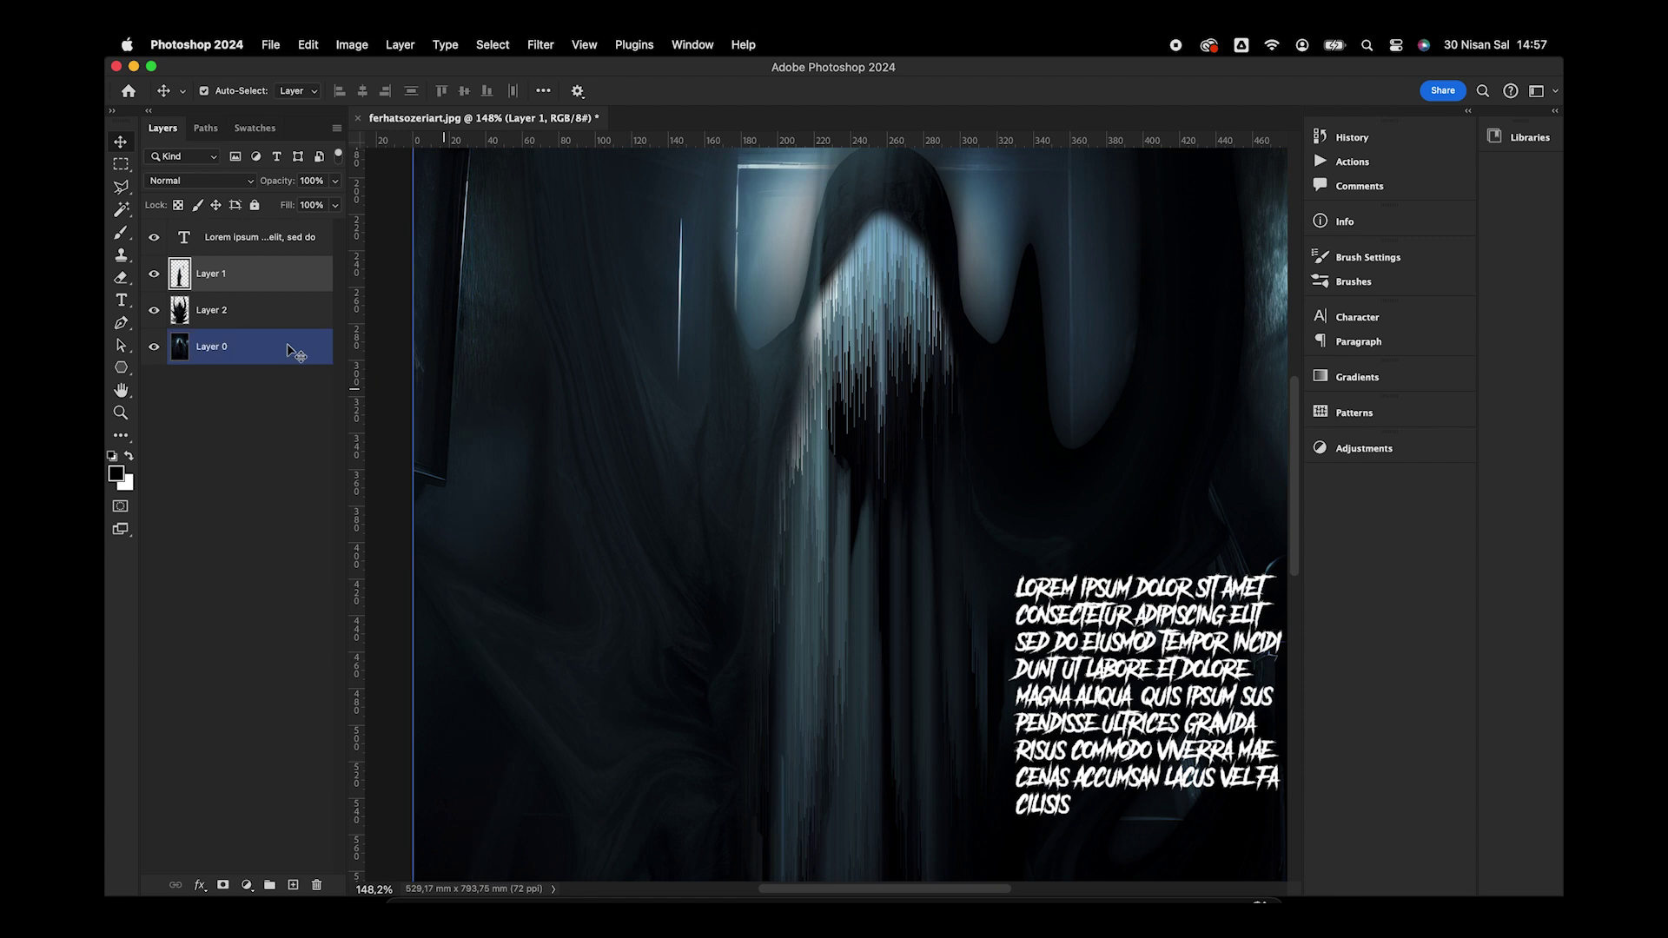
key("alt+bracketright")
key("e")
right_click(755, 391)
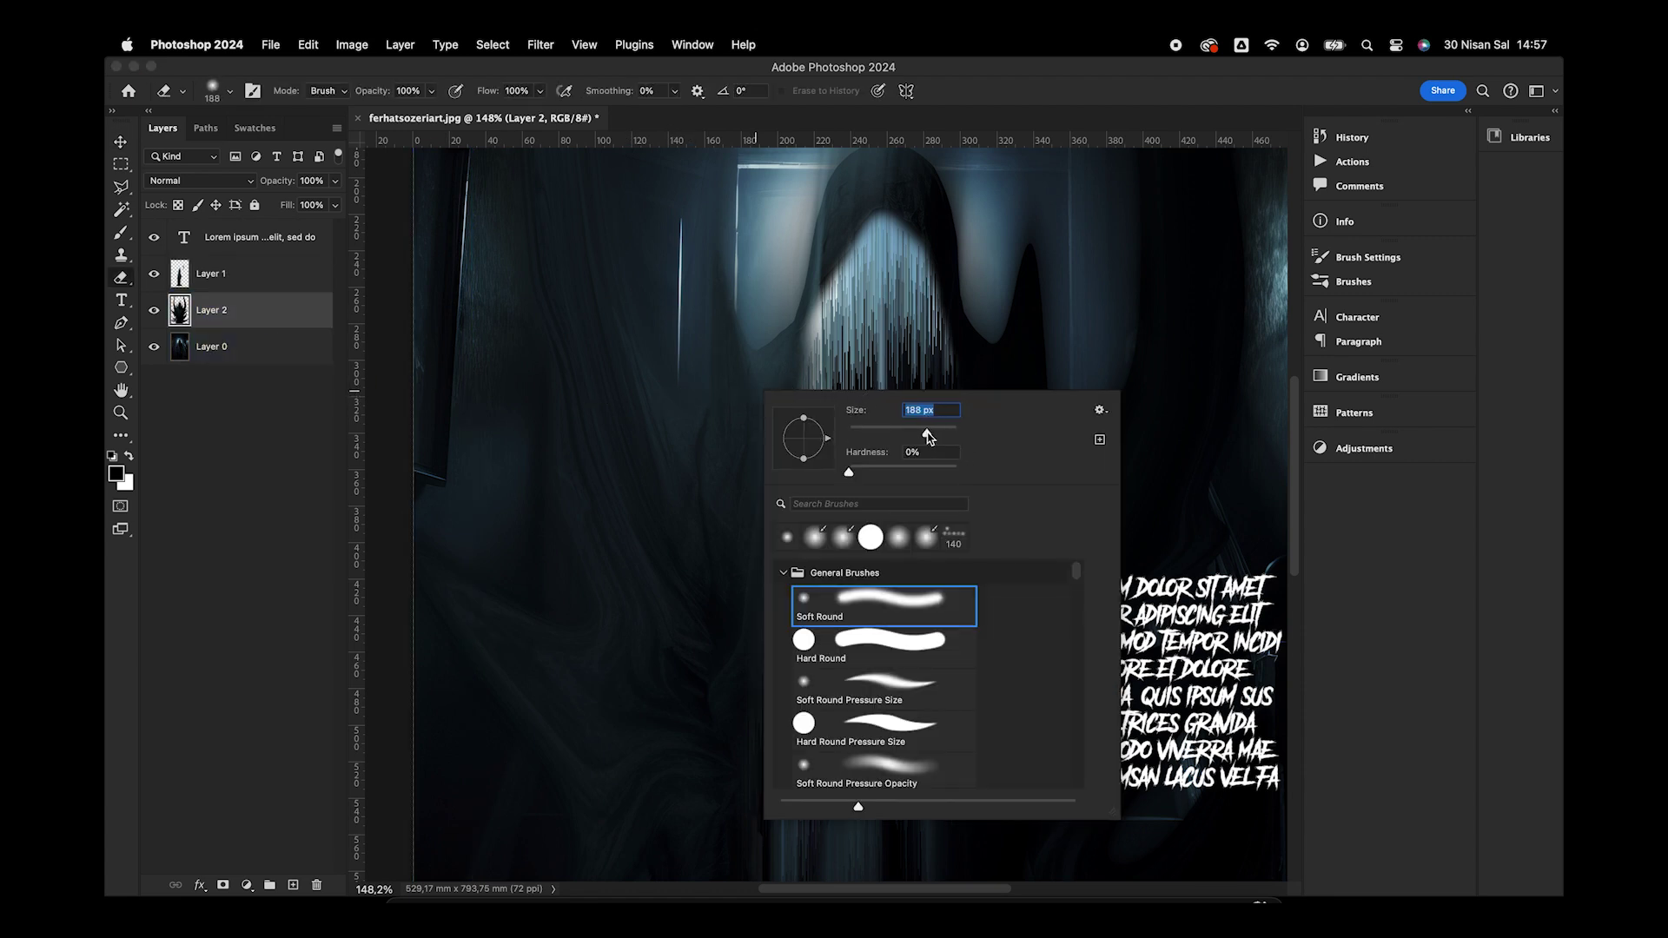
left_click(765, 373)
Softly erase around the ghost on Layer 2, undoing unwanted strokes
key("super+z")
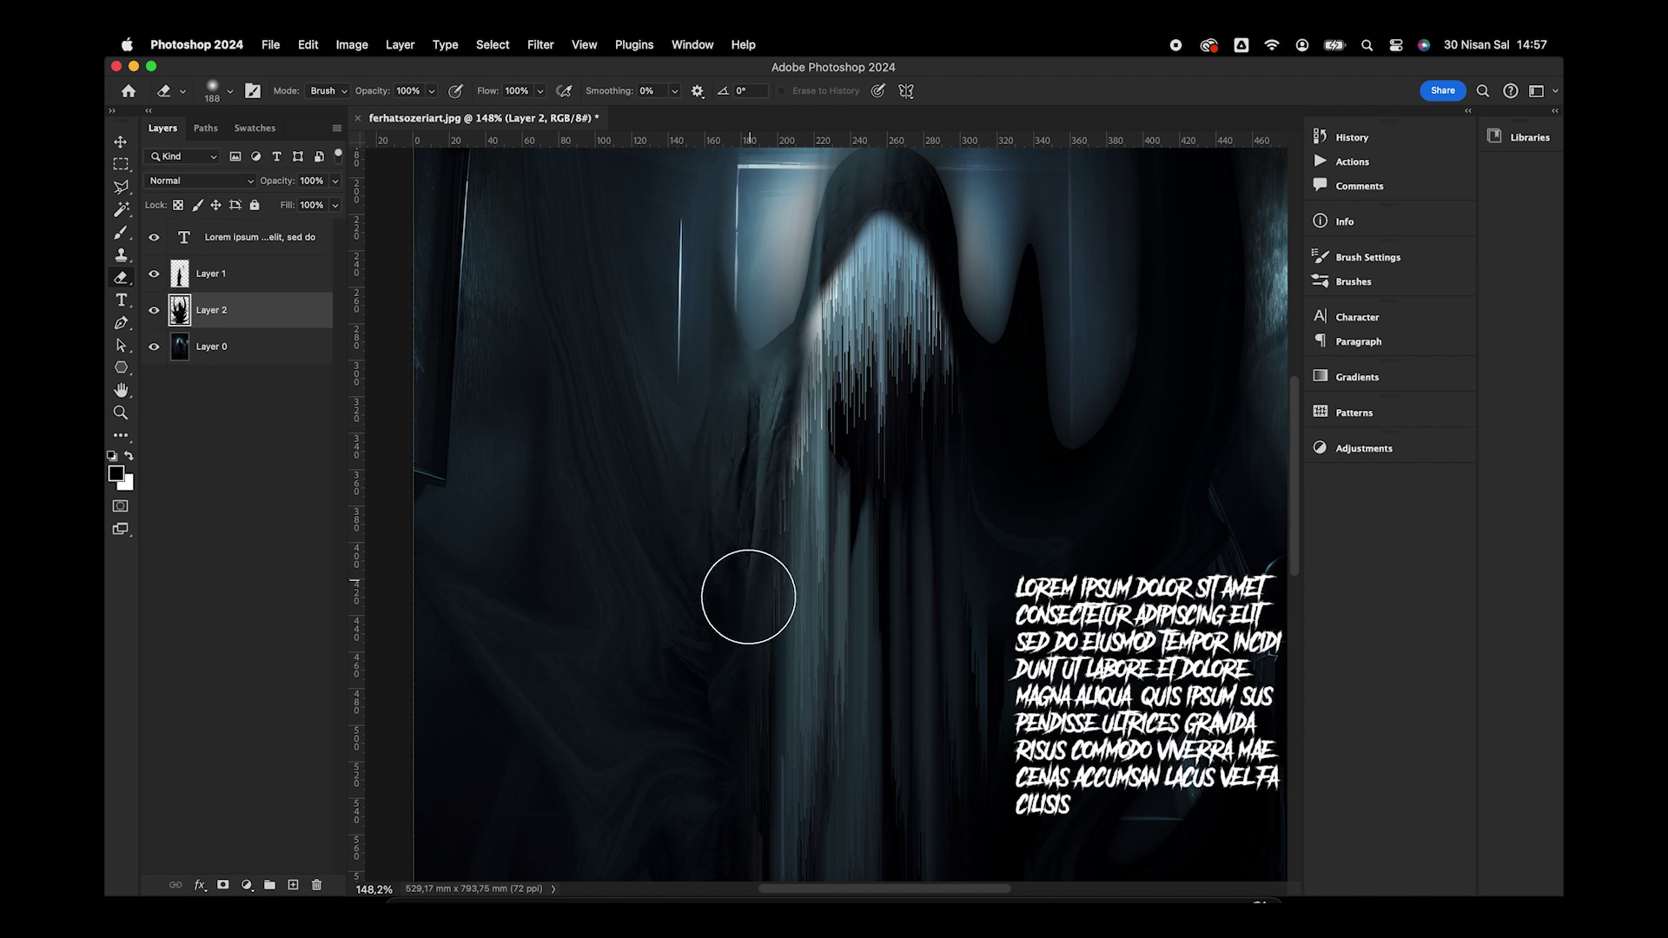
left_click_drag(740, 583, 749, 446)
key("super+z")
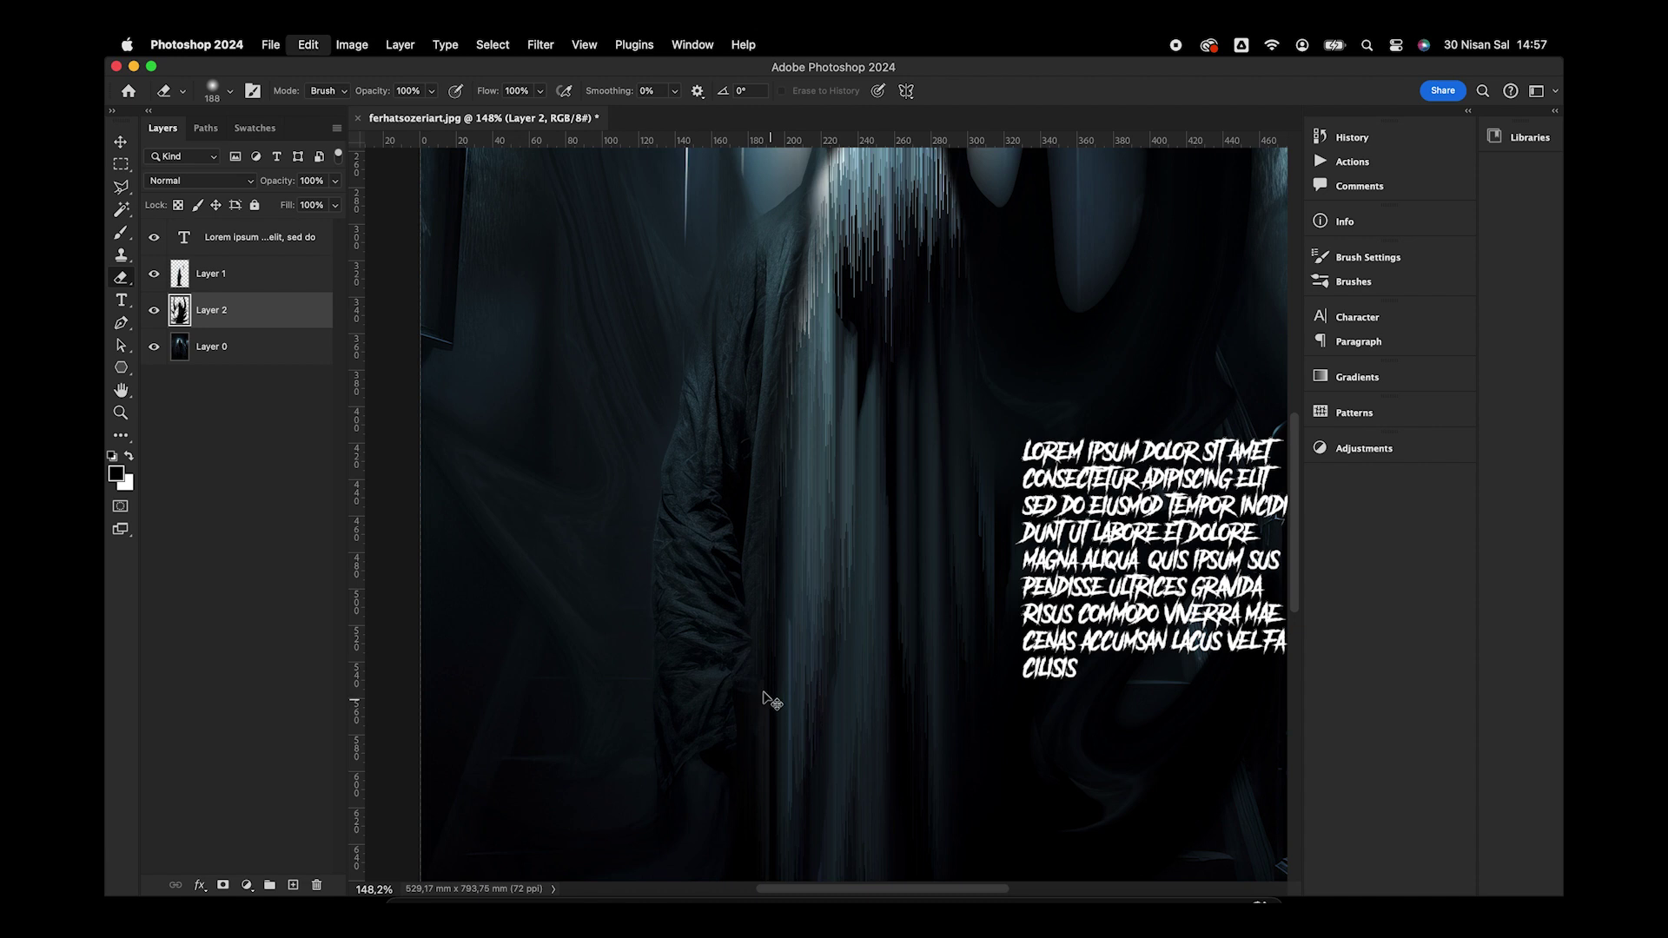
key("super+z")
left_click_drag(714, 376, 445, 549)
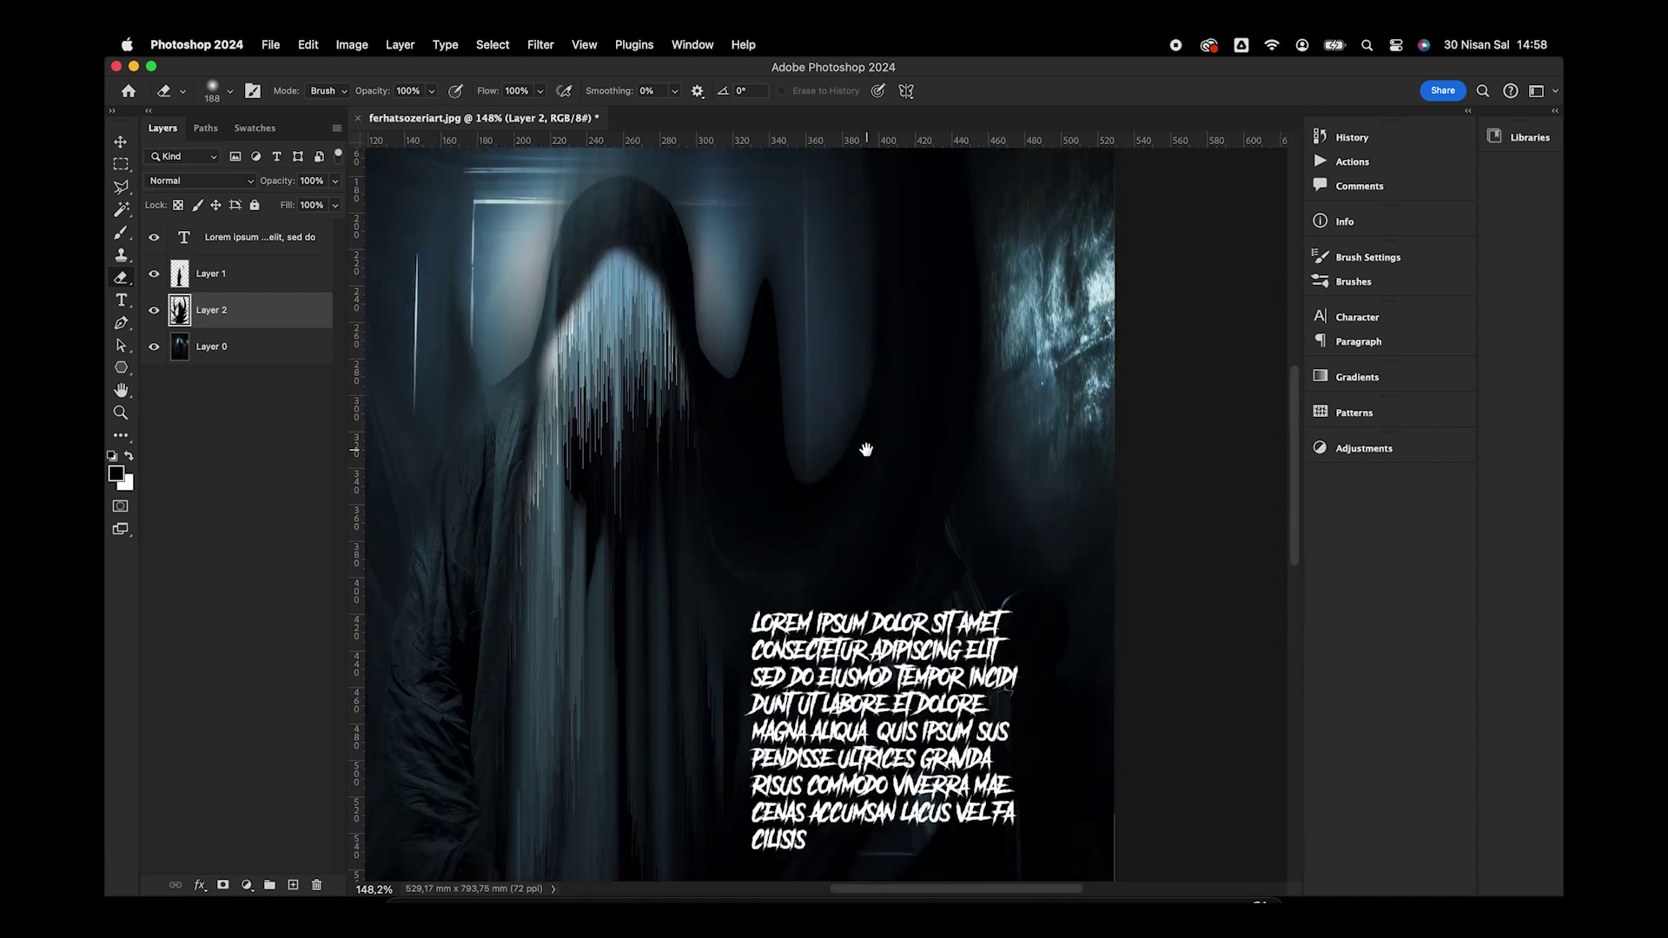
left_click_drag(816, 550, 805, 383)
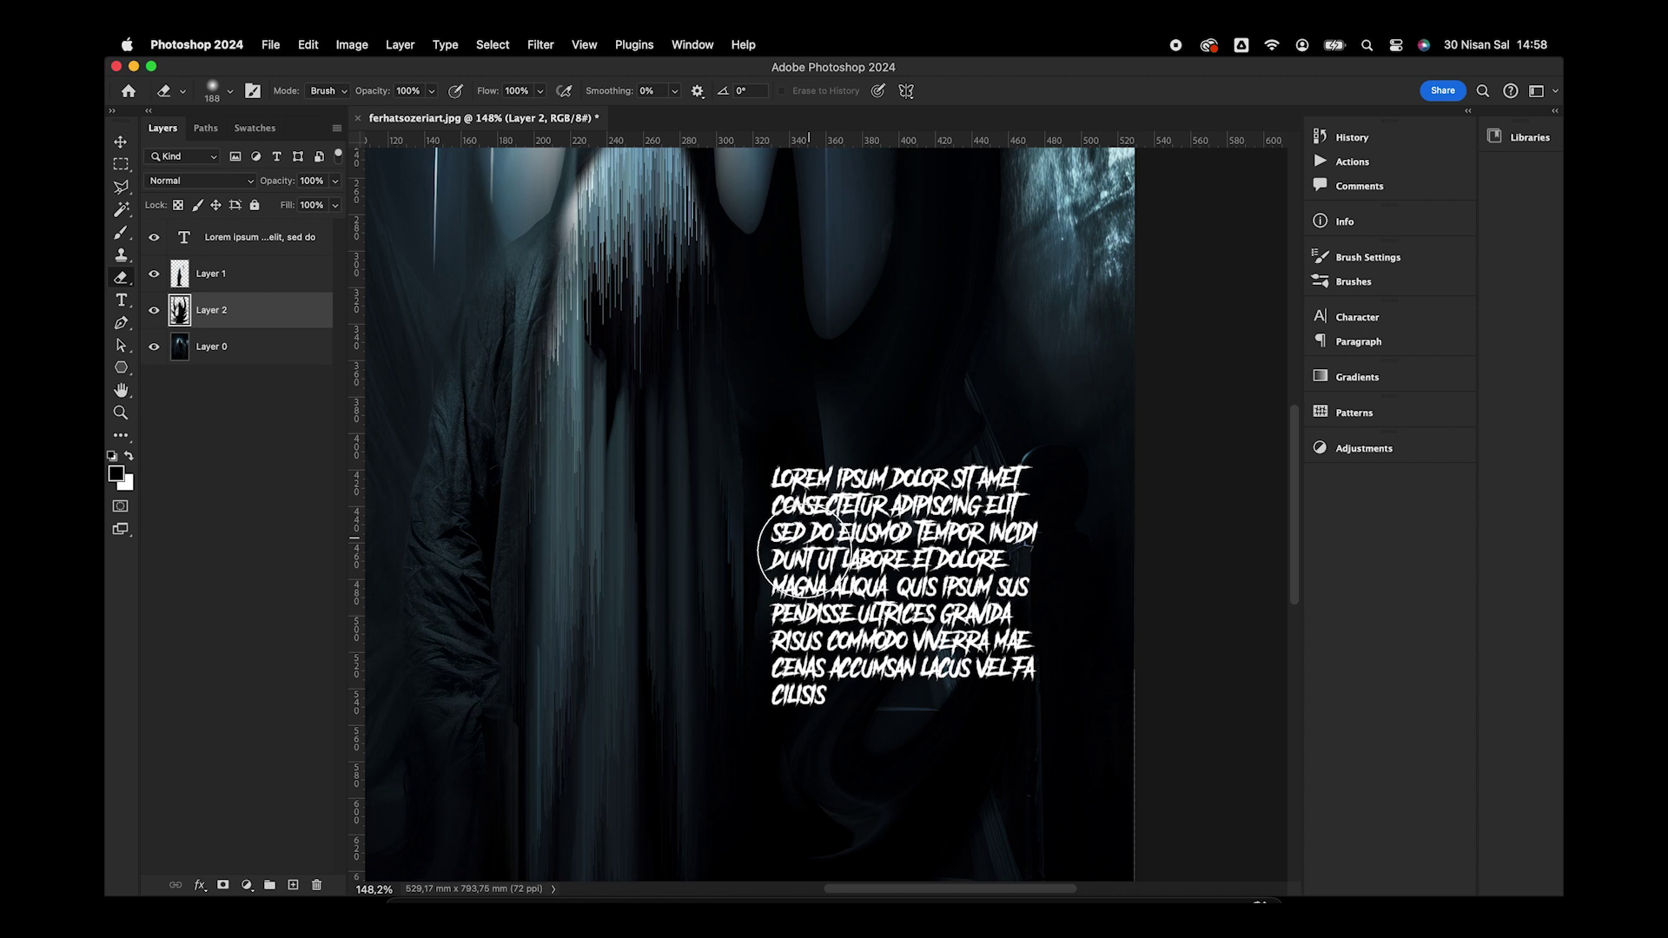
scroll(857, 489, "down", 2)
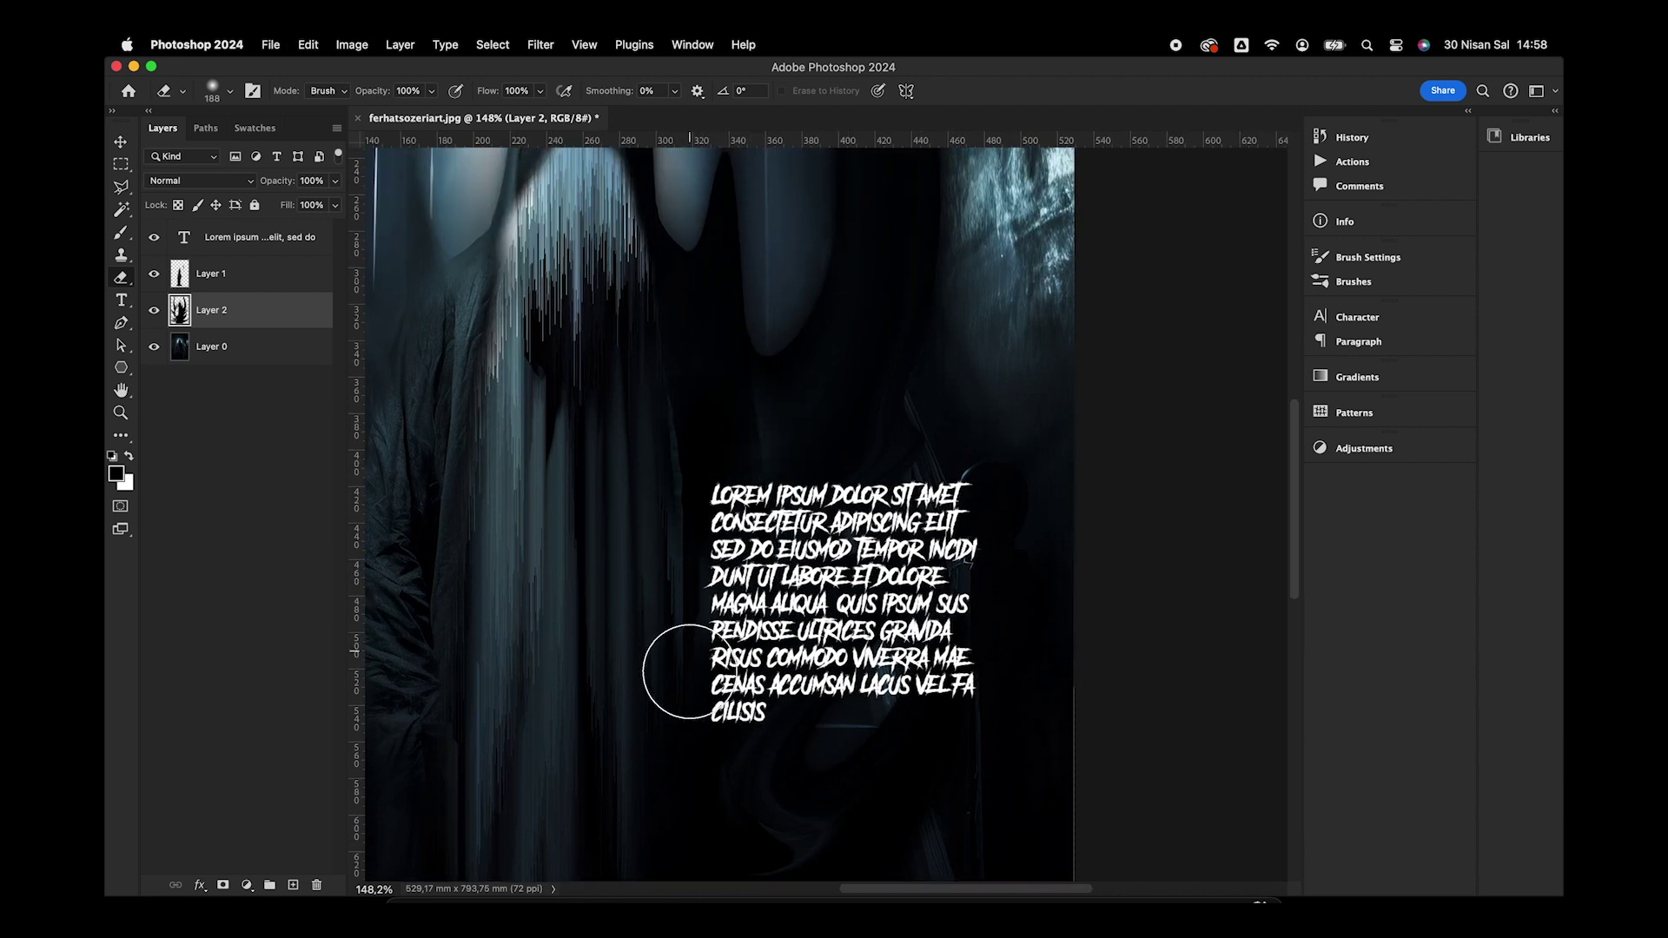
scroll(687, 661, "down", 3)
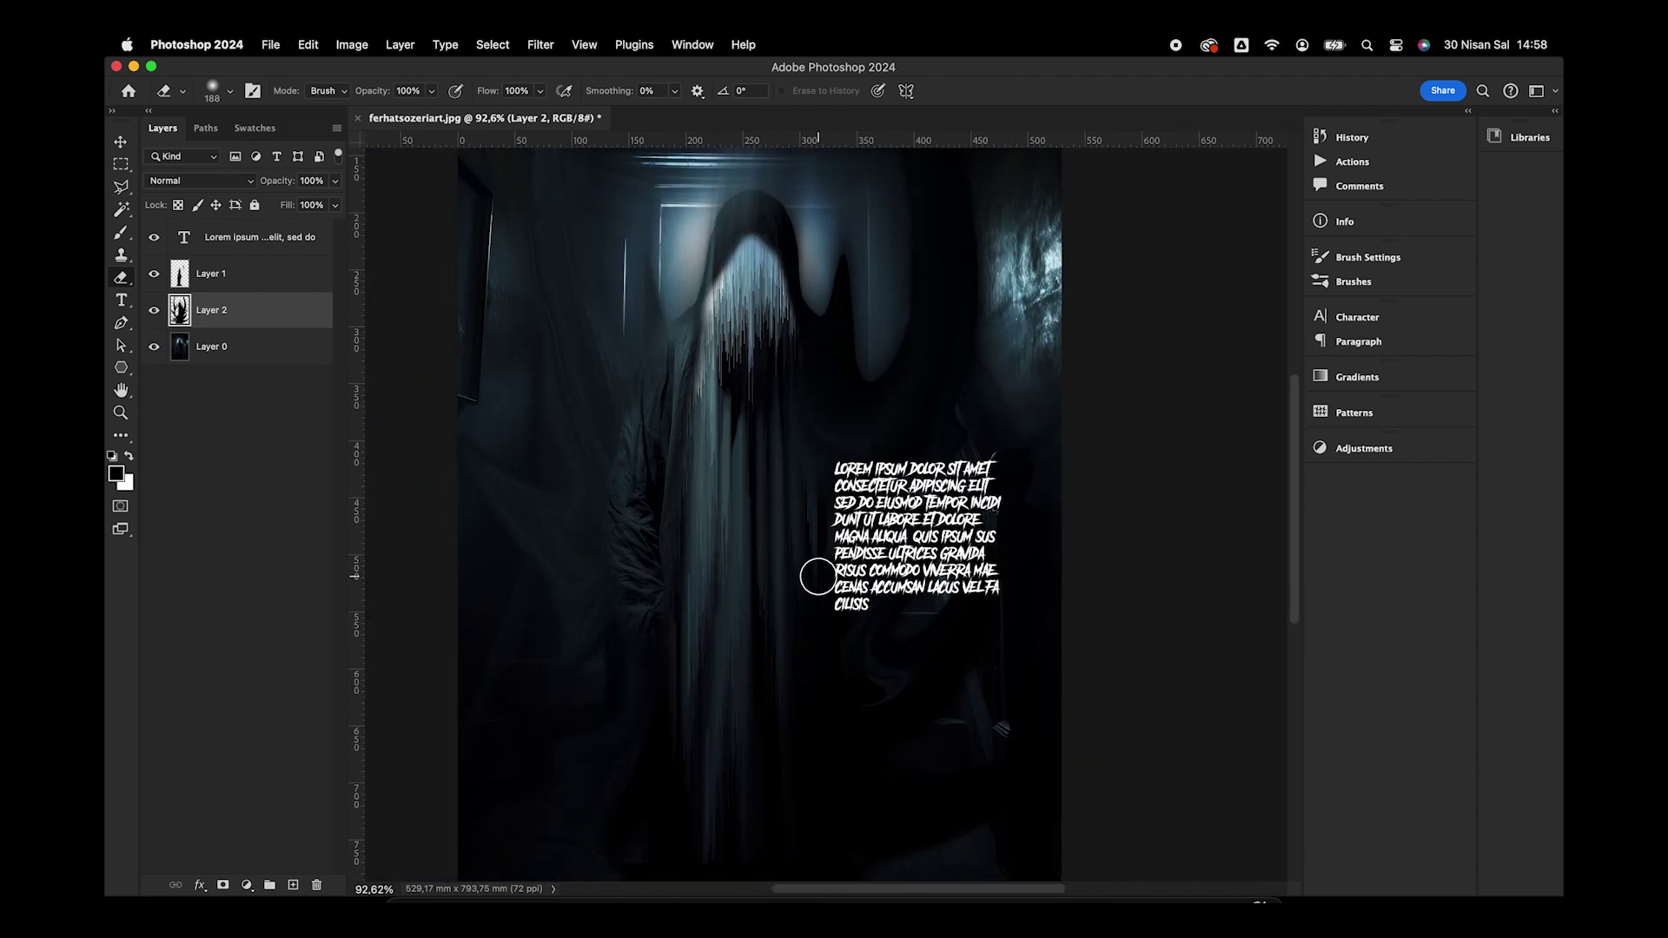
left_click_drag(821, 576, 812, 542)
scroll(812, 542, "down", 2)
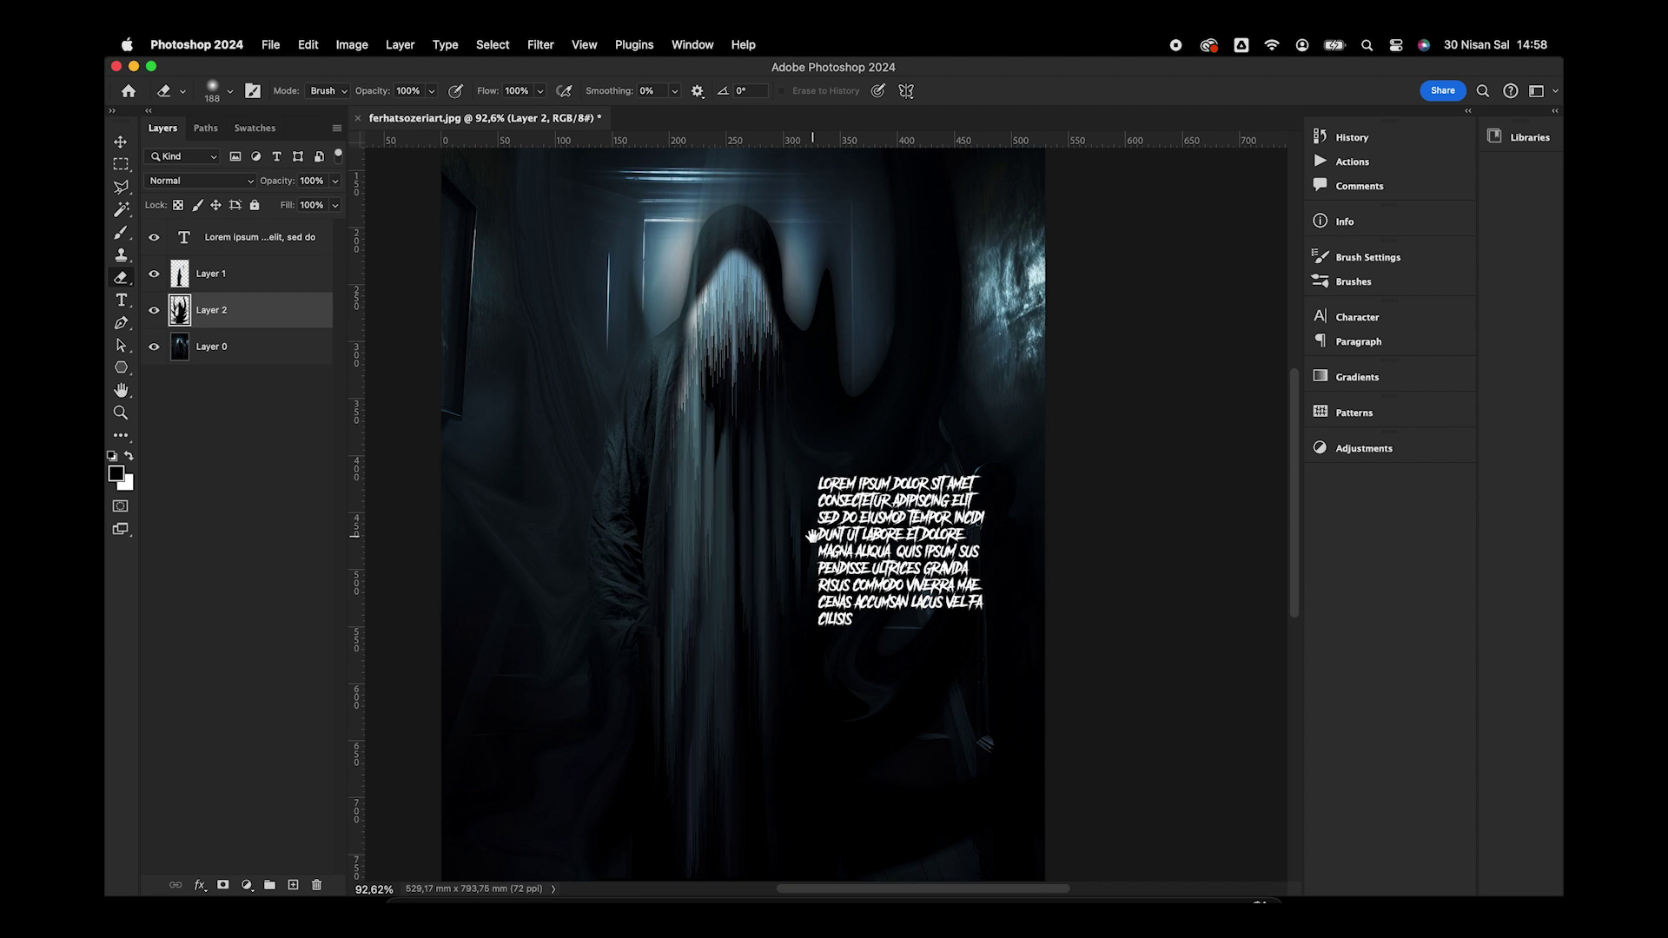
Switch to the Type tool and make the Lorem ipsum text layer active
key("t")
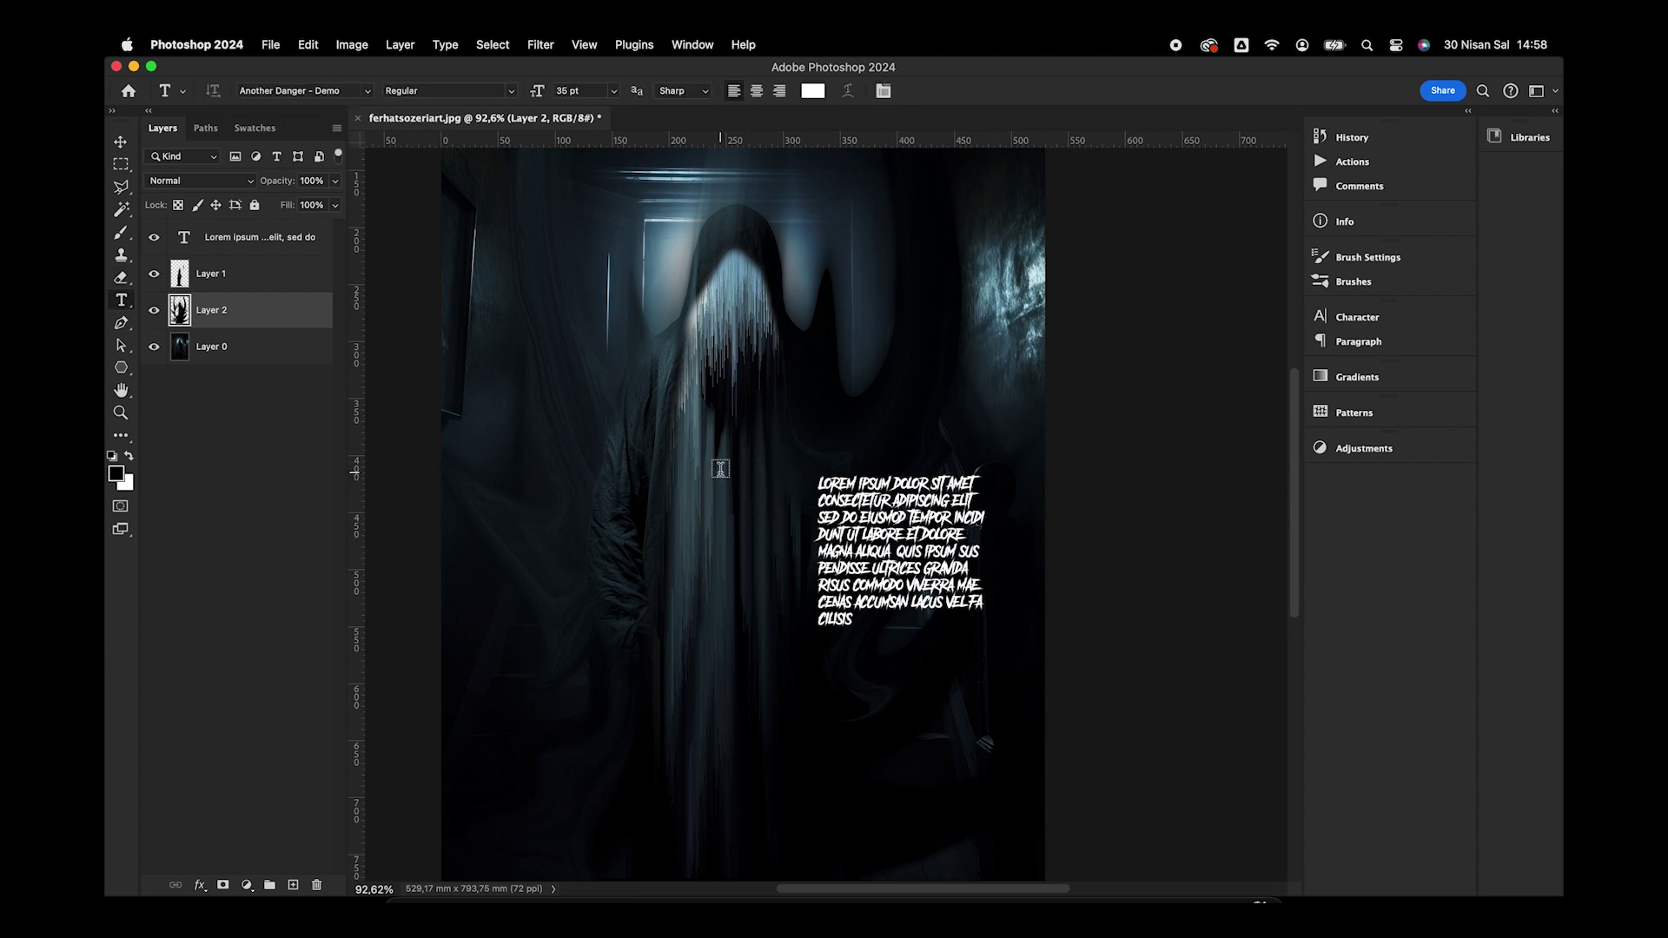
left_click(289, 276)
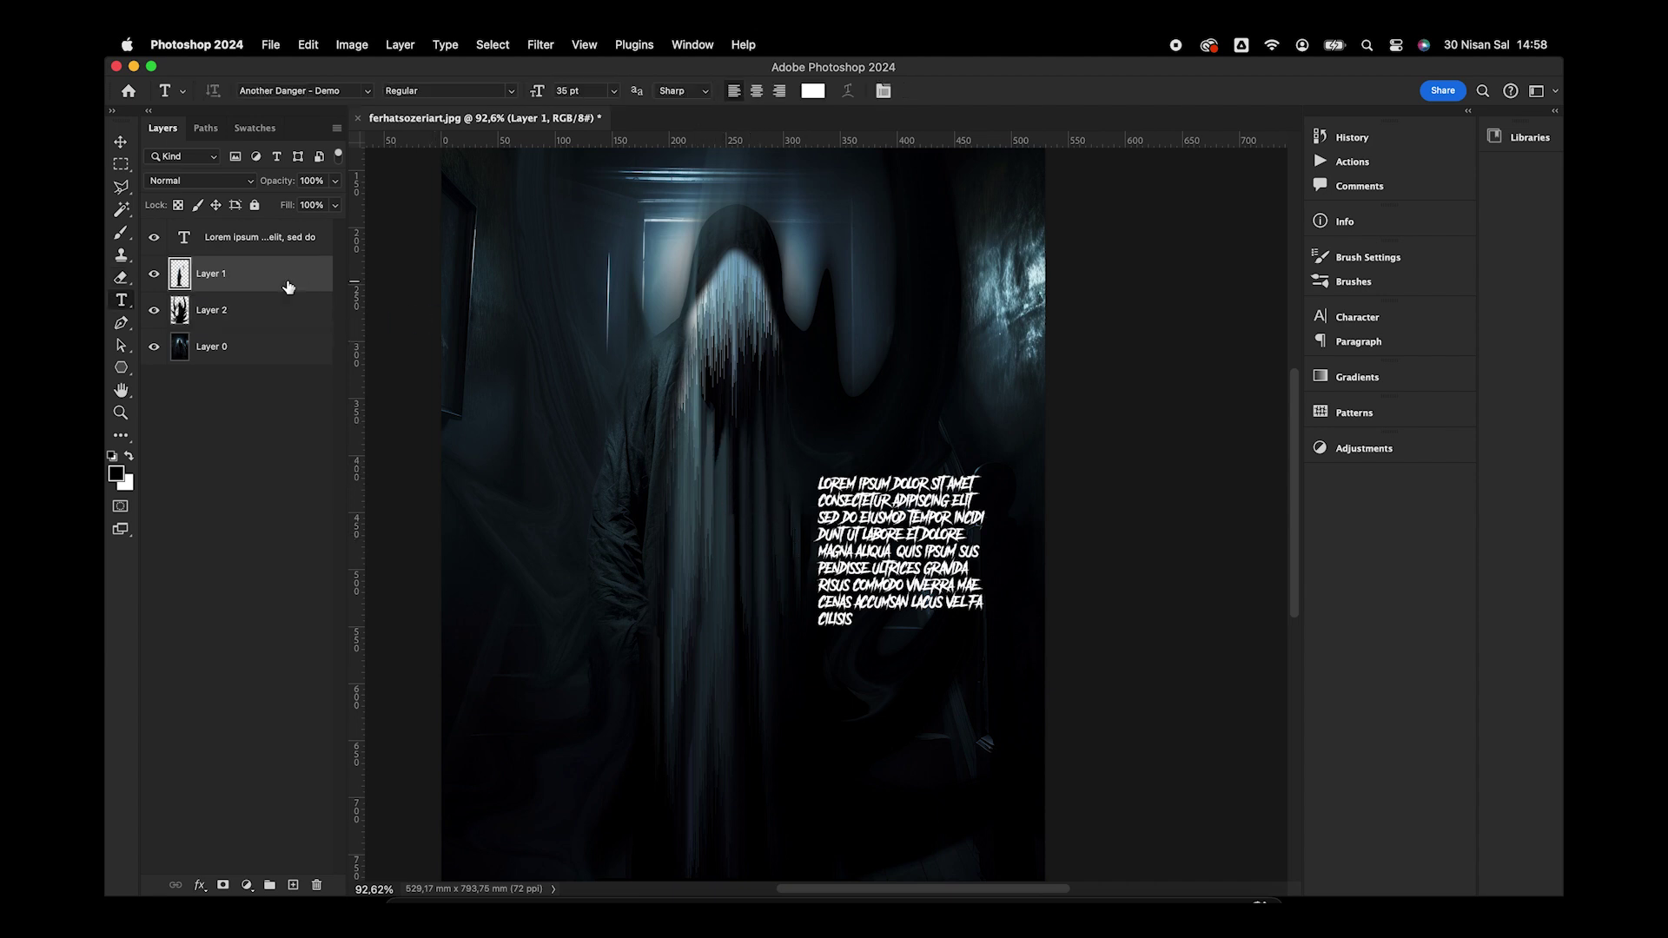
left_click(281, 243)
Add a Gradient Map adjustment layer and bring up its Gradient Editor
left_click(248, 885)
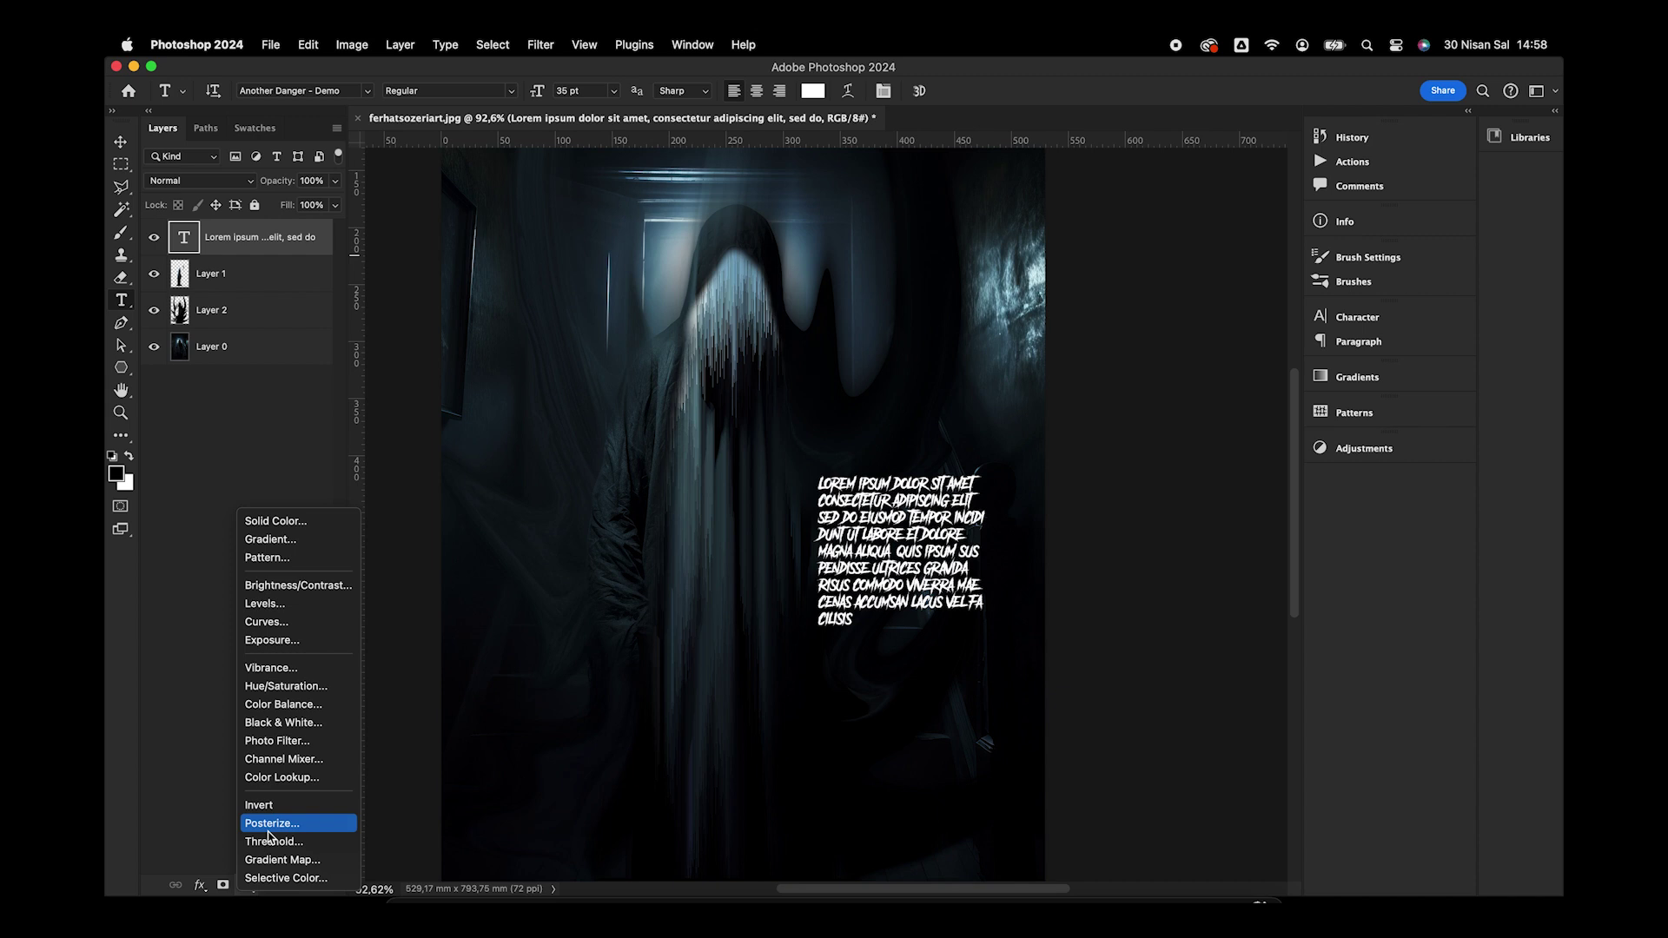
left_click(307, 860)
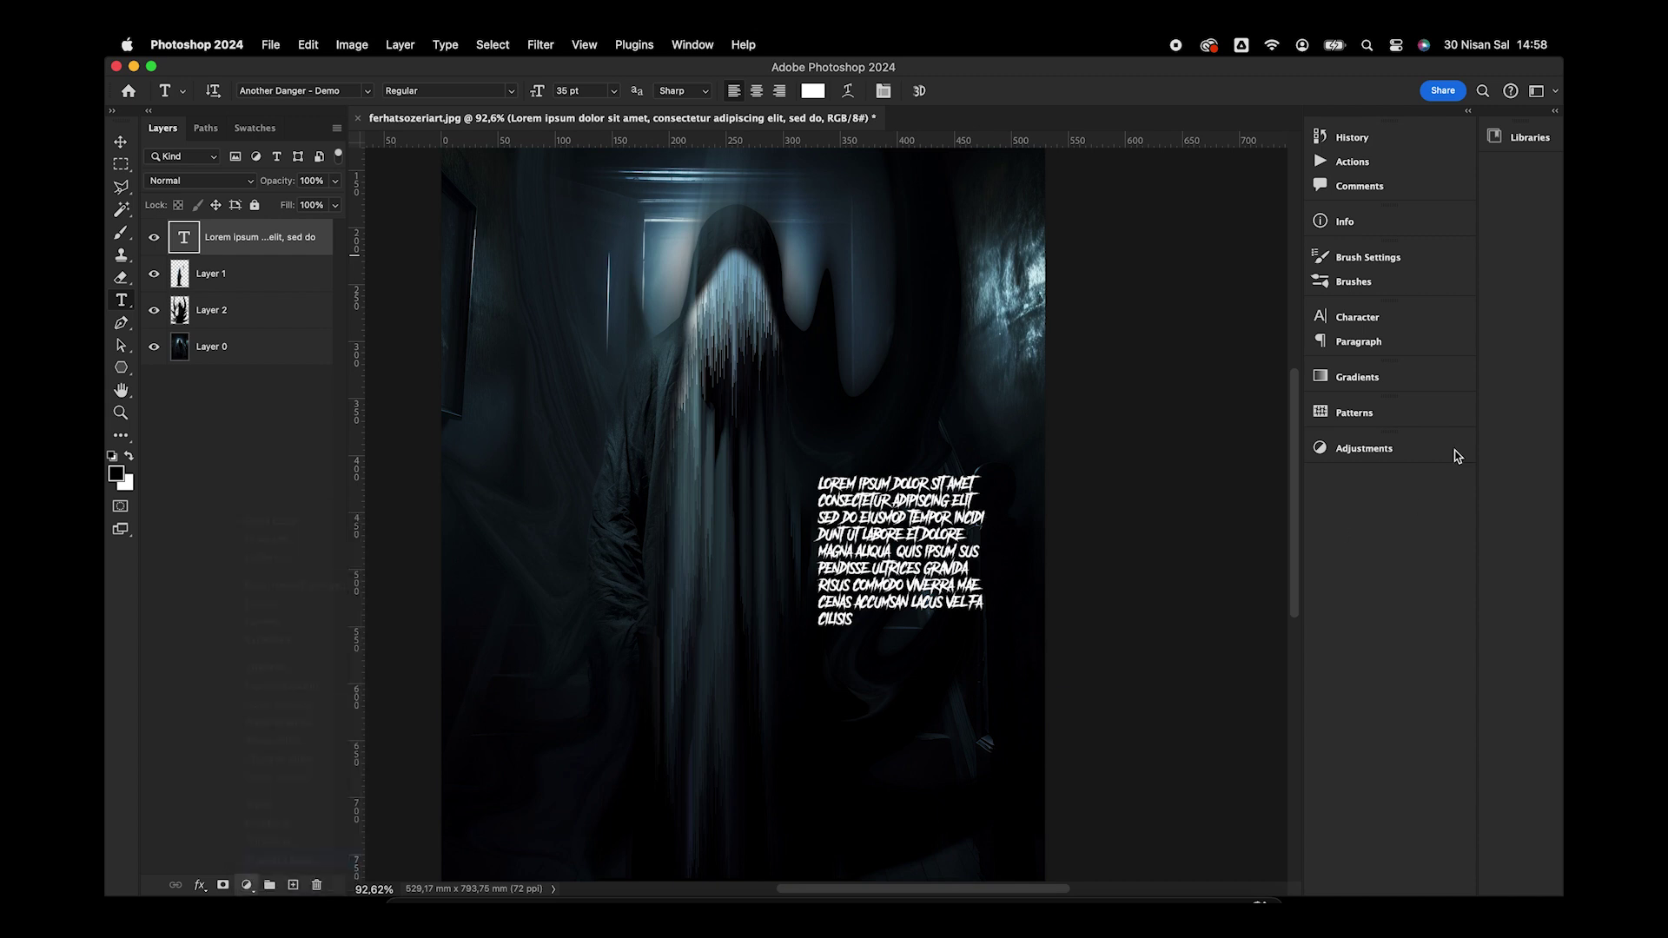
left_click_drag(808, 461, 1256, 369)
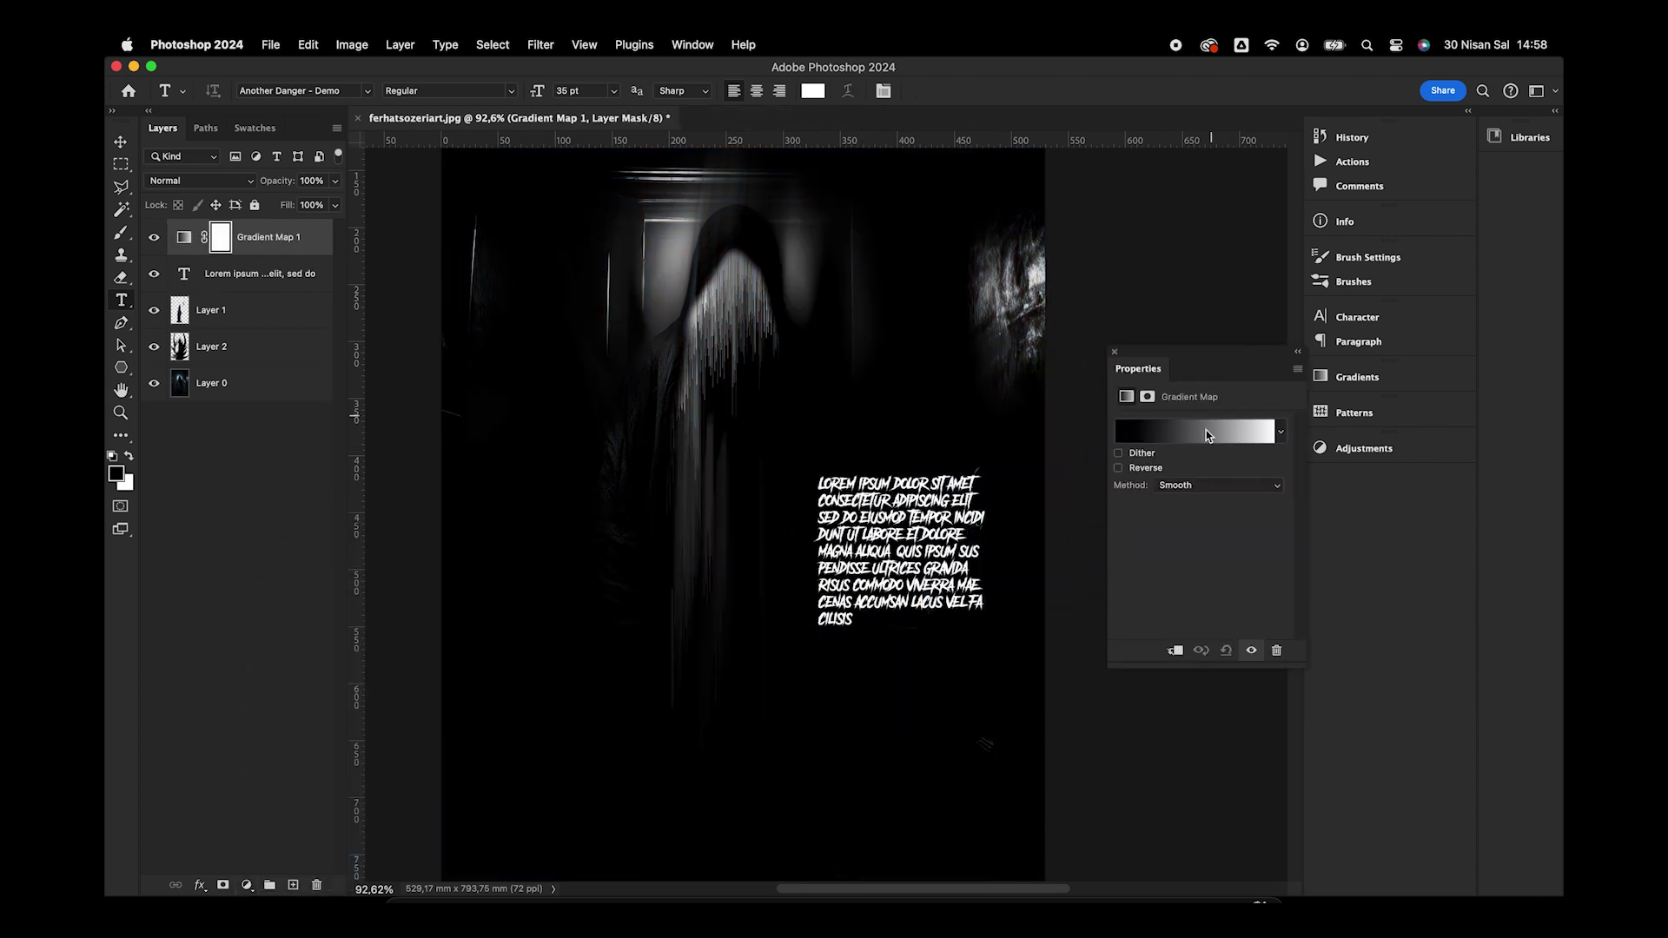
left_click(1206, 430)
left_click_drag(941, 199, 1228, 181)
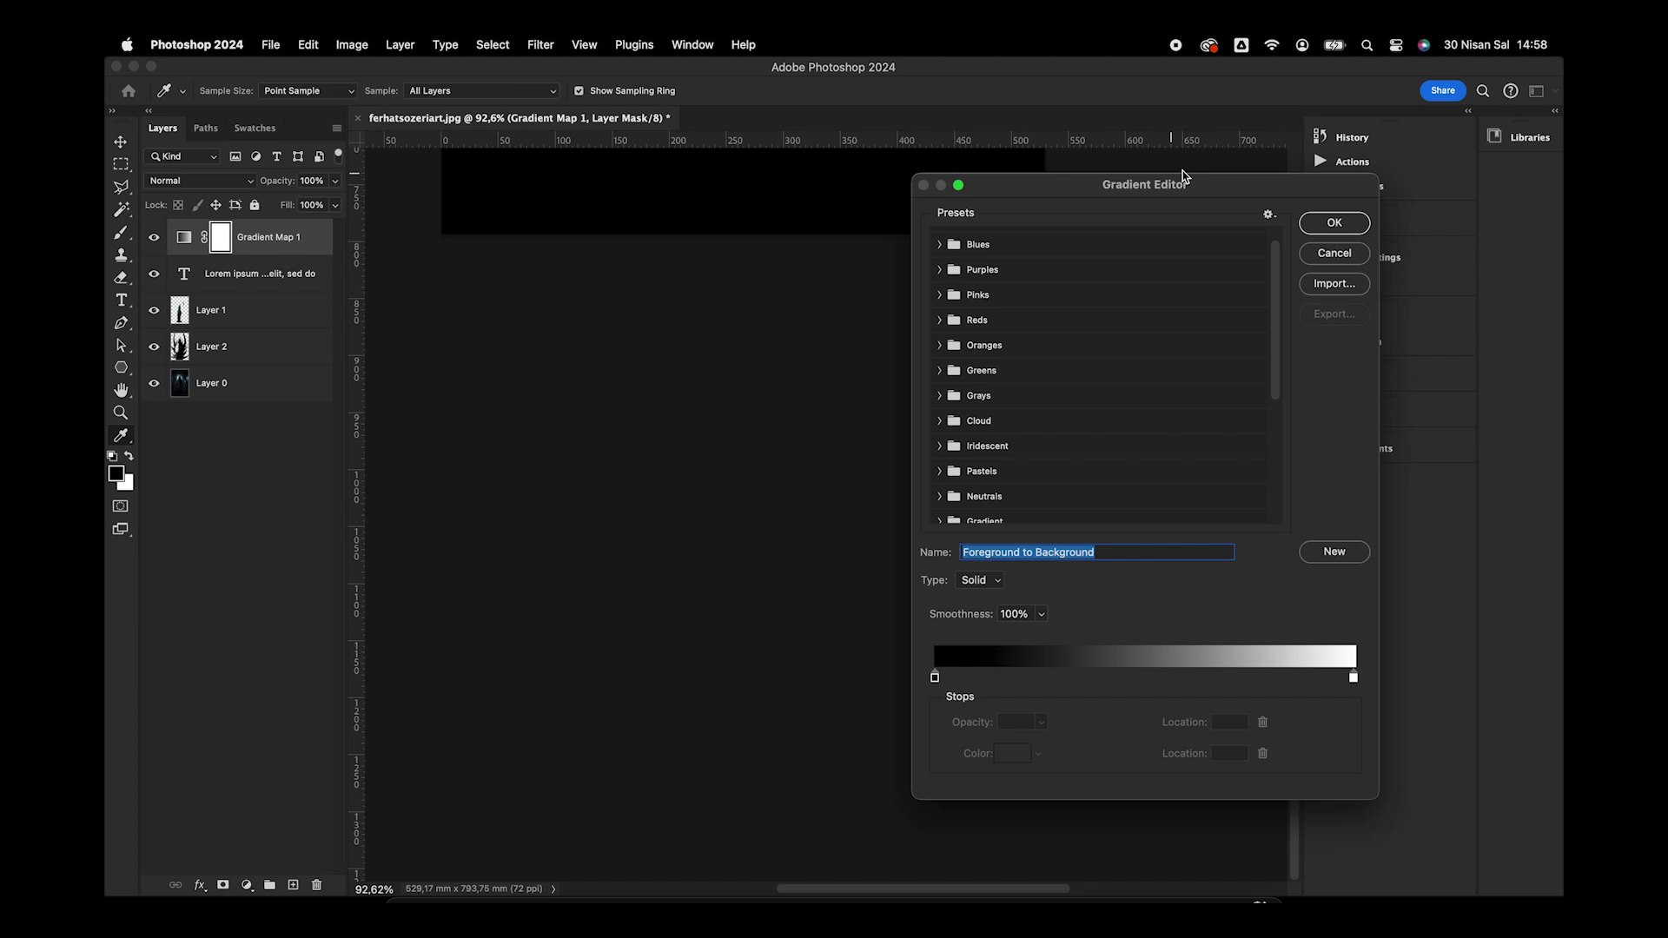
left_click_drag(837, 370, 762, 774)
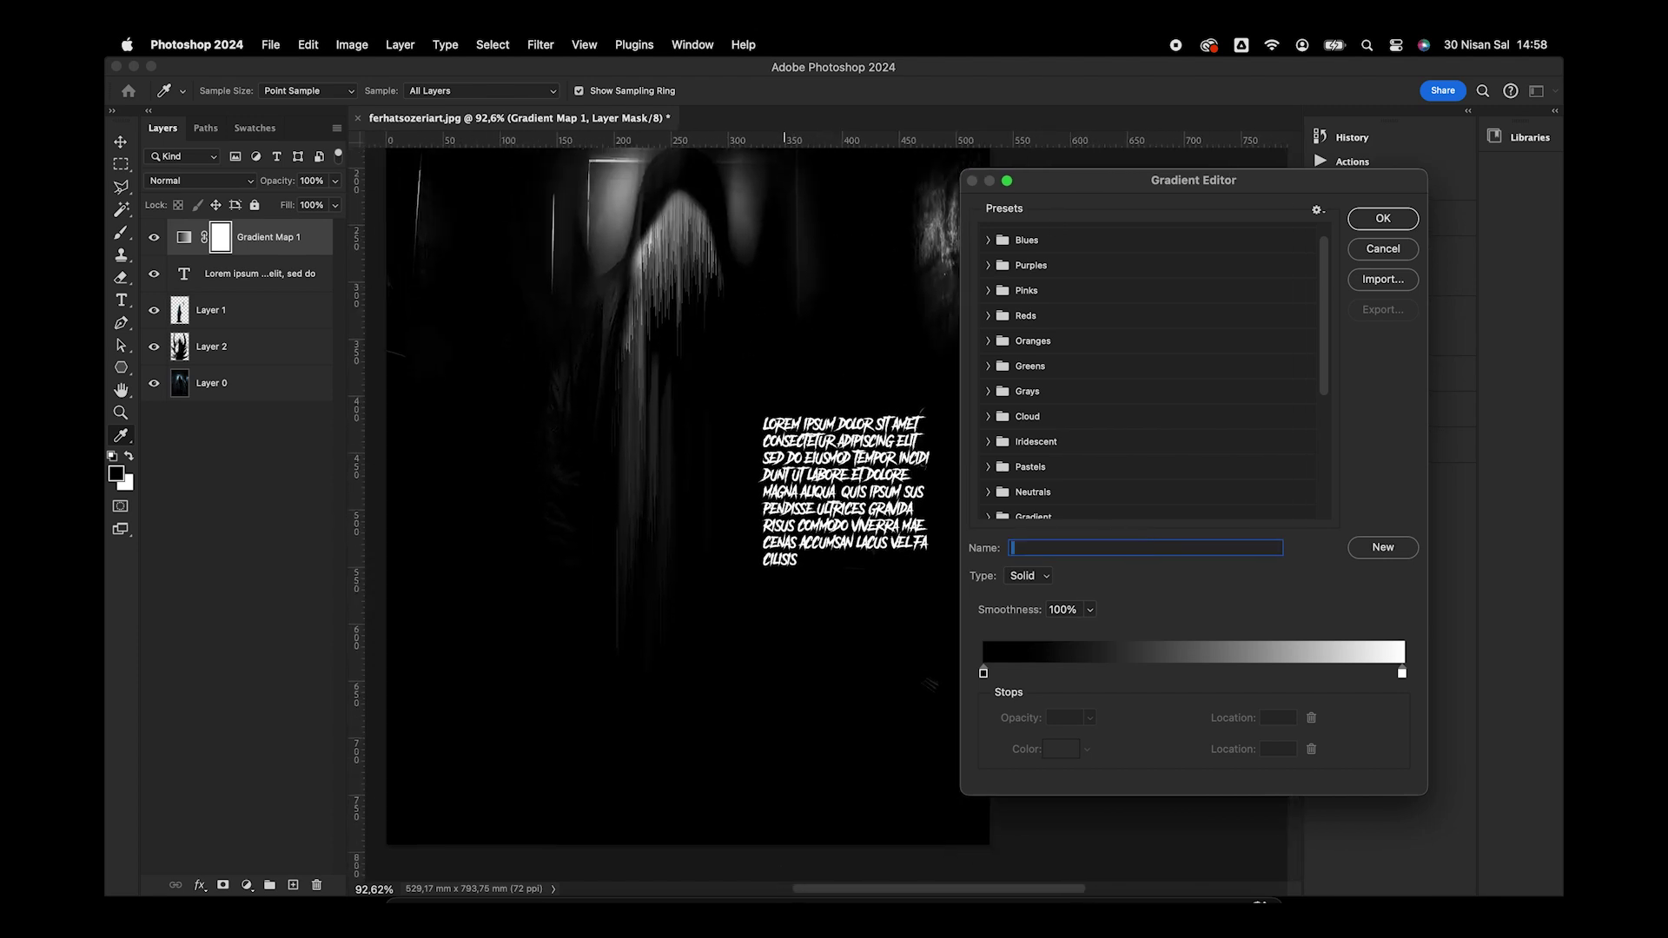
scroll(1172, 449, "down", 5)
Try several gradient presets, then apply the blue sky duotone gradient
left_click(1109, 489)
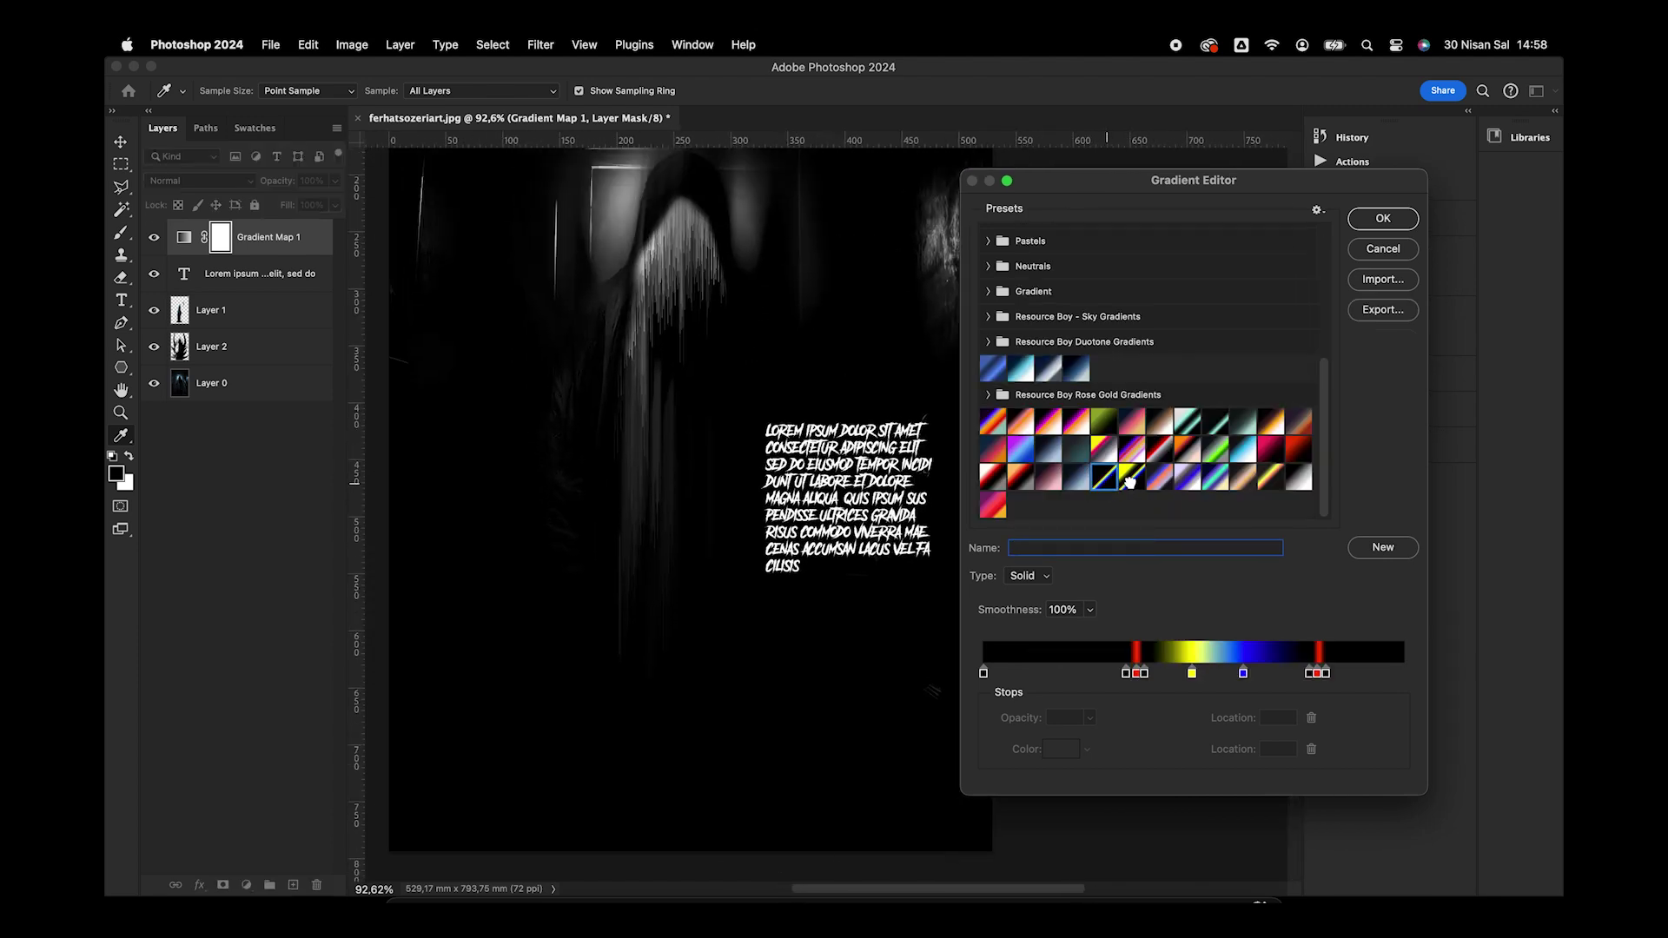
left_click(1158, 488)
left_click(1192, 482)
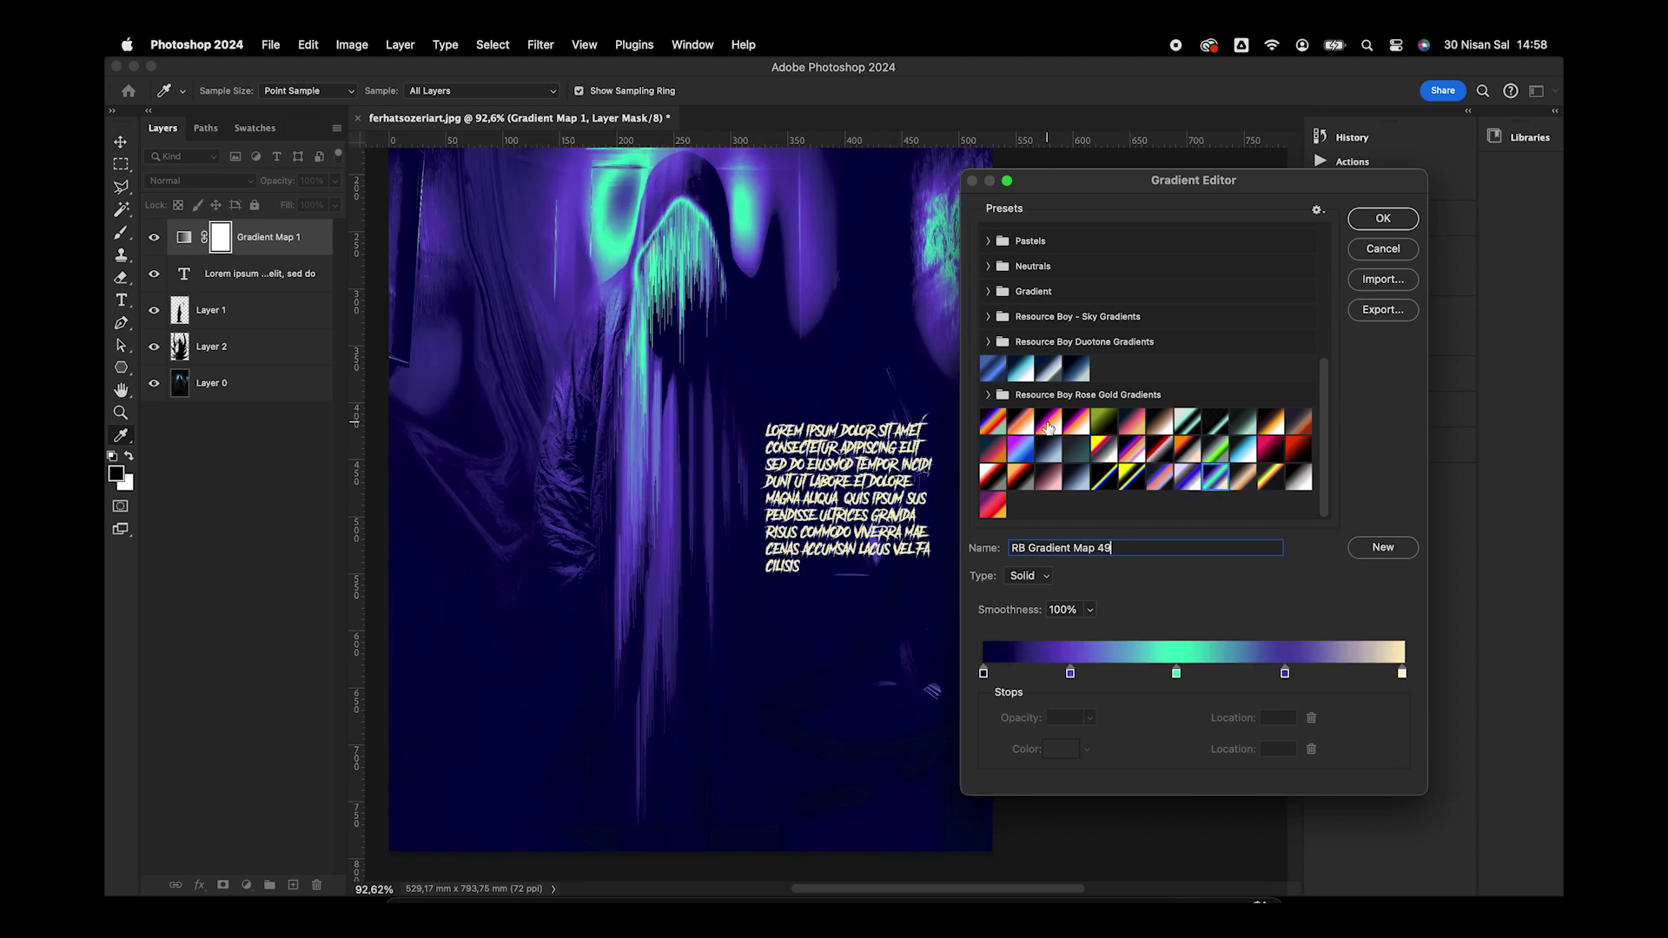
left_click(1048, 426)
left_click(1077, 371)
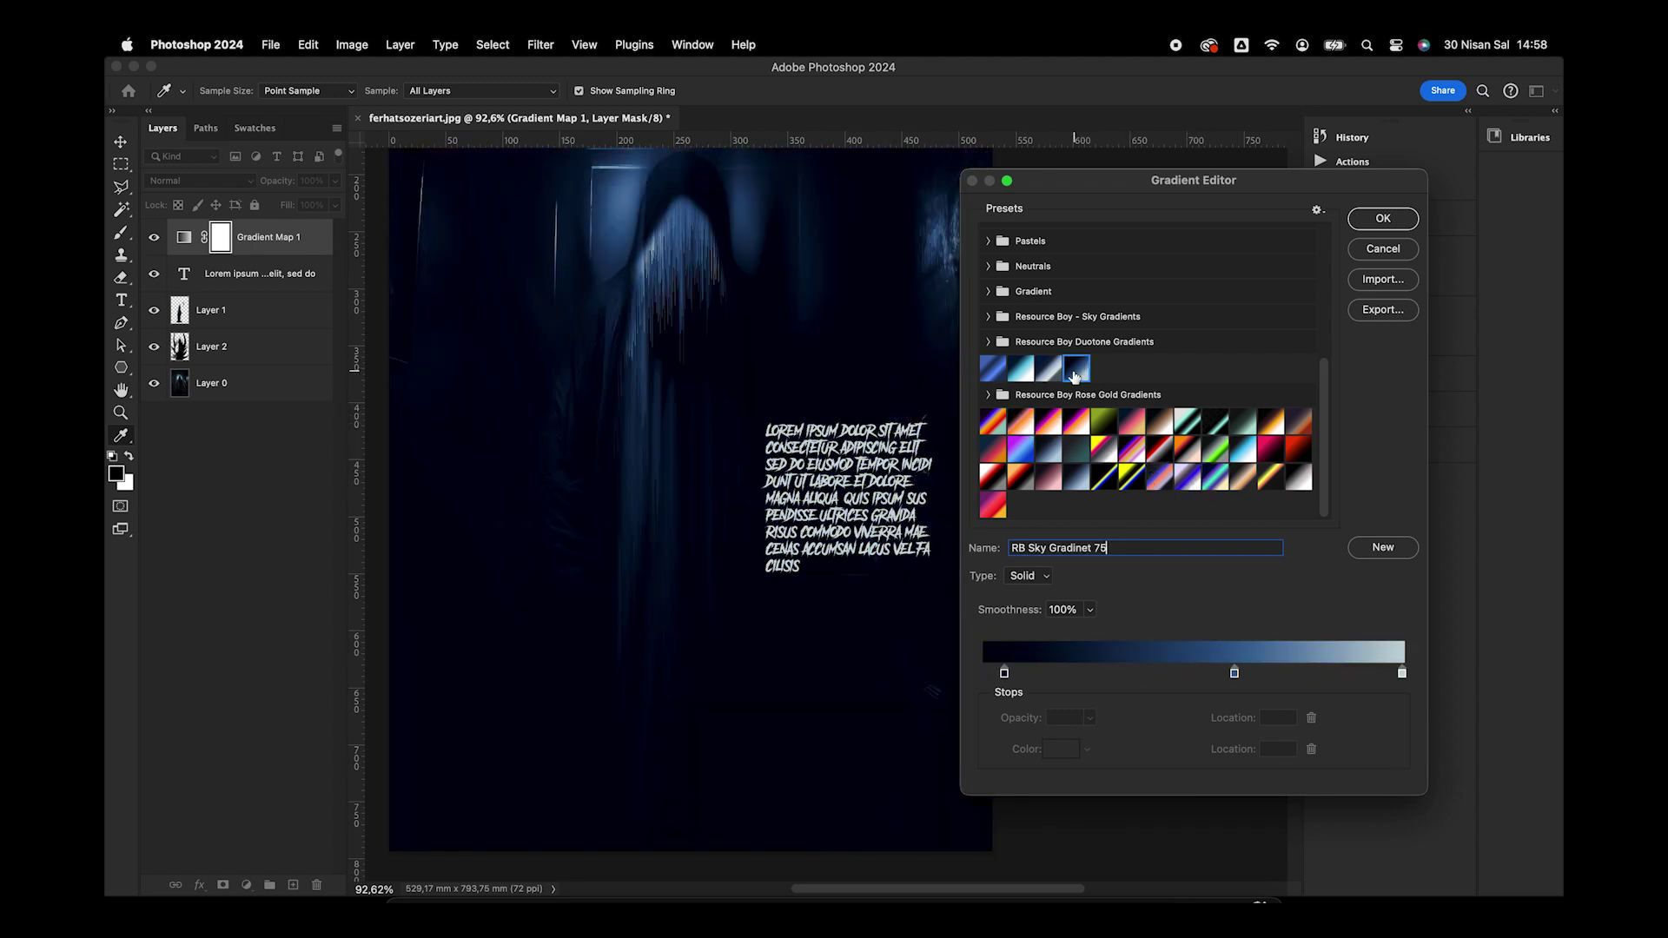
left_click(1381, 218)
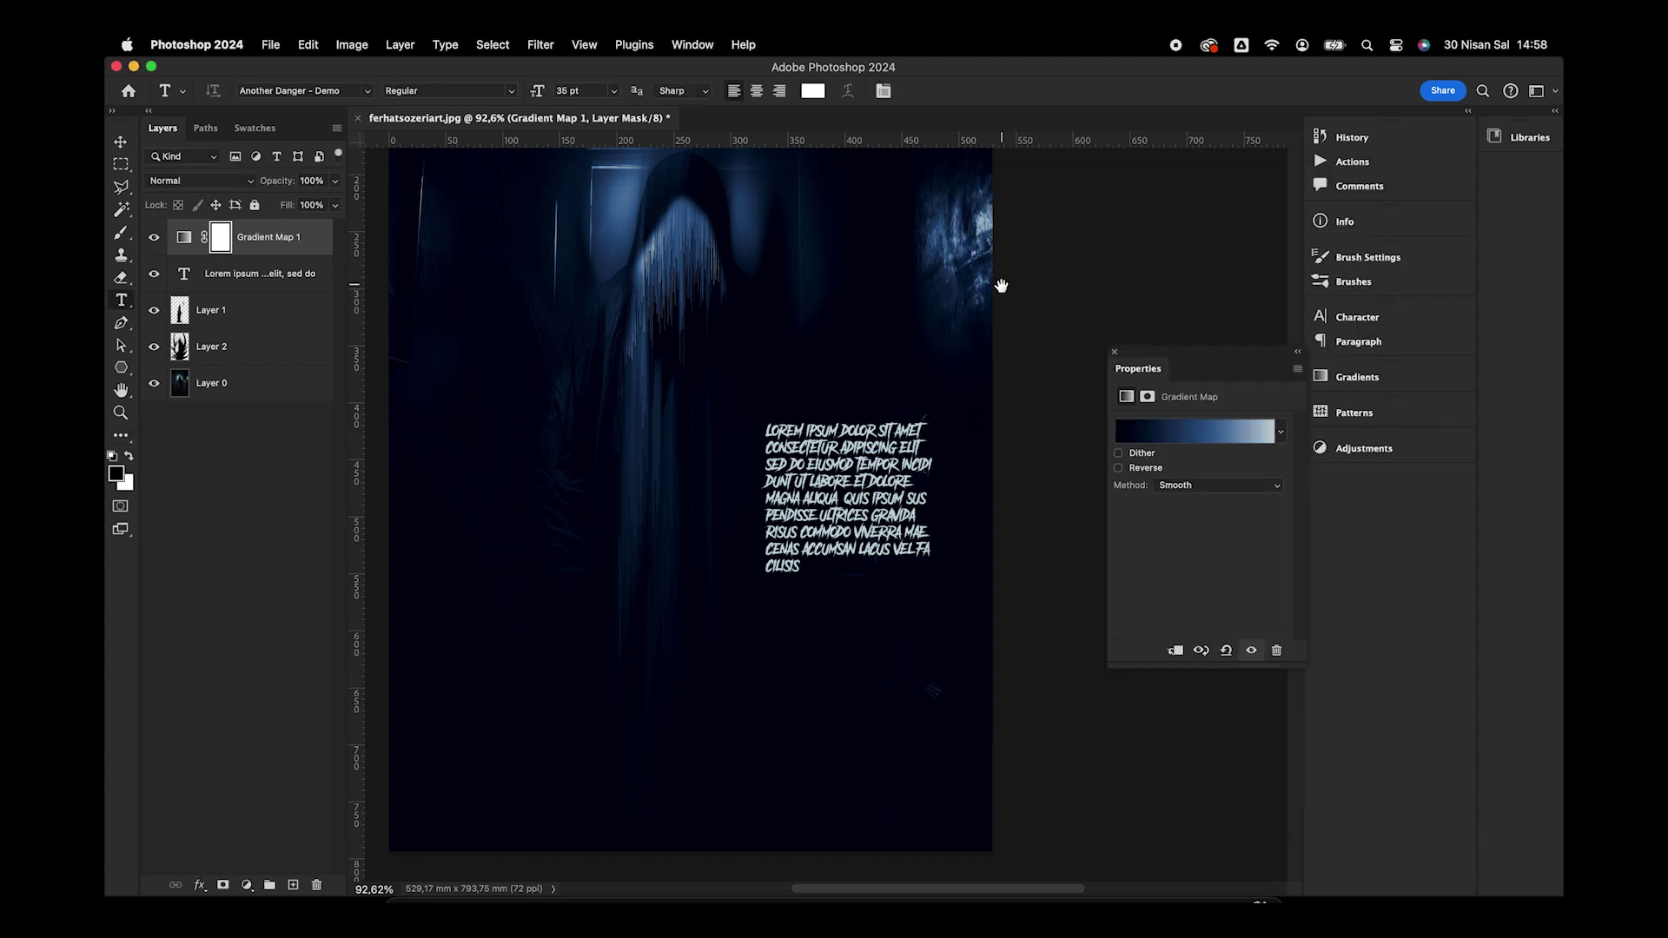
Set the gradient map's blend mode to Linear Dodge (Add) at 29% opacity
left_click_drag(1000, 286, 1052, 383)
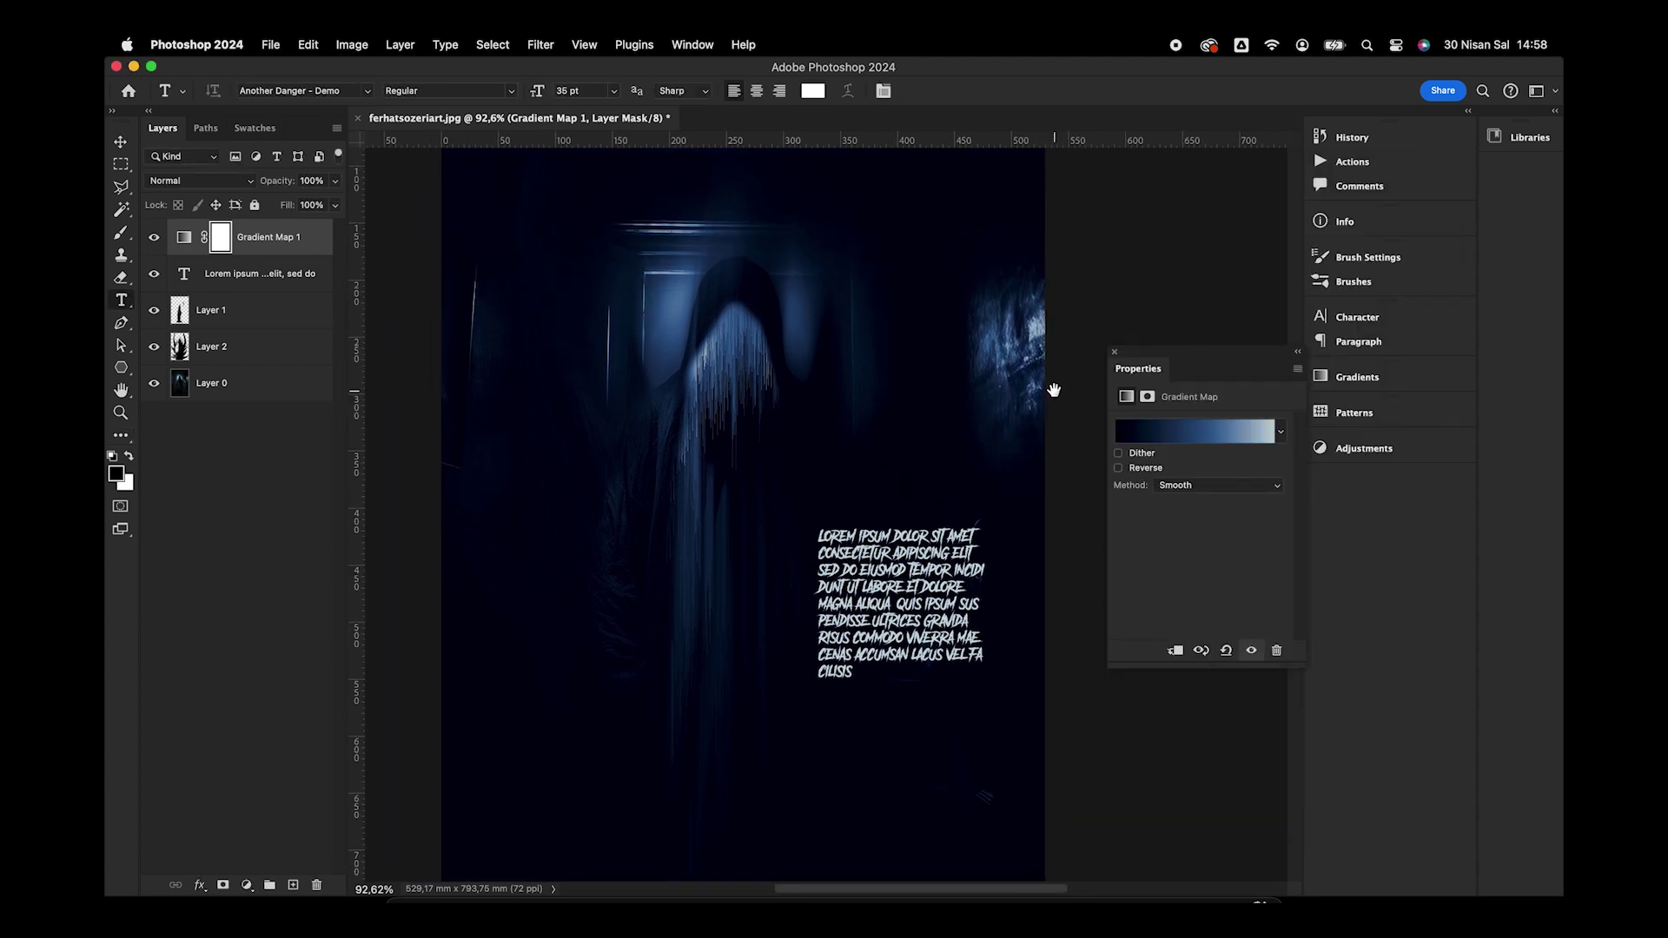
left_click(217, 182)
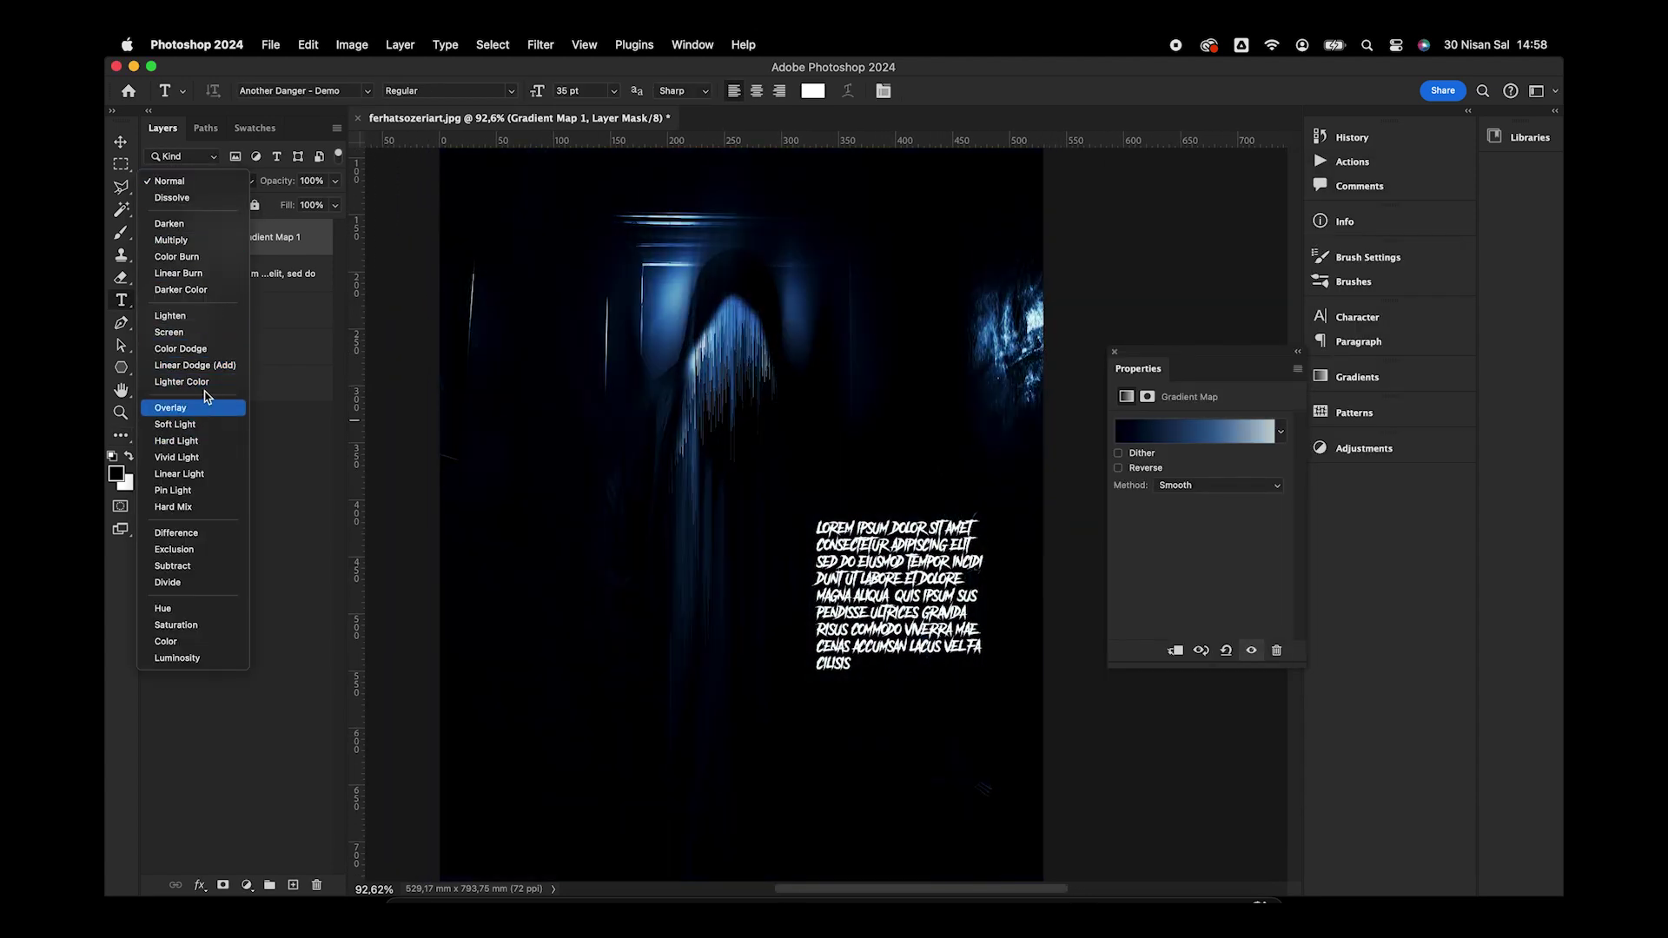
left_click(207, 366)
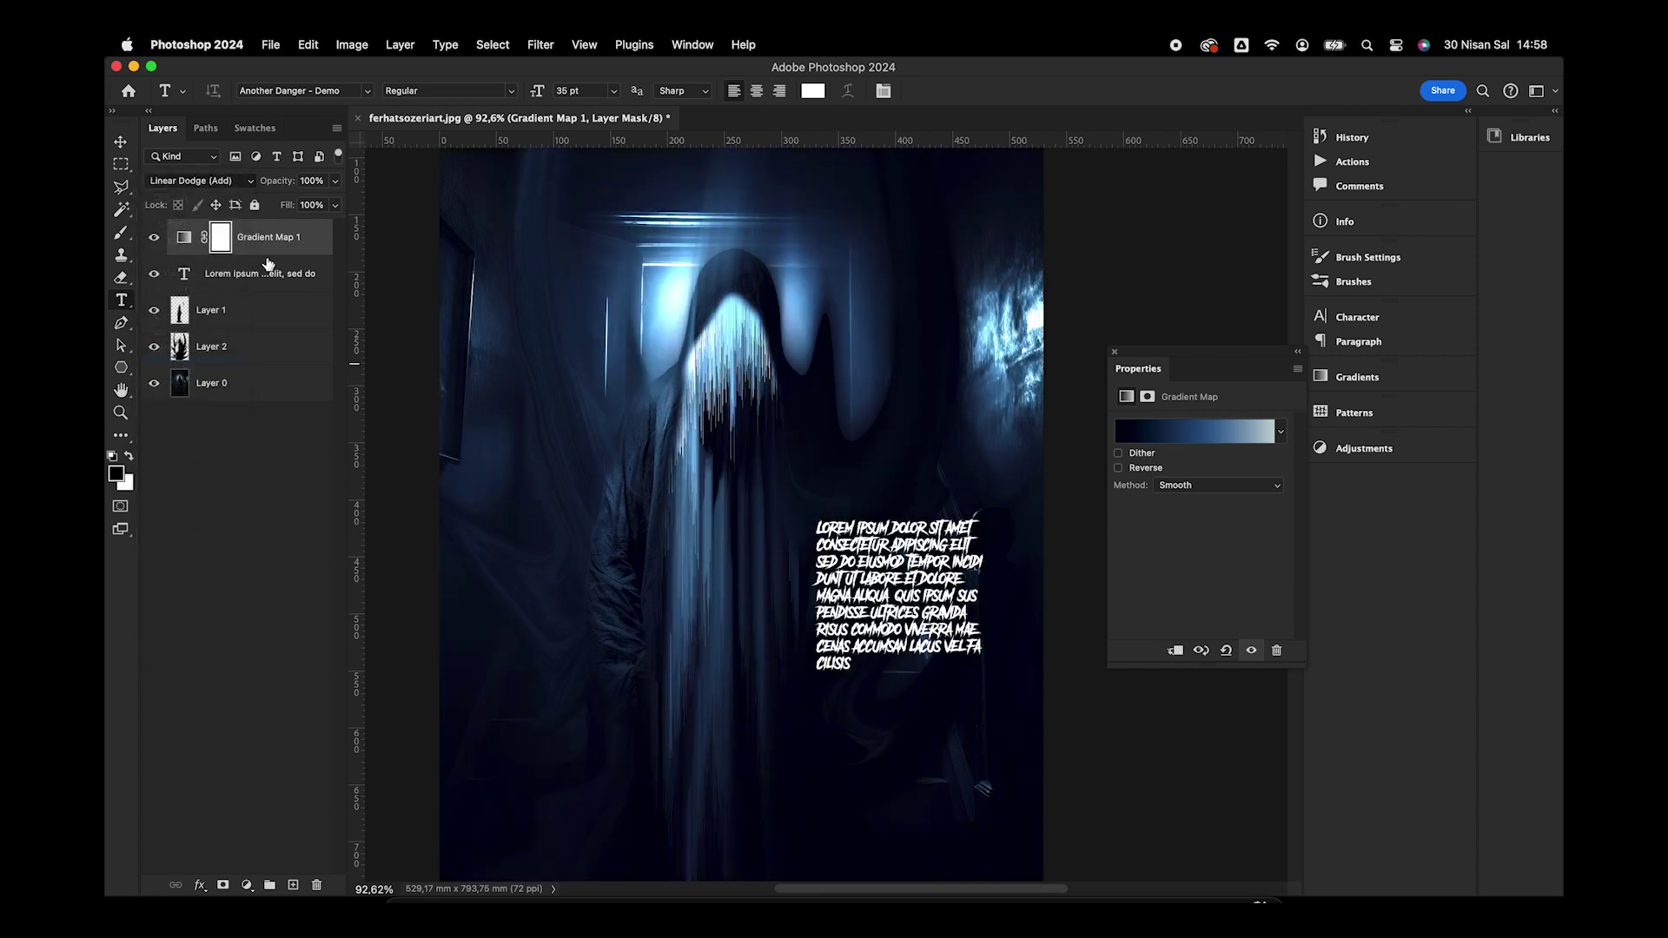
left_click(334, 180)
left_click_drag(337, 200, 274, 204)
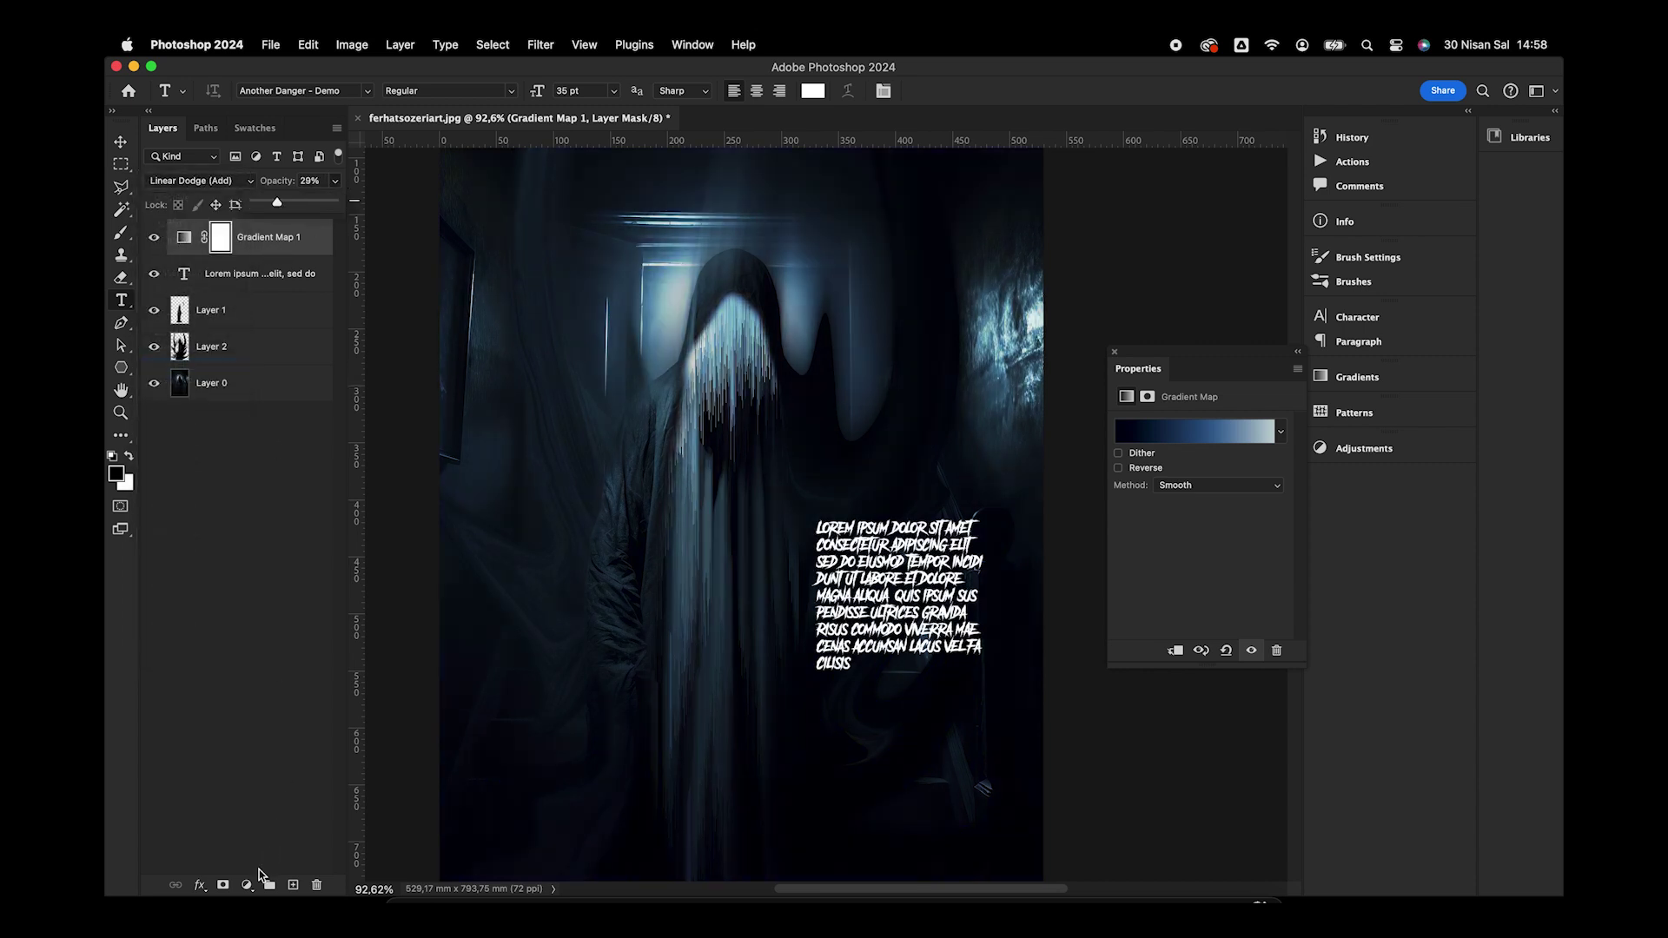
left_click(247, 883)
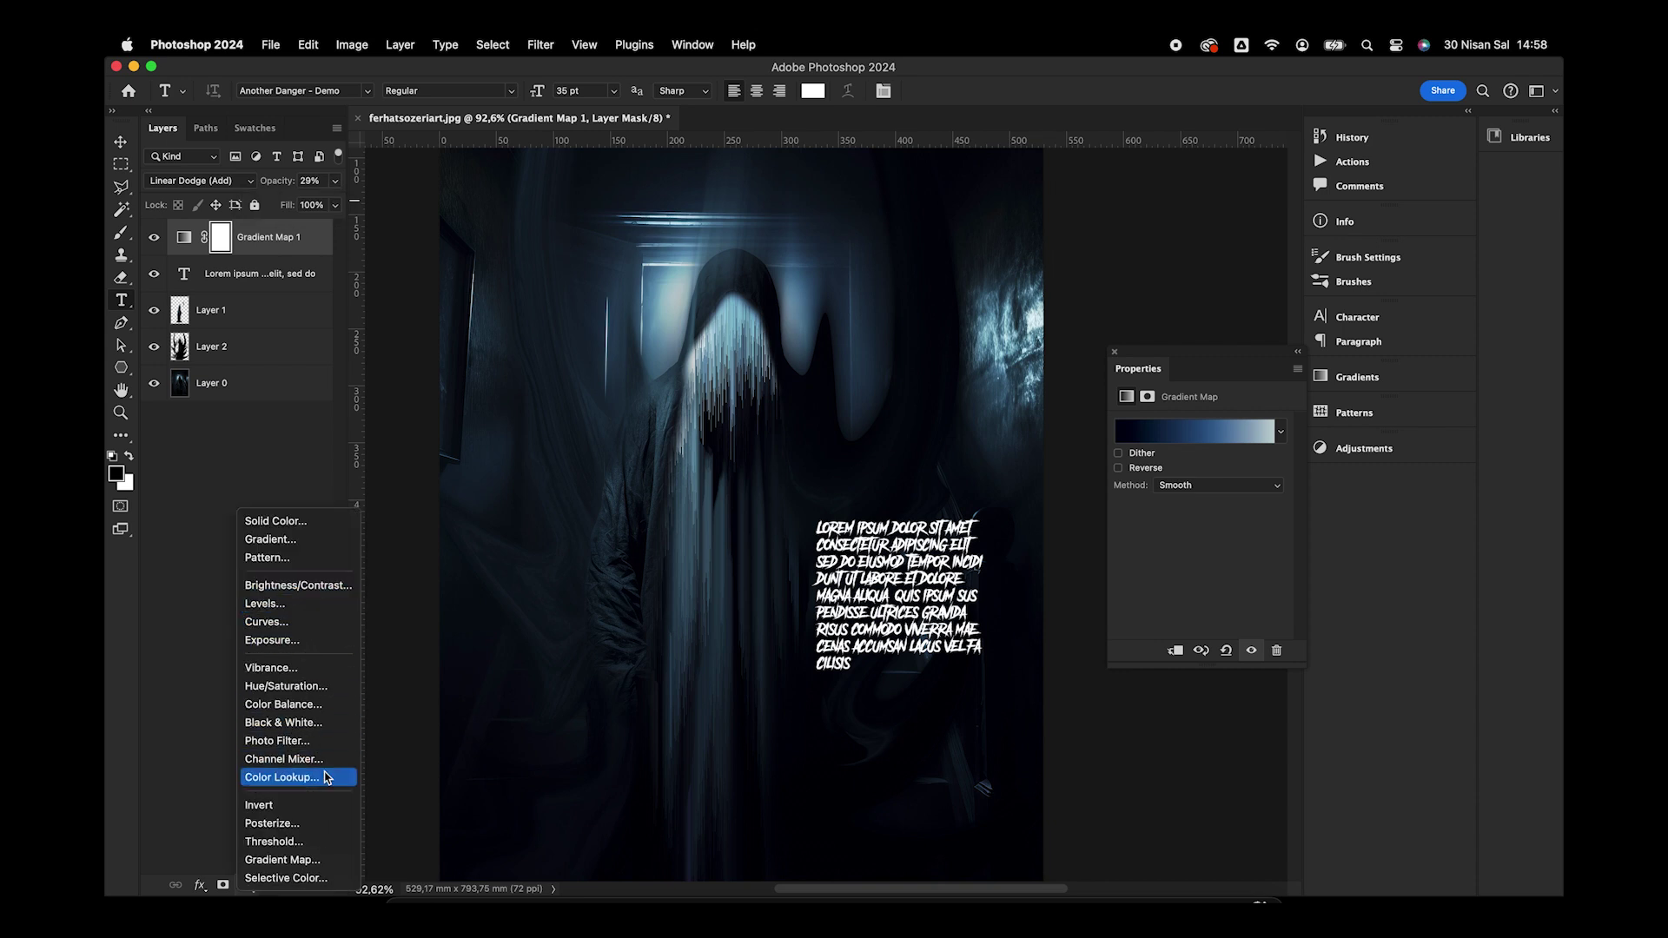
Add a Levels adjustment layer with input levels 3, 1.00 and 216
left_click(326, 603)
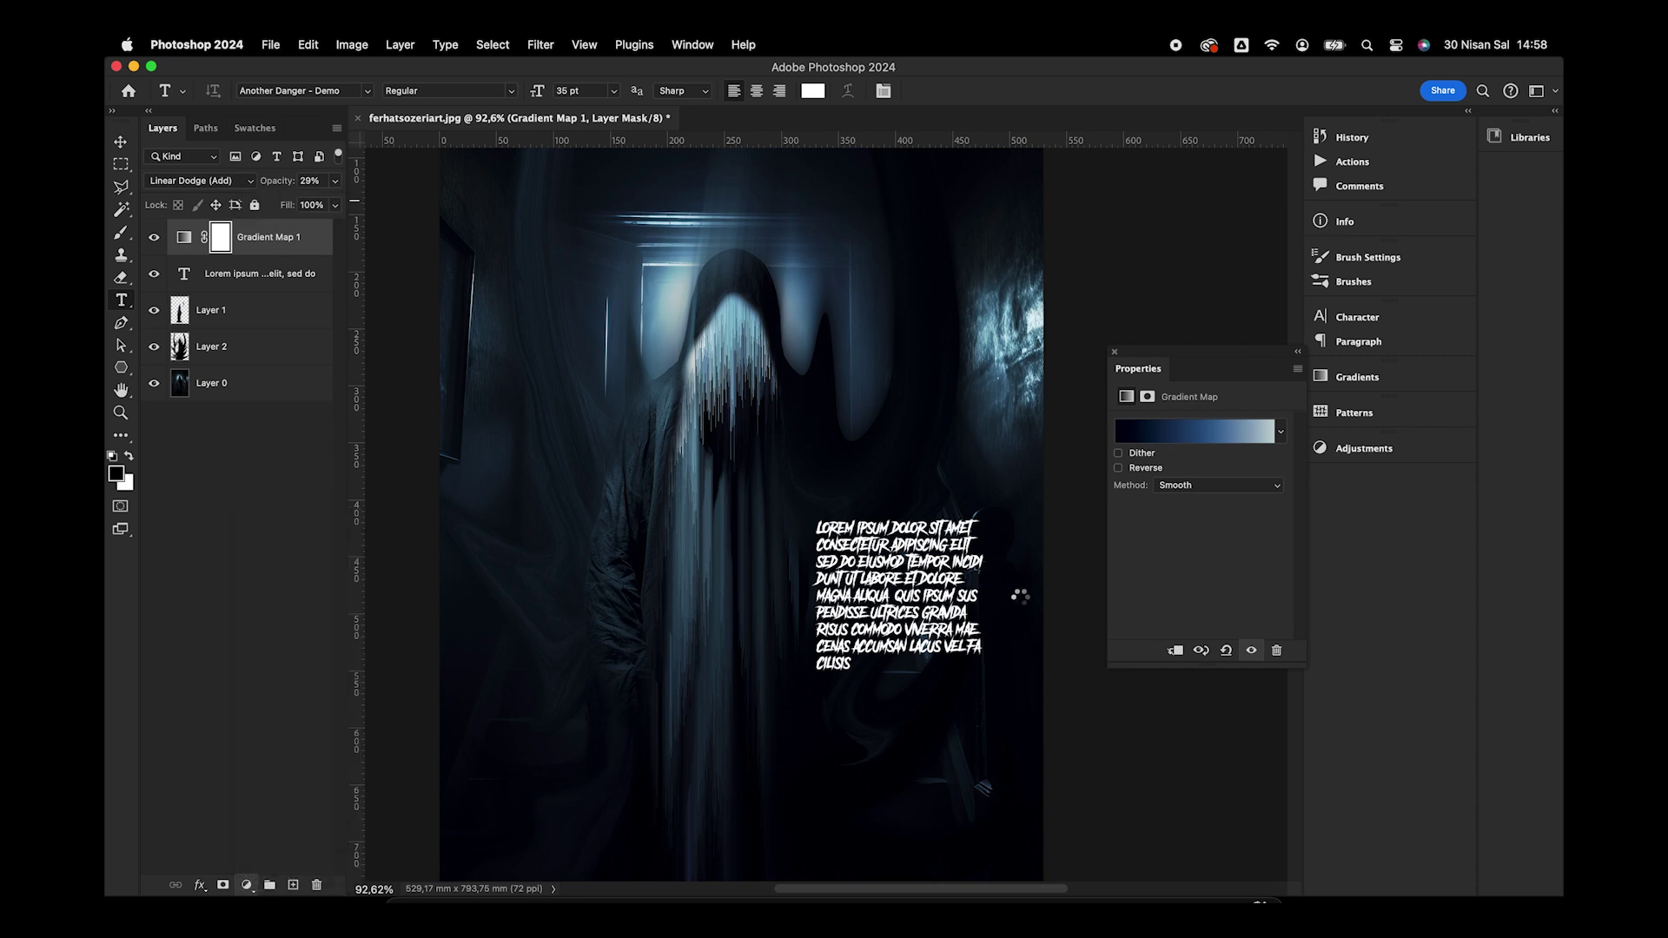
left_click_drag(1283, 554, 1276, 556)
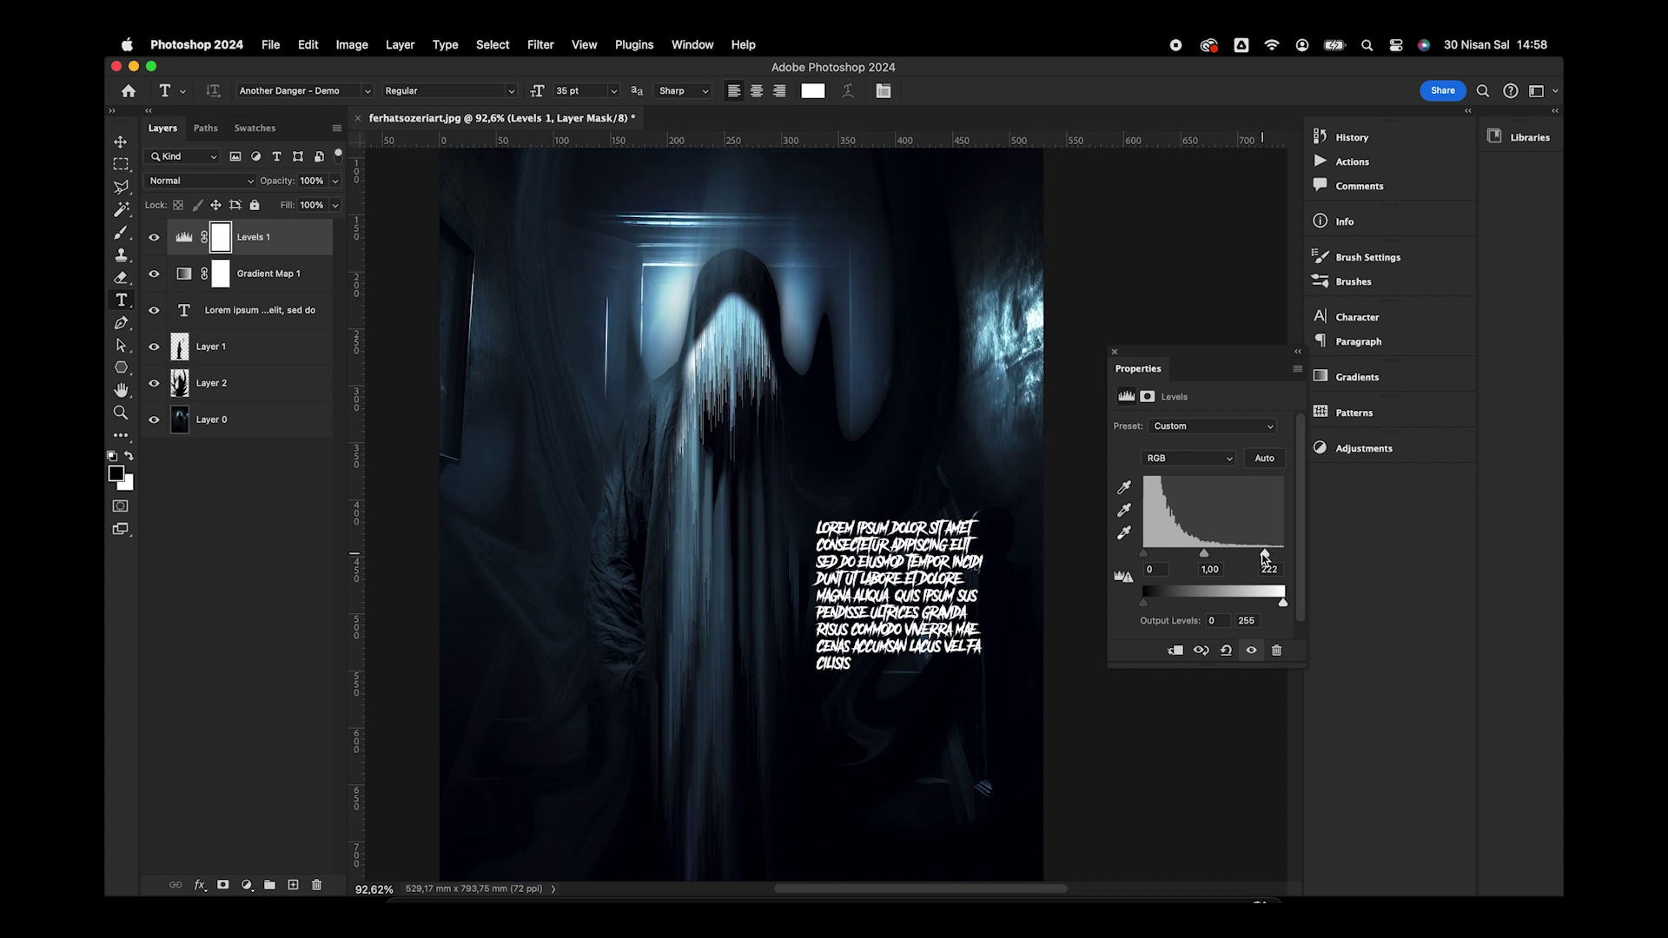
left_click_drag(1149, 563, 1147, 562)
Add a Curves layer, compare Linear and Medium Contrast presets, and settle on Lighter (RGB)
left_click(250, 884)
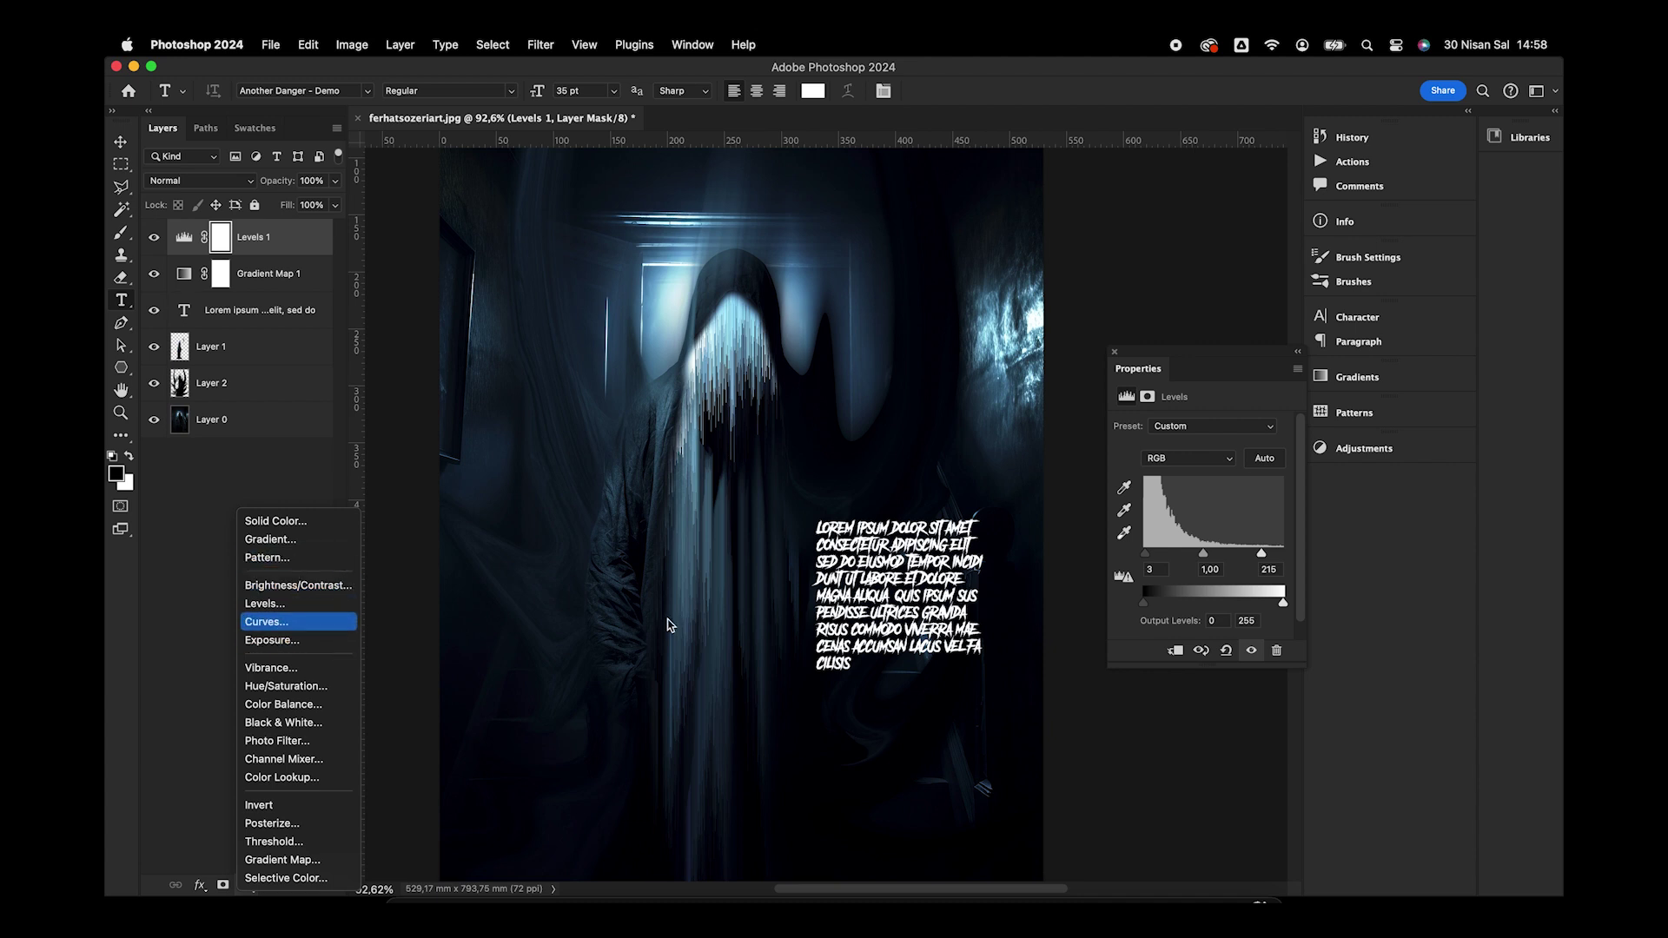
left_click(344, 622)
left_click(1215, 430)
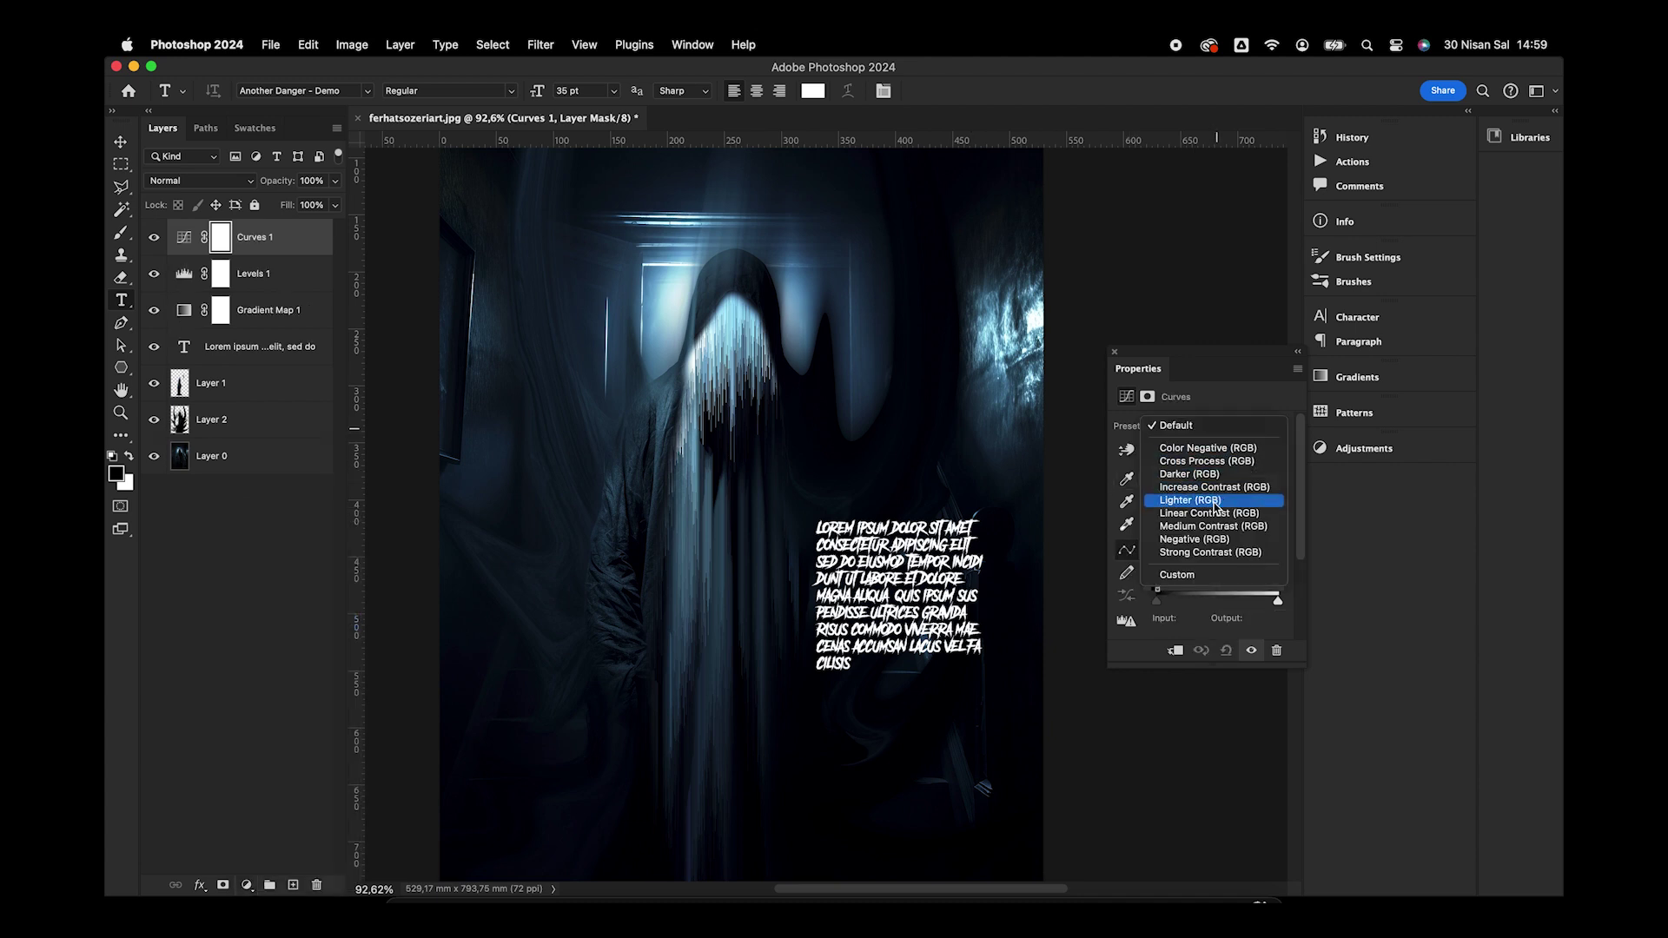
left_click(1211, 506)
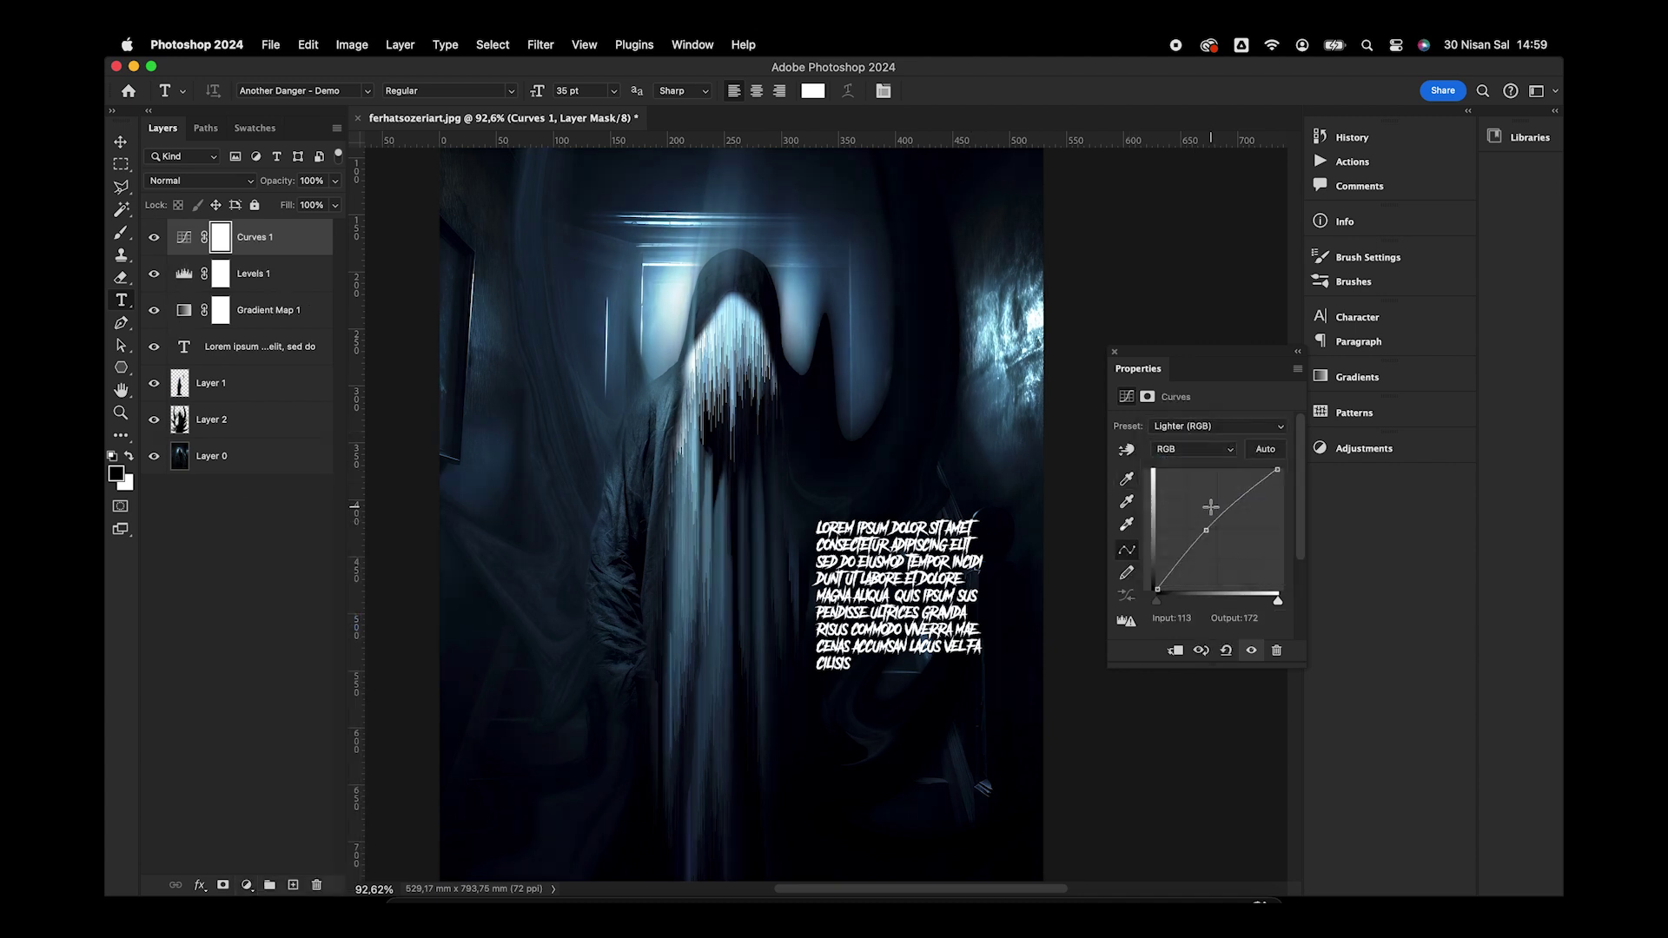
left_click(1219, 430)
left_click(1236, 447)
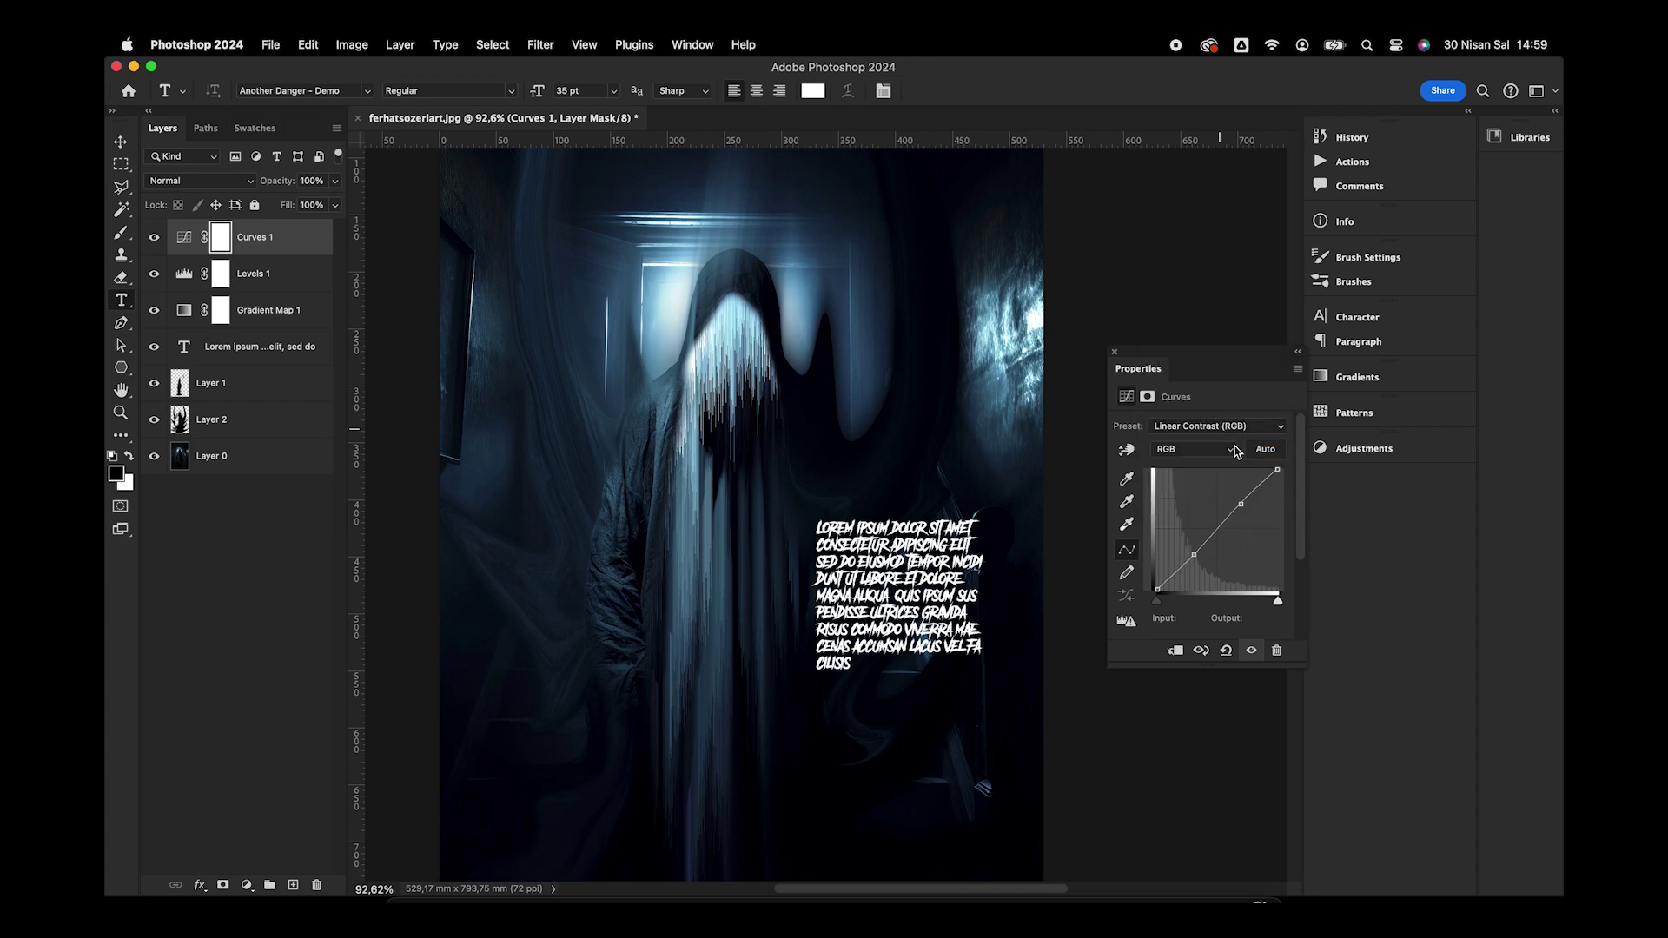
left_click(1224, 426)
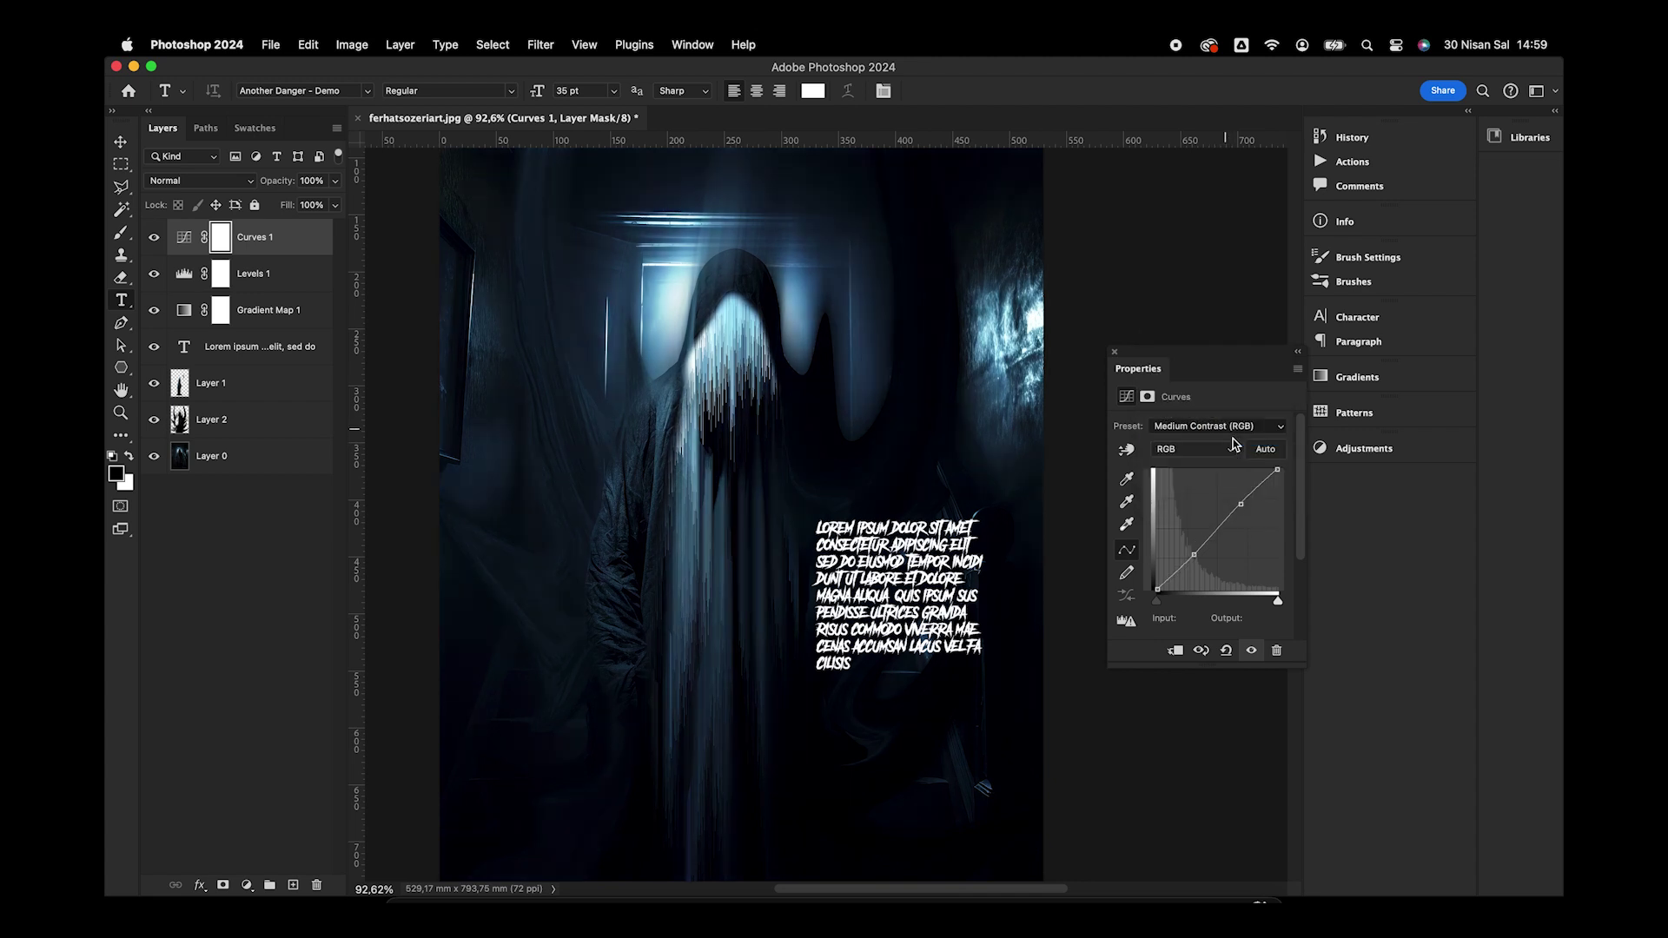
left_click(1222, 427)
left_click(1220, 399)
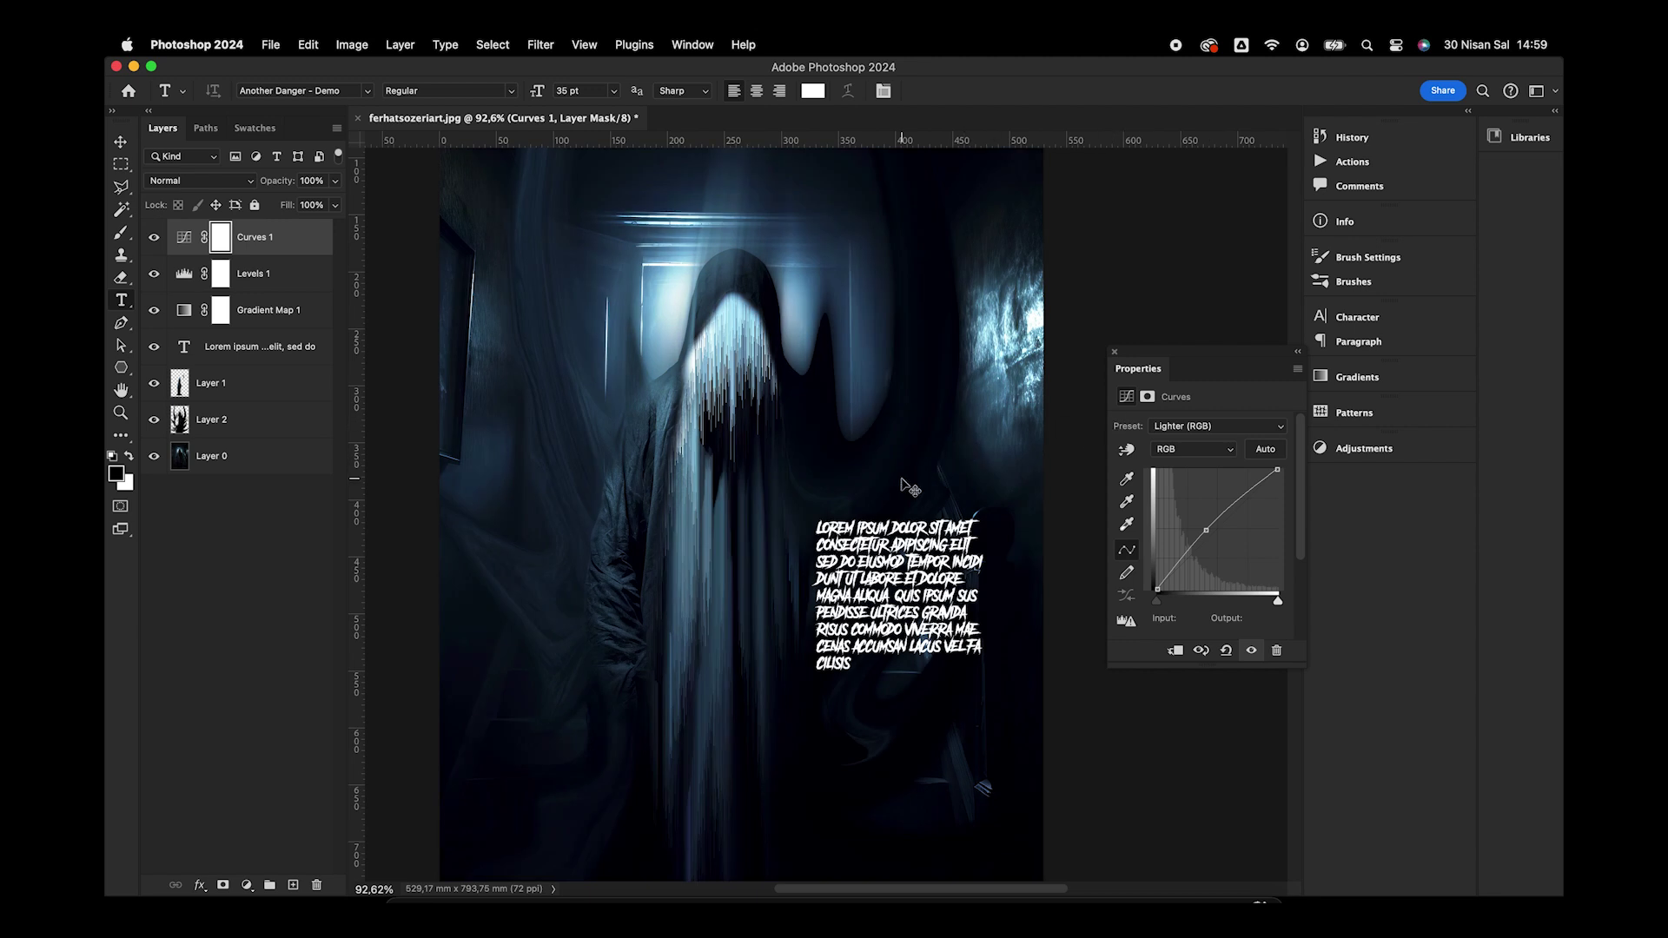
scroll(903, 484, "down", 3)
scroll(808, 452, "right", 2)
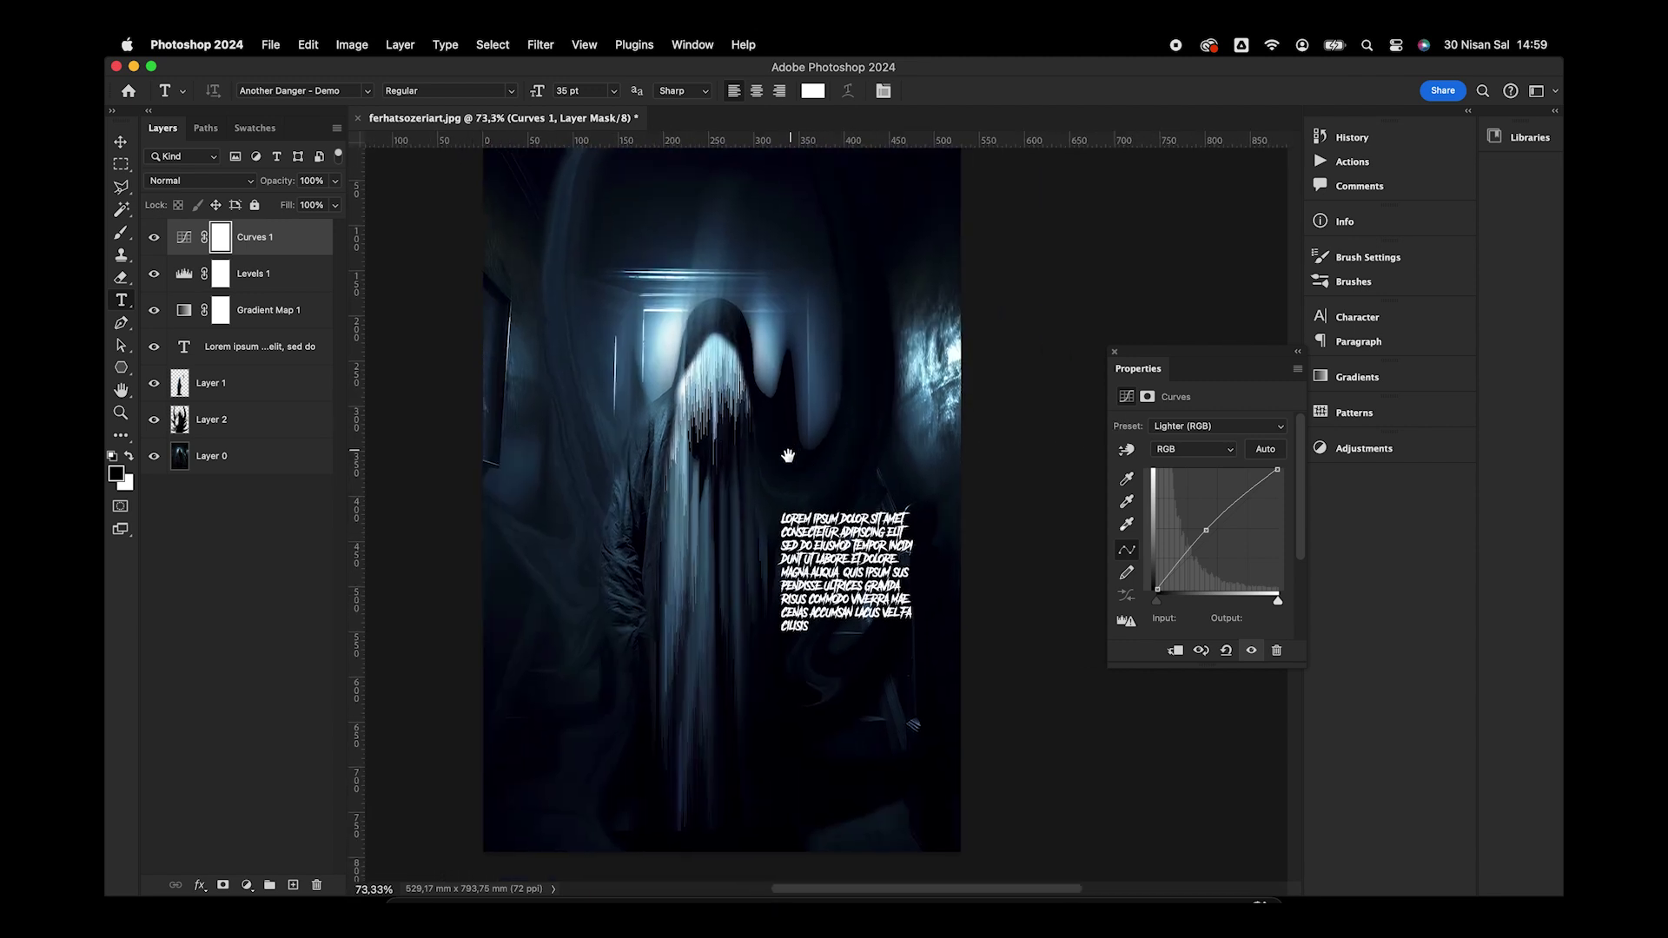
Type an X on the canvas and enlarge it into a huge glyph
left_click(726, 452)
type("x")
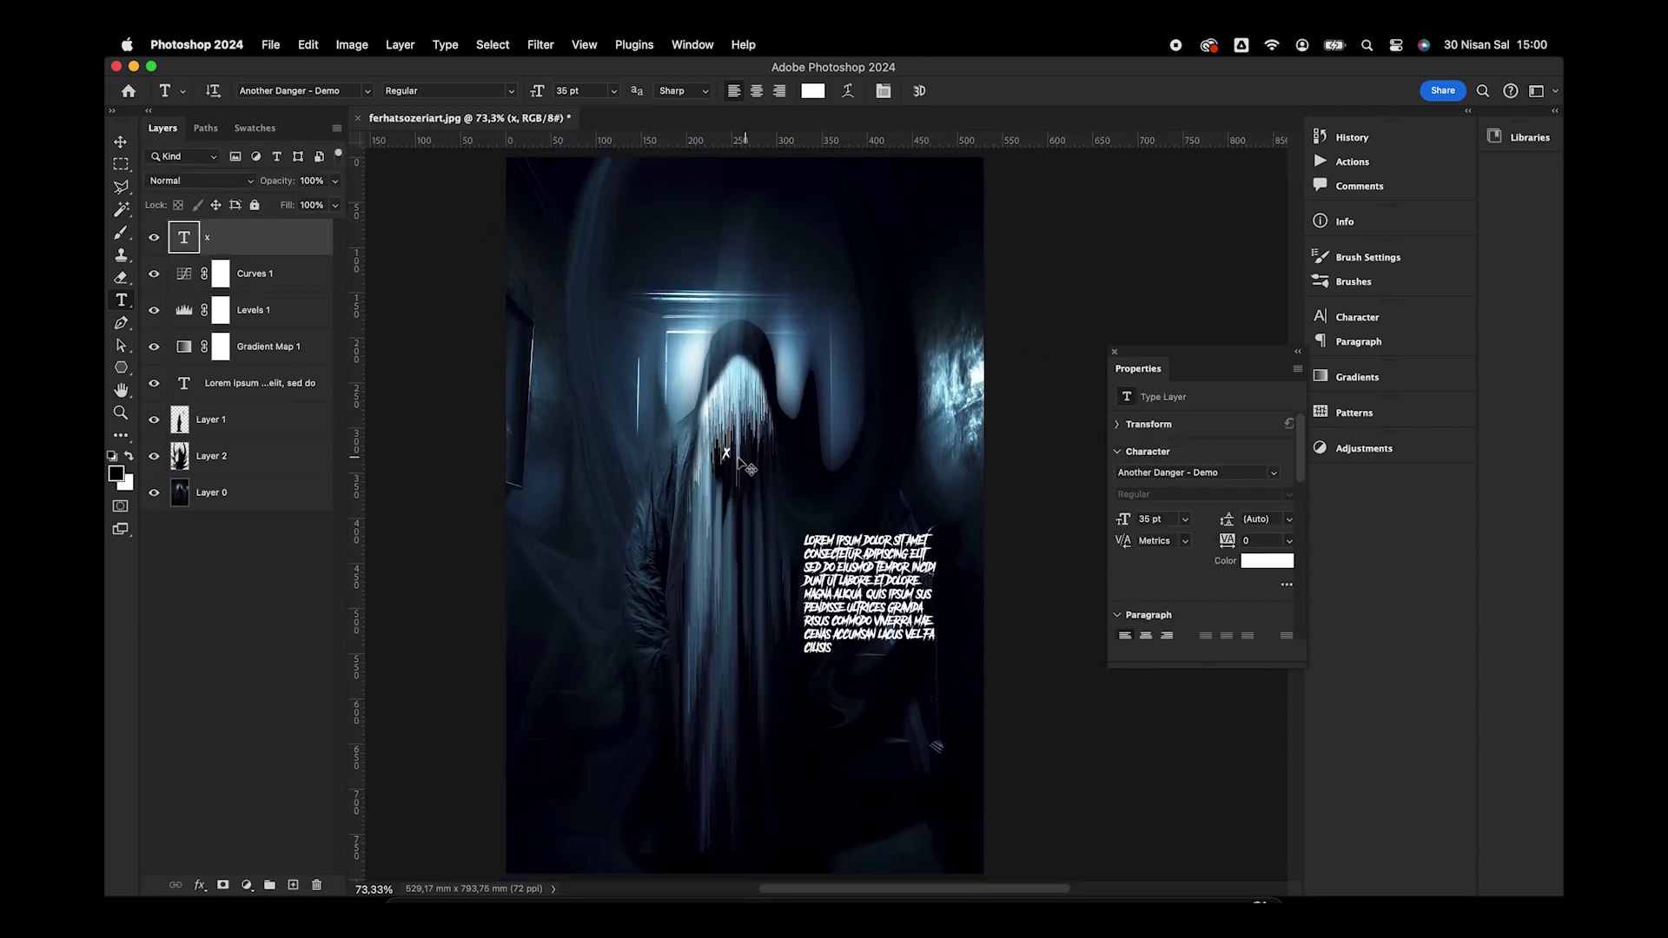
key("ctrl+t")
mouse_move(735, 453)
left_mouse_down()
mouse_move(809, 437)
mouse_move(745, 620)
mouse_move(746, 597)
left_mouse_up()
key("Return")
key("v")
Raise the text block, place the X layer below the text, and blend it Soft Light
left_click_drag(865, 586, 871, 422)
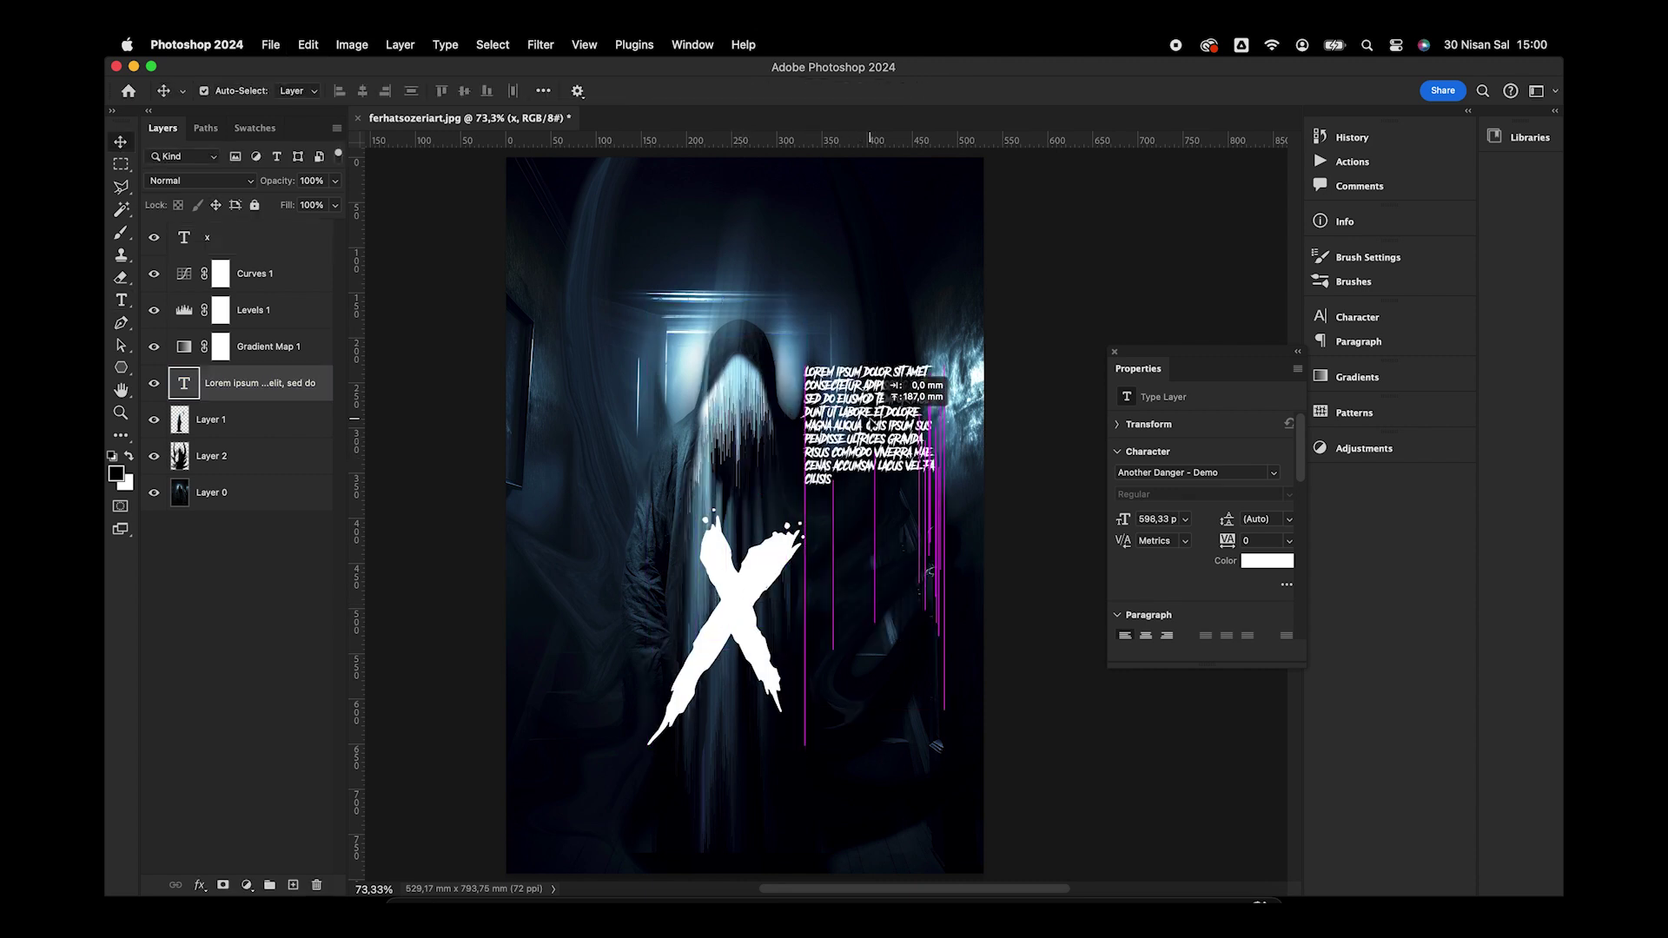
left_click(275, 247)
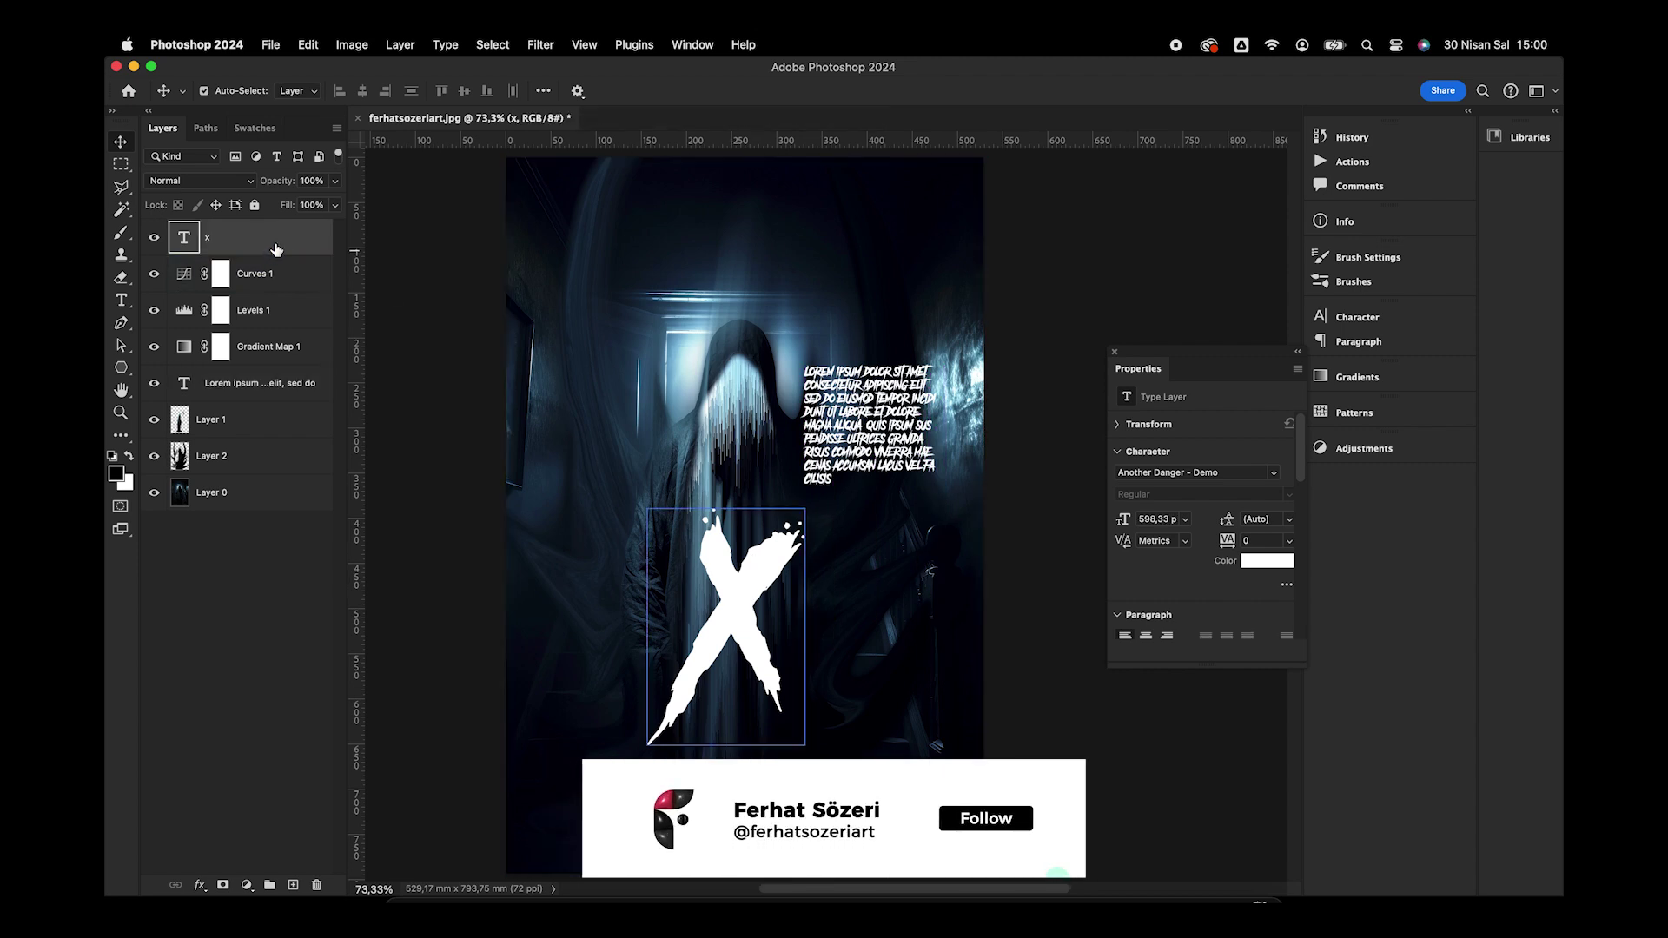
mouse_move(275, 246)
left_mouse_down()
mouse_move(270, 448)
mouse_move(271, 401)
left_mouse_up()
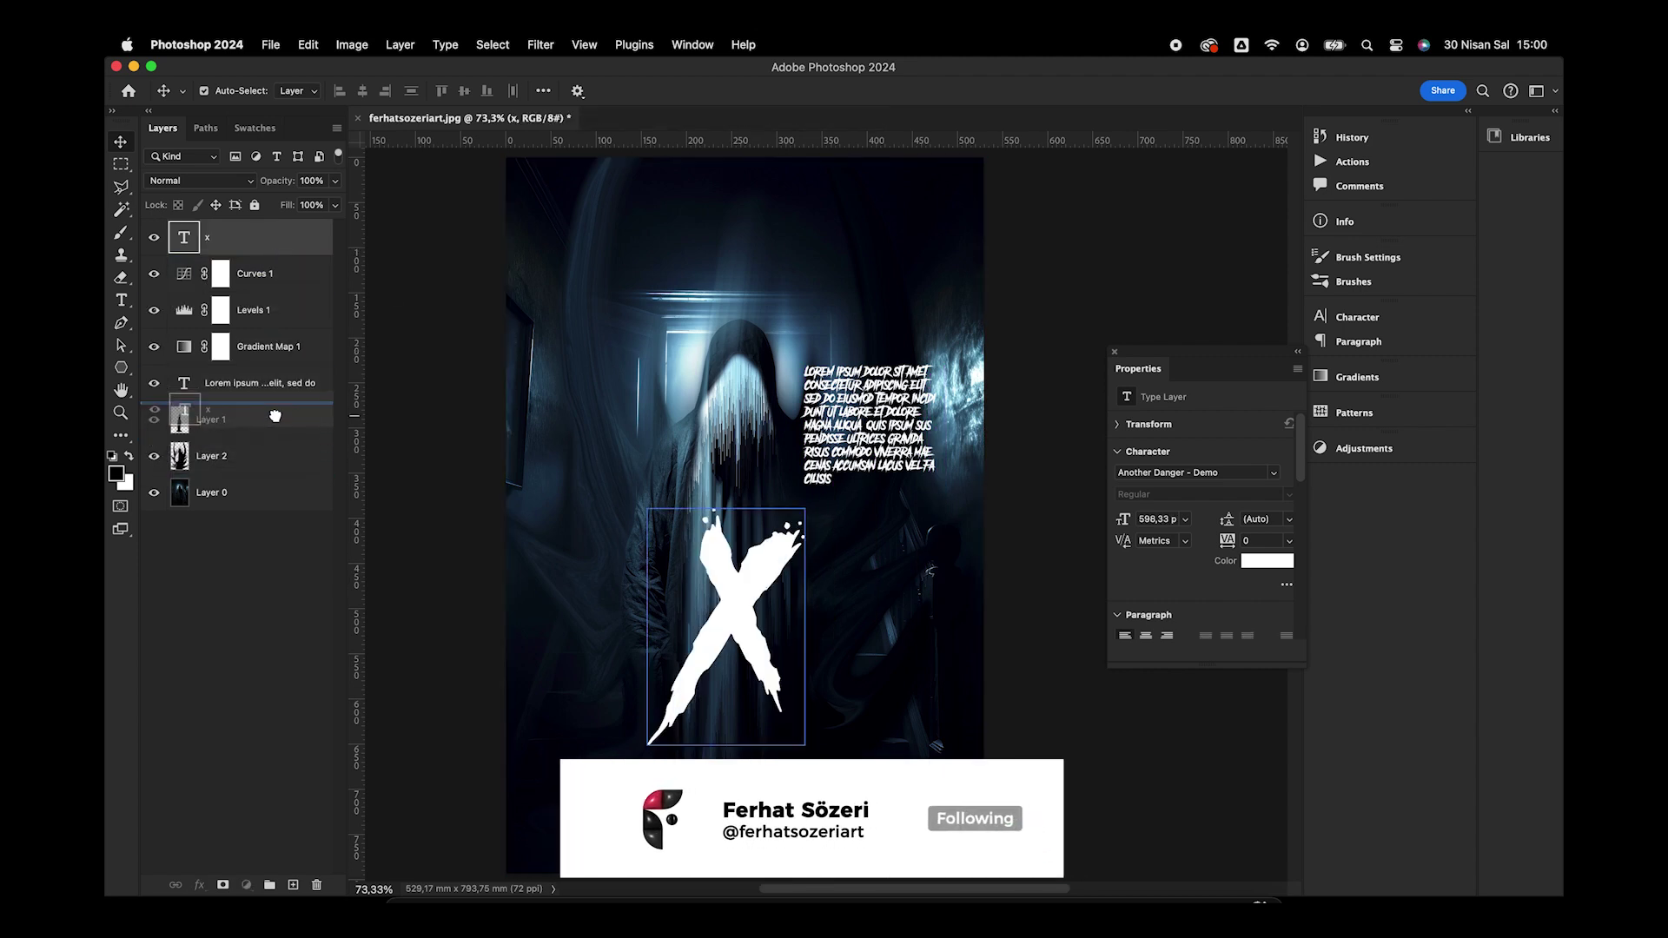
left_click(245, 179)
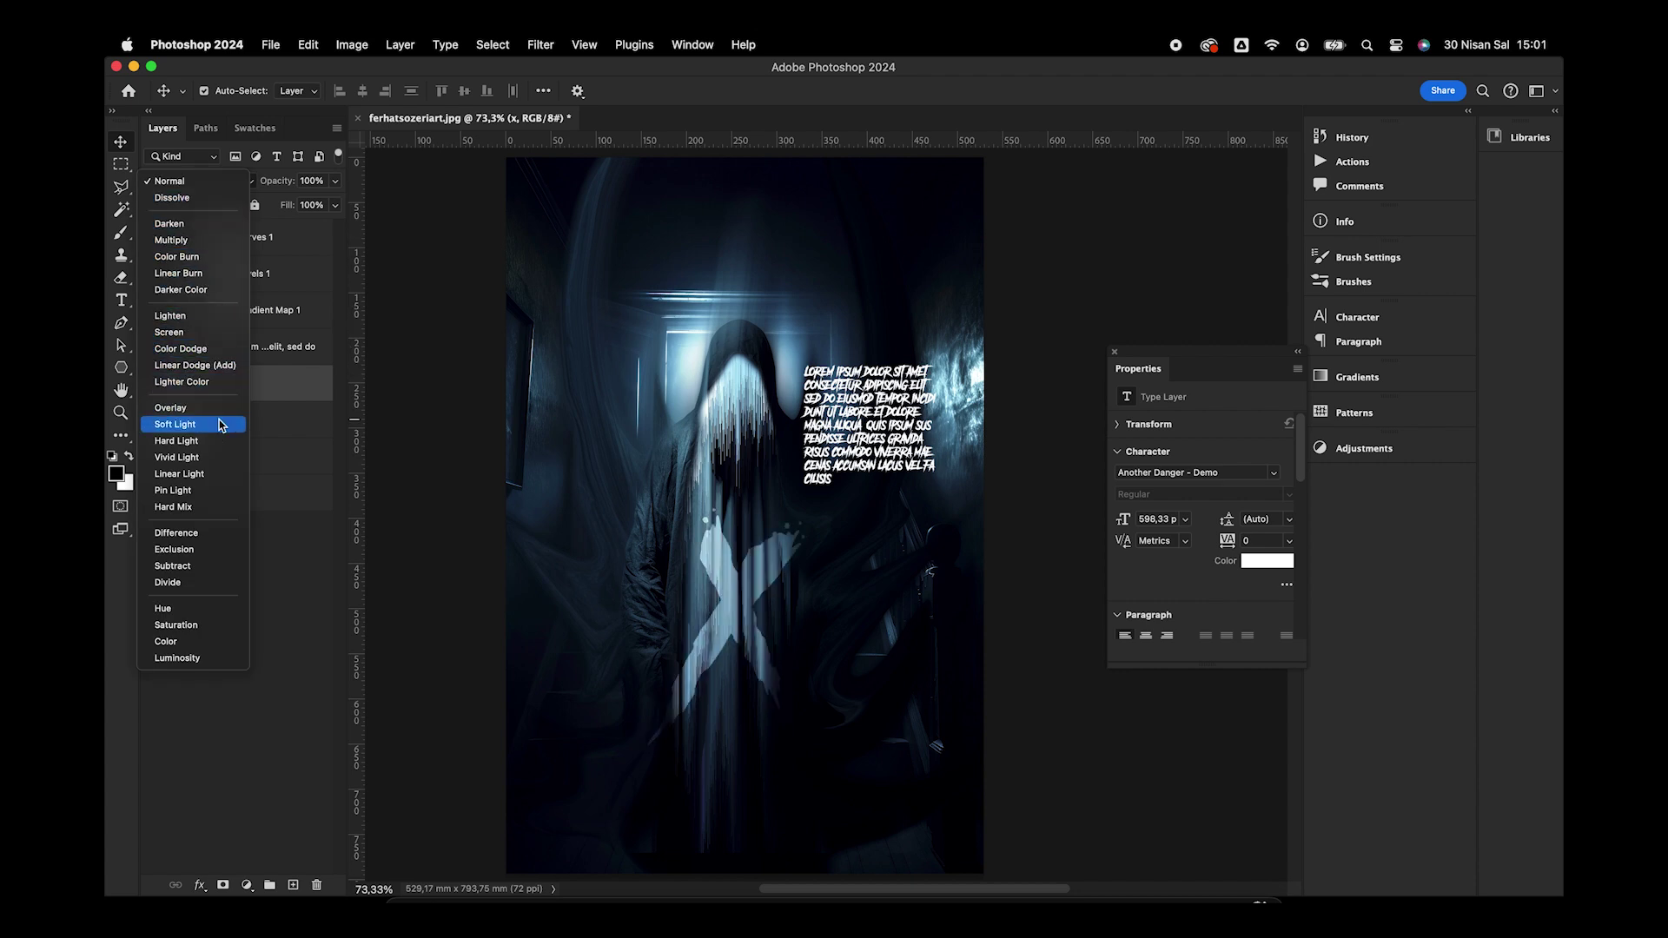
left_click(178, 424)
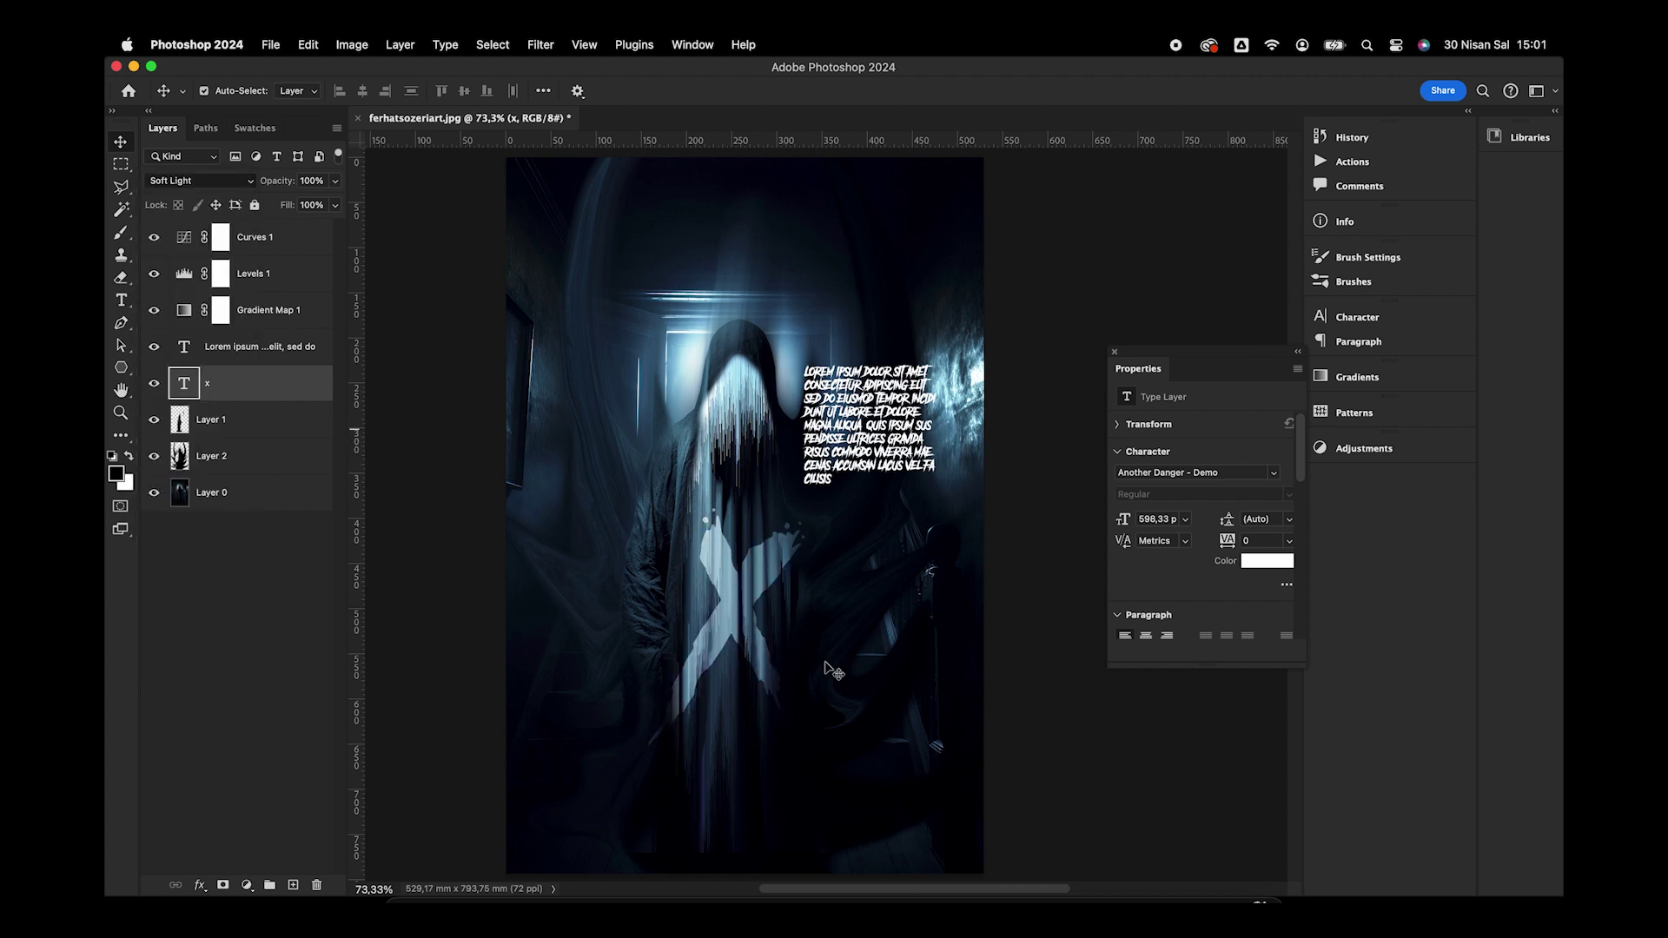
Enlarge the X by about 9 percent and tilt it slightly
key("ctrl+t")
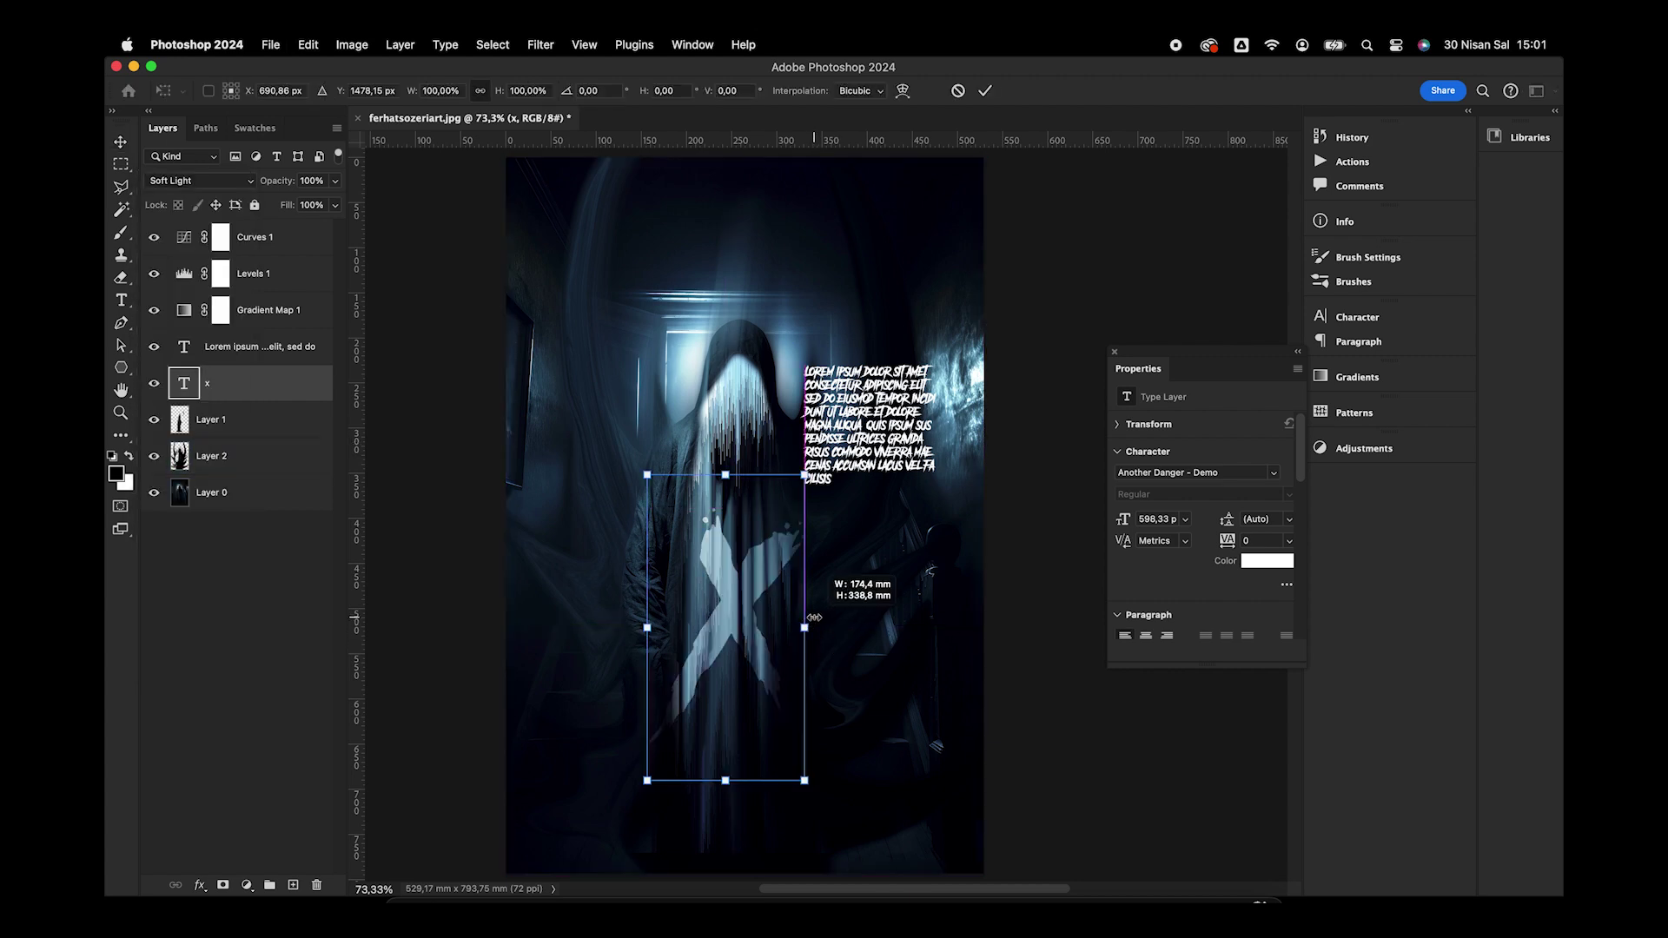
mouse_move(813, 619)
left_mouse_down()
mouse_move(846, 610)
mouse_move(773, 617)
left_mouse_up()
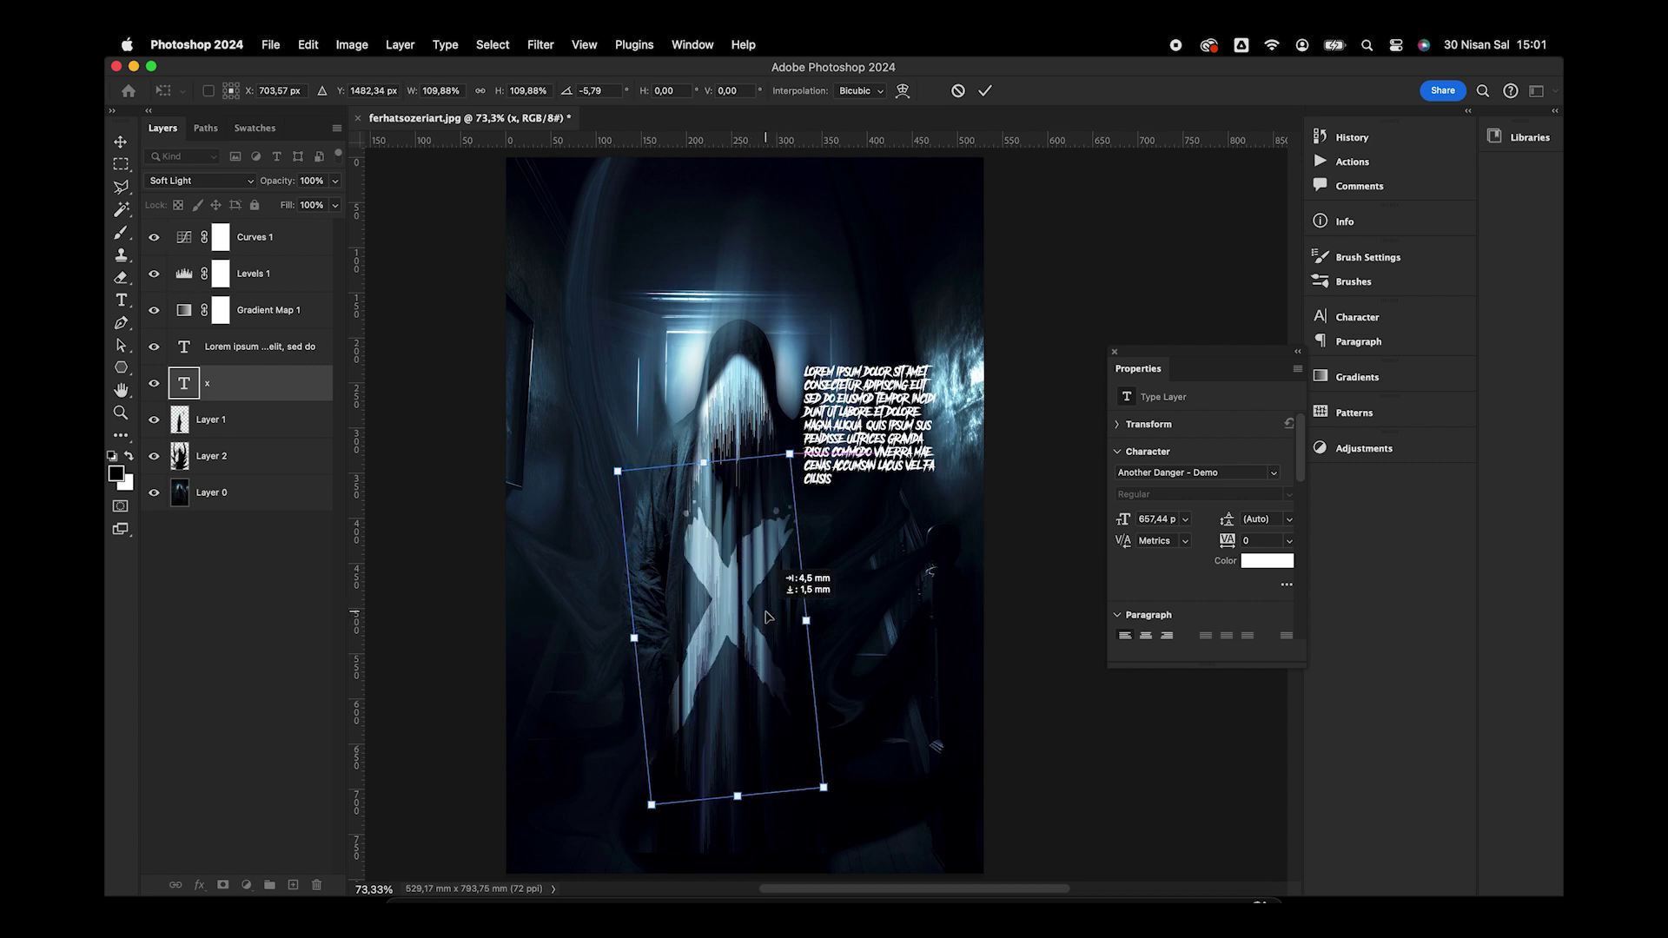
left_click_drag(893, 595, 891, 586)
key("Return")
left_click(892, 586)
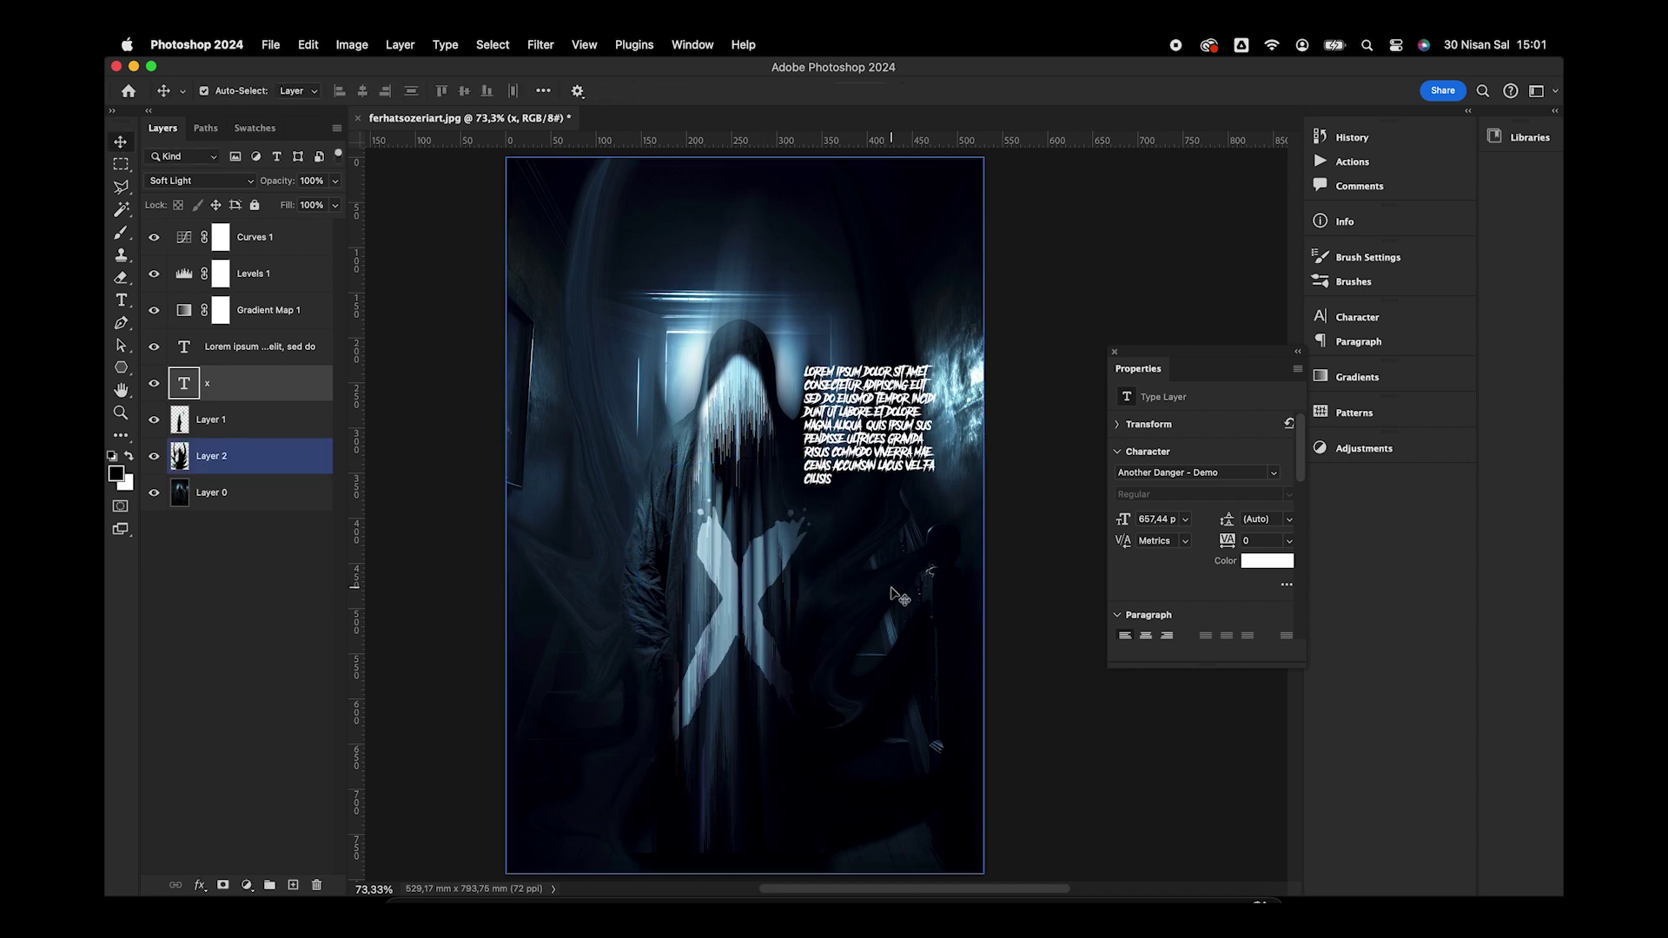
scroll(895, 556, "up", 2)
Move the lorem ipsum text block higher and shrink it slightly
mouse_move(908, 480)
left_mouse_down()
mouse_move(899, 601)
mouse_move(908, 452)
left_mouse_up()
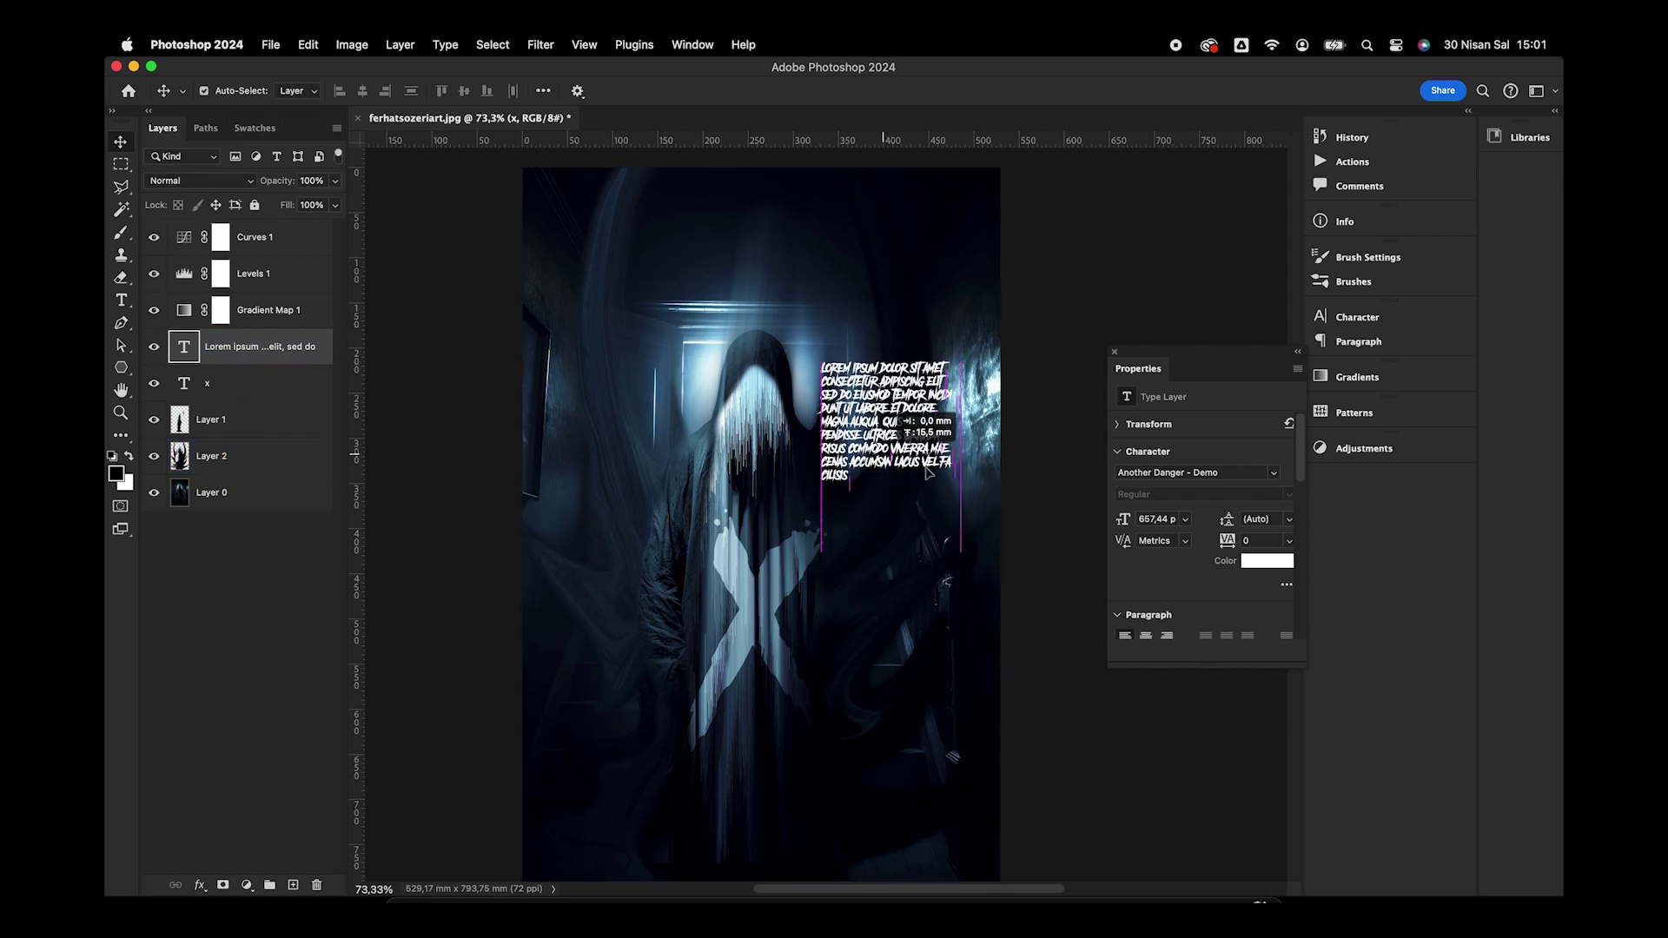
key("ctrl+t")
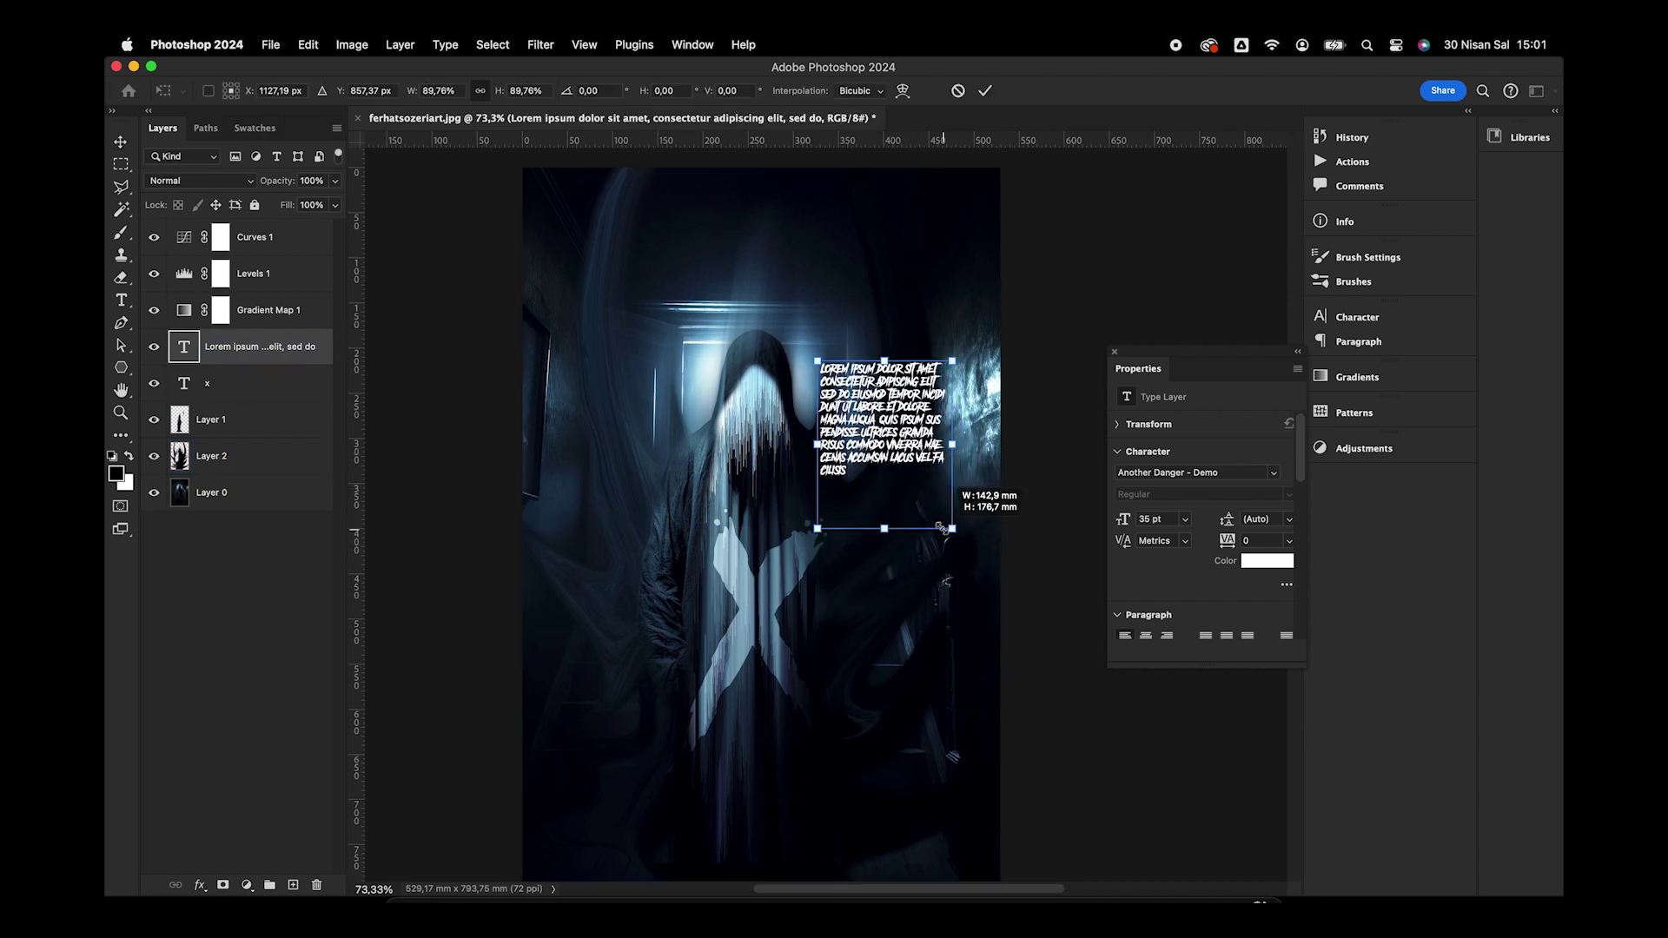
left_click_drag(945, 531, 923, 519)
key("Return")
key("ctrl+z")
key("ctrl+t")
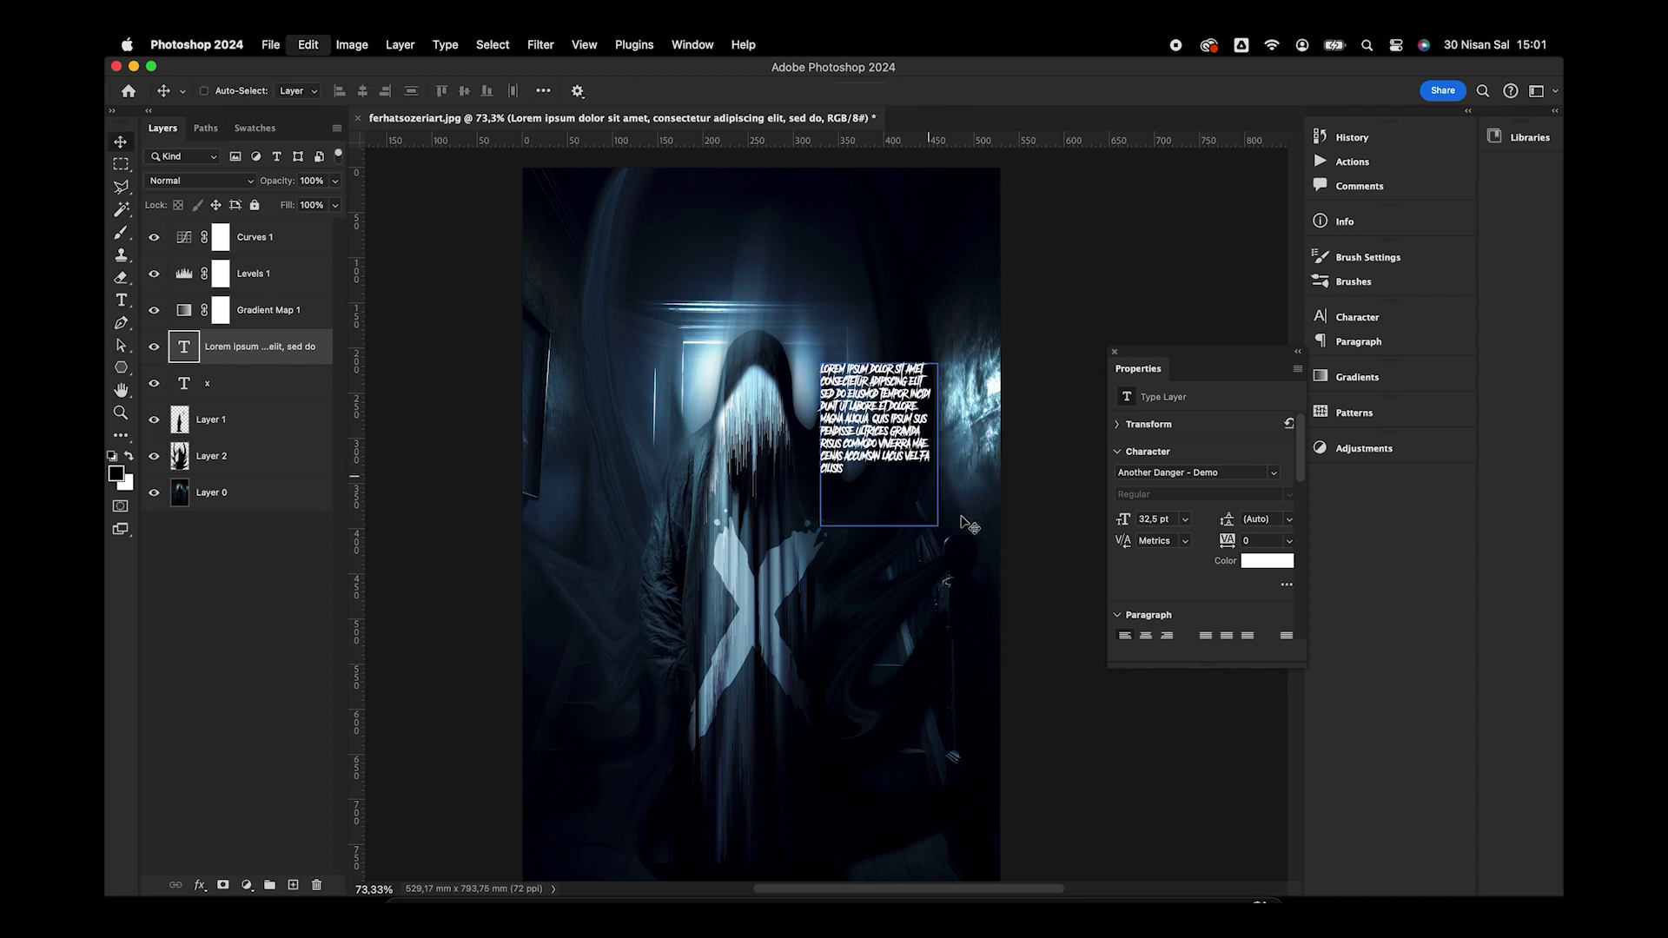
left_click_drag(963, 539, 940, 514)
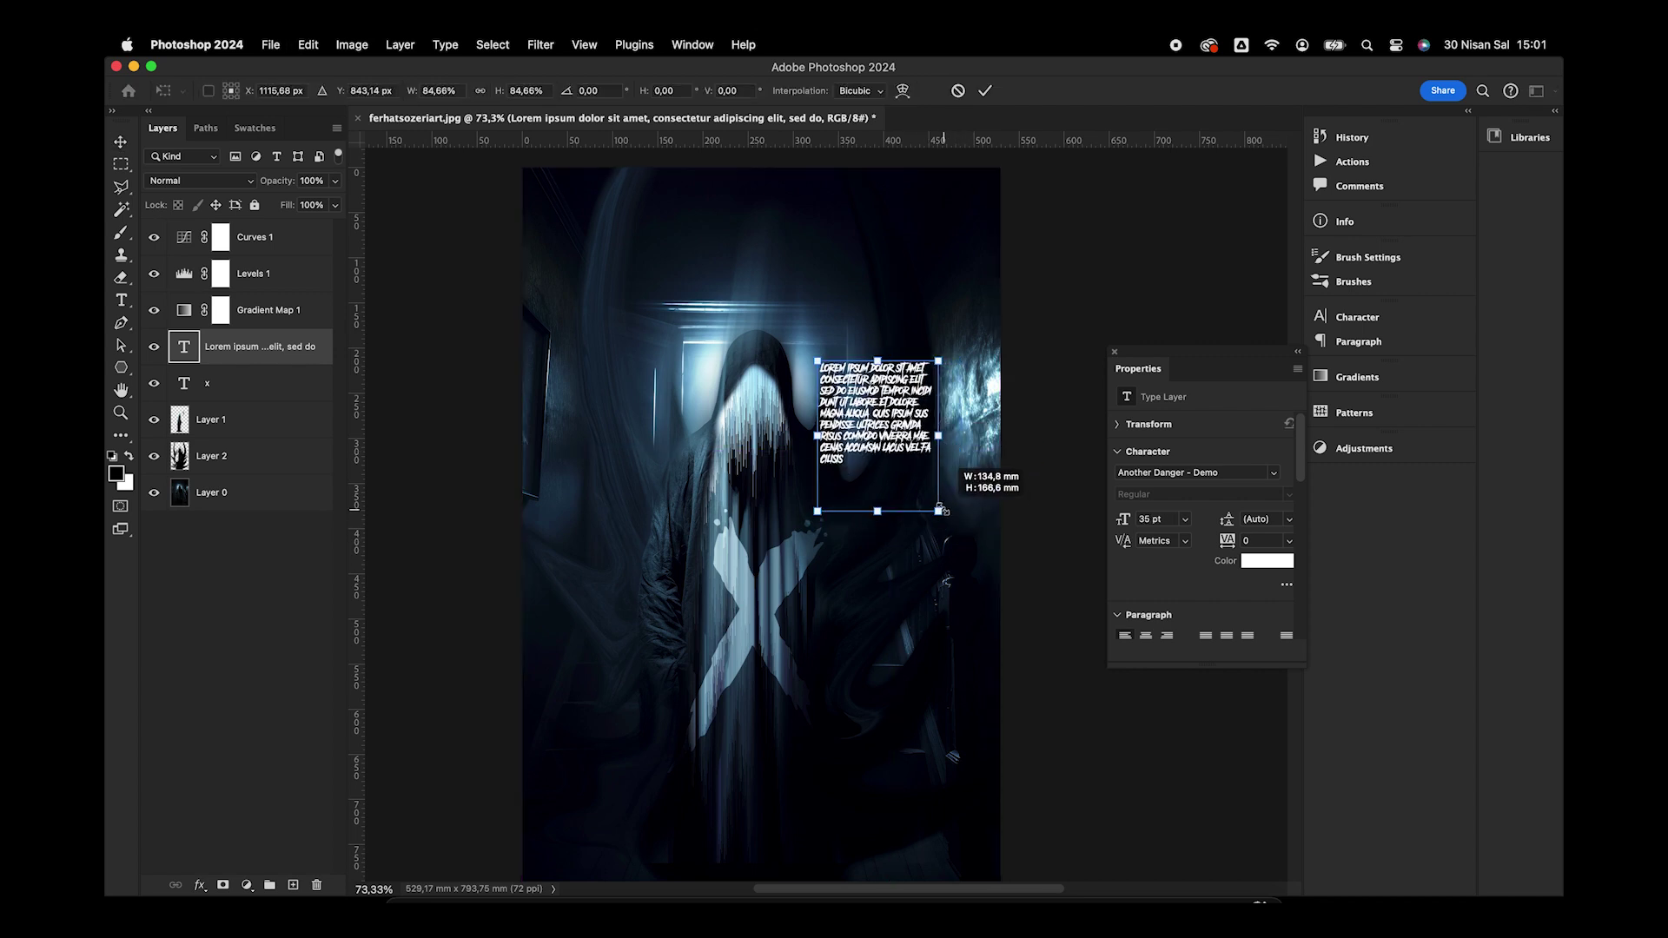
key("Return")
Select all layers and stamp them into a merged layer on top
left_click(252, 501)
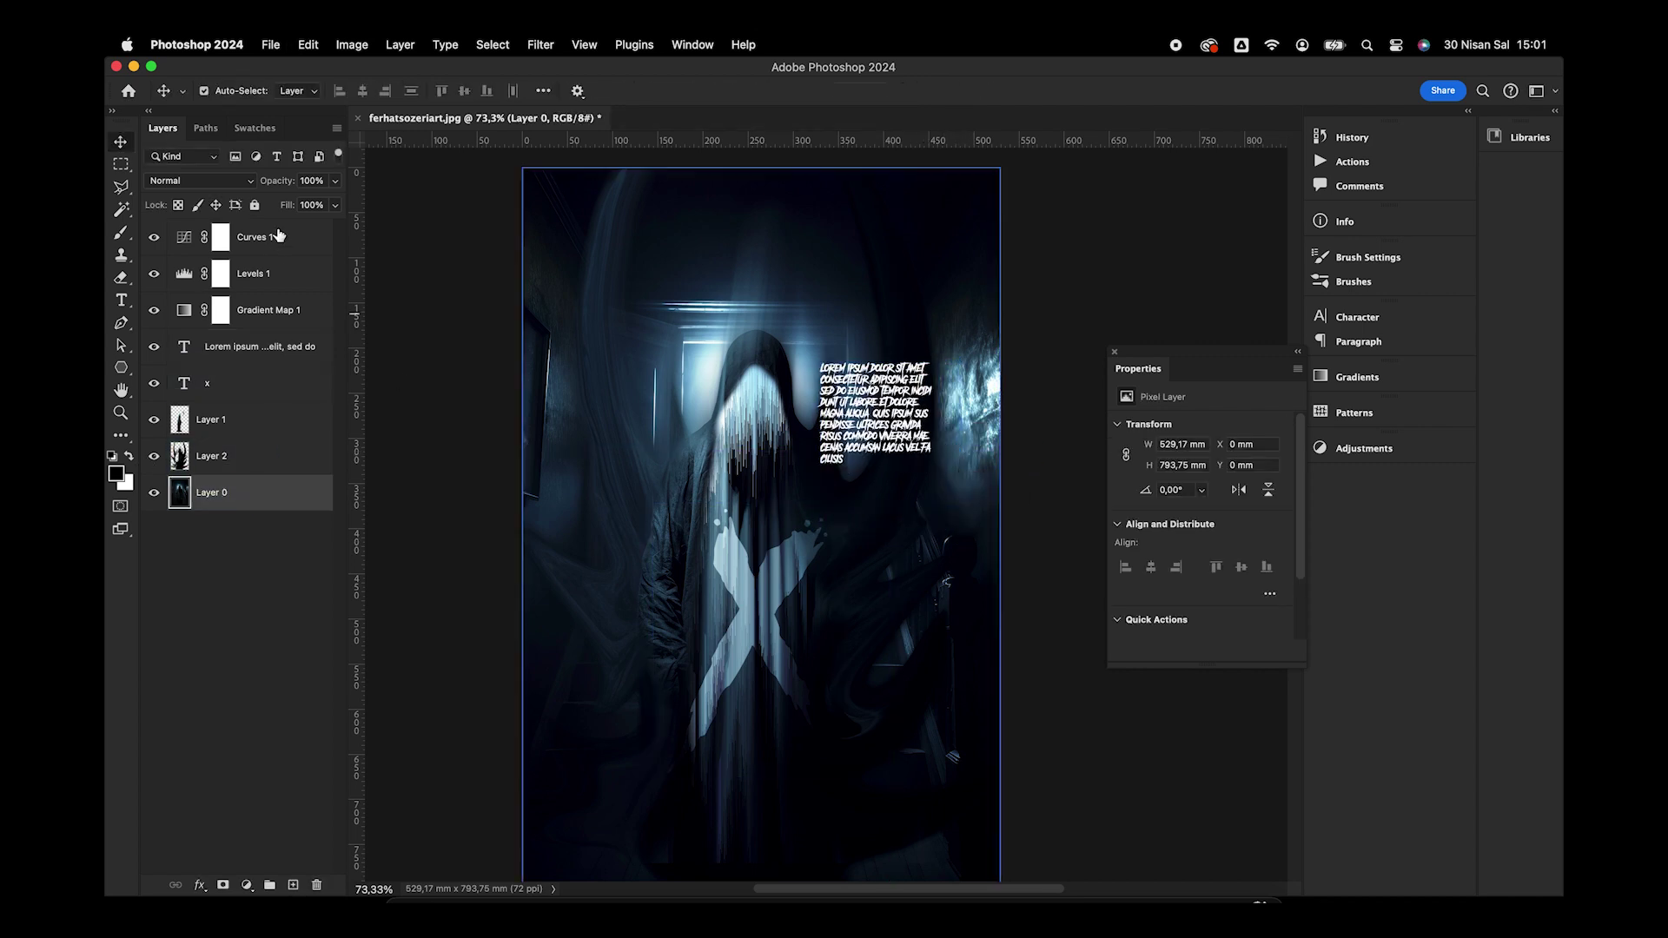
left_click(278, 234, "shift")
key("ctrl+alt+e")
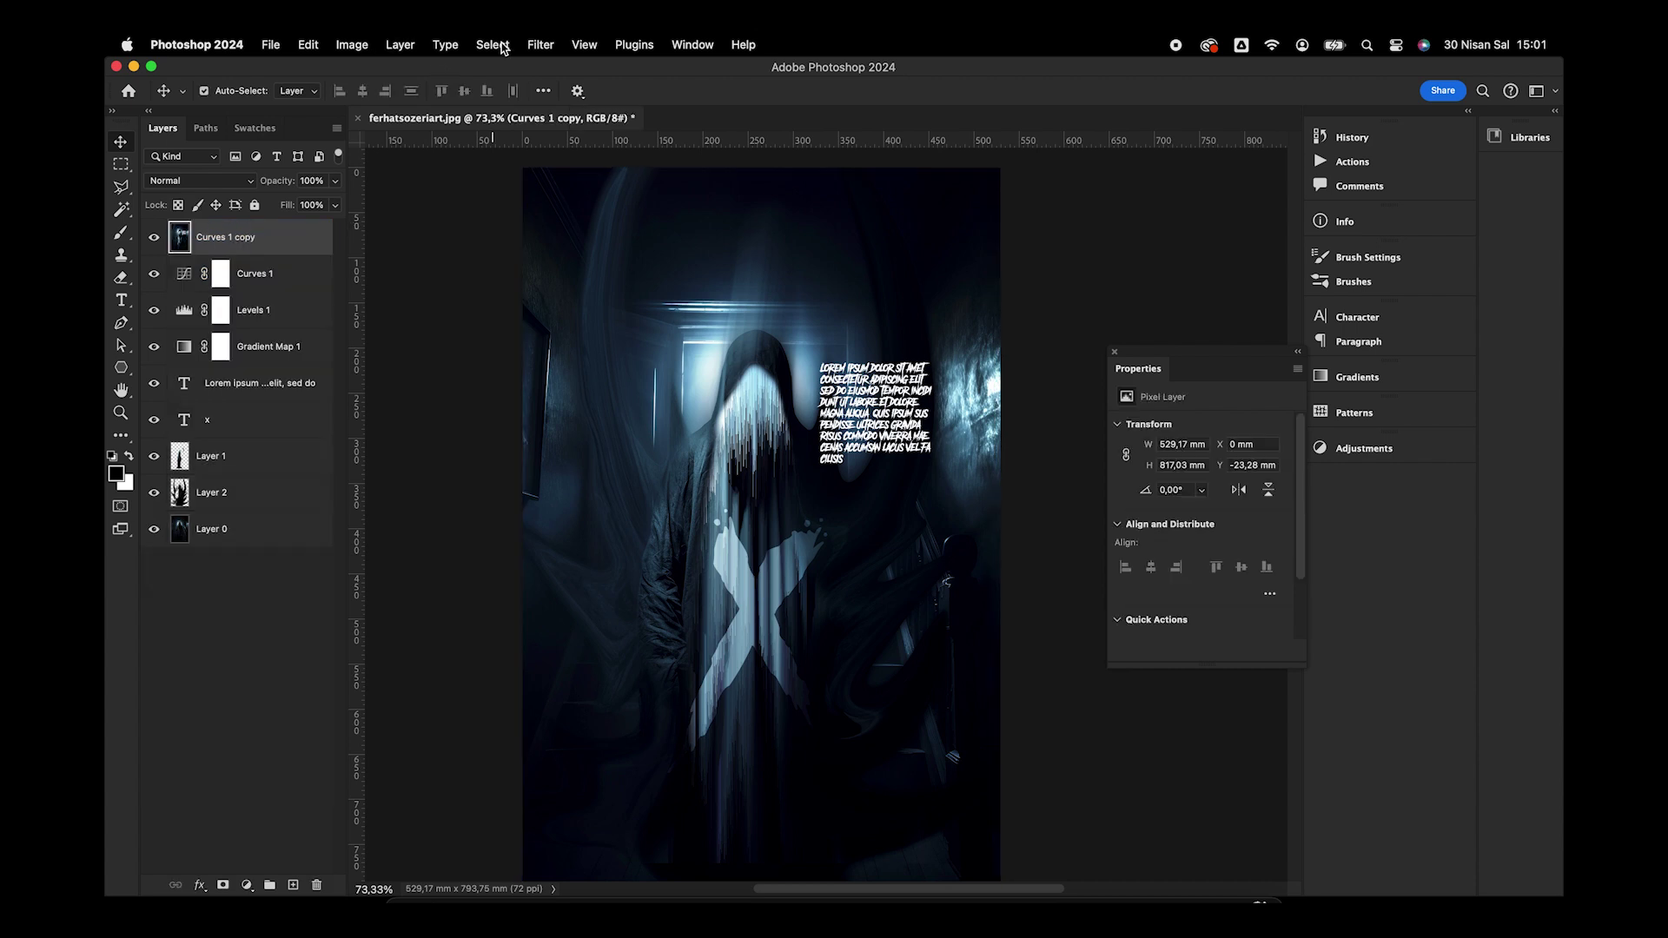
Add 9,51% uniform noise to the merged layer
left_click(538, 46)
mouse_move(550, 372)
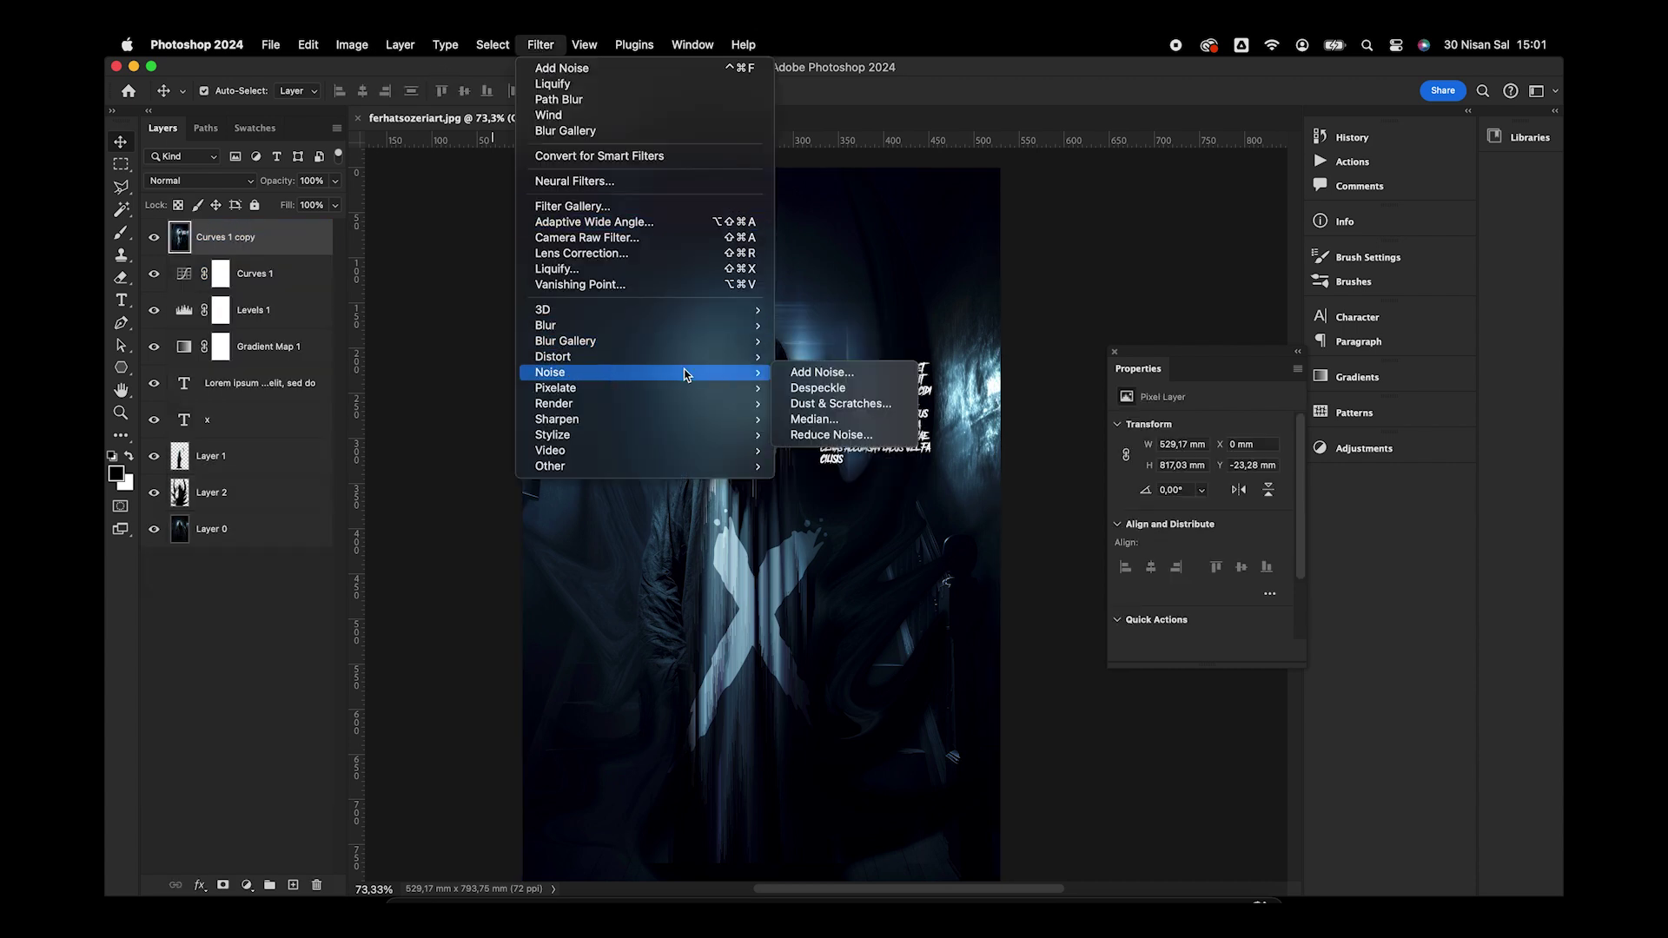
left_click(827, 375)
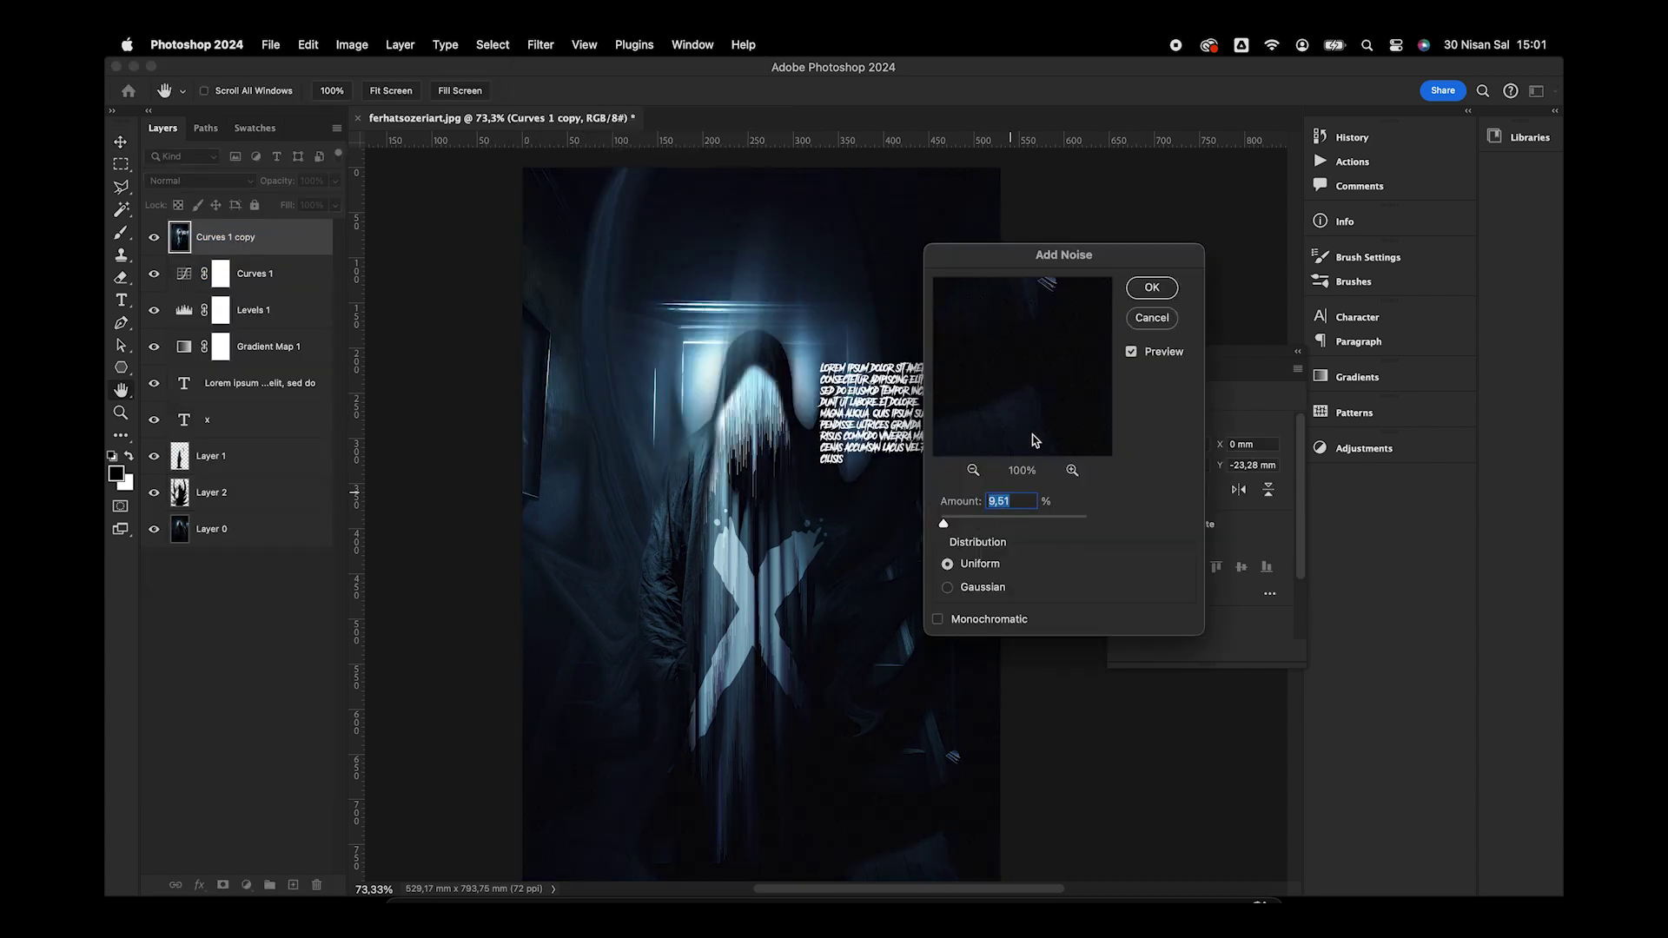
key("Return")
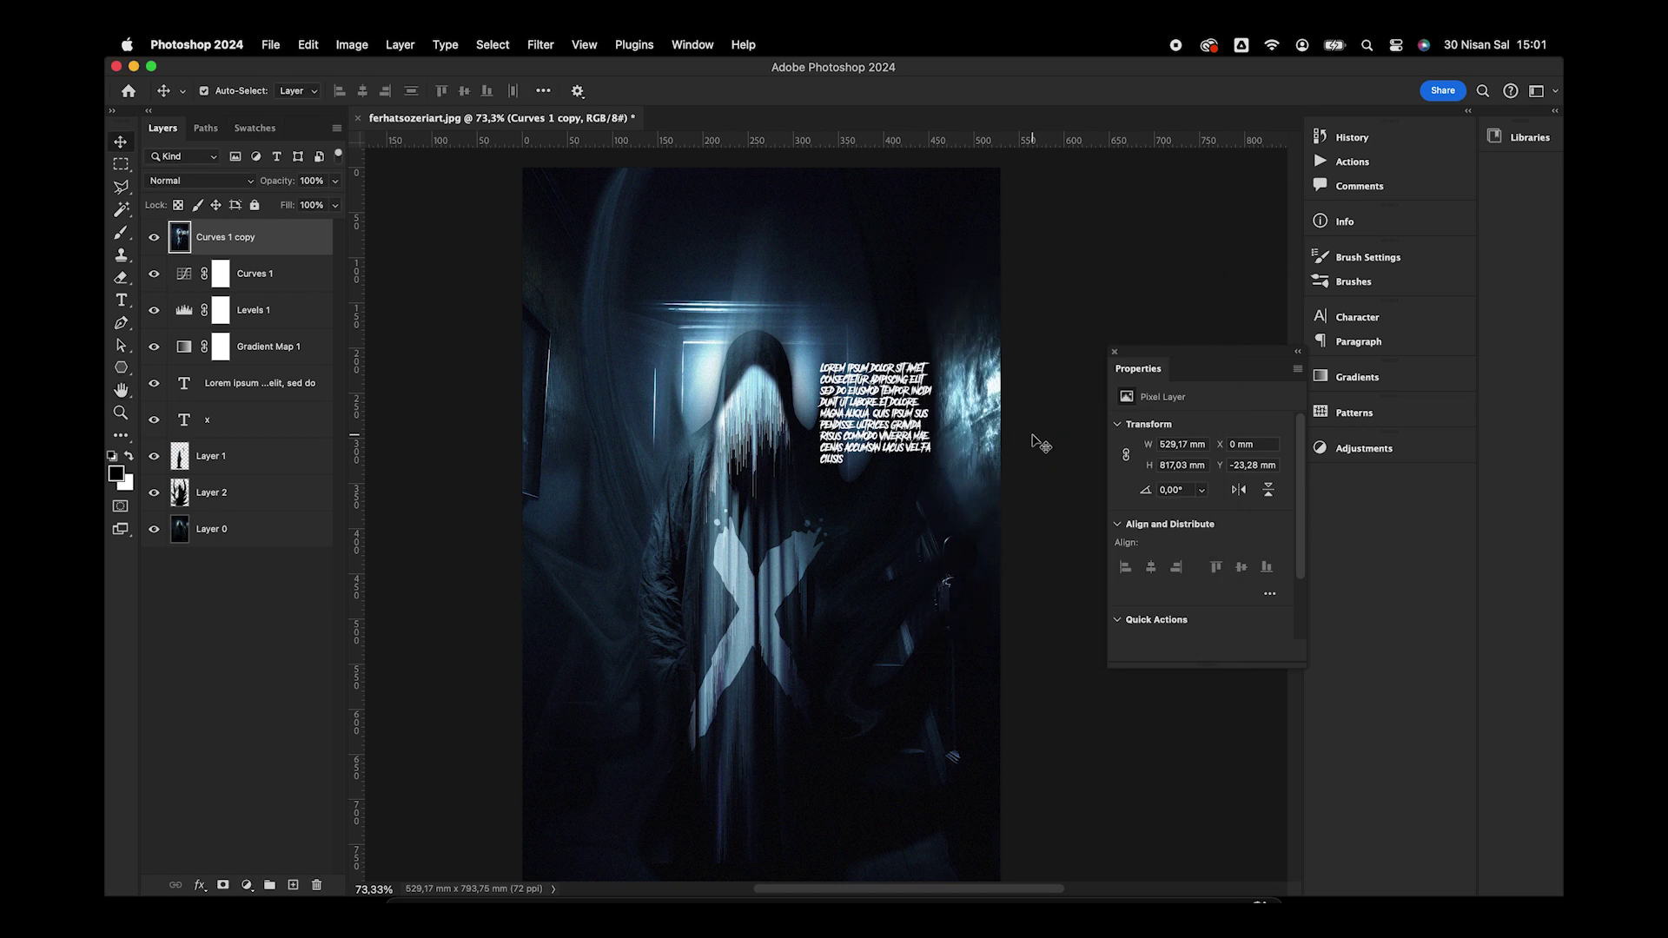